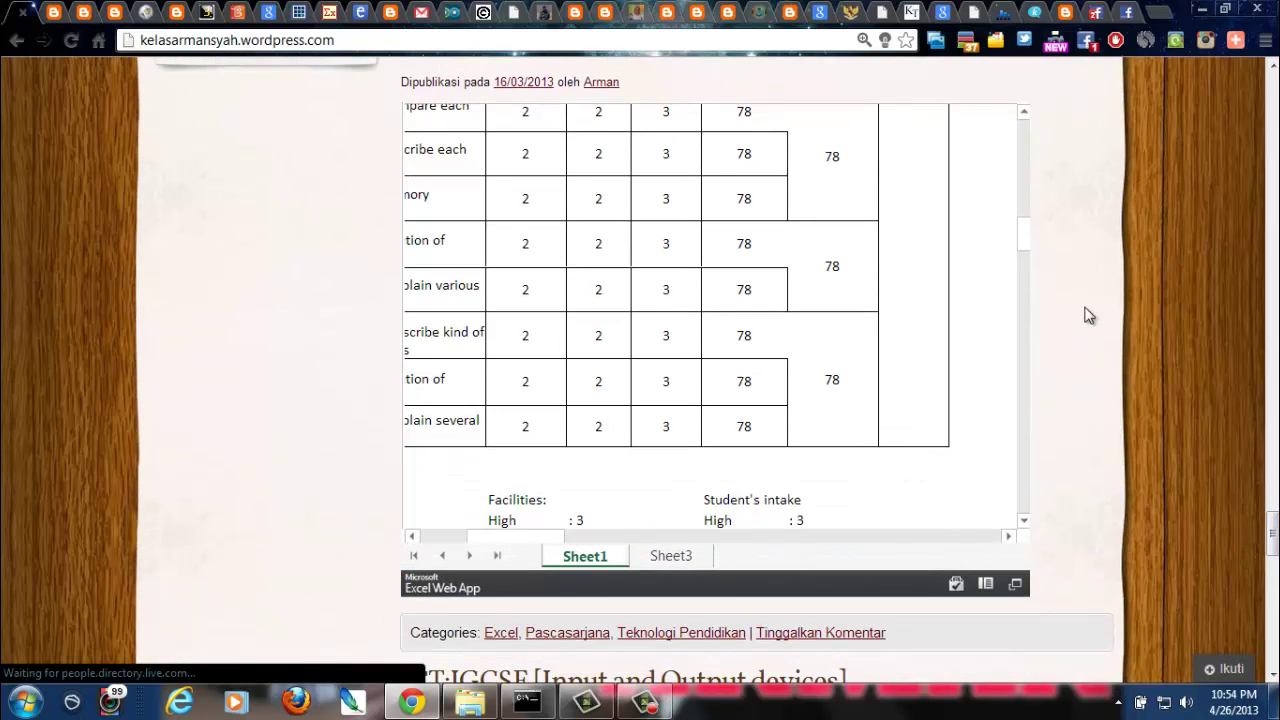
Scroll the blog back to the top and minimize Chrome to show the desktop
{"action": "scroll", "coordinate": [1272, 545], "scroll_direction": "down", "scroll_amount": 3}
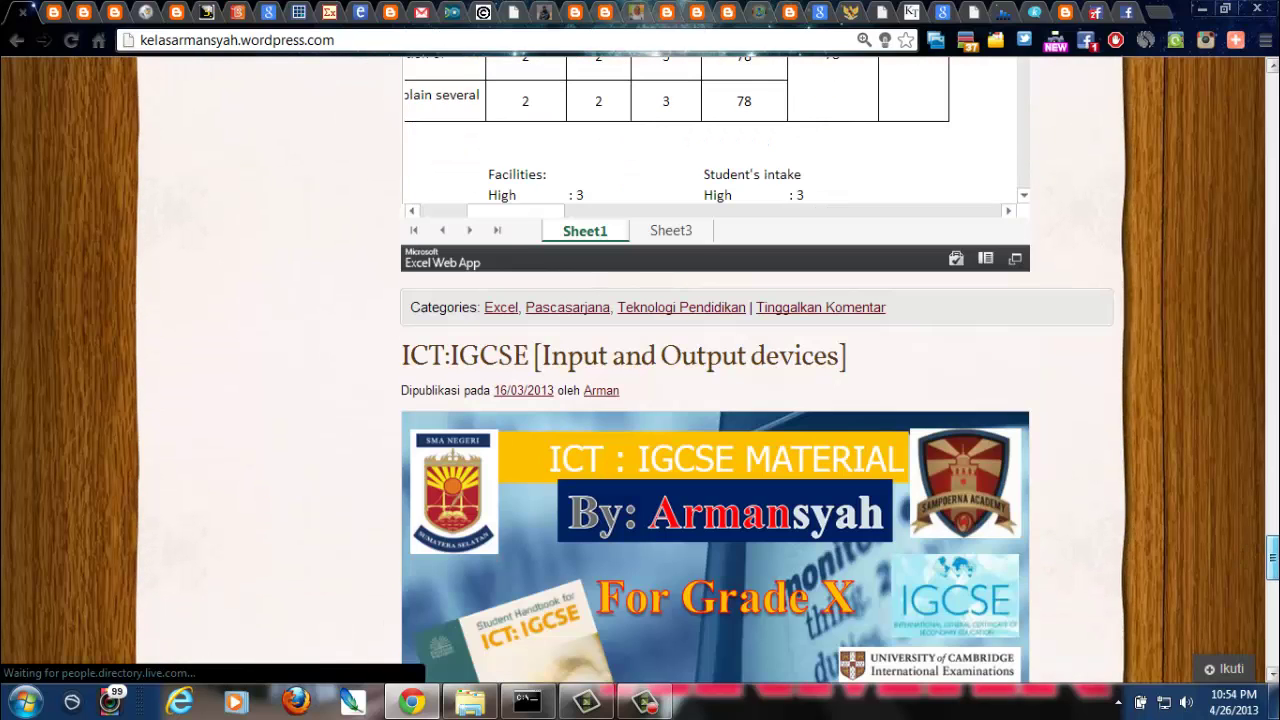
{"action": "scroll", "coordinate": [1272, 560], "scroll_direction": "down", "scroll_amount": 6}
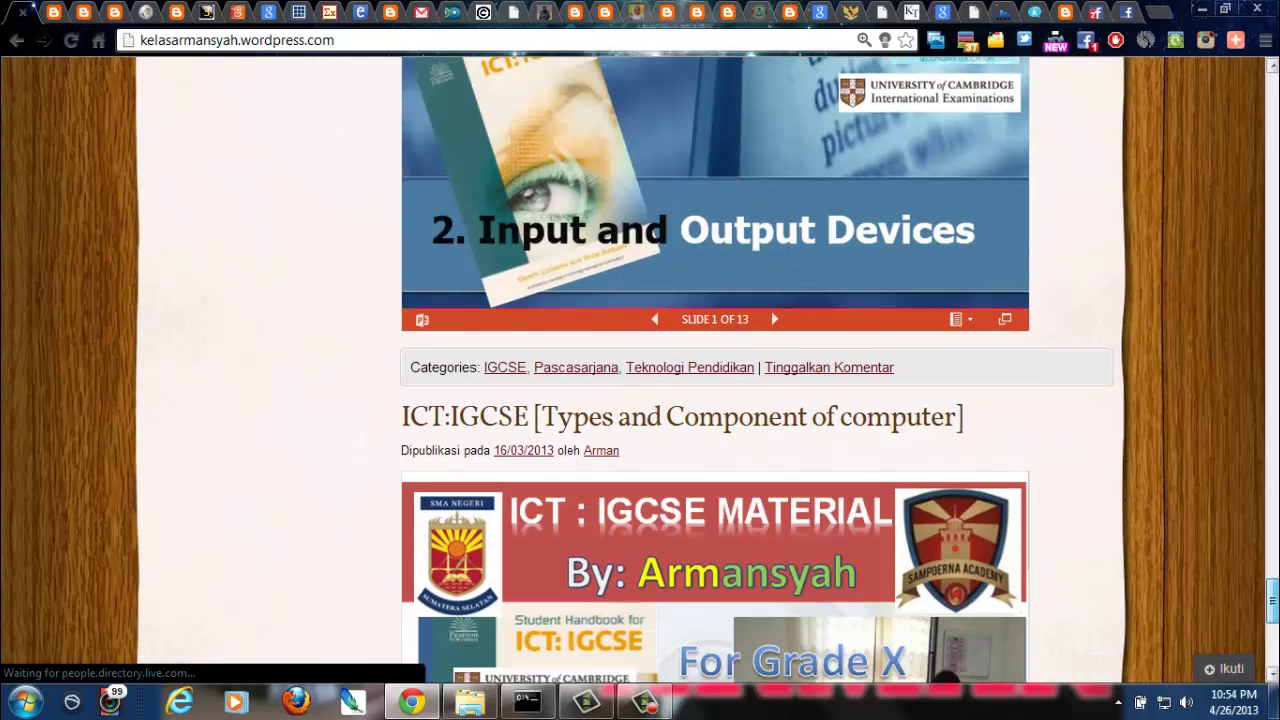
{"action": "scroll", "coordinate": [1272, 560], "scroll_direction": "down", "scroll_amount": 4}
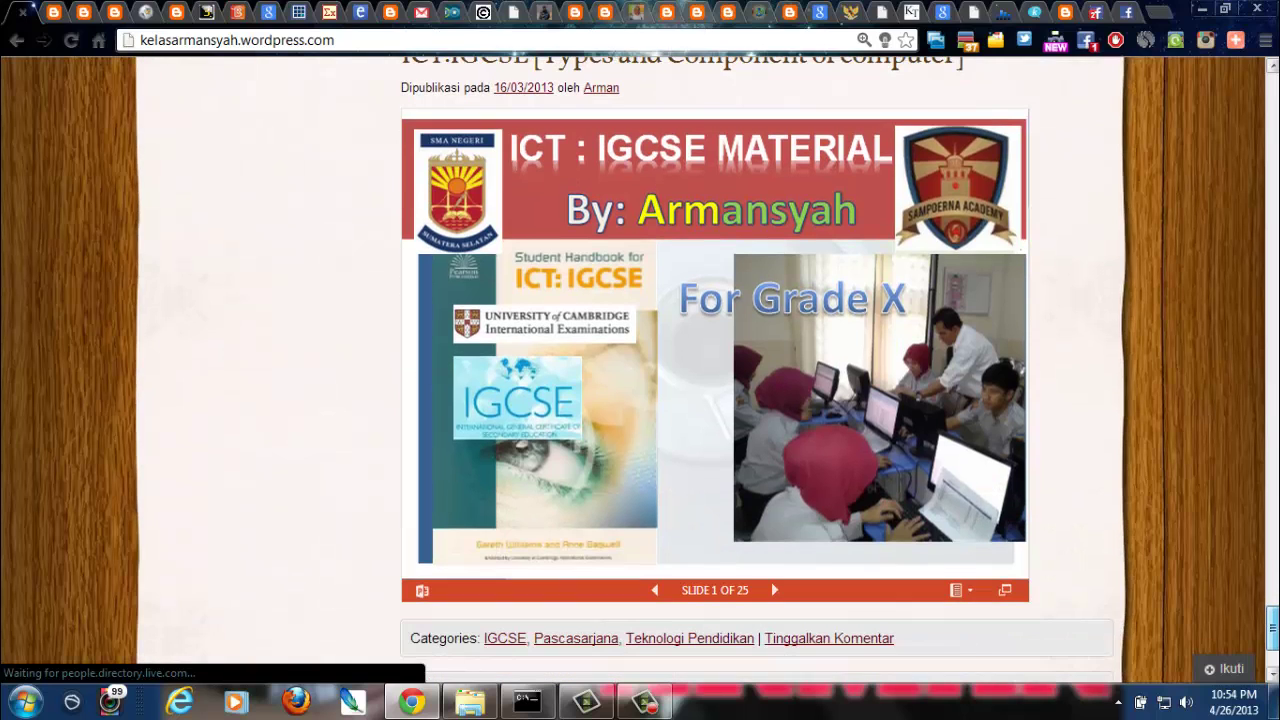
{"action": "left_click_drag", "start_coordinate": [1272, 628], "coordinate": [1272, 96]}
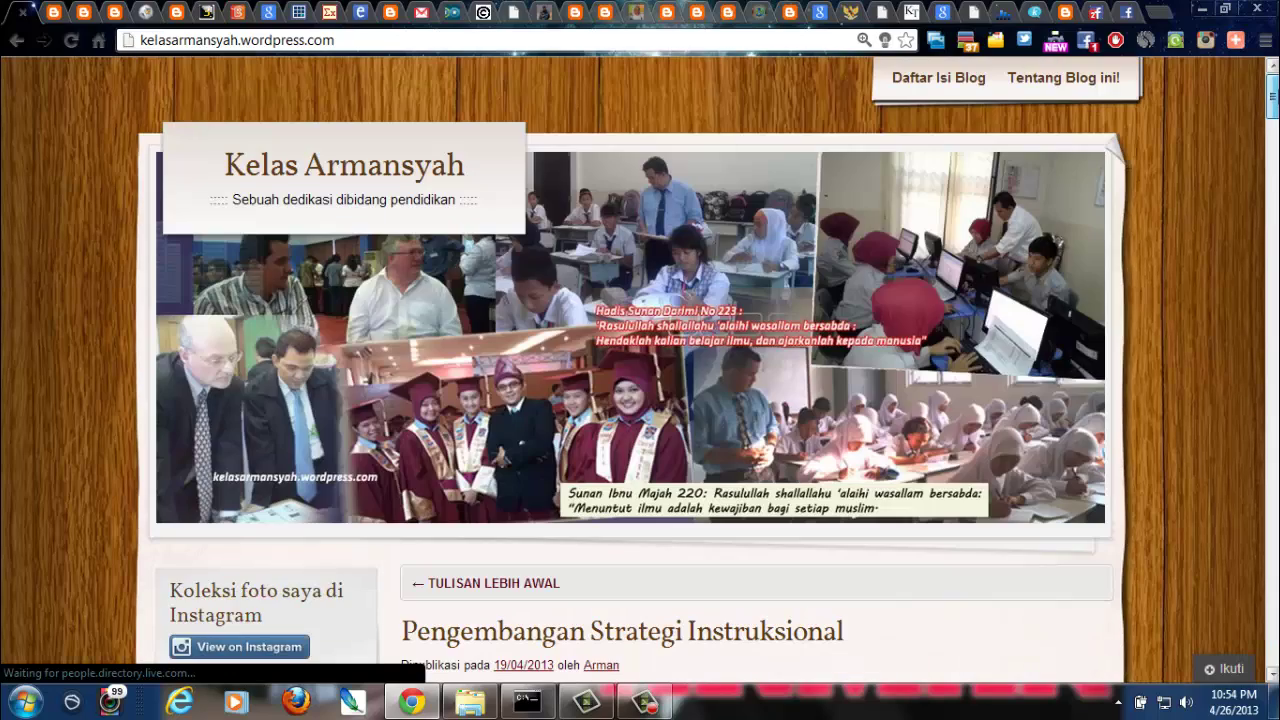
{"action": "left_click", "coordinate": [1200, 11]}
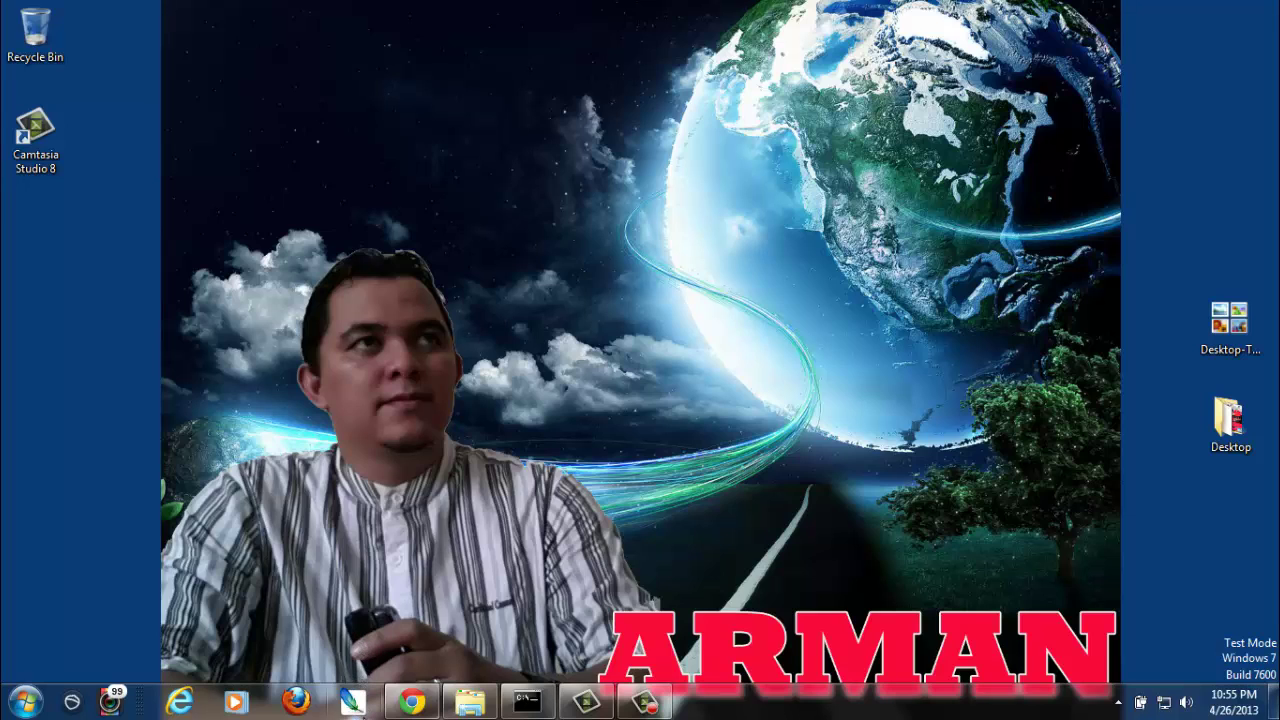
Launch Adobe Photoshop CS2 from Start > All Programs
{"action": "left_click", "coordinate": [38, 704]}
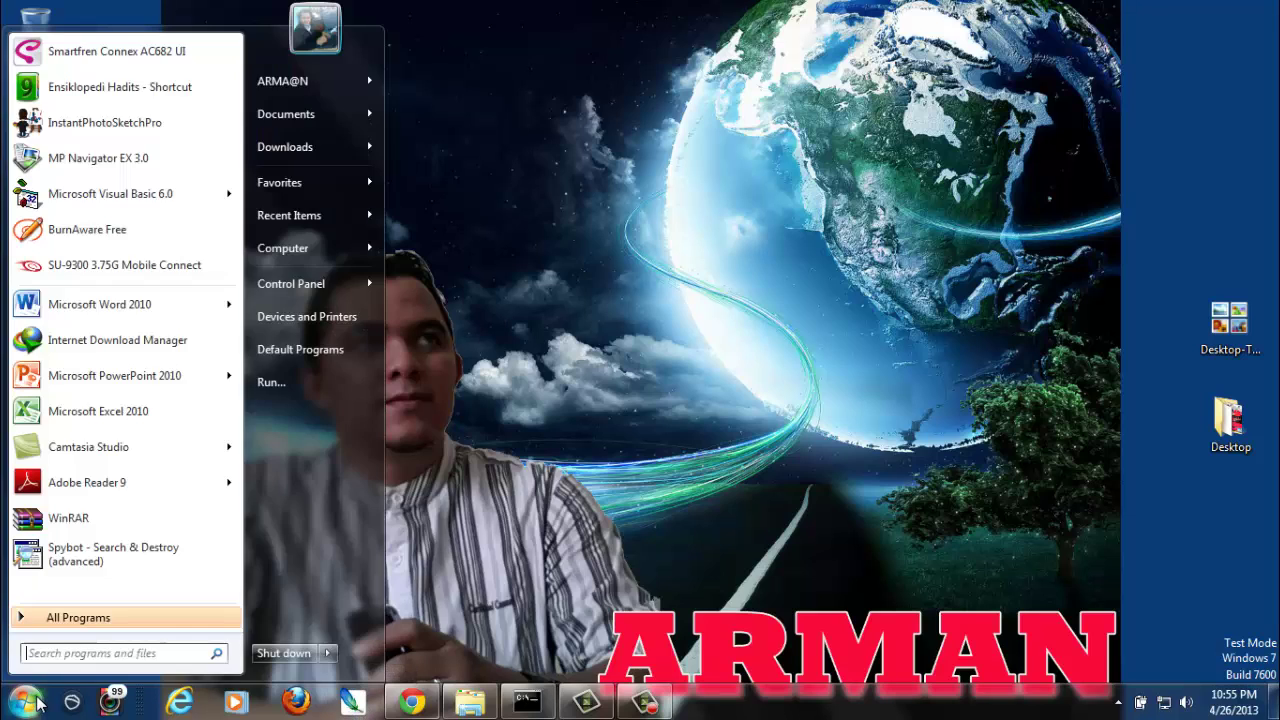
{"action": "left_click", "coordinate": [138, 628]}
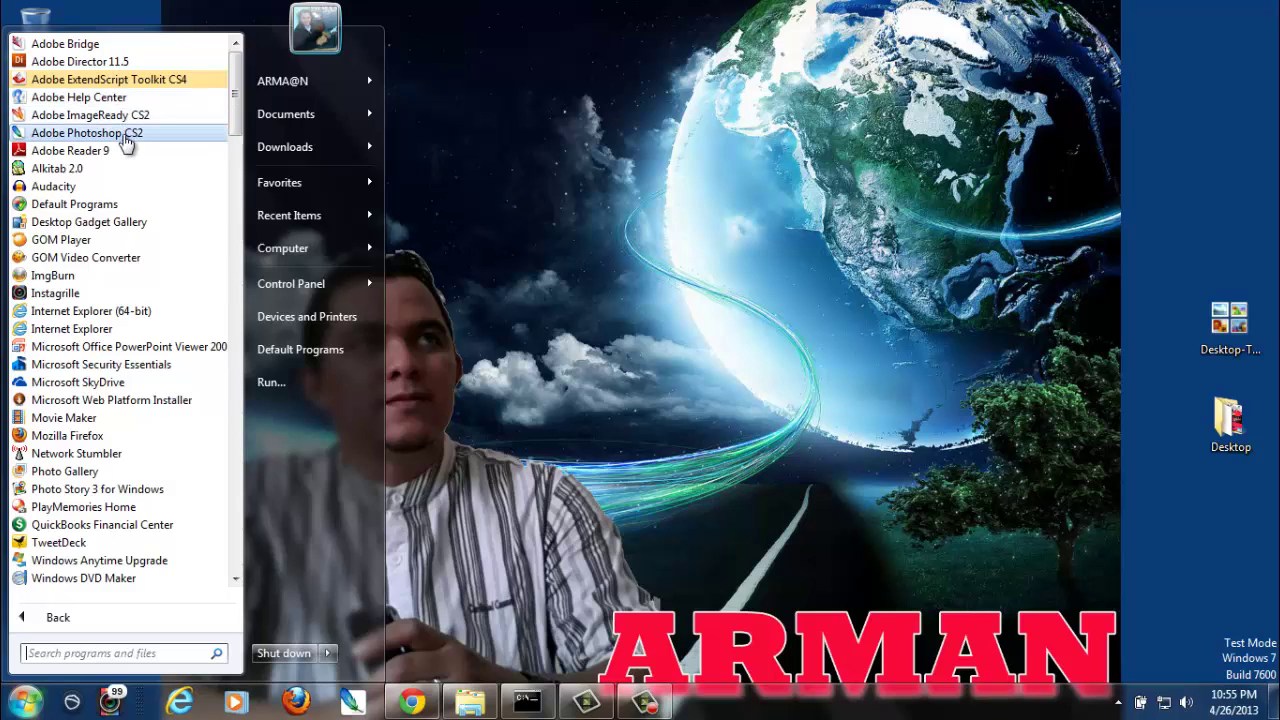
{"action": "left_click", "coordinate": [127, 143]}
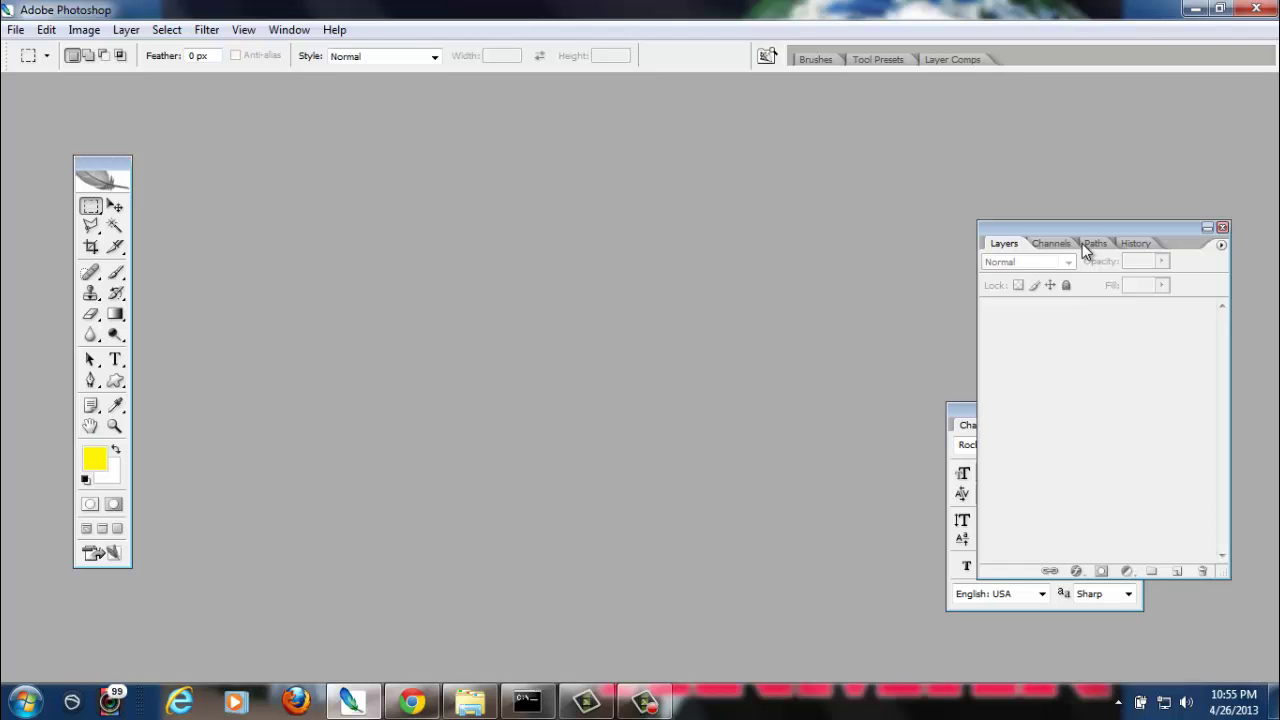
Select the Move tool and pull the Layers and Character palettes apart
{"action": "left_click", "coordinate": [115, 206]}
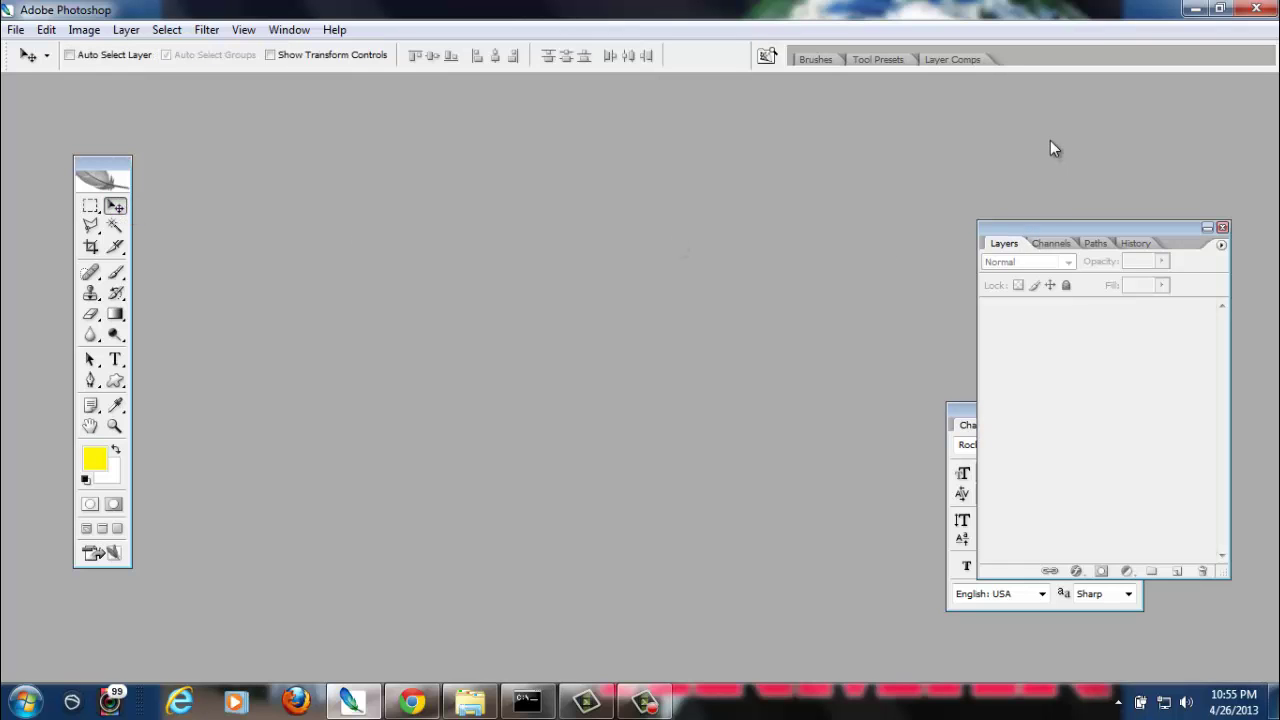
{"action": "left_click_drag", "start_coordinate": [1031, 236], "coordinate": [1057, 127]}
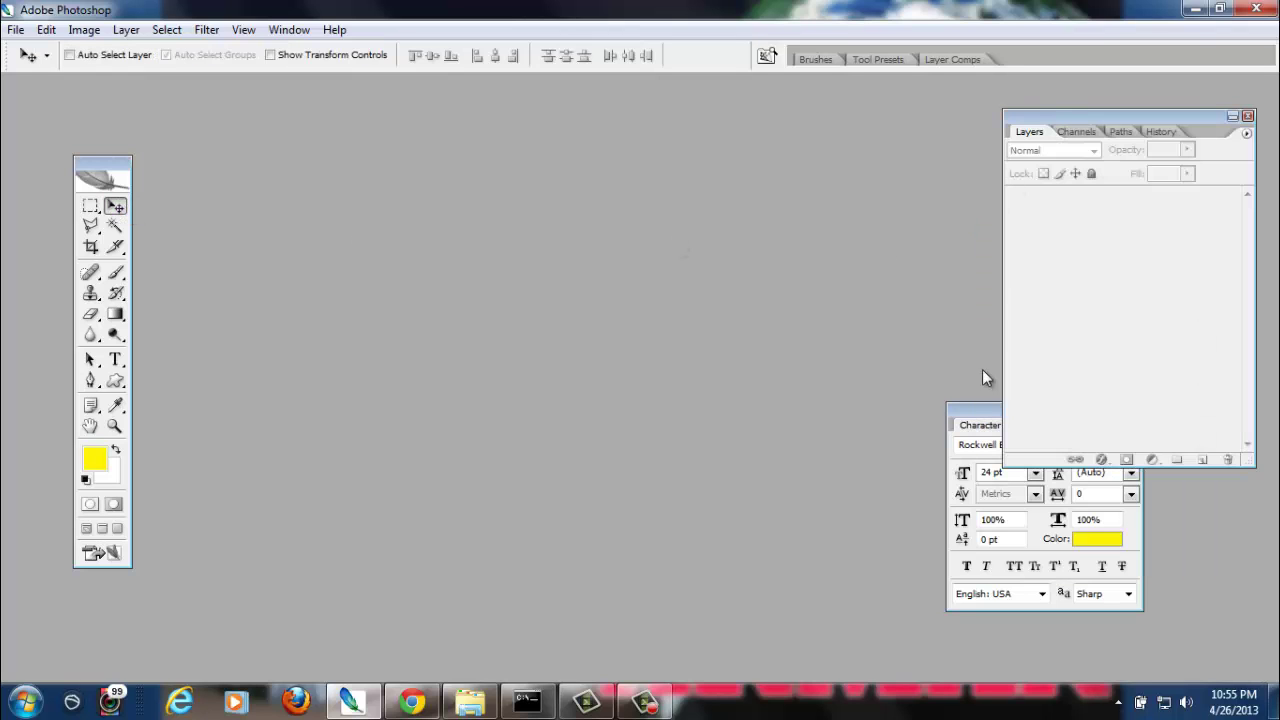
{"action": "left_click", "coordinate": [983, 413]}
{"action": "left_click_drag", "start_coordinate": [1010, 409], "coordinate": [815, 392]}
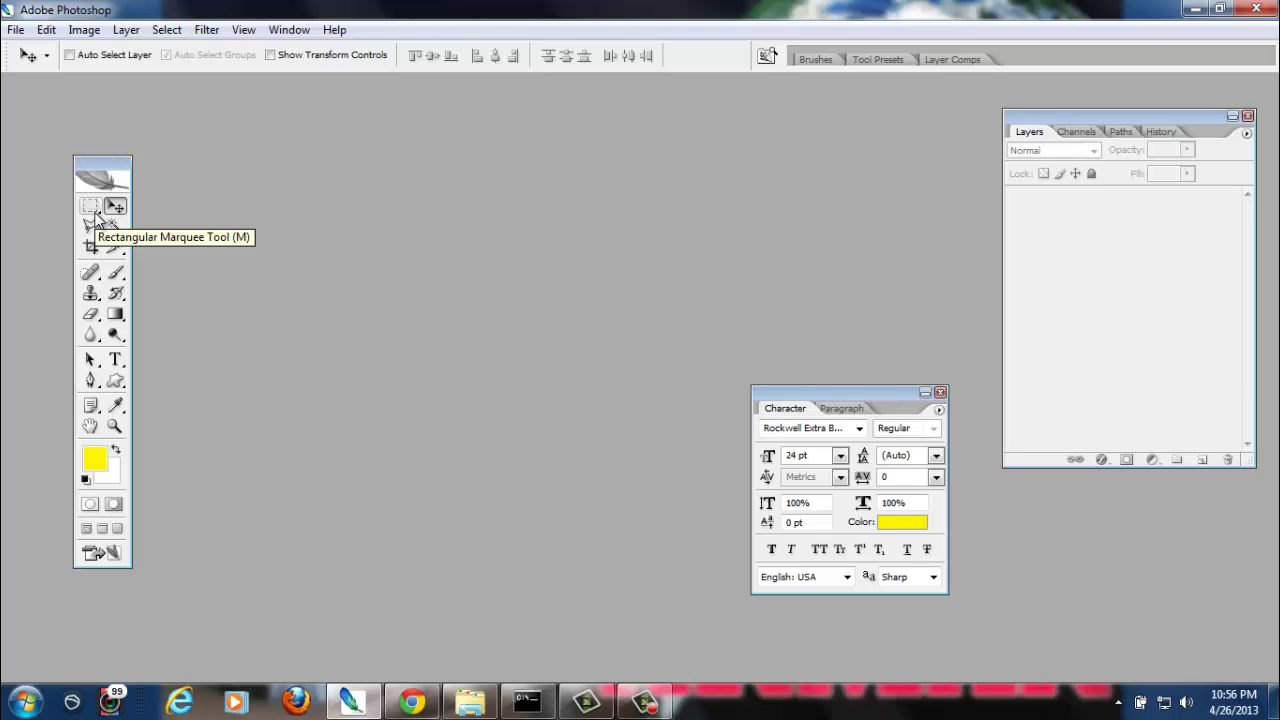
Return to the Move tool and shift the toolbox slightly left and up
{"action": "left_click", "coordinate": [90, 206]}
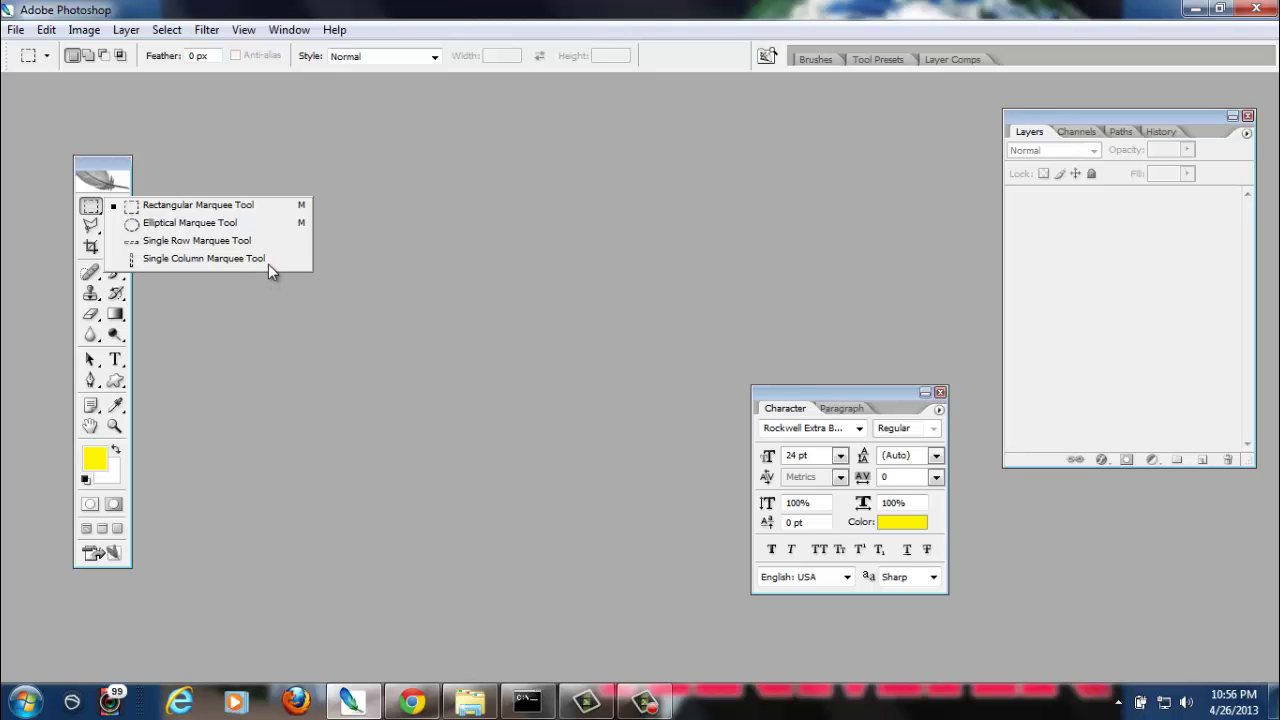
{"action": "left_click", "coordinate": [209, 172]}
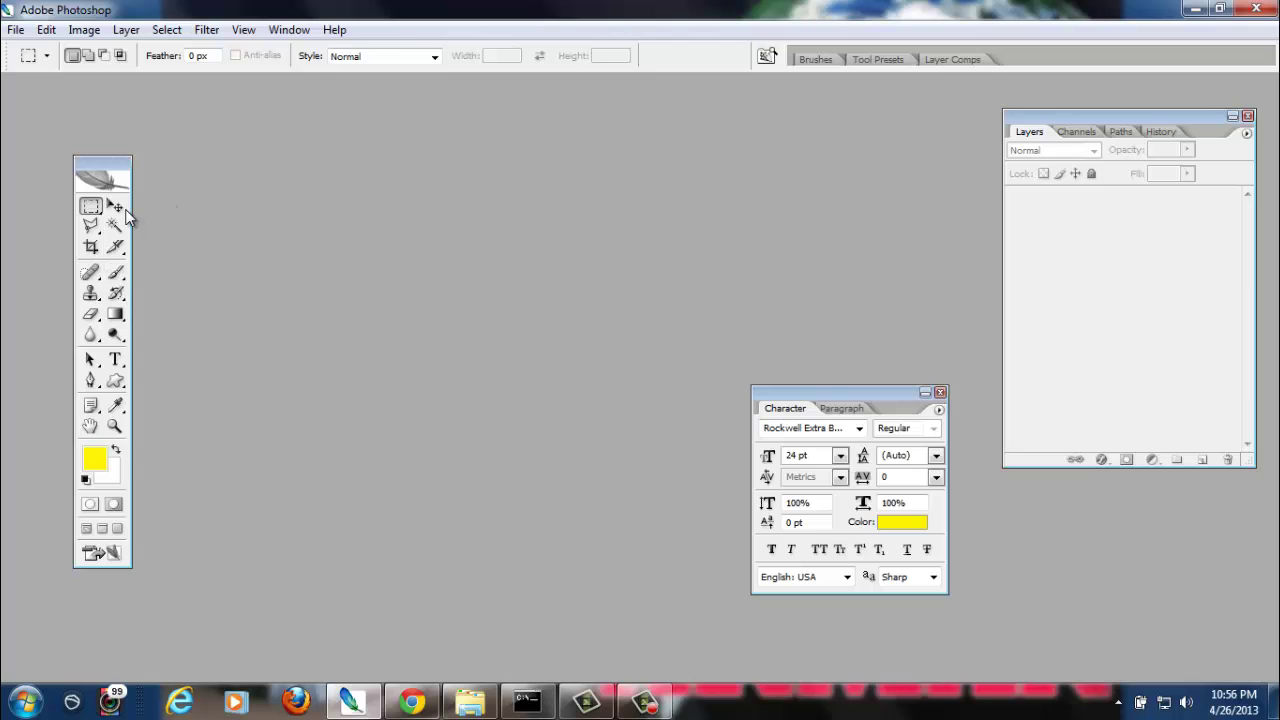
{"action": "left_click", "coordinate": [124, 214]}
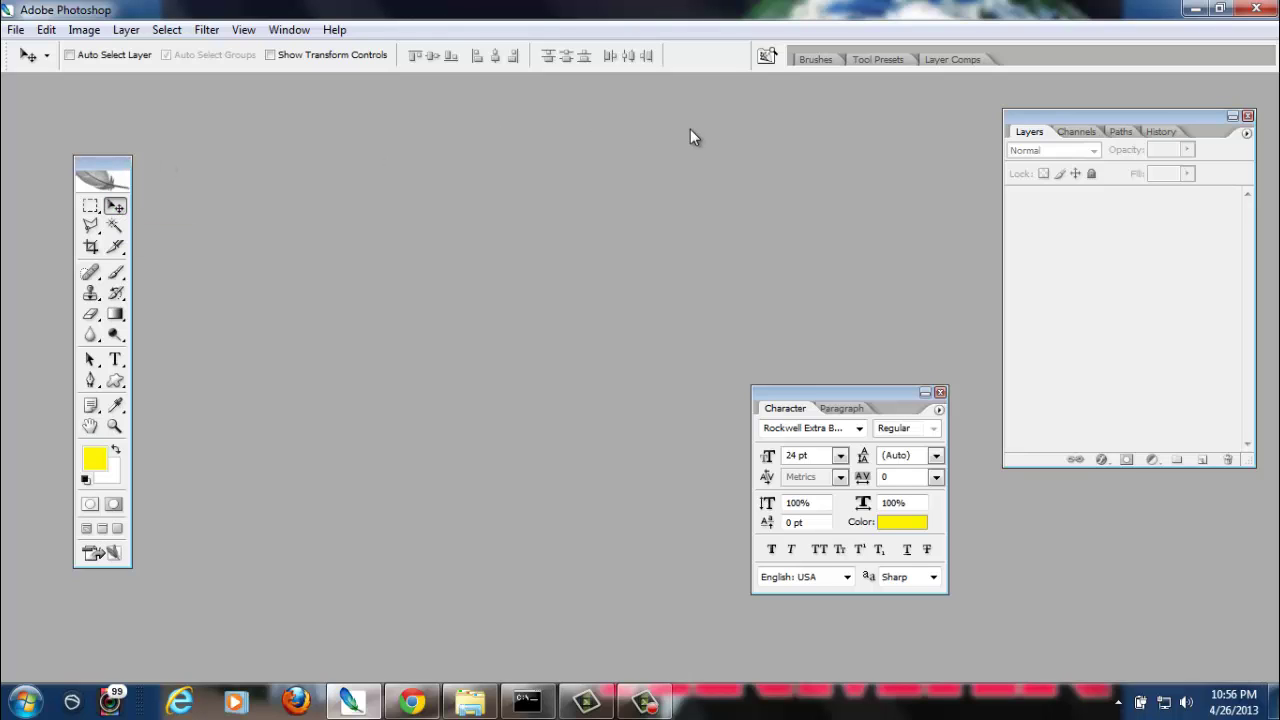
{"action": "left_click_drag", "start_coordinate": [99, 158], "coordinate": [65, 146]}
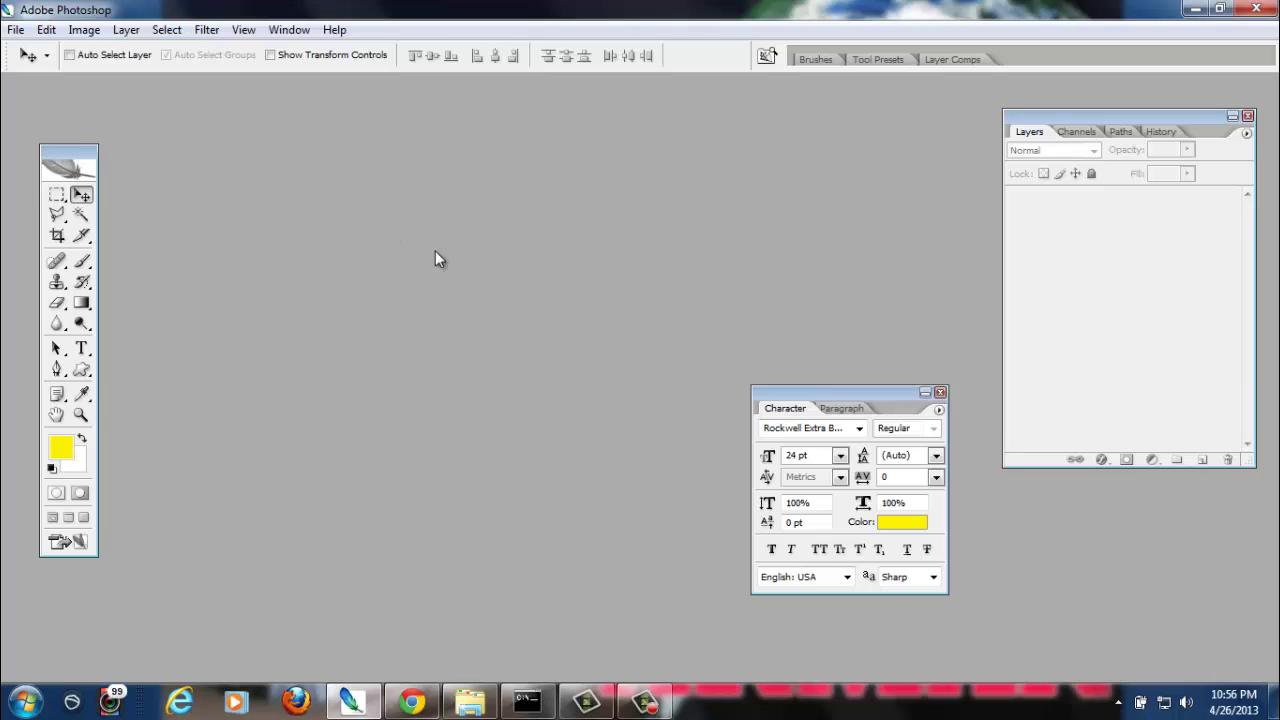
{"action": "left_click", "coordinate": [645, 704]}
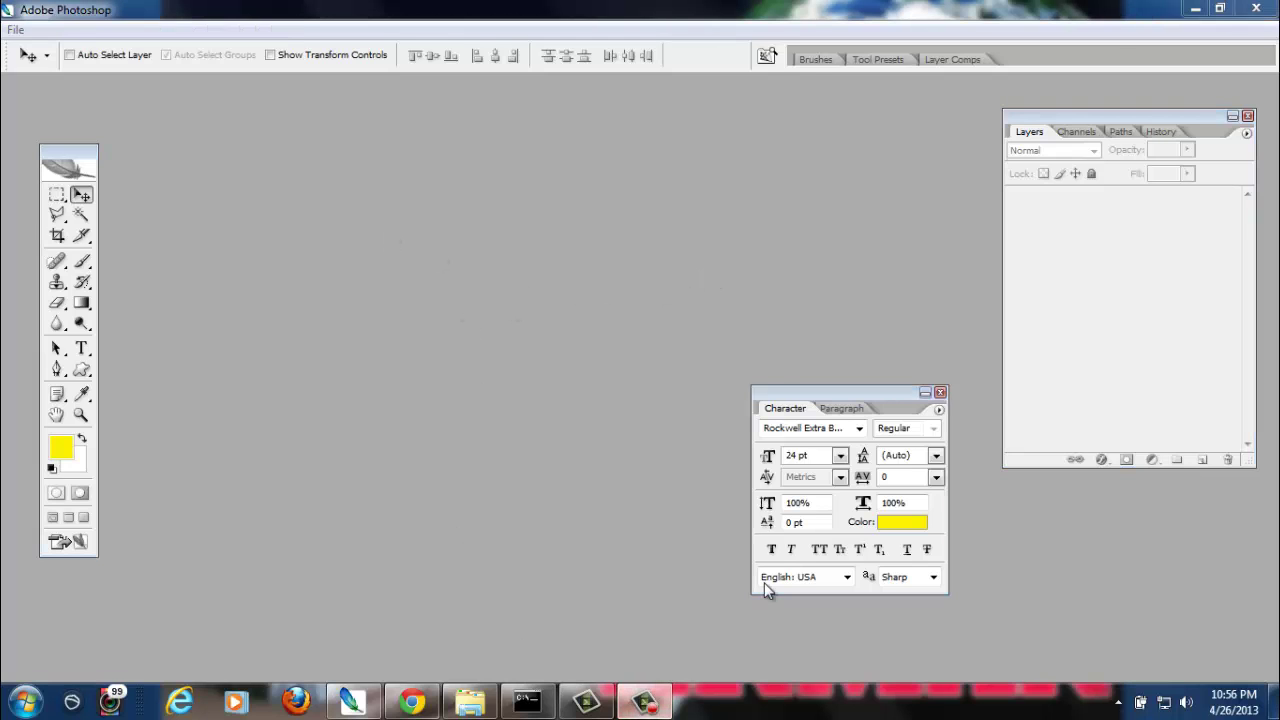
{"action": "left_click", "coordinate": [1056, 372]}
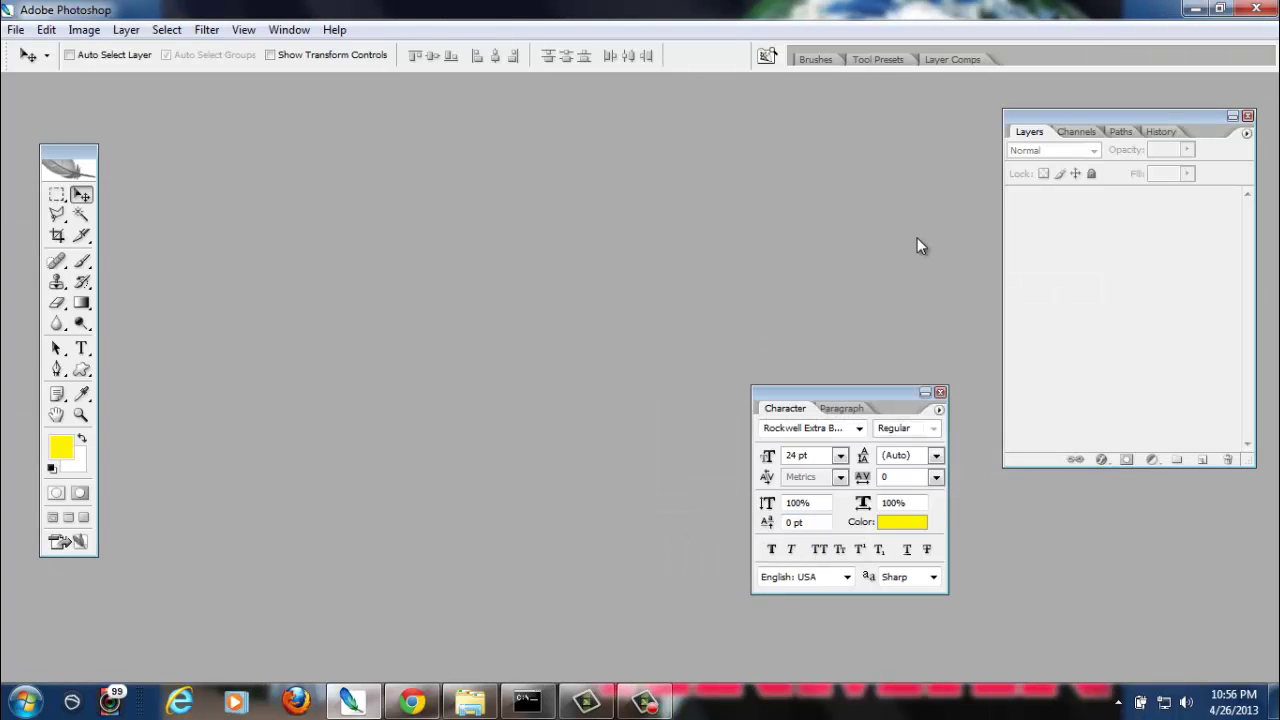
{"action": "left_click", "coordinate": [8, 32]}
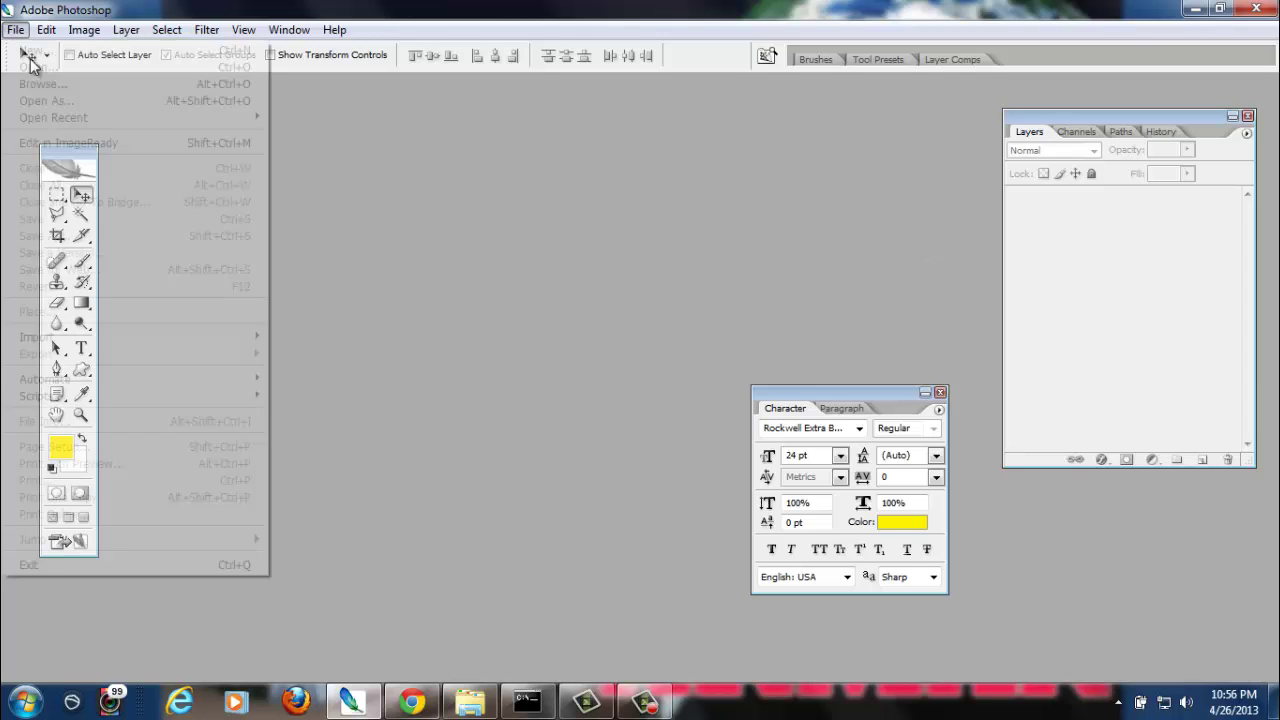
{"action": "mouse_move", "coordinate": [132, 122]}
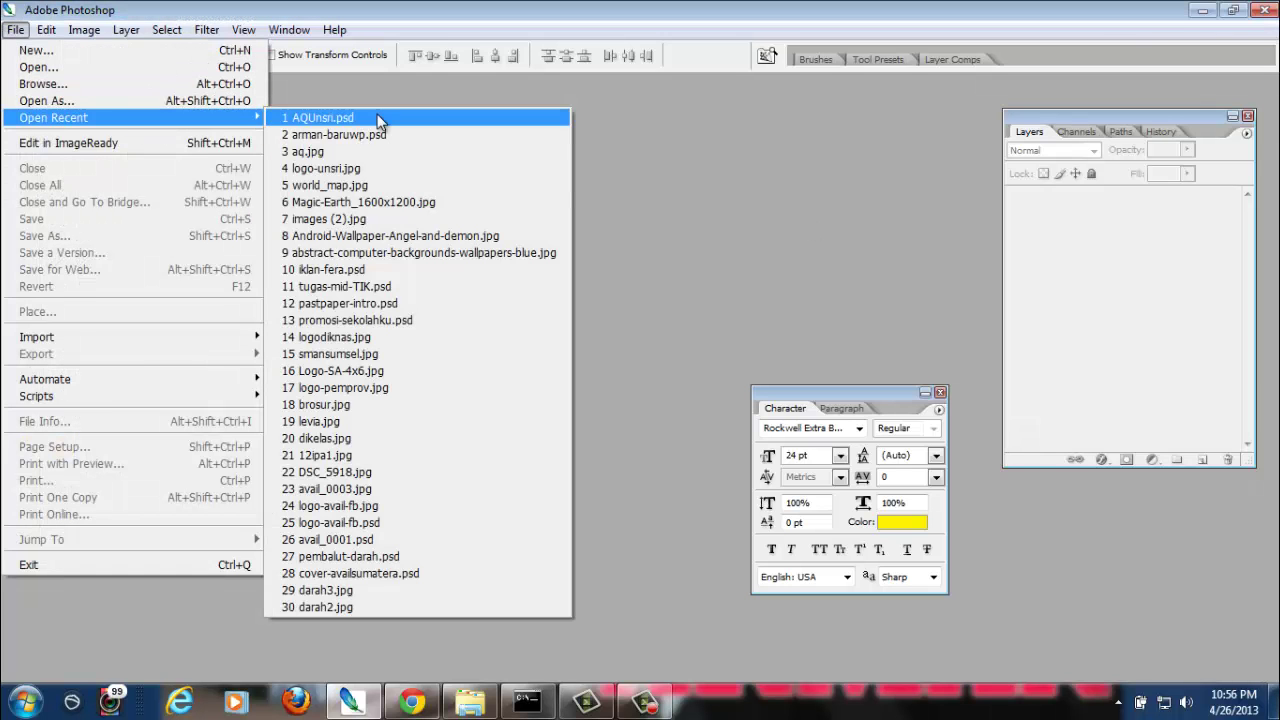
{"action": "left_click", "coordinate": [380, 117]}
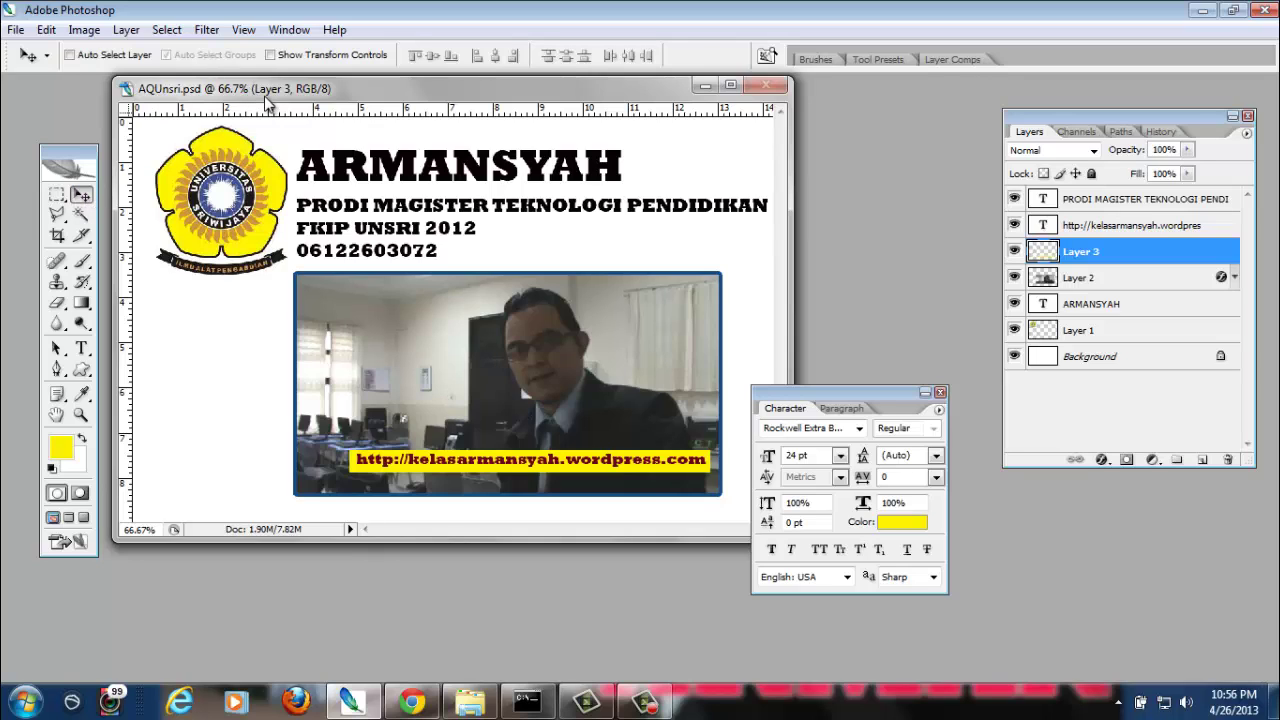
{"action": "left_click", "coordinate": [1107, 333]}
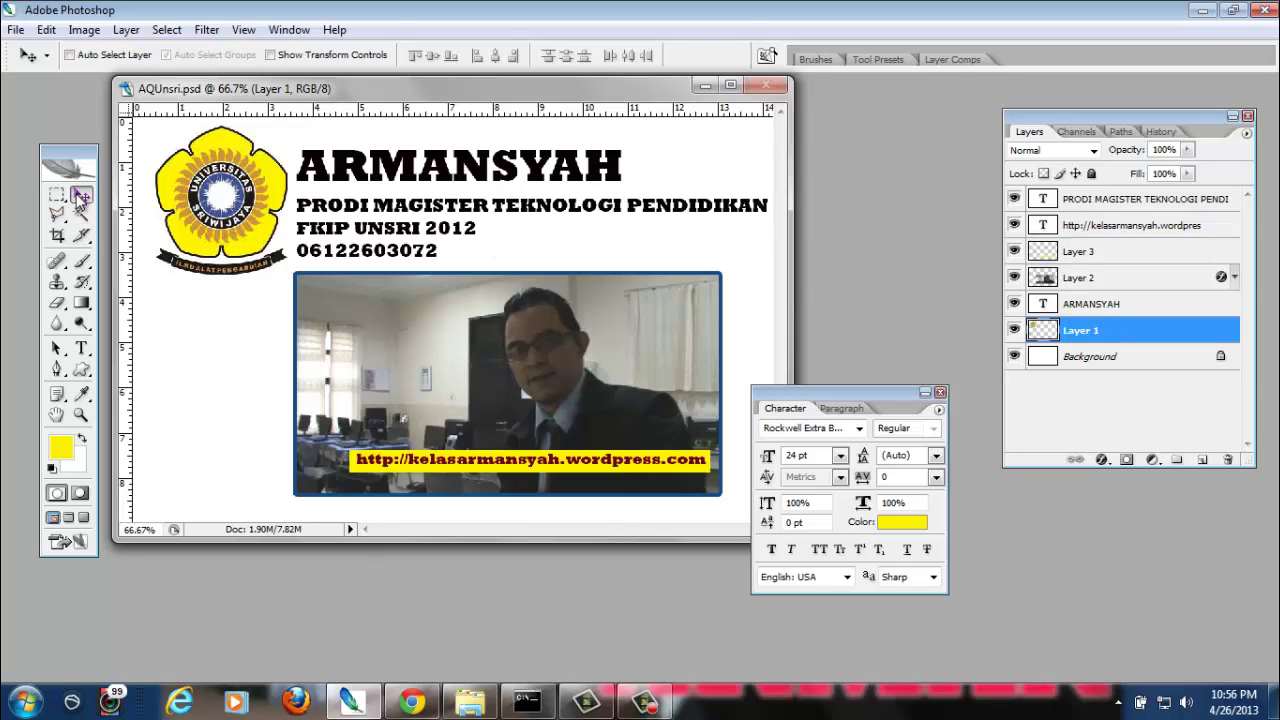
{"action": "left_click_drag", "start_coordinate": [230, 203], "coordinate": [228, 231]}
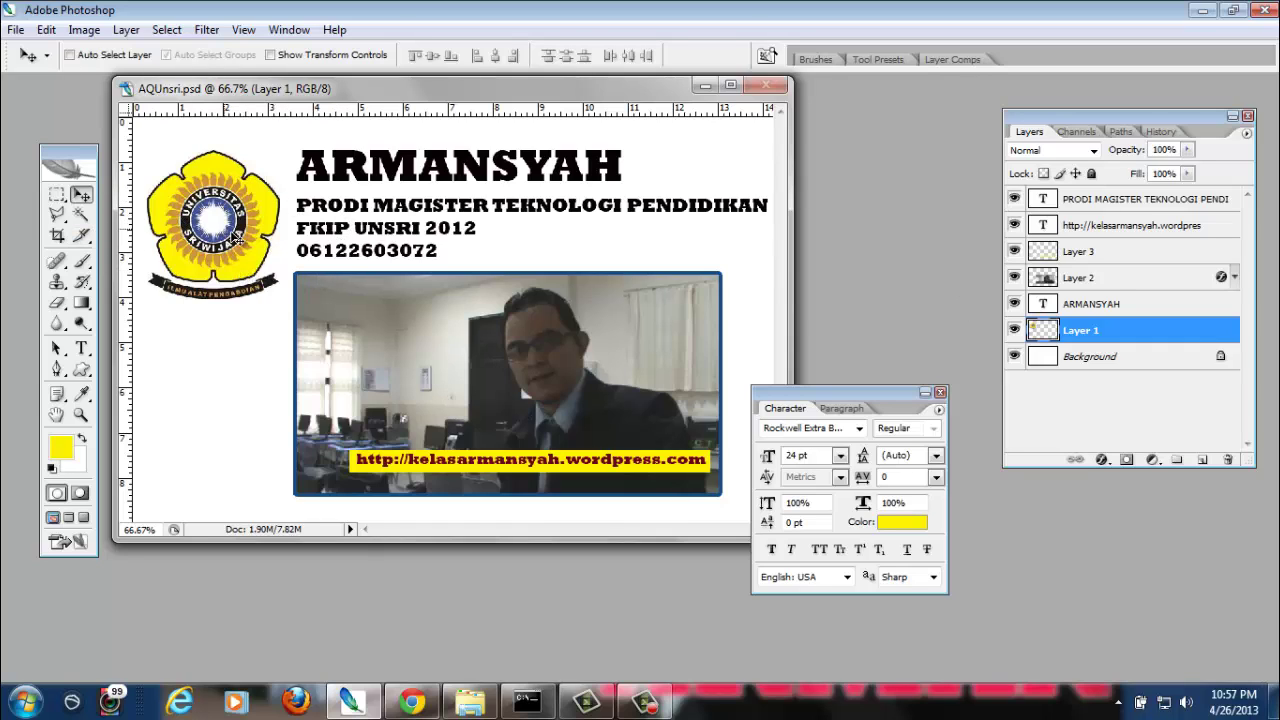
{"action": "left_click", "coordinate": [57, 237]}
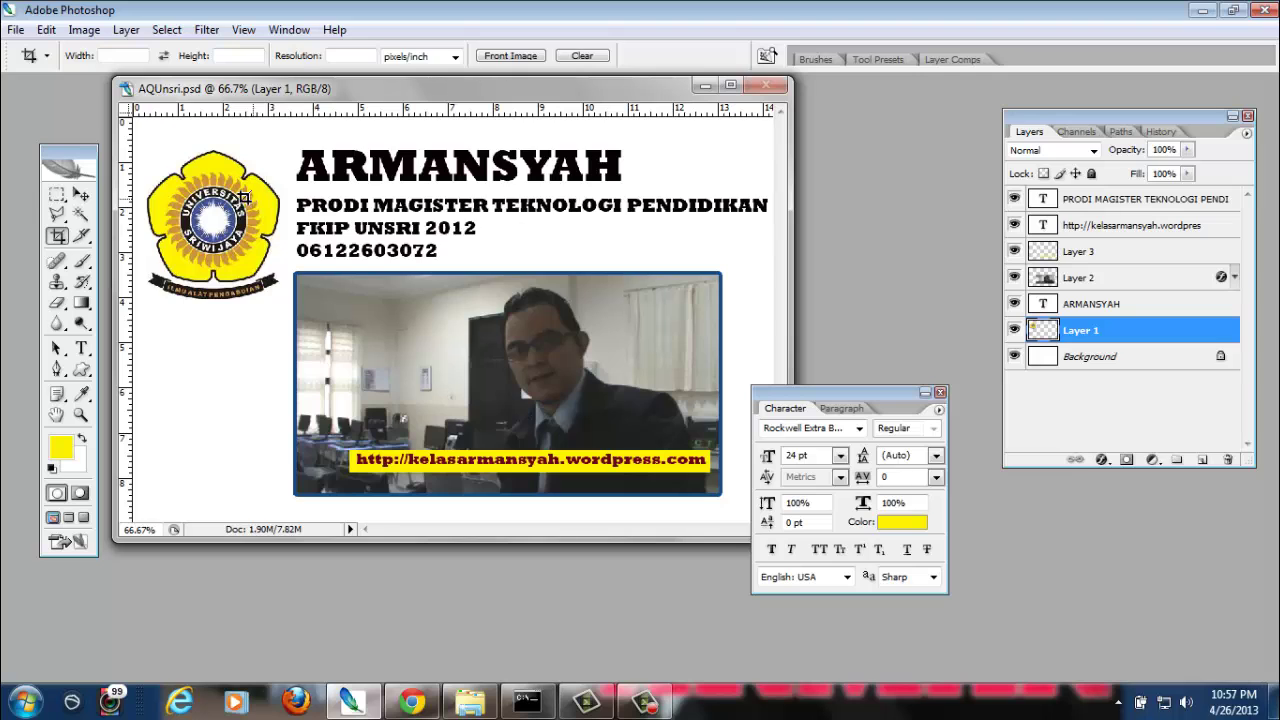
{"action": "left_click_drag", "start_coordinate": [171, 138], "coordinate": [692, 439]}
{"action": "key", "text": "Return"}
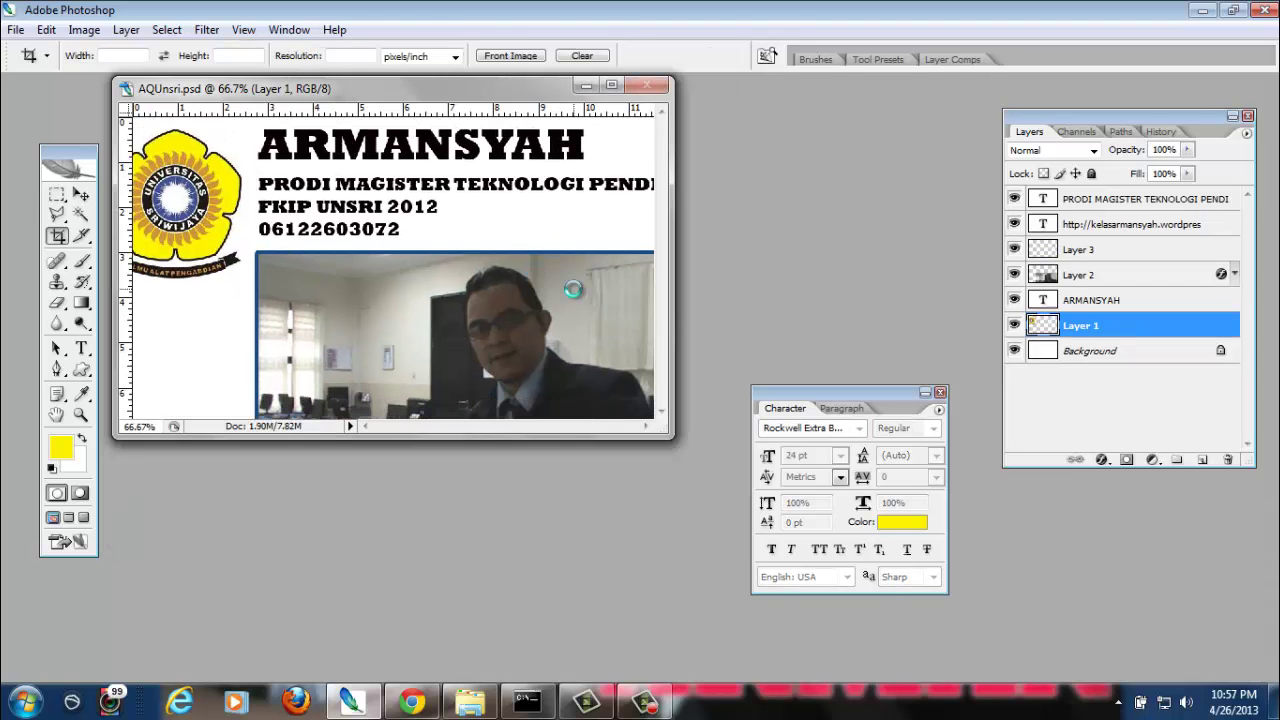
{"action": "left_click_drag", "start_coordinate": [662, 438], "coordinate": [820, 540]}
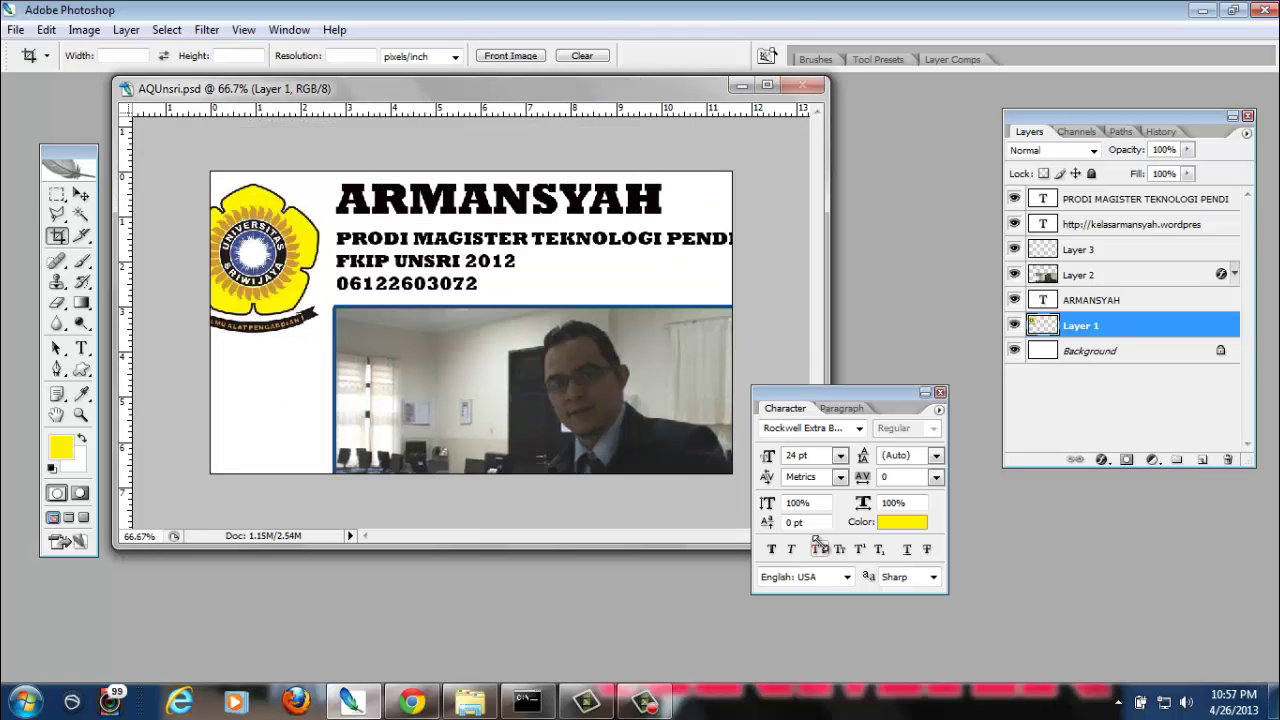
{"action": "left_click", "coordinate": [796, 85]}
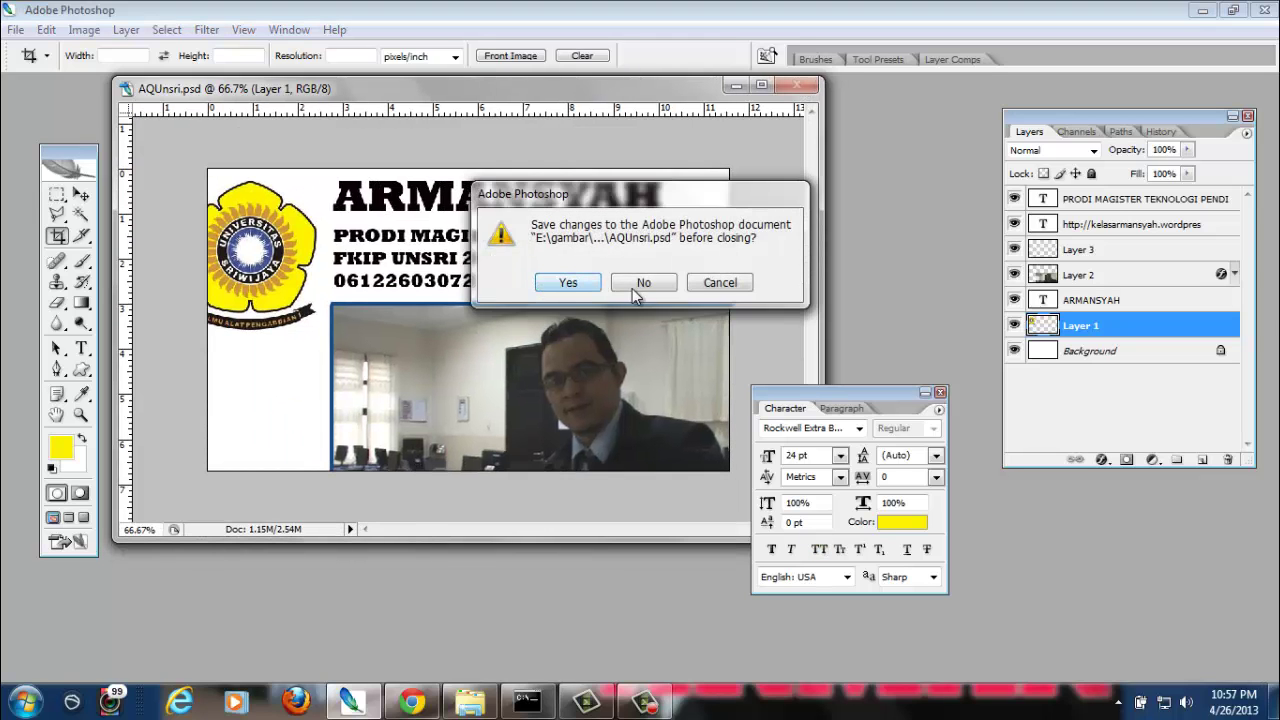
{"action": "left_click", "coordinate": [640, 285]}
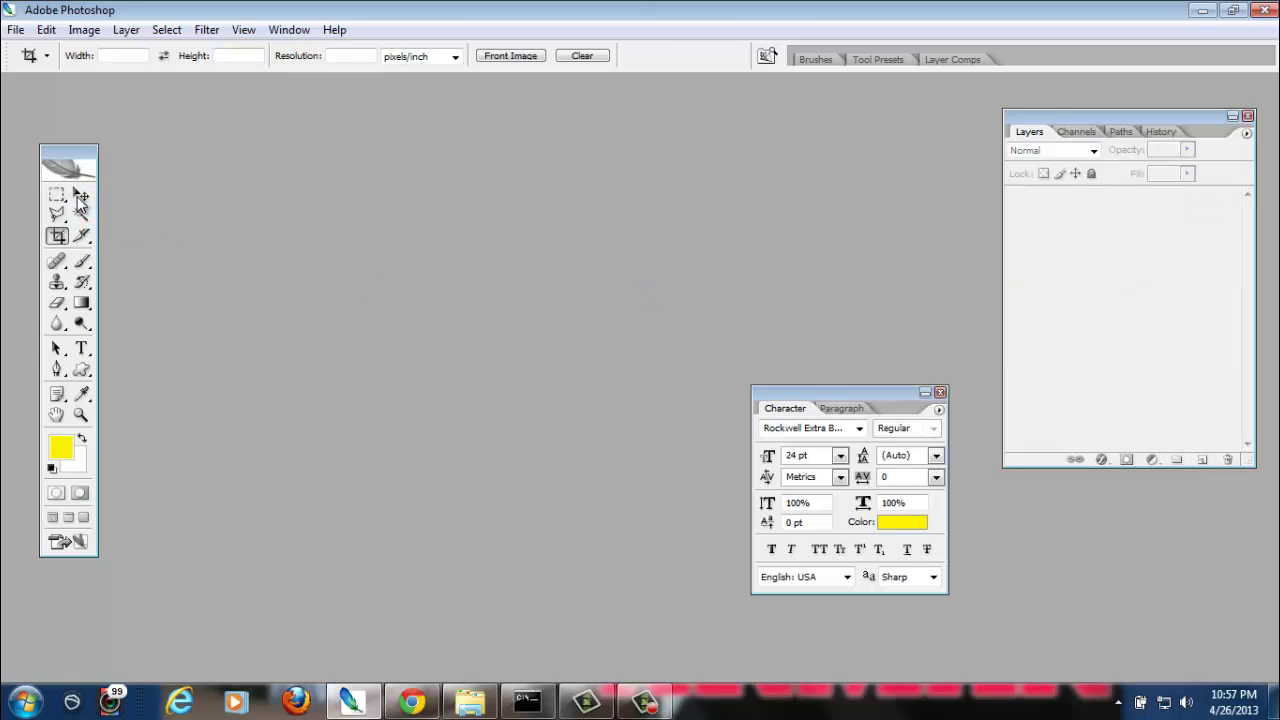
Start a new document via File > New and browse the presets, landing on Custom
{"action": "left_click", "coordinate": [81, 198]}
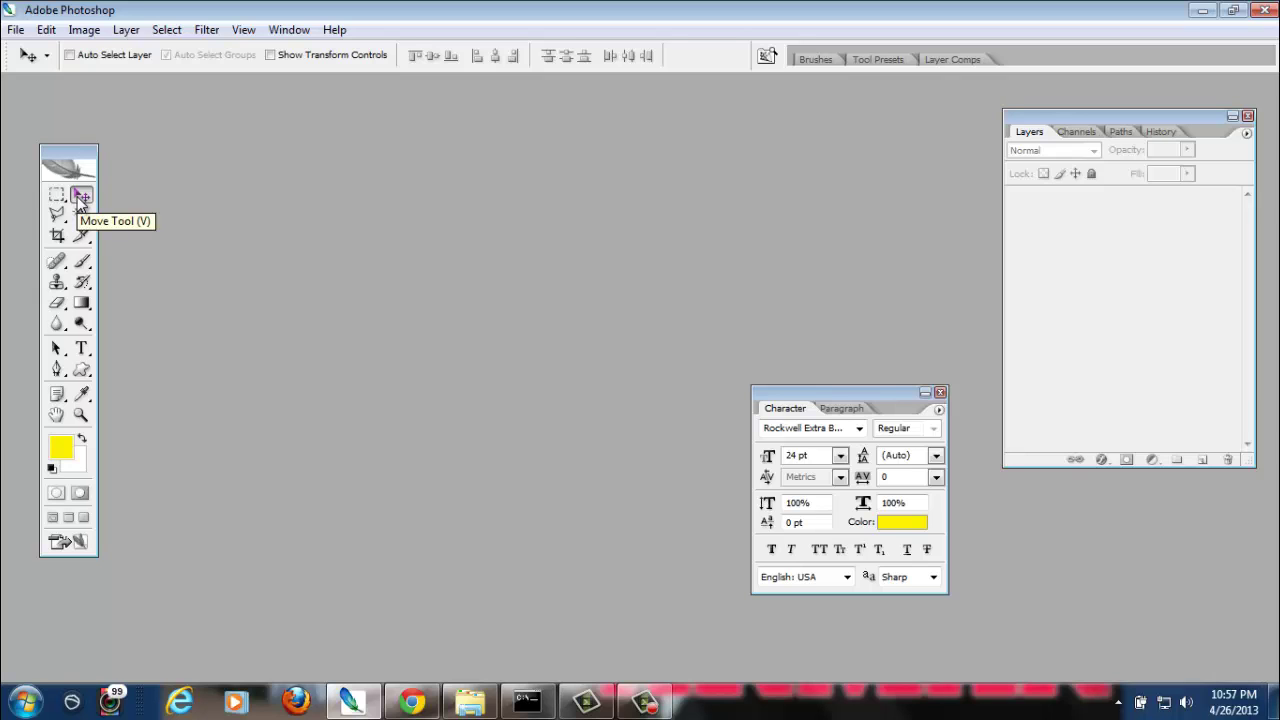
{"action": "left_click", "coordinate": [16, 29]}
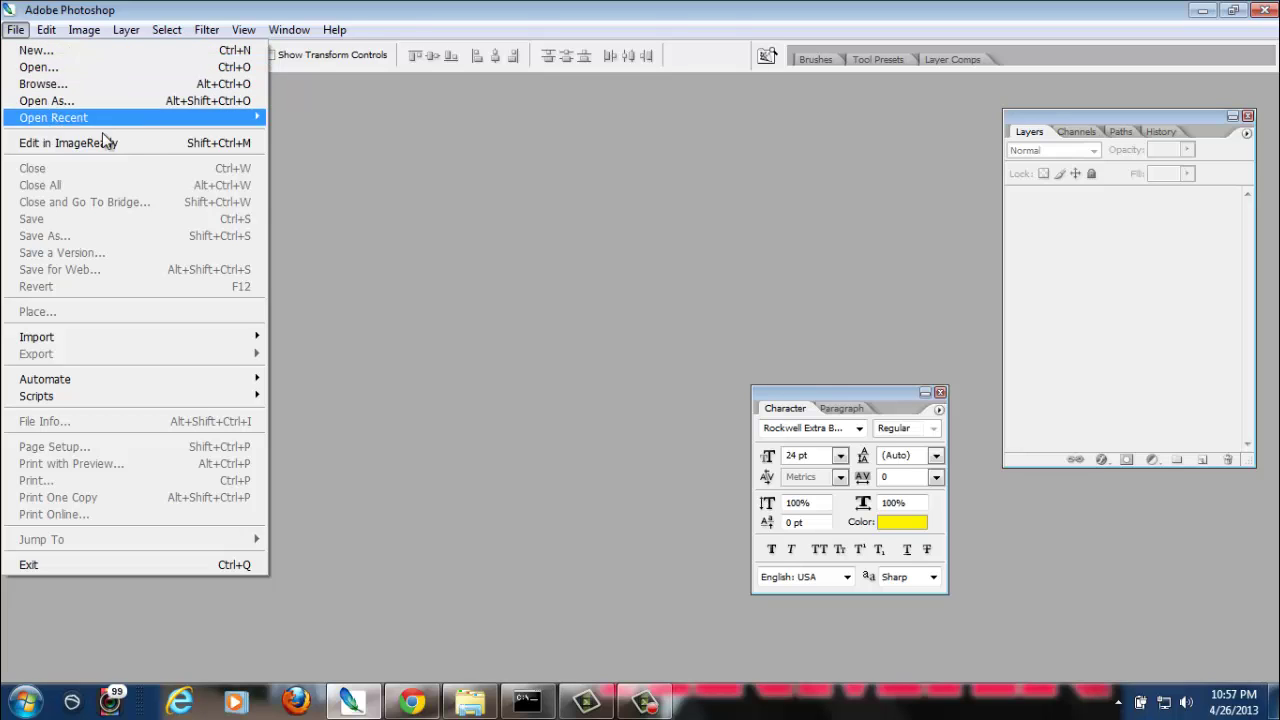
{"action": "left_click", "coordinate": [79, 55]}
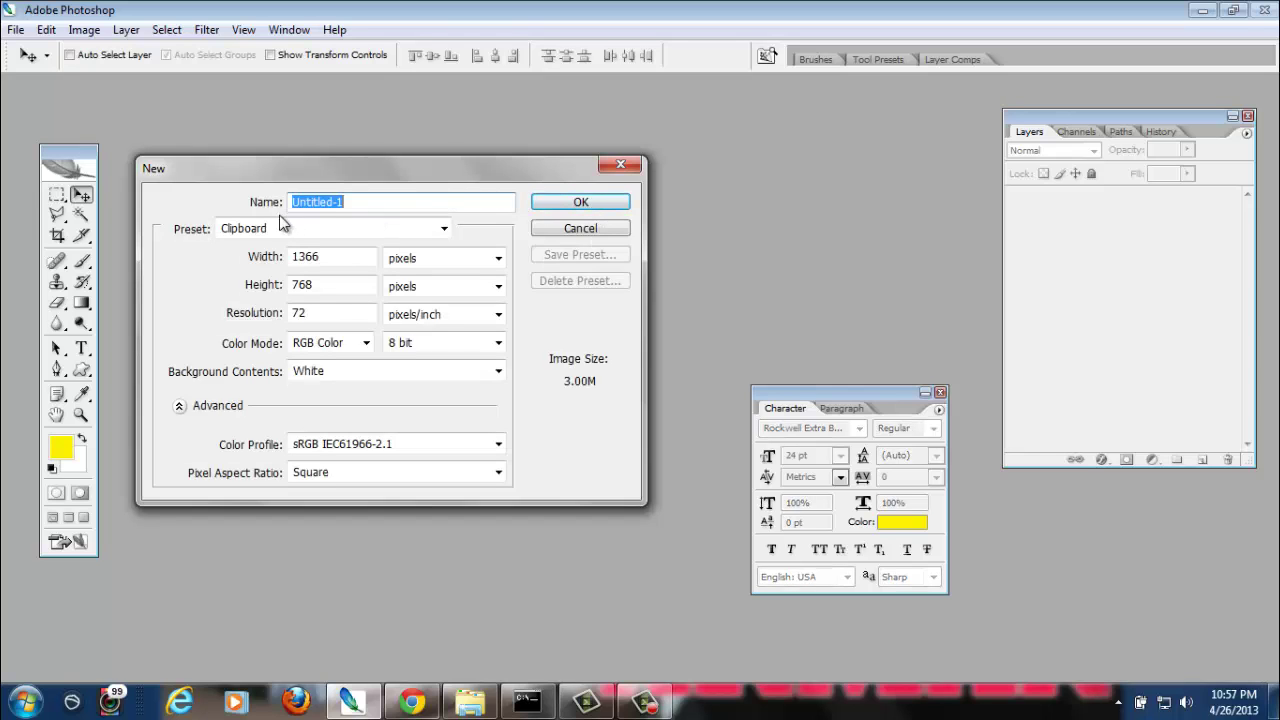
{"action": "left_click", "coordinate": [444, 230]}
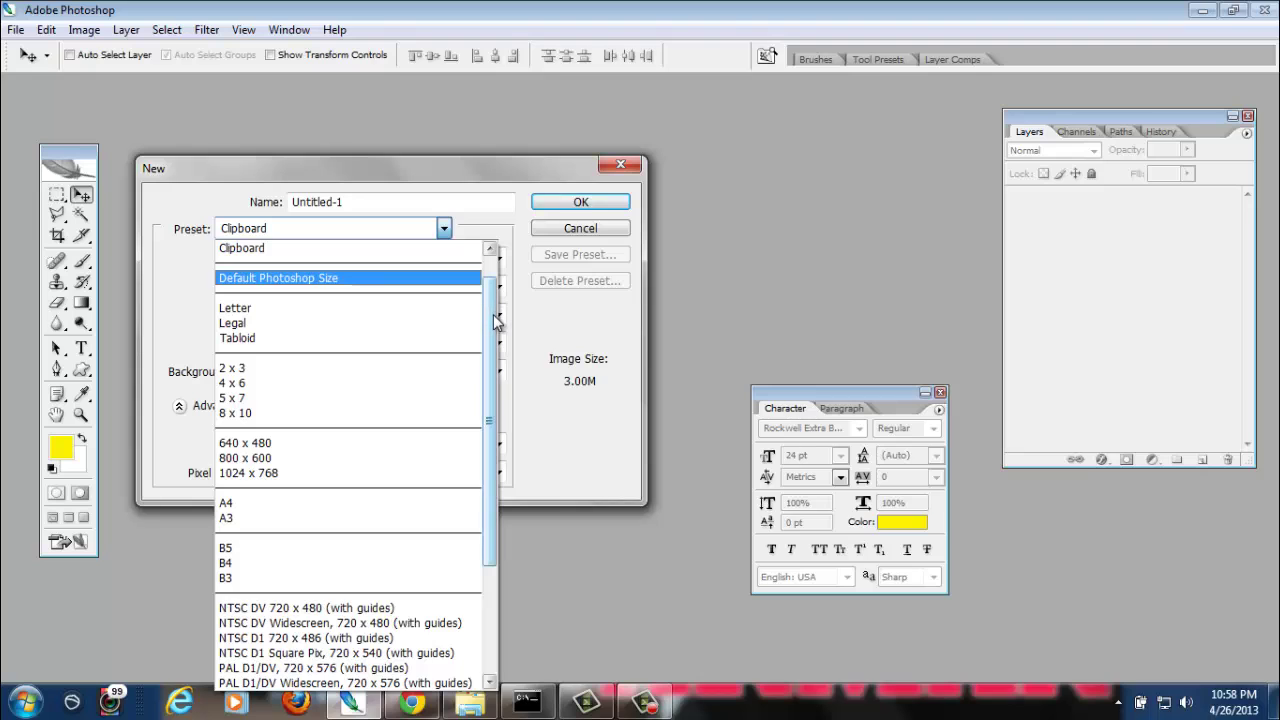
{"action": "left_click_drag", "start_coordinate": [494, 315], "coordinate": [491, 276]}
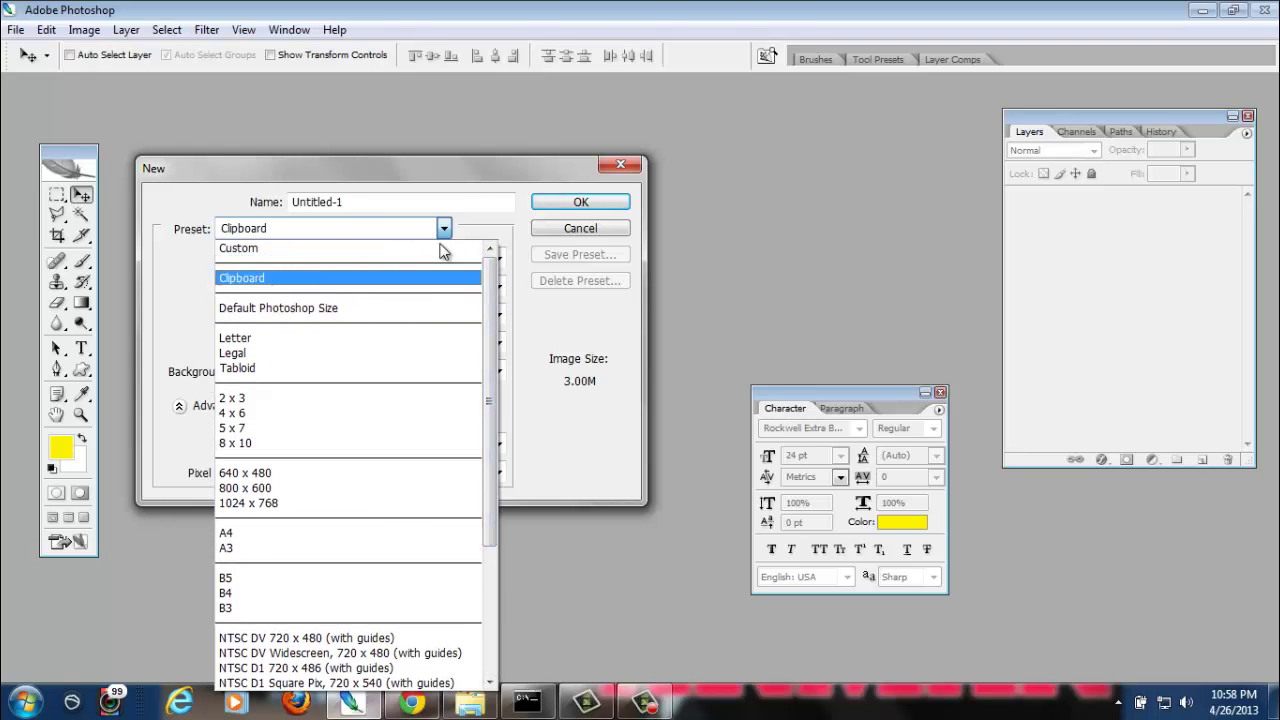
{"action": "left_click", "coordinate": [447, 185]}
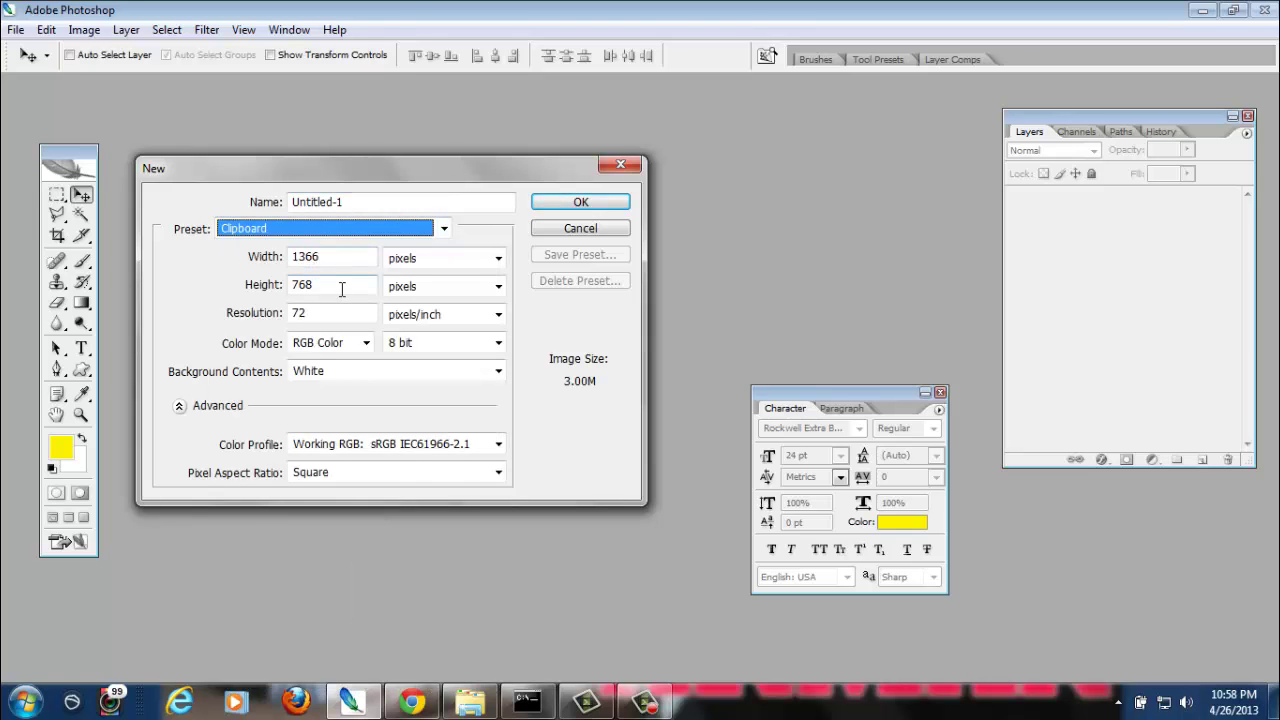
{"action": "left_click", "coordinate": [339, 235]}
{"action": "scroll", "coordinate": [340, 340], "scroll_direction": "up", "scroll_amount": 1}
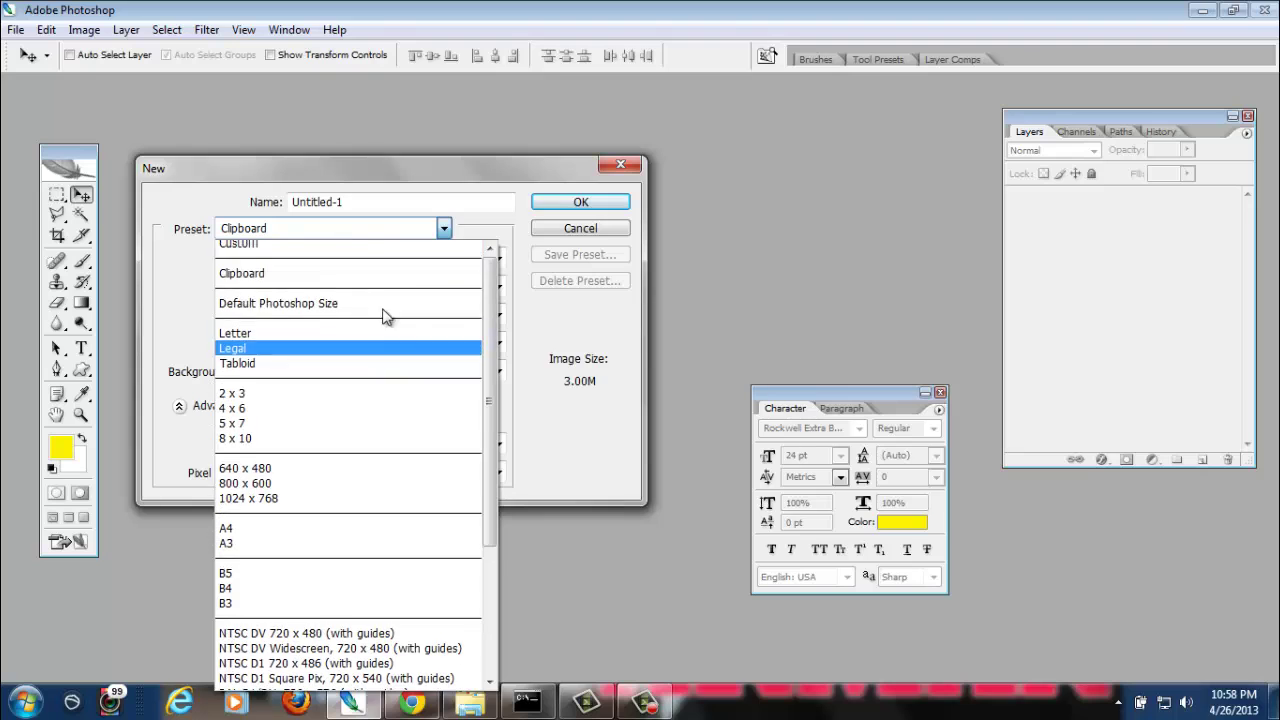
{"action": "left_click", "coordinate": [344, 245]}
Keep the width in pixels and set the preset back to Clipboard, 1366 × 768
{"action": "left_click", "coordinate": [466, 260]}
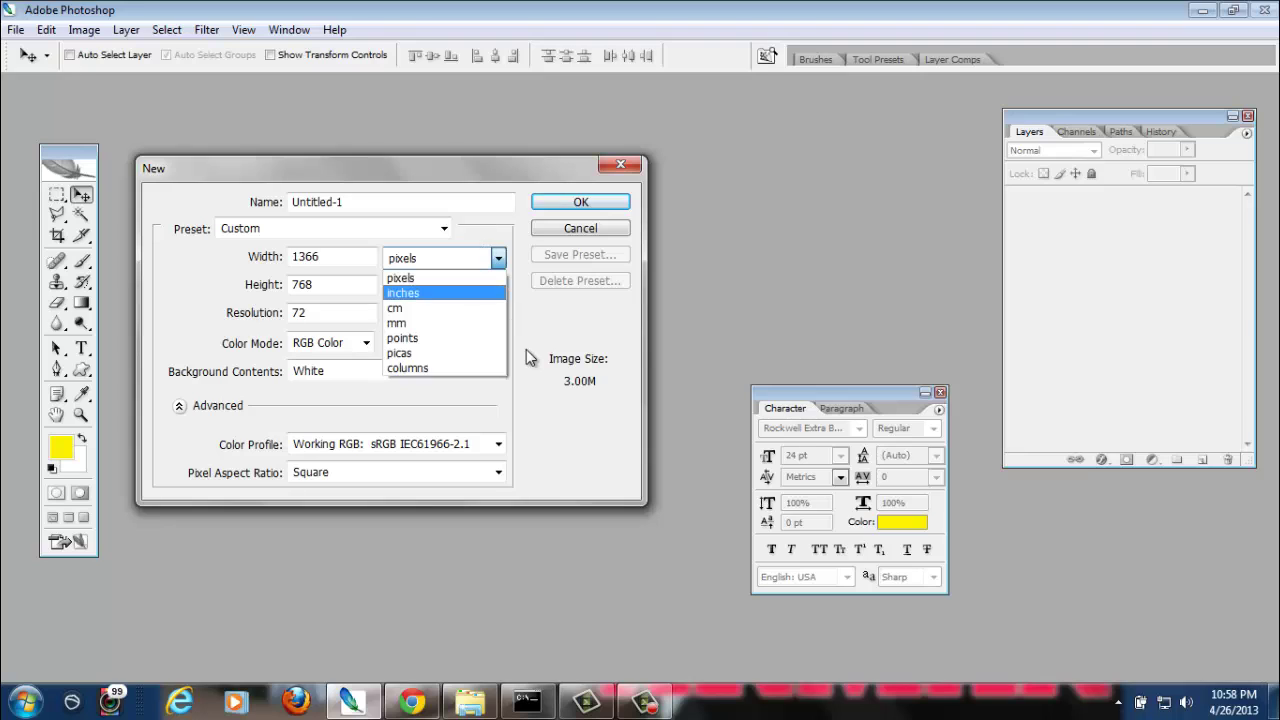
{"action": "left_click", "coordinate": [556, 330]}
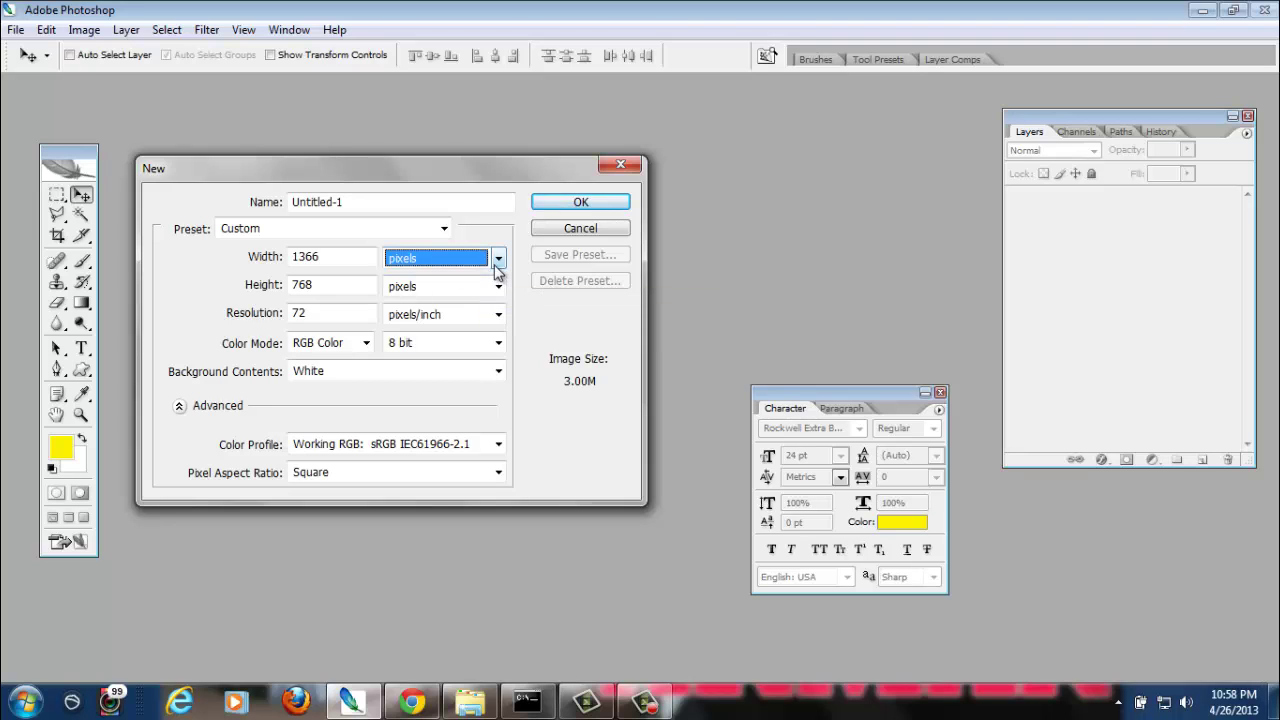
{"action": "left_click", "coordinate": [497, 260]}
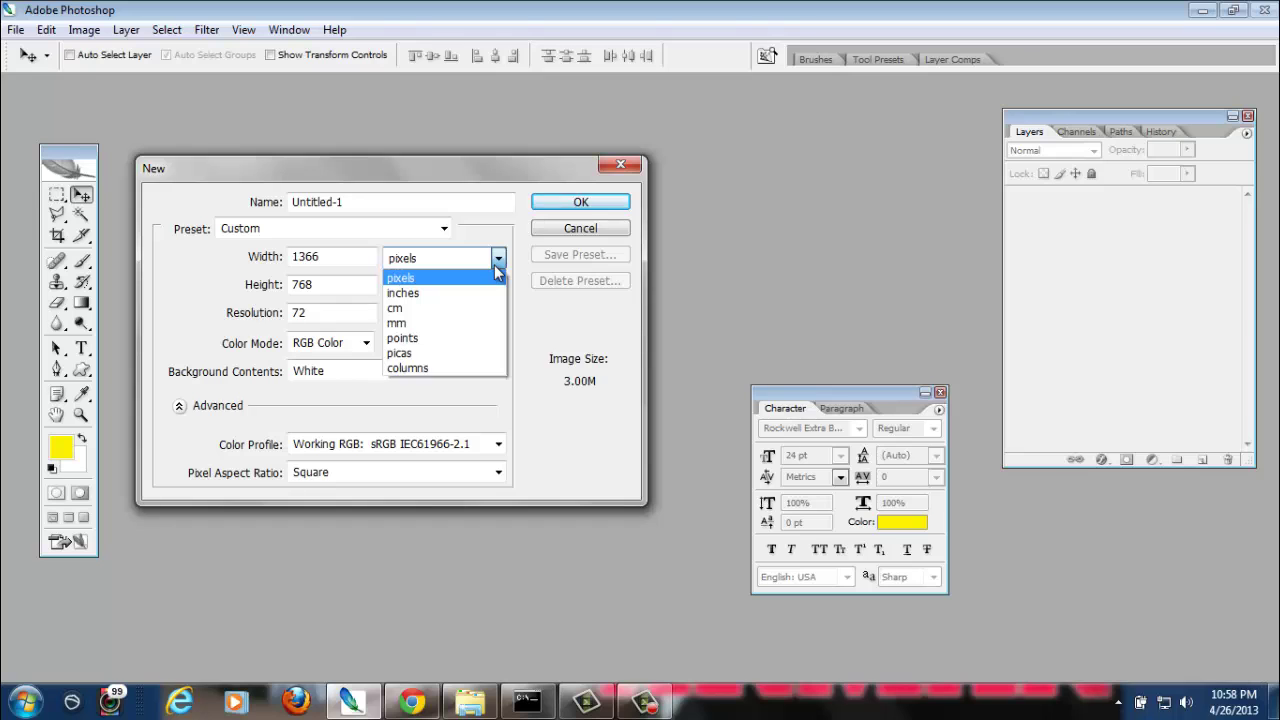
{"action": "left_click", "coordinate": [472, 220]}
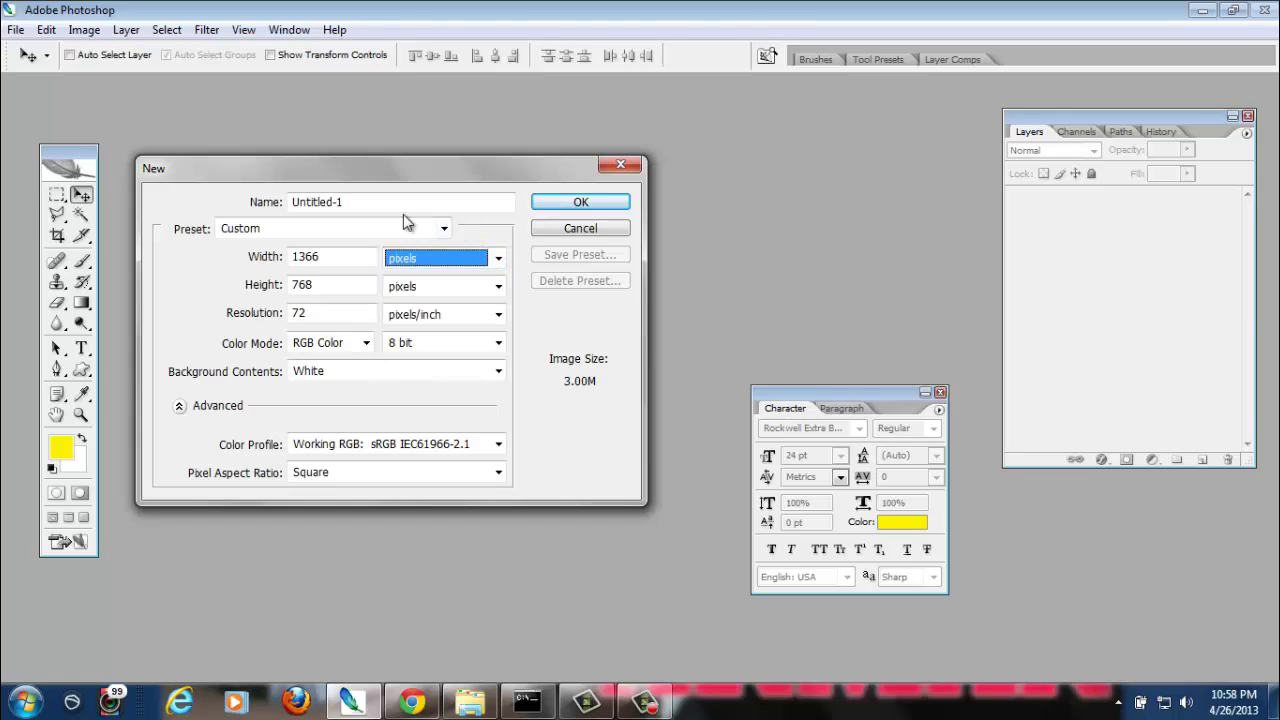
{"action": "left_click", "coordinate": [339, 227]}
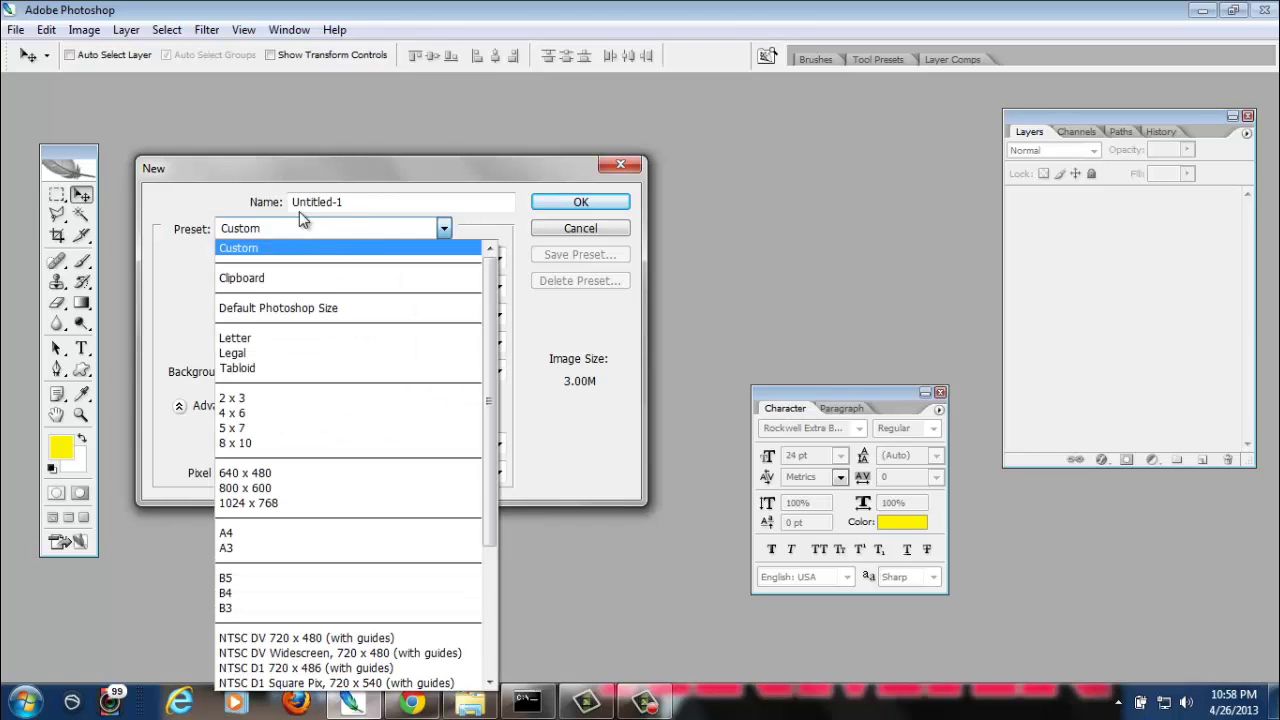
{"action": "left_click", "coordinate": [318, 280]}
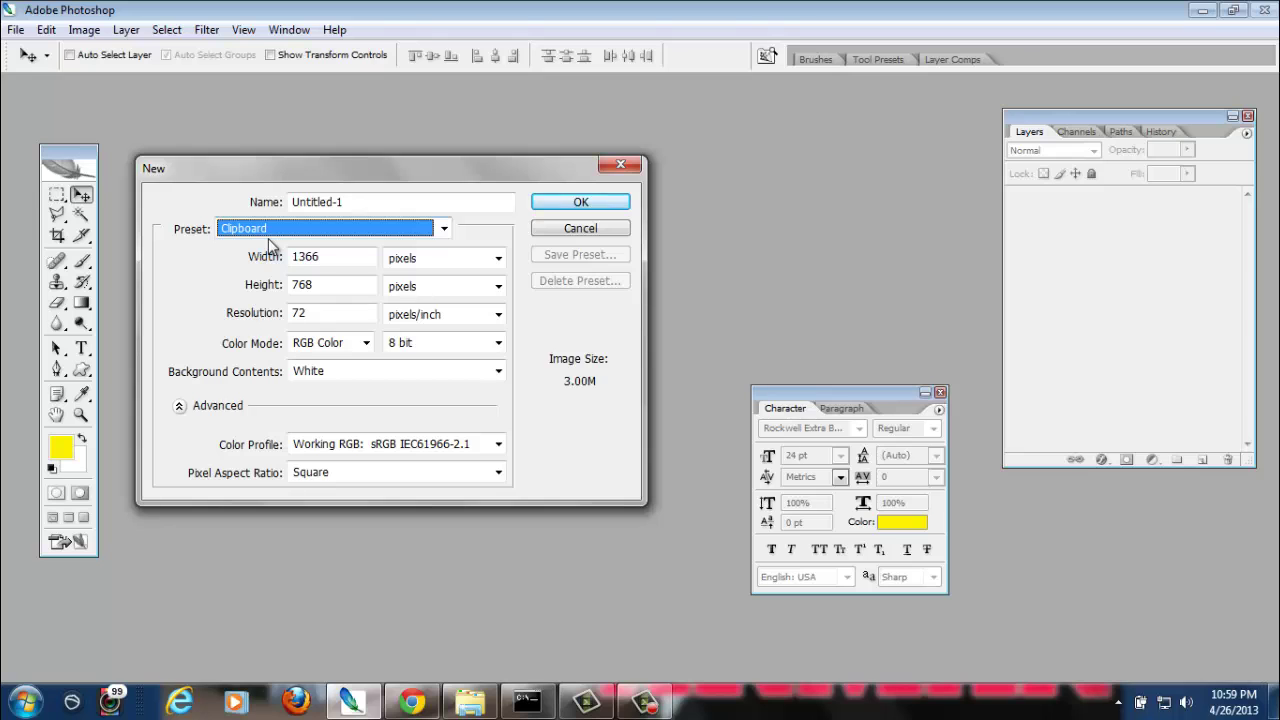
Try the 2 x 3 preset, then settle on 4 x 6 inches at 300 pixels/inch
{"action": "left_click", "coordinate": [443, 228]}
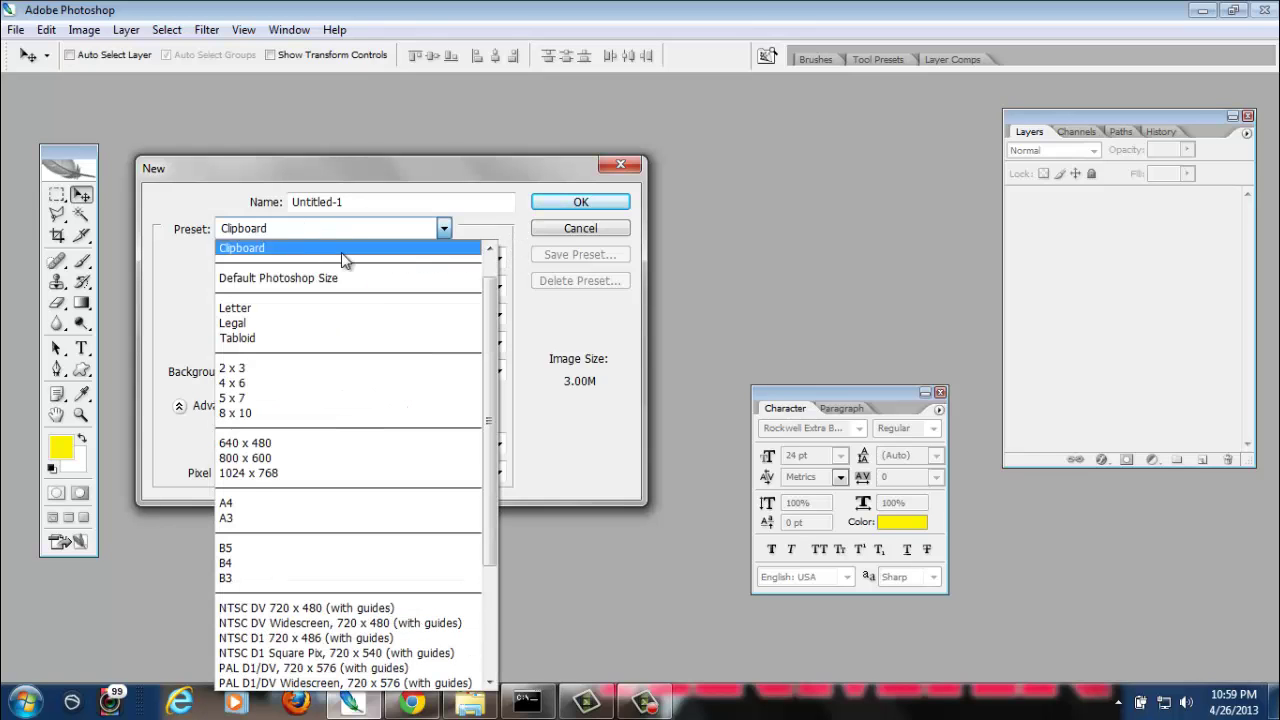
{"action": "left_click", "coordinate": [430, 248]}
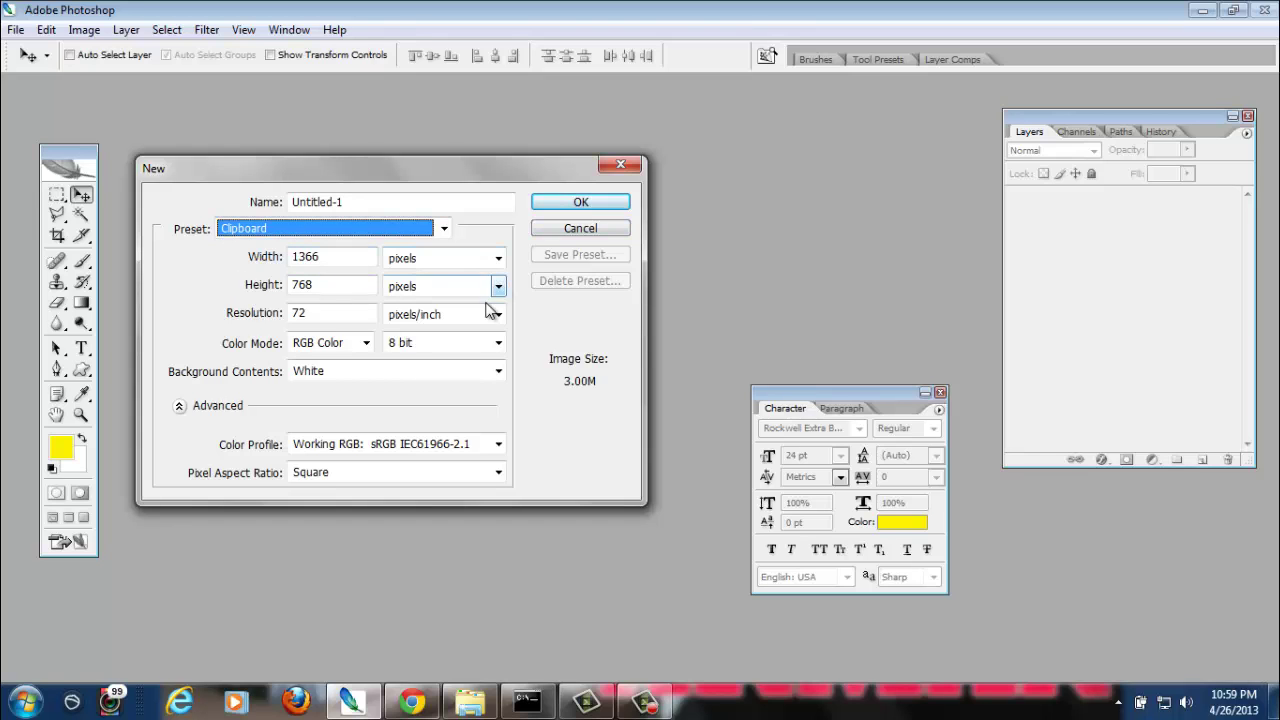
{"action": "left_click", "coordinate": [414, 230]}
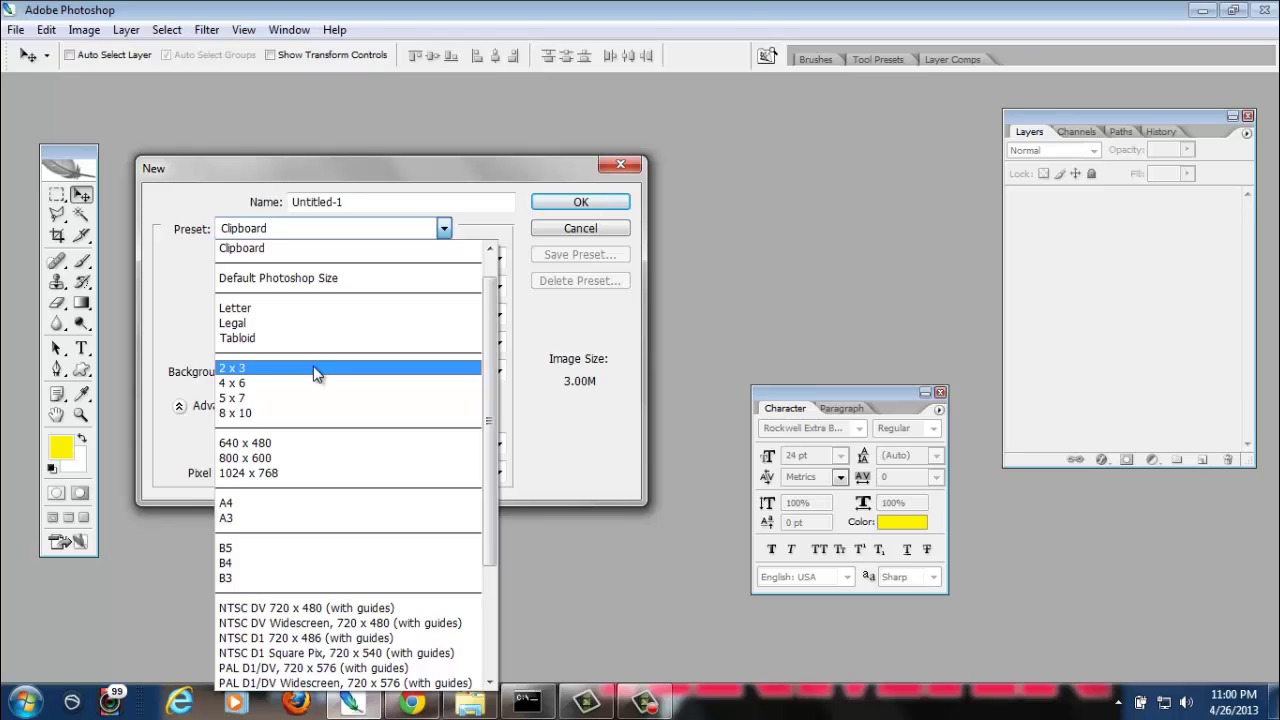
{"action": "left_click", "coordinate": [316, 370]}
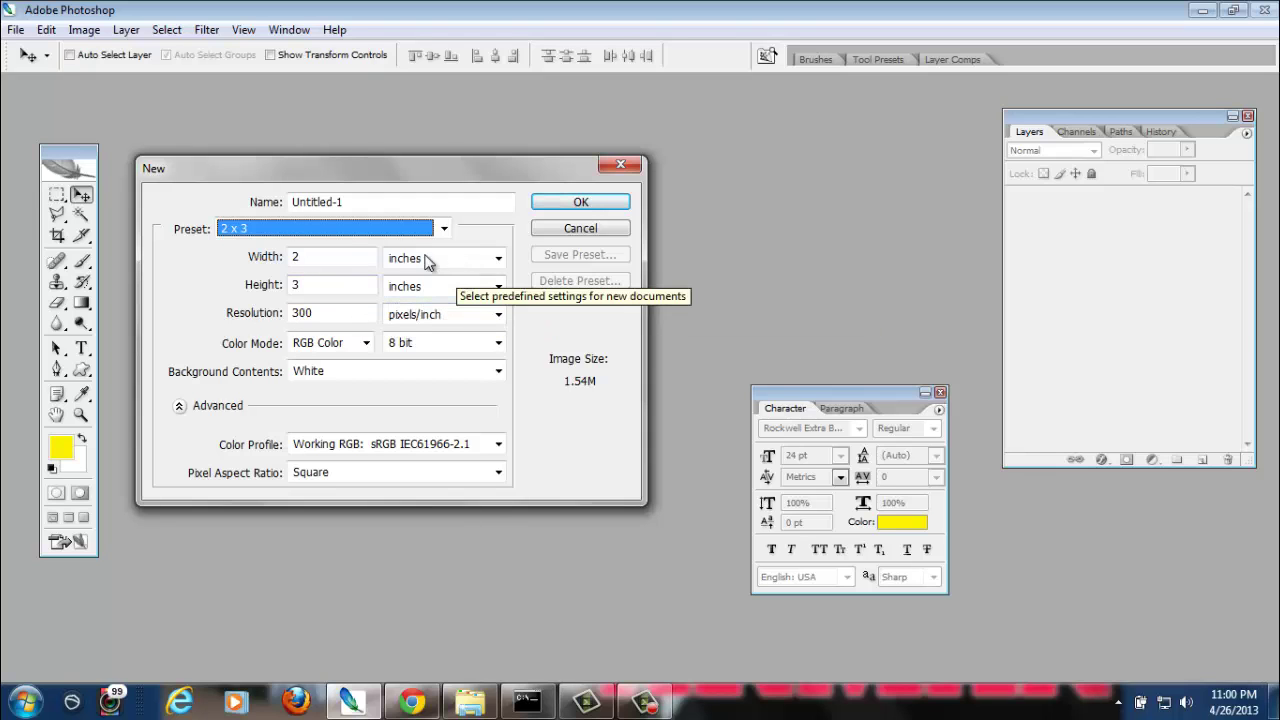
{"action": "left_click", "coordinate": [343, 234]}
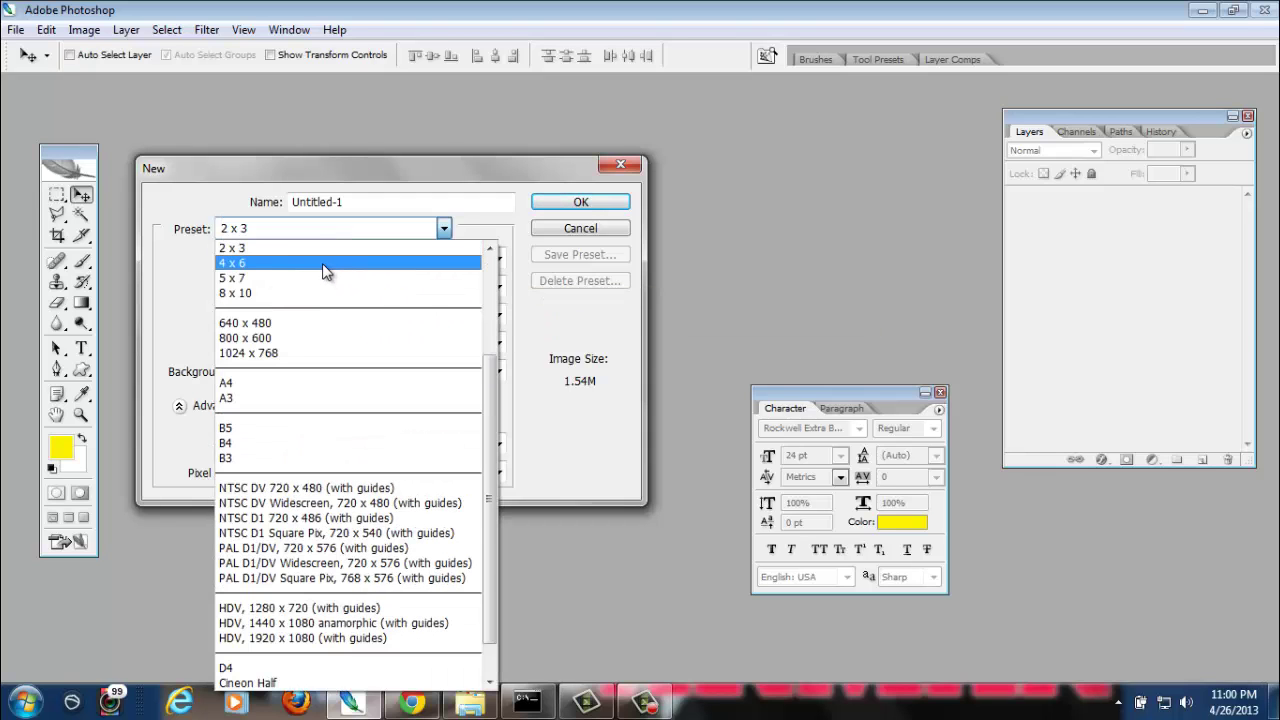
{"action": "left_click", "coordinate": [322, 263]}
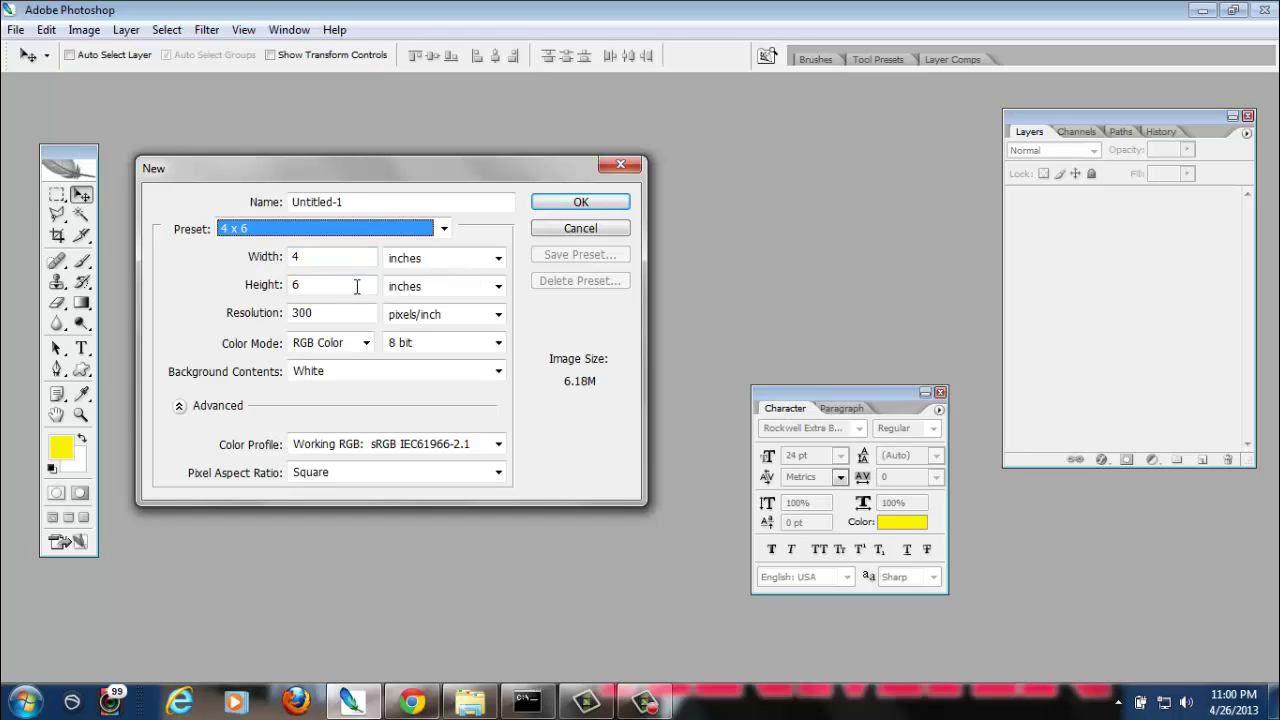
Switch the preset to A4, 210 × 297 mm at 300 pixels/inch
{"action": "left_click", "coordinate": [398, 221]}
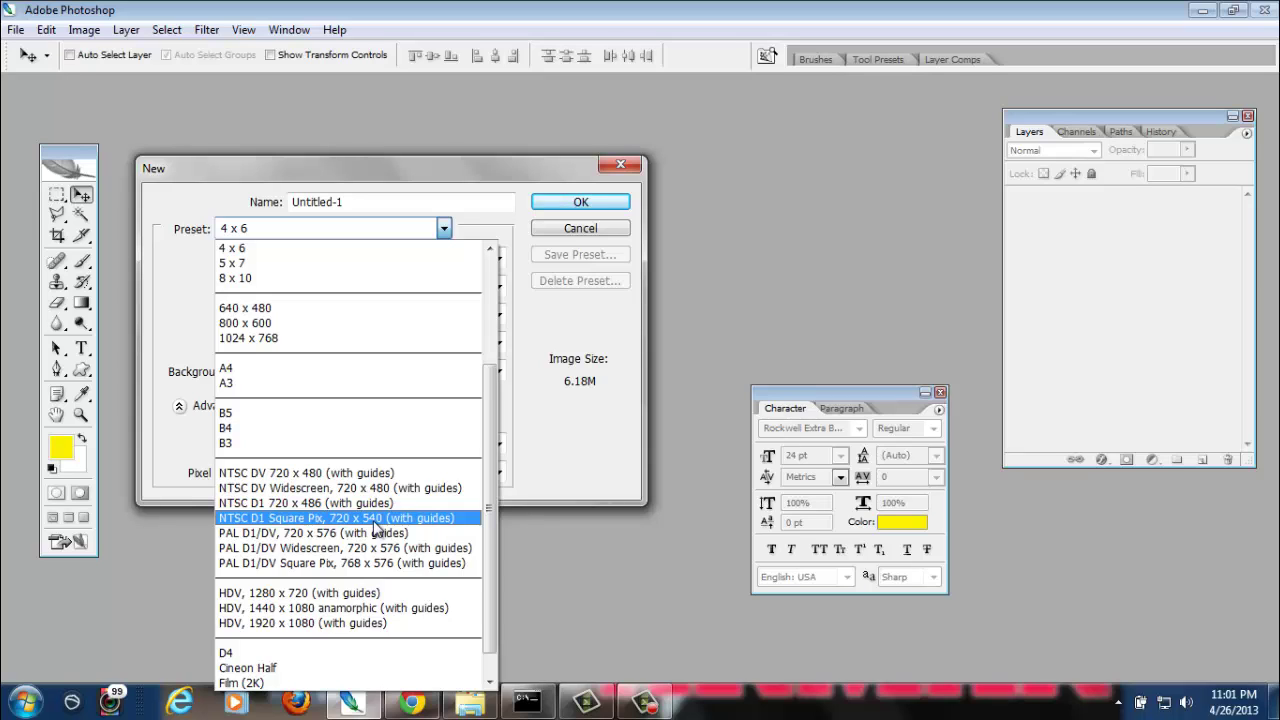
{"action": "left_click", "coordinate": [307, 370]}
{"action": "left_click", "coordinate": [383, 205]}
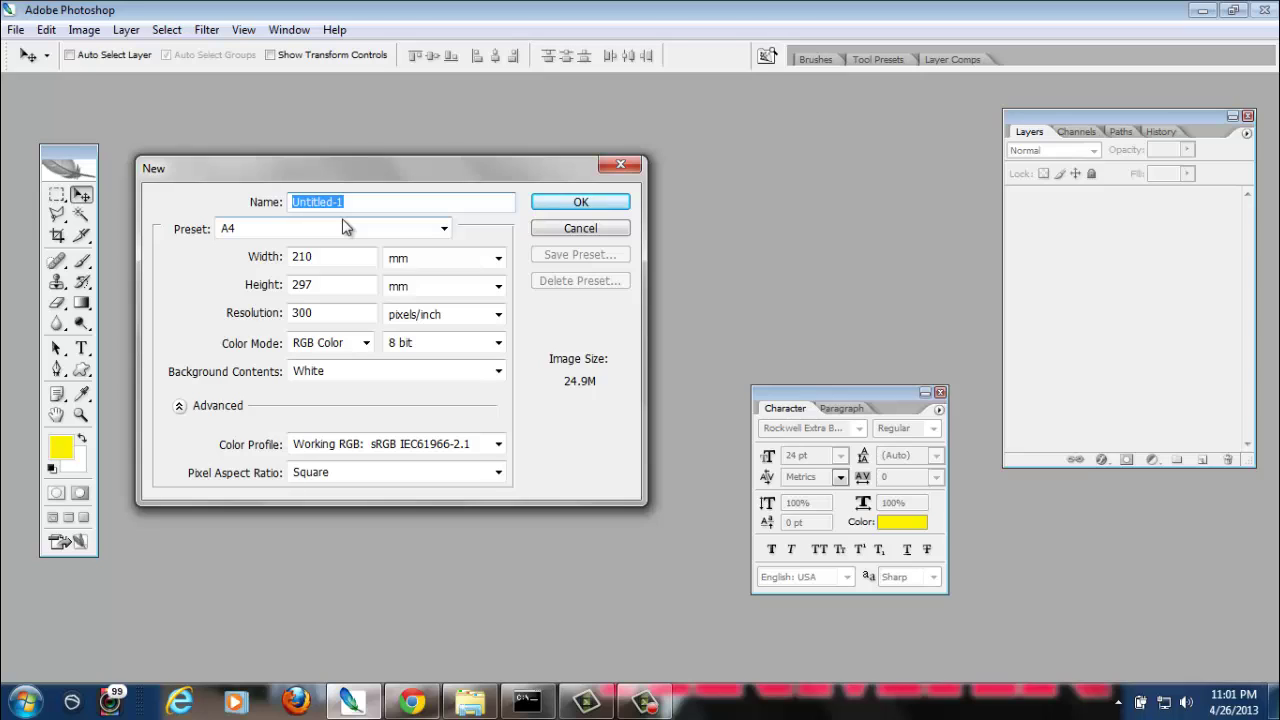
Name the document 'gambar saya', keep a White background, and create it
{"action": "type", "text": "gambar saya"}
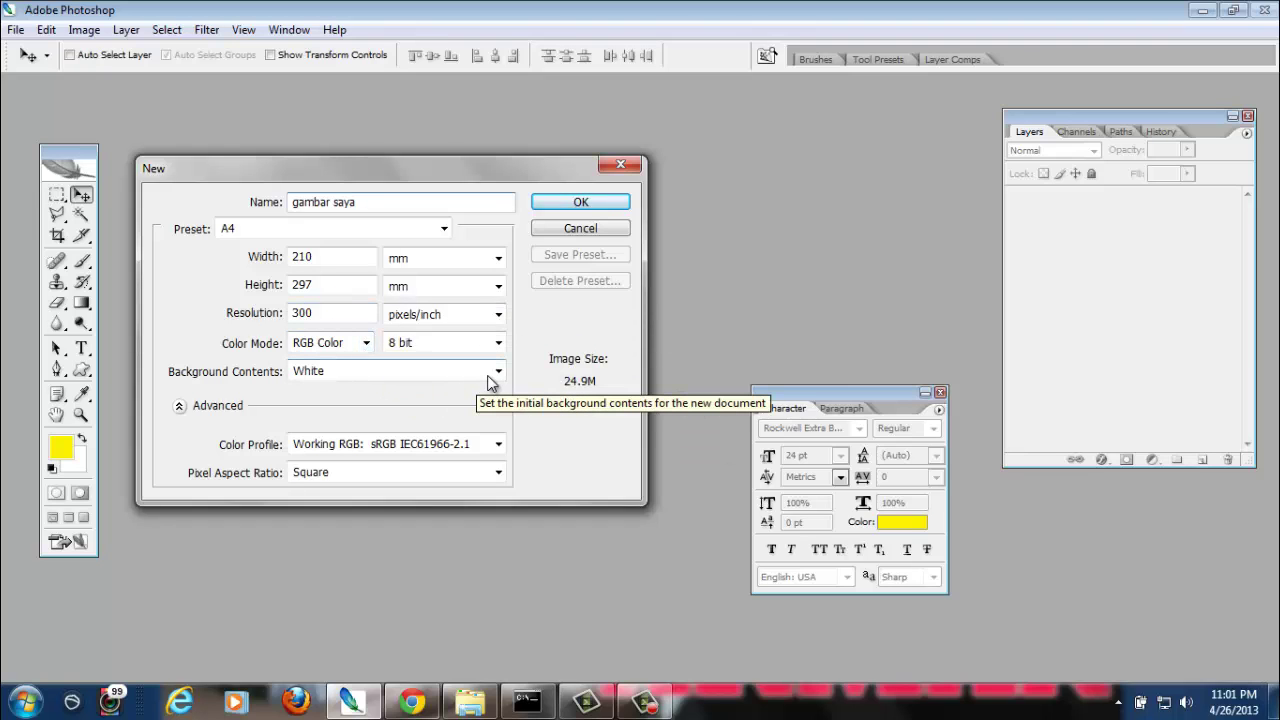
{"action": "left_click", "coordinate": [498, 372]}
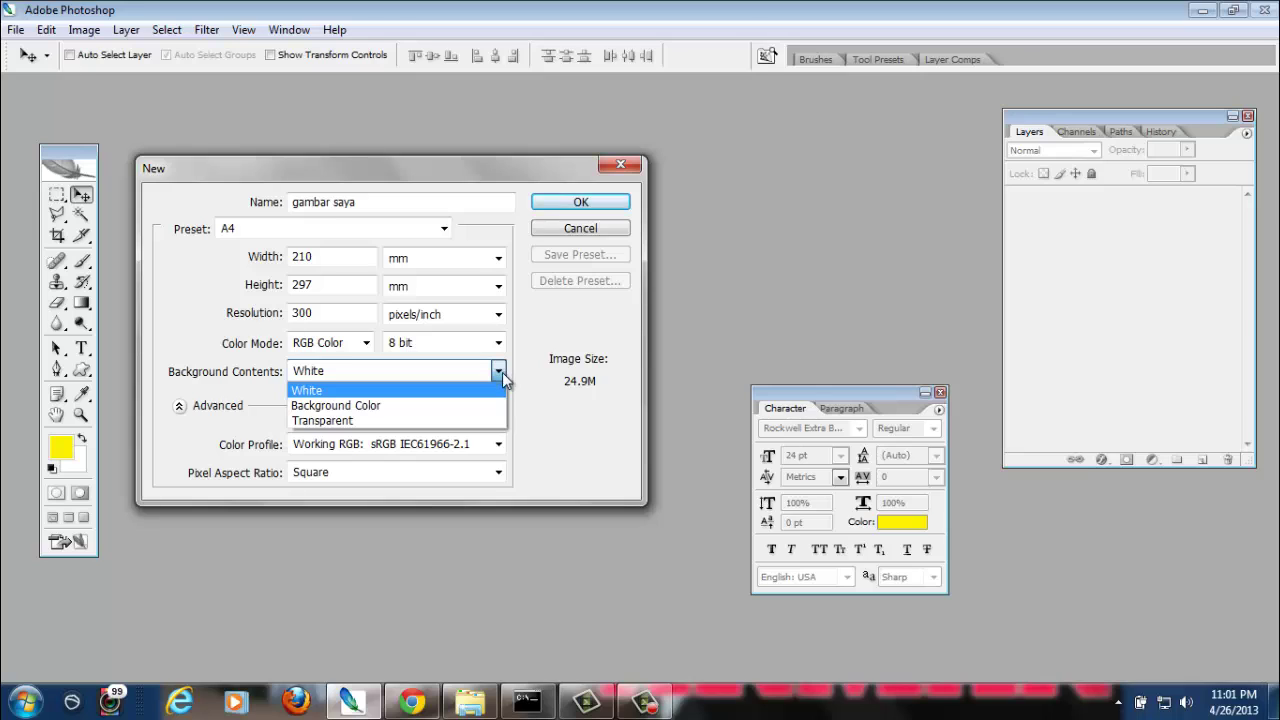
{"action": "left_click", "coordinate": [440, 406]}
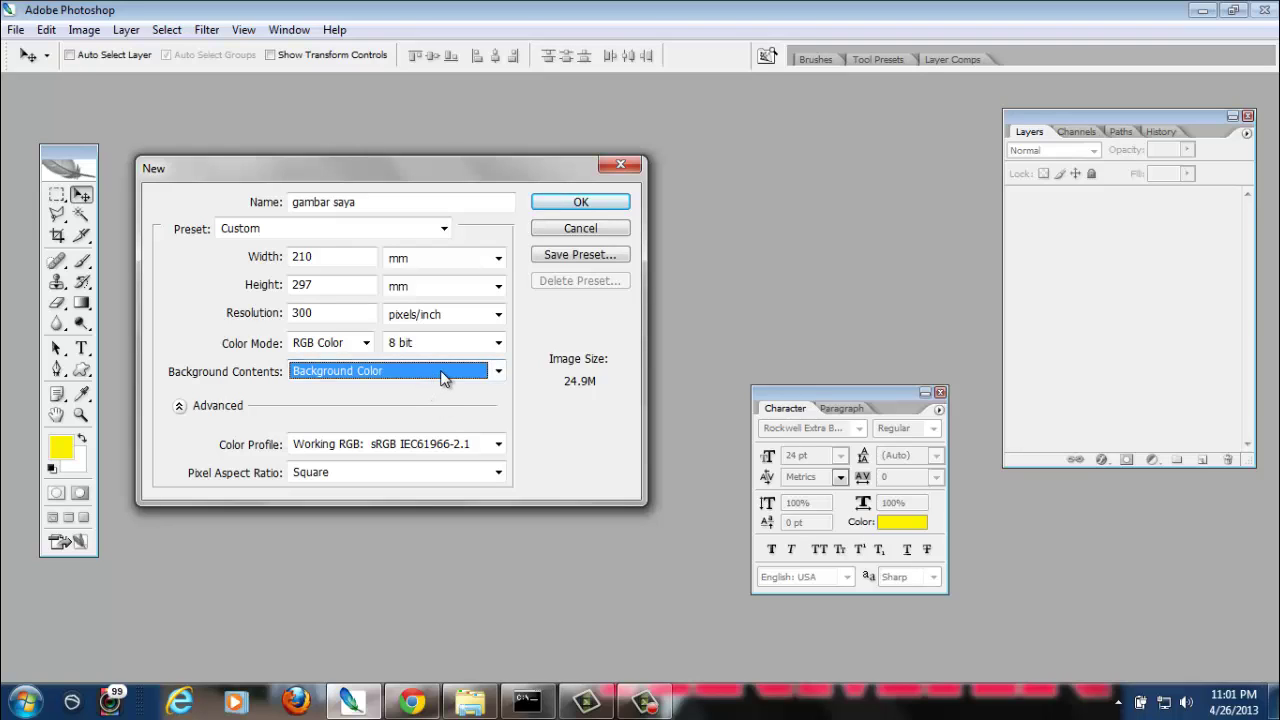
{"action": "left_click", "coordinate": [443, 376]}
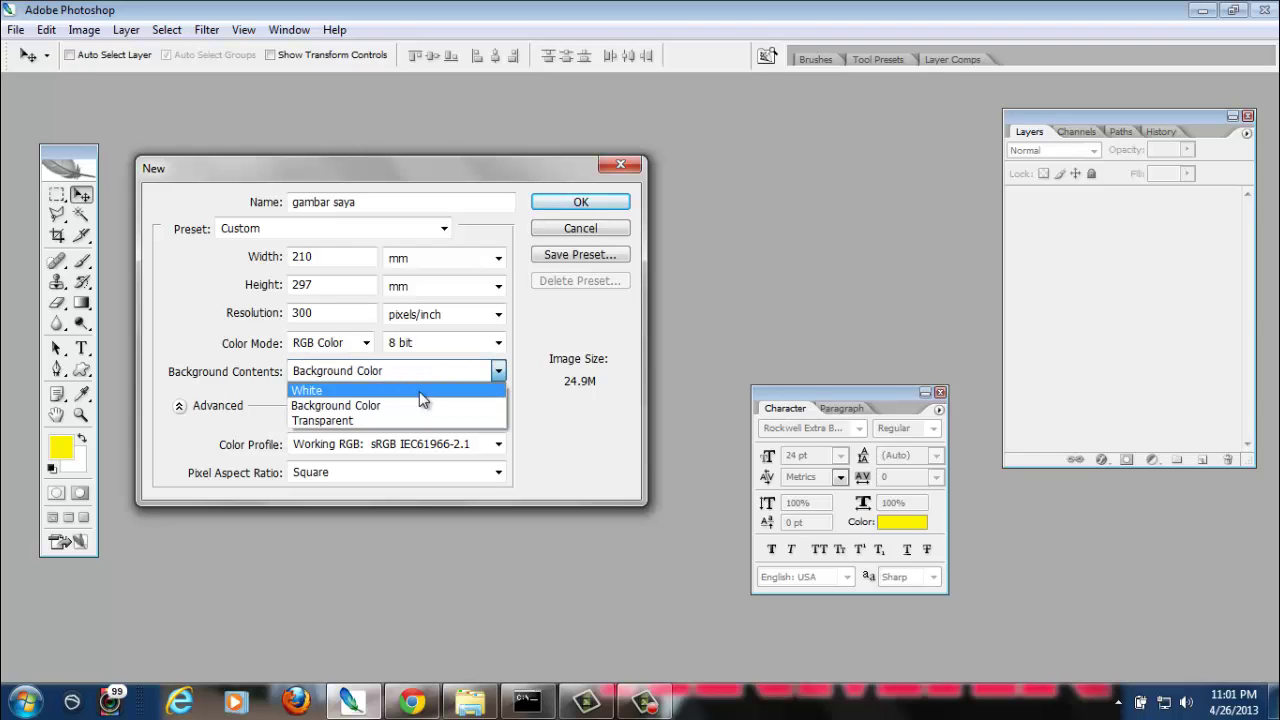
{"action": "left_click", "coordinate": [419, 391]}
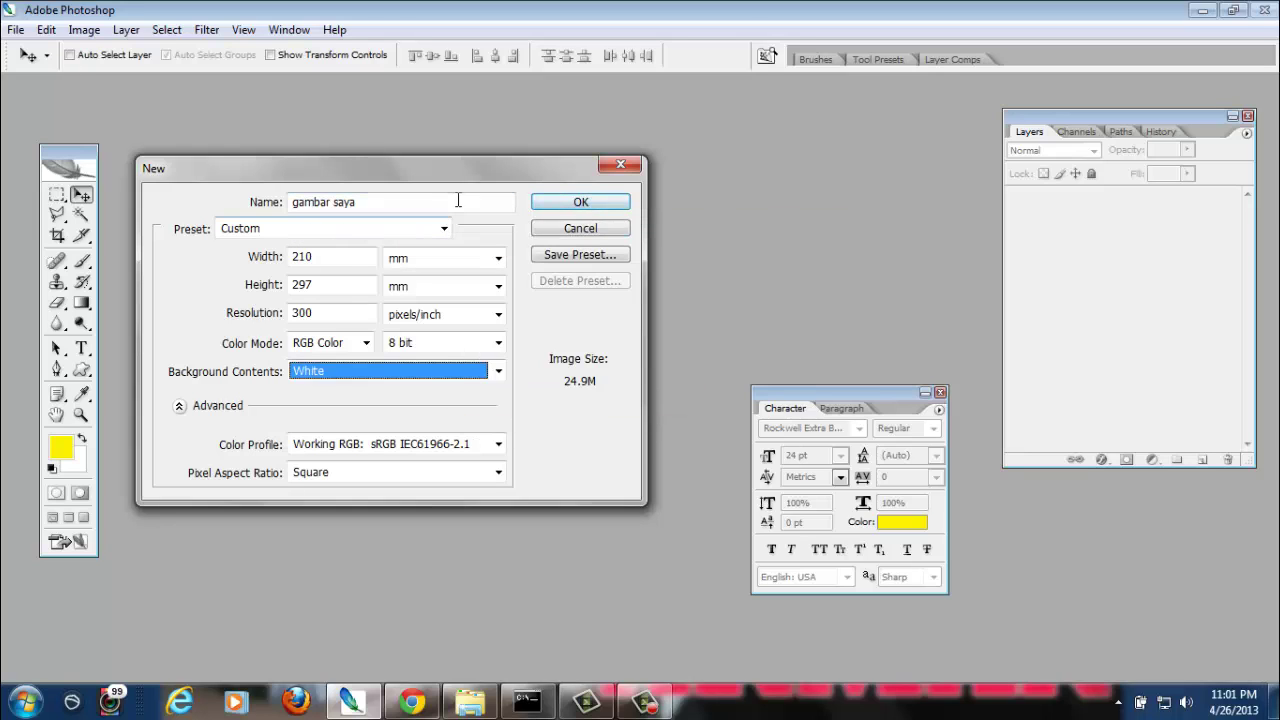
{"action": "left_click", "coordinate": [603, 204]}
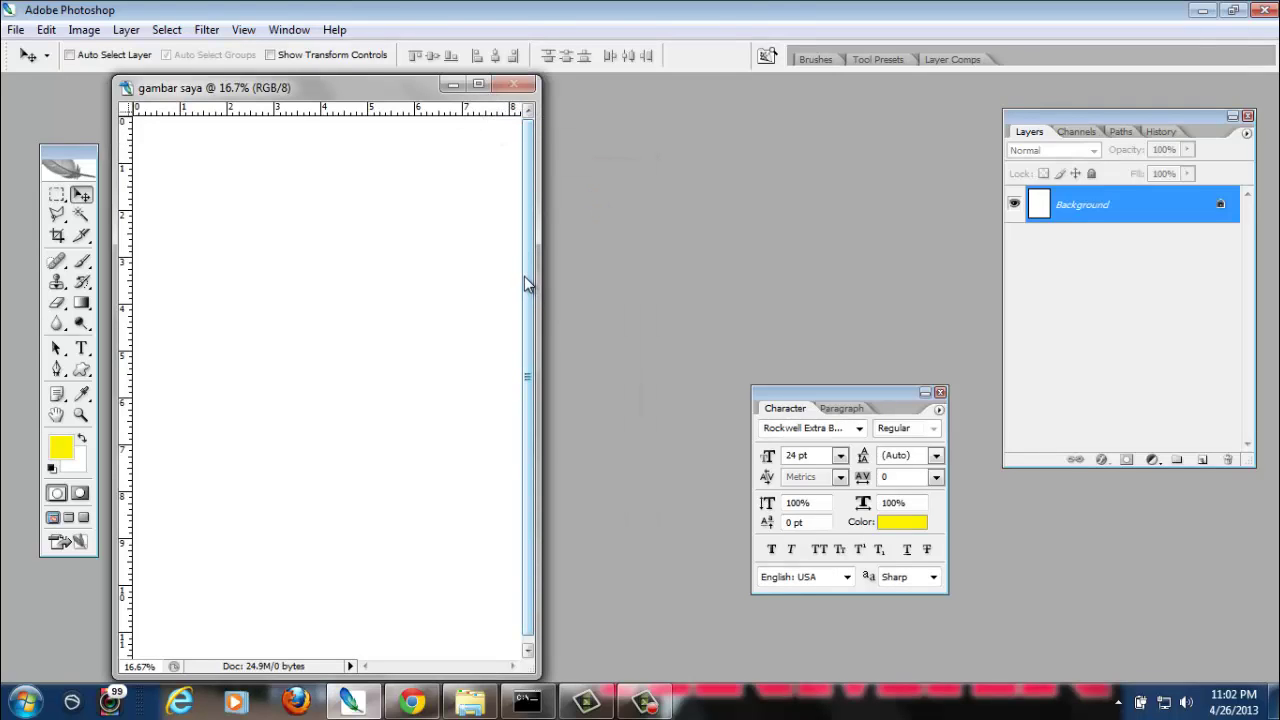
Use the Default Colors icon to restore black foreground and white background
{"action": "left_click_drag", "start_coordinate": [528, 375], "coordinate": [545, 198]}
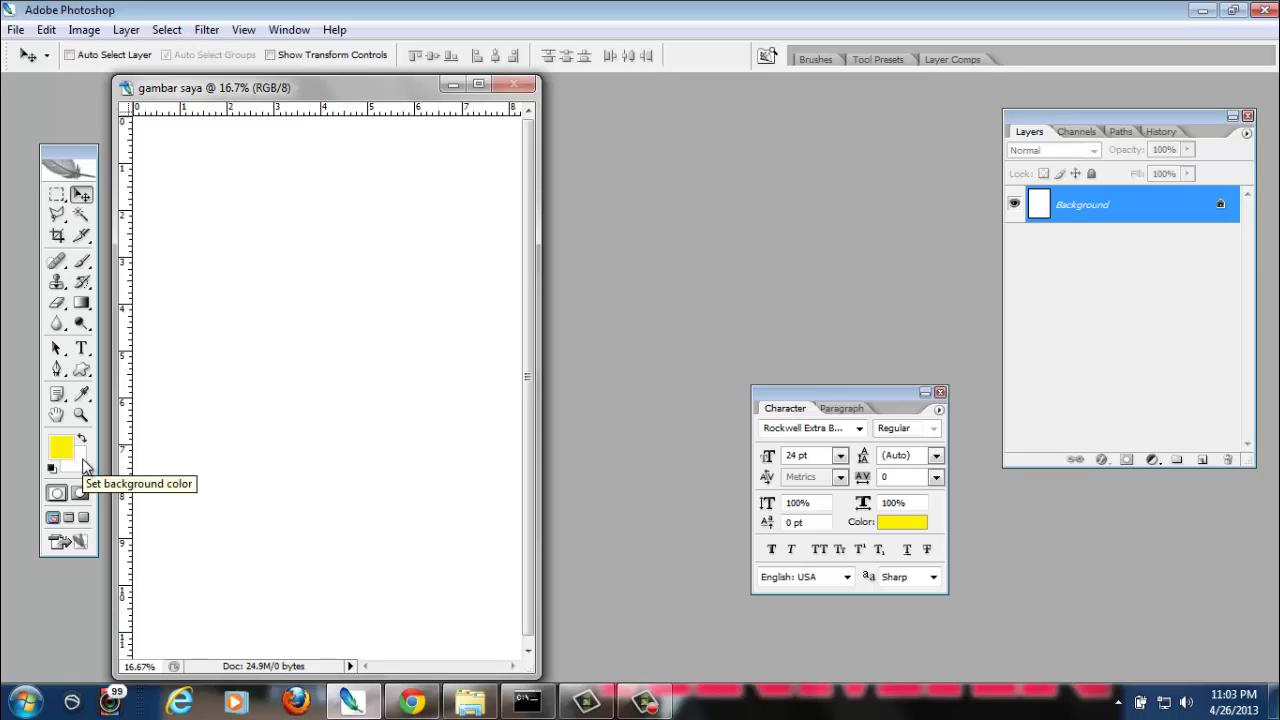
{"action": "left_click", "coordinate": [53, 468]}
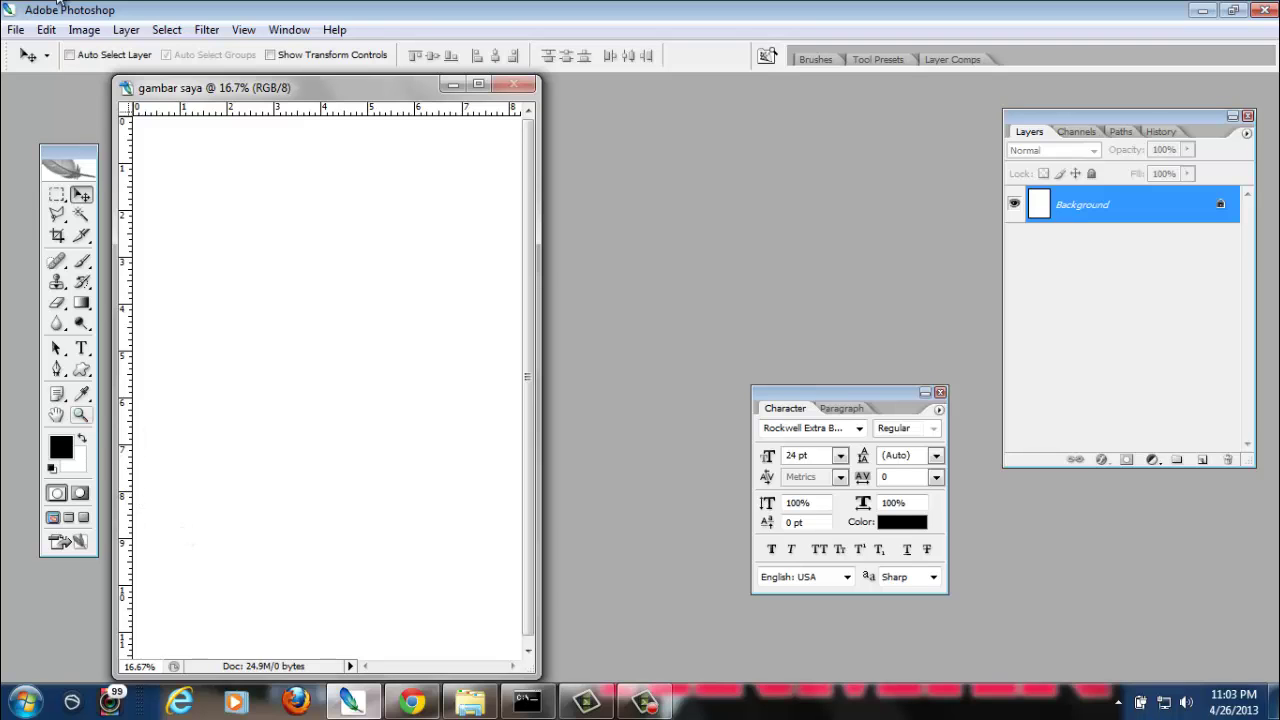
Open the File > Open Recent list and close it without opening any file
{"action": "left_click", "coordinate": [16, 30]}
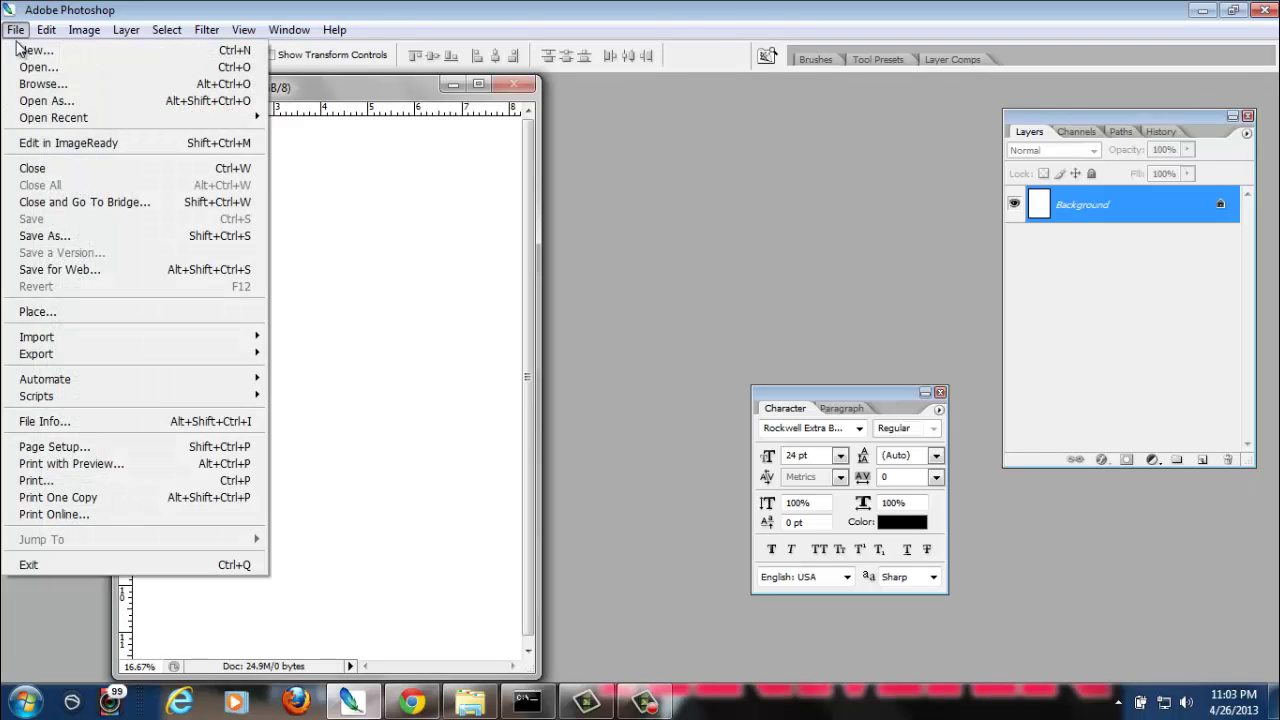
{"action": "mouse_move", "coordinate": [99, 121]}
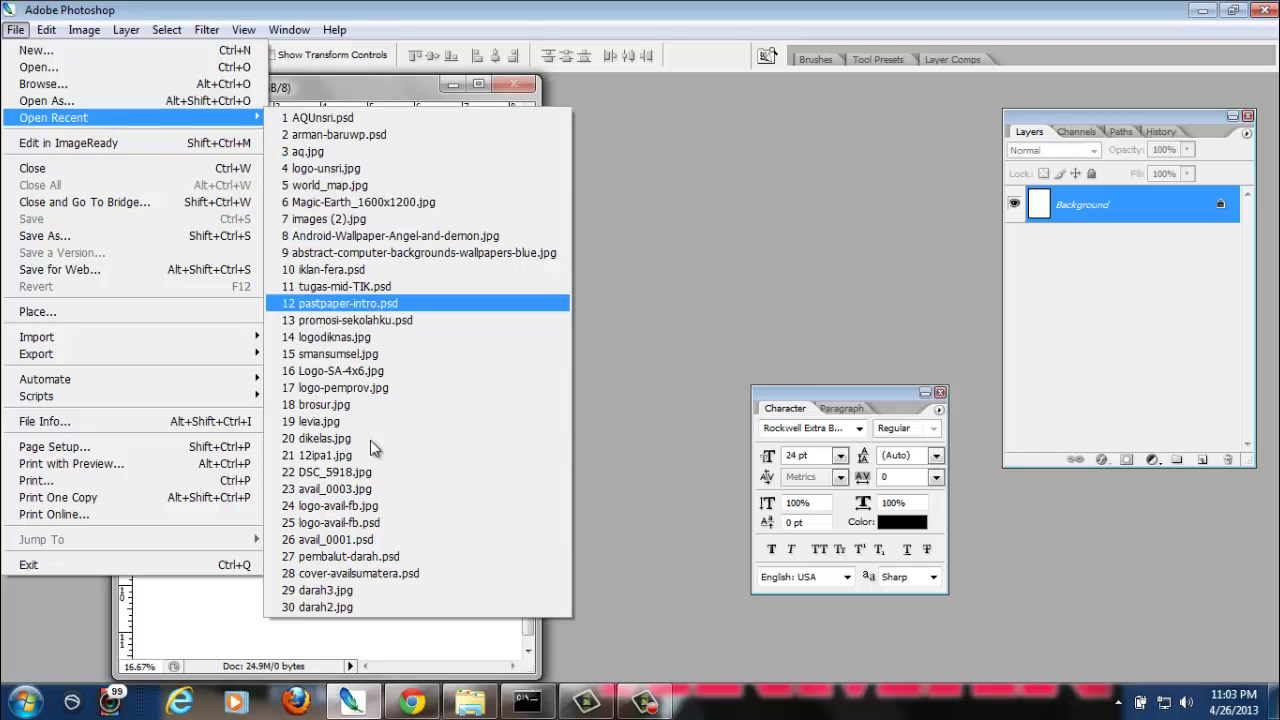
{"action": "left_click", "coordinate": [366, 642]}
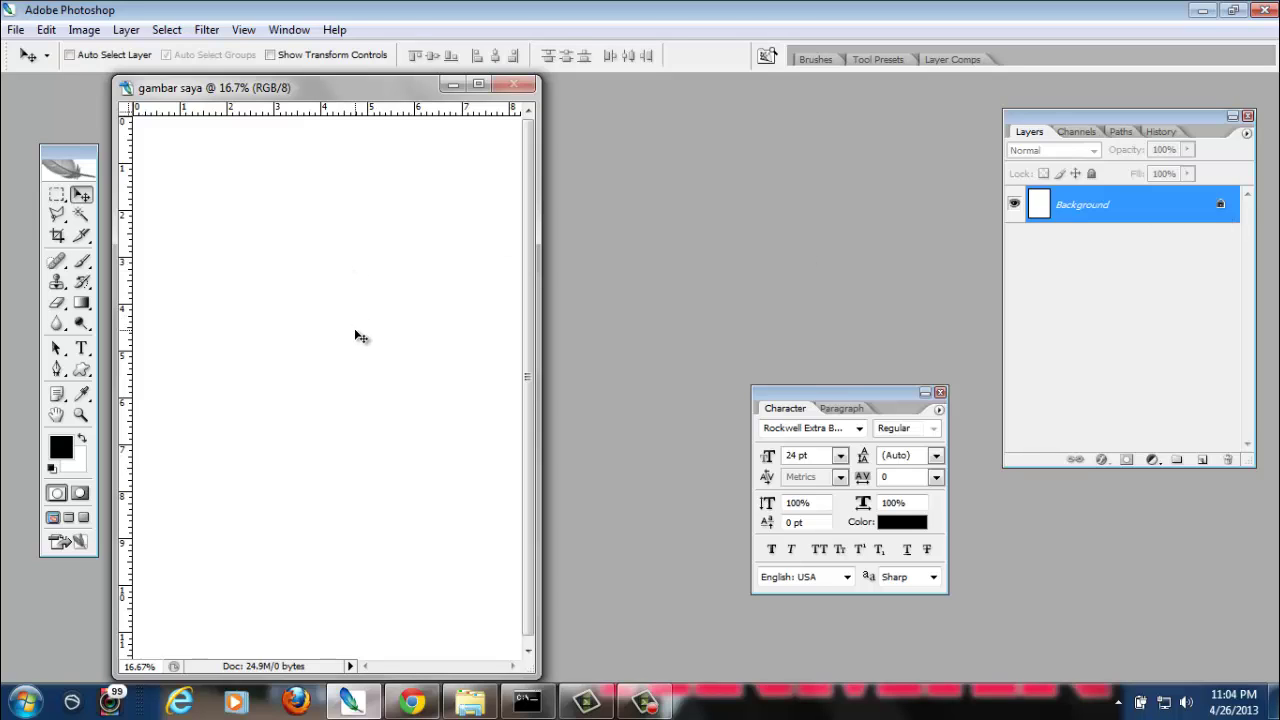
Dismiss the locked-Background error and add an empty Layer 1 above it
{"action": "left_click_drag", "start_coordinate": [320, 338], "coordinate": [330, 214]}
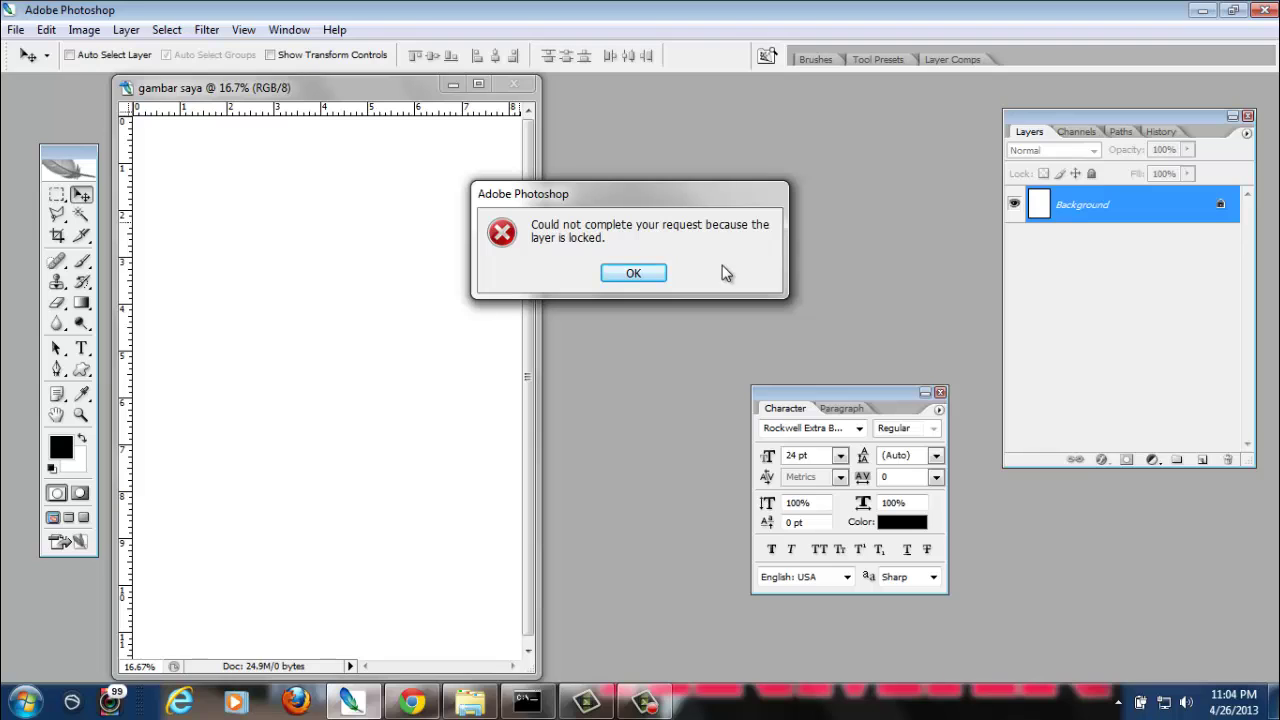
{"action": "left_click", "coordinate": [634, 274]}
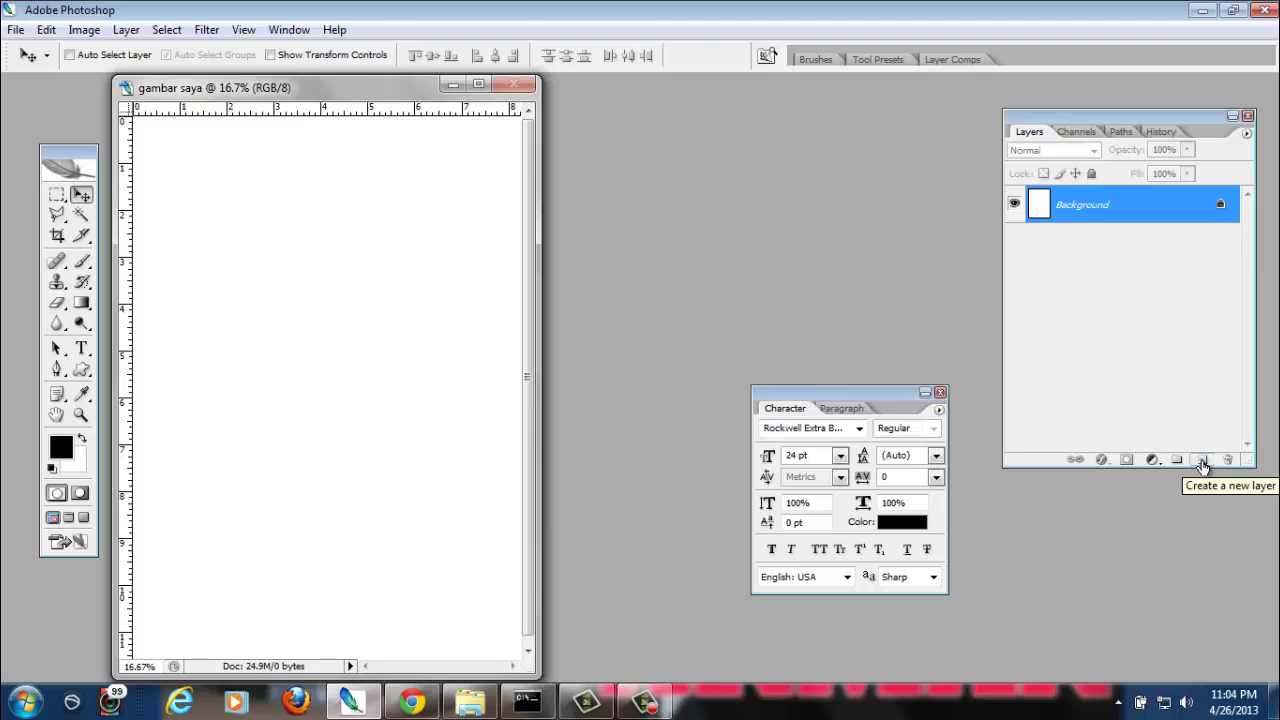
{"action": "left_click", "coordinate": [1203, 462]}
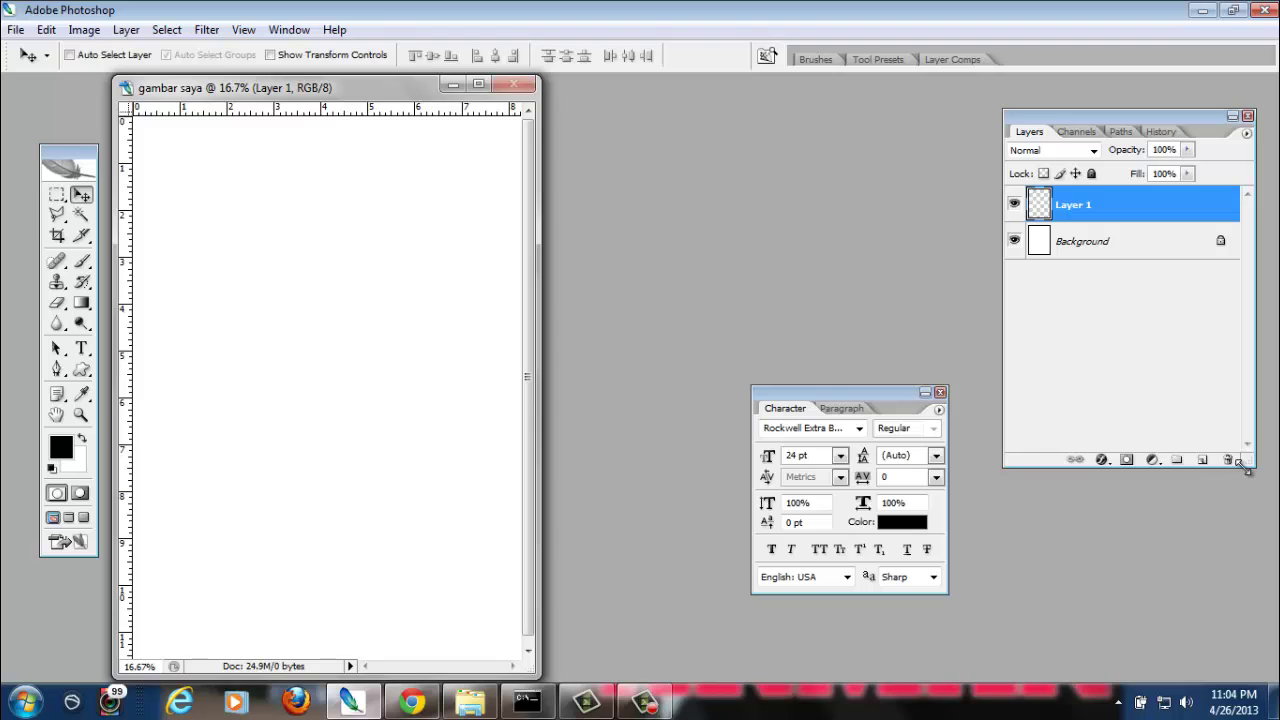
Delete Layer 1 from the Layers panel and confirm, keeping only Background
{"action": "left_click", "coordinate": [1230, 461]}
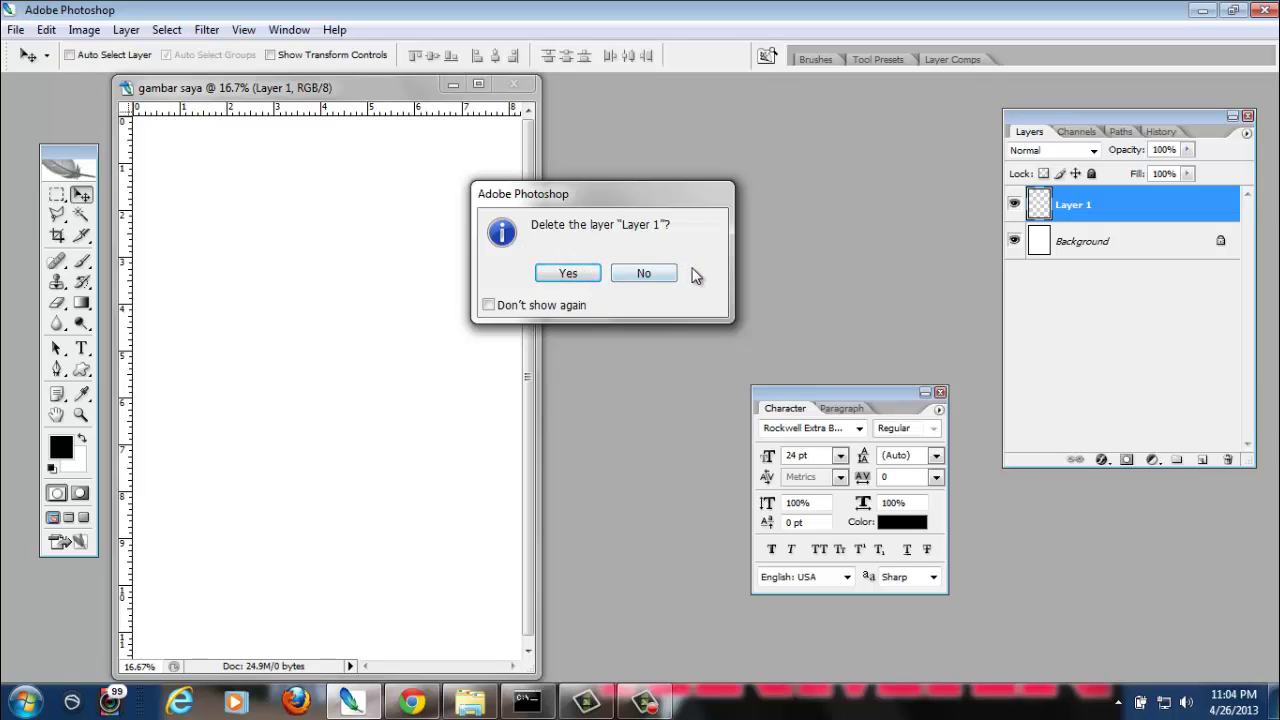
{"action": "left_click", "coordinate": [548, 282]}
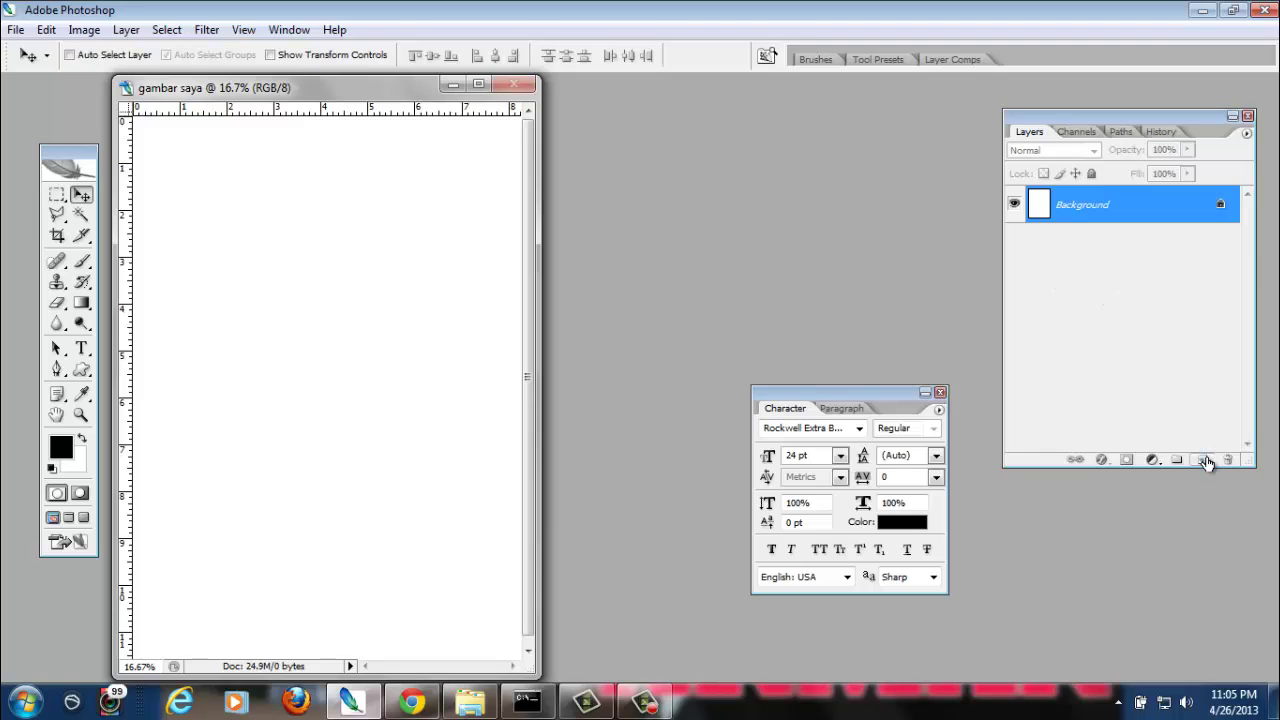
Add a new Layer 1 and drag a rectangular marquee inset from the page edges
{"action": "left_click", "coordinate": [1205, 460]}
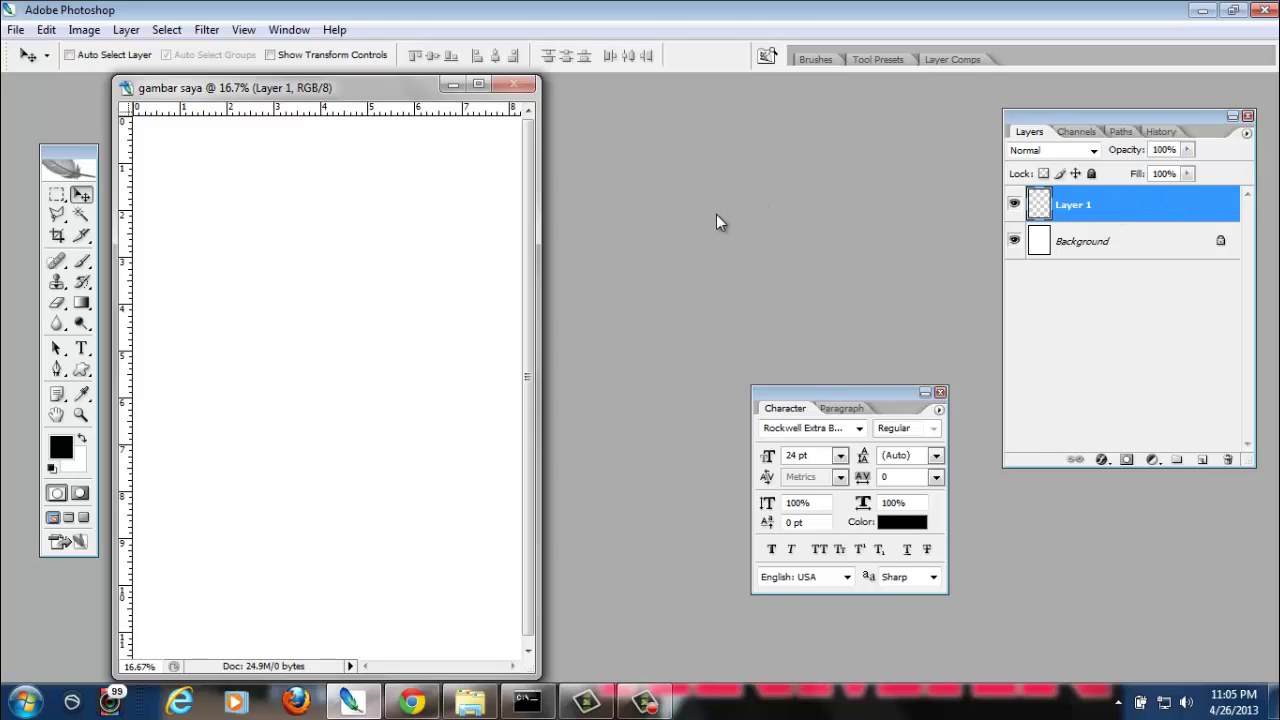
{"action": "left_click", "coordinate": [58, 199]}
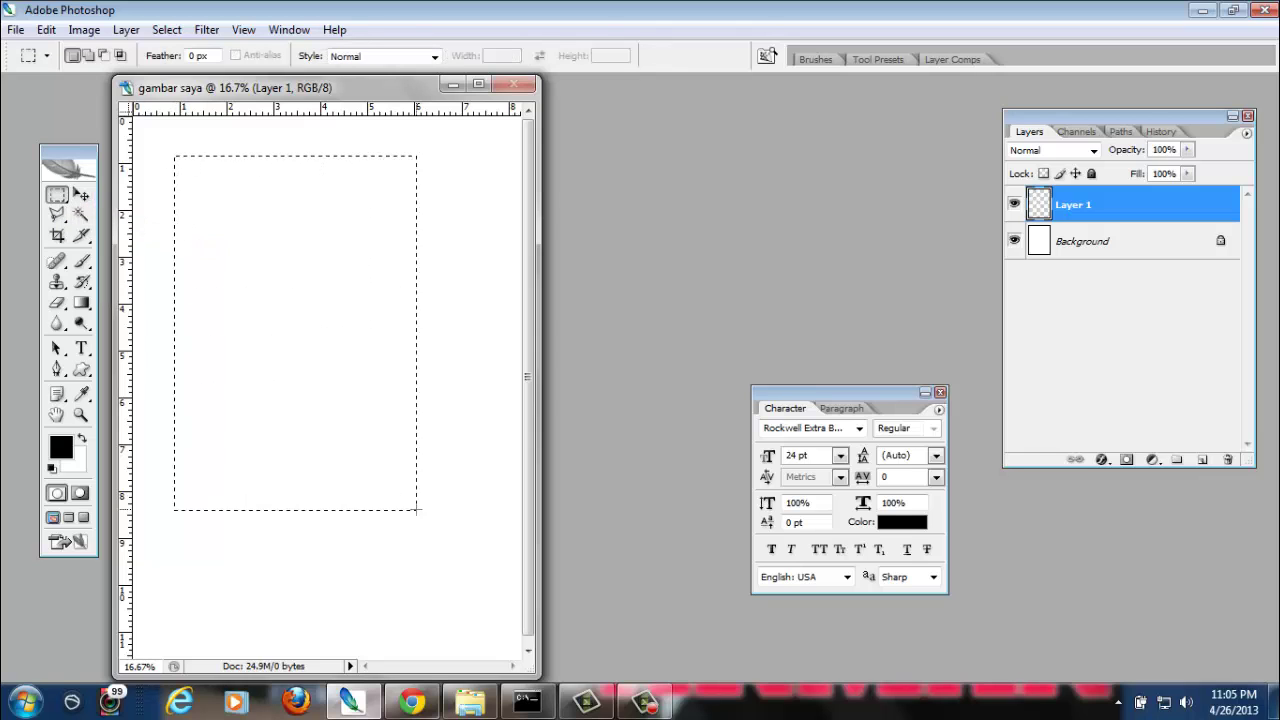
{"action": "left_click_drag", "start_coordinate": [416, 510], "coordinate": [455, 518]}
Invert the selection with Select > Inverse so only the page margin band is selected
{"action": "left_click", "coordinate": [167, 30]}
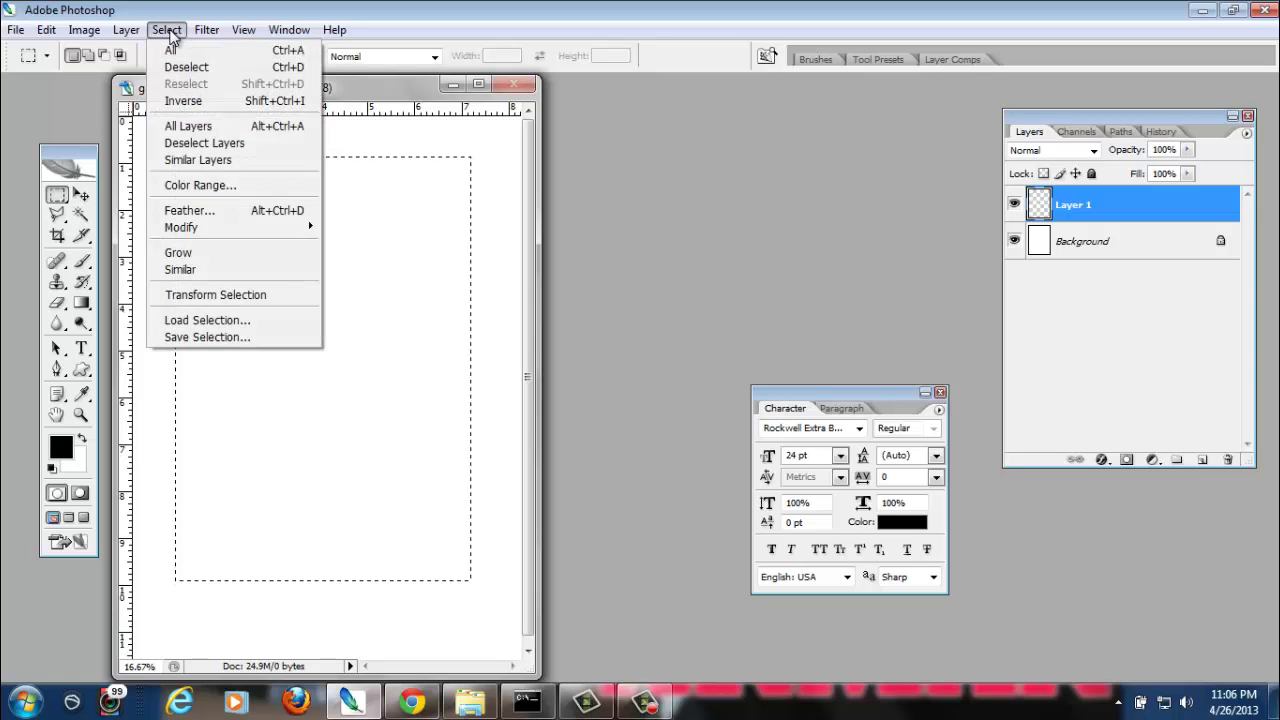
{"action": "left_click", "coordinate": [185, 101]}
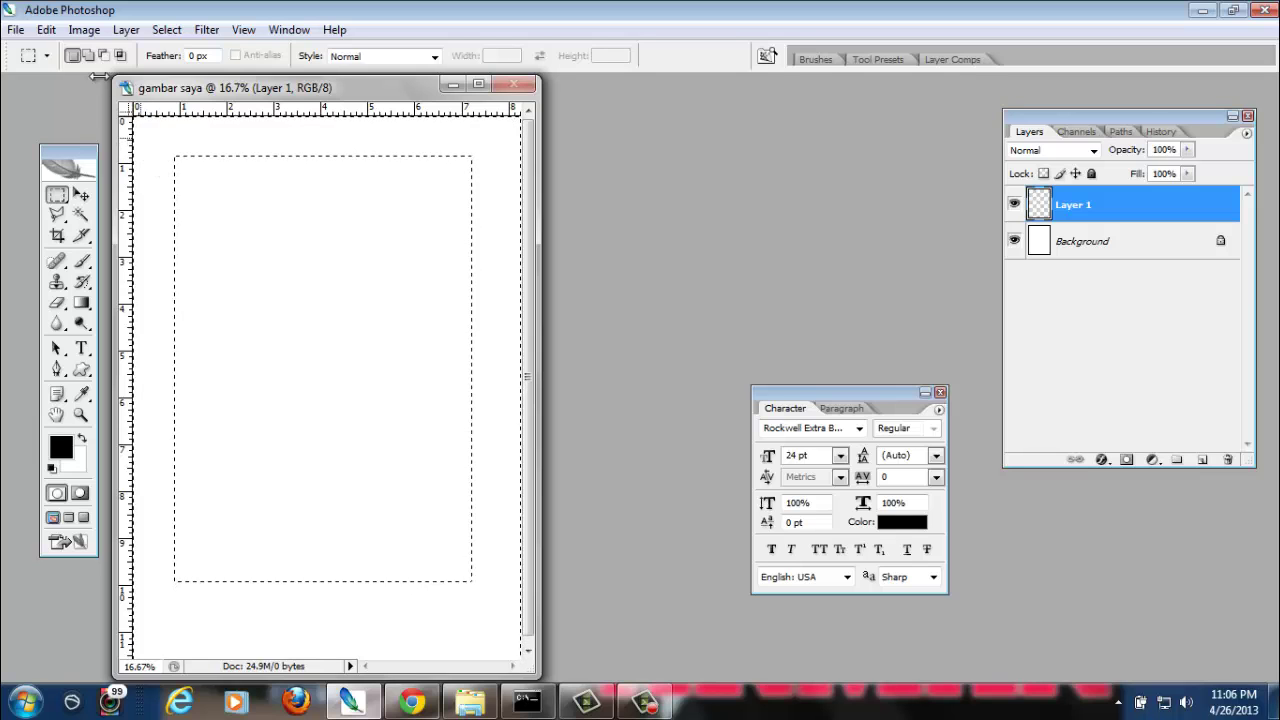
Fill the selected margin on Layer 1 with orange-red colour #f93c02 using Edit > Fill
{"action": "left_click", "coordinate": [47, 30]}
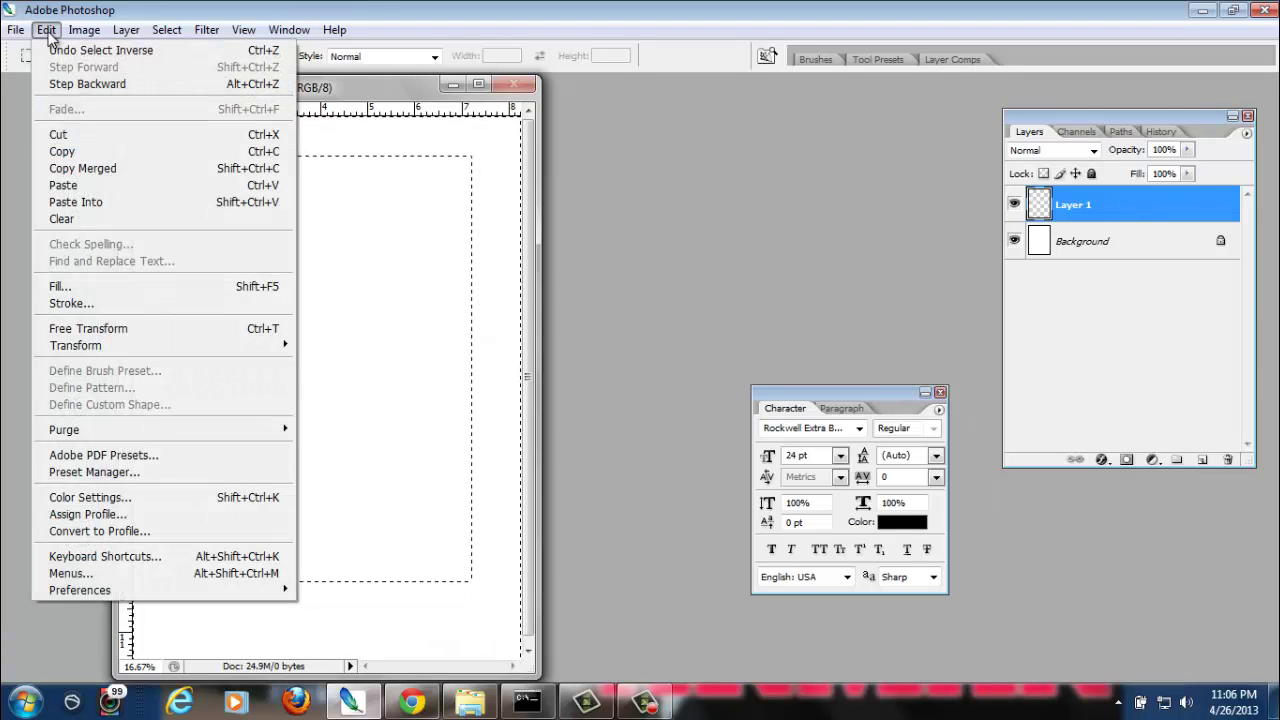
{"action": "left_click", "coordinate": [108, 290]}
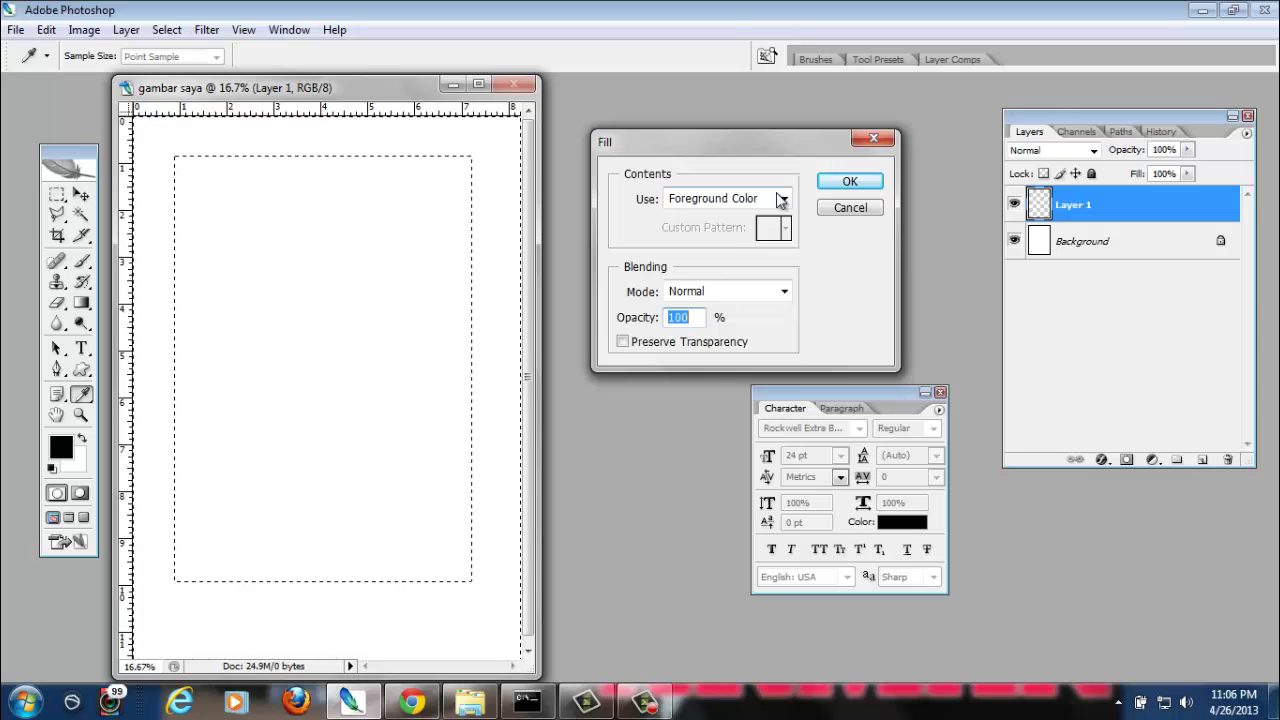
{"action": "left_click", "coordinate": [781, 199]}
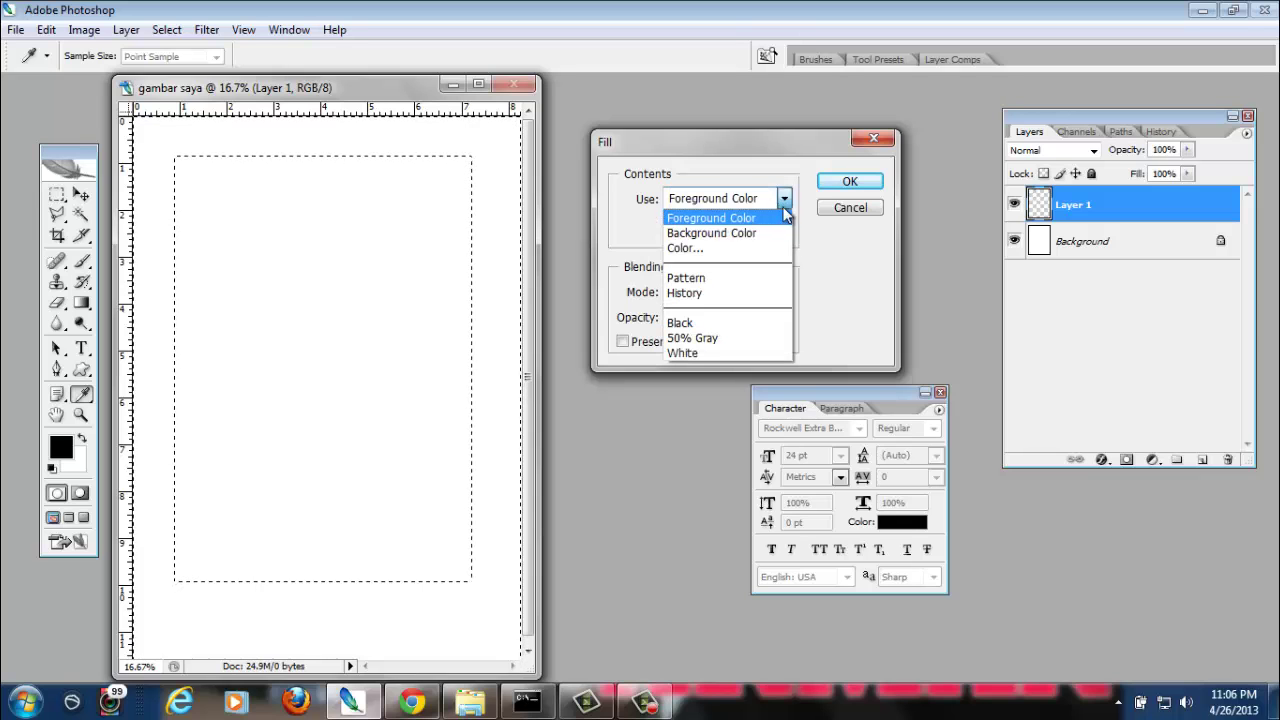
{"action": "left_click", "coordinate": [758, 180]}
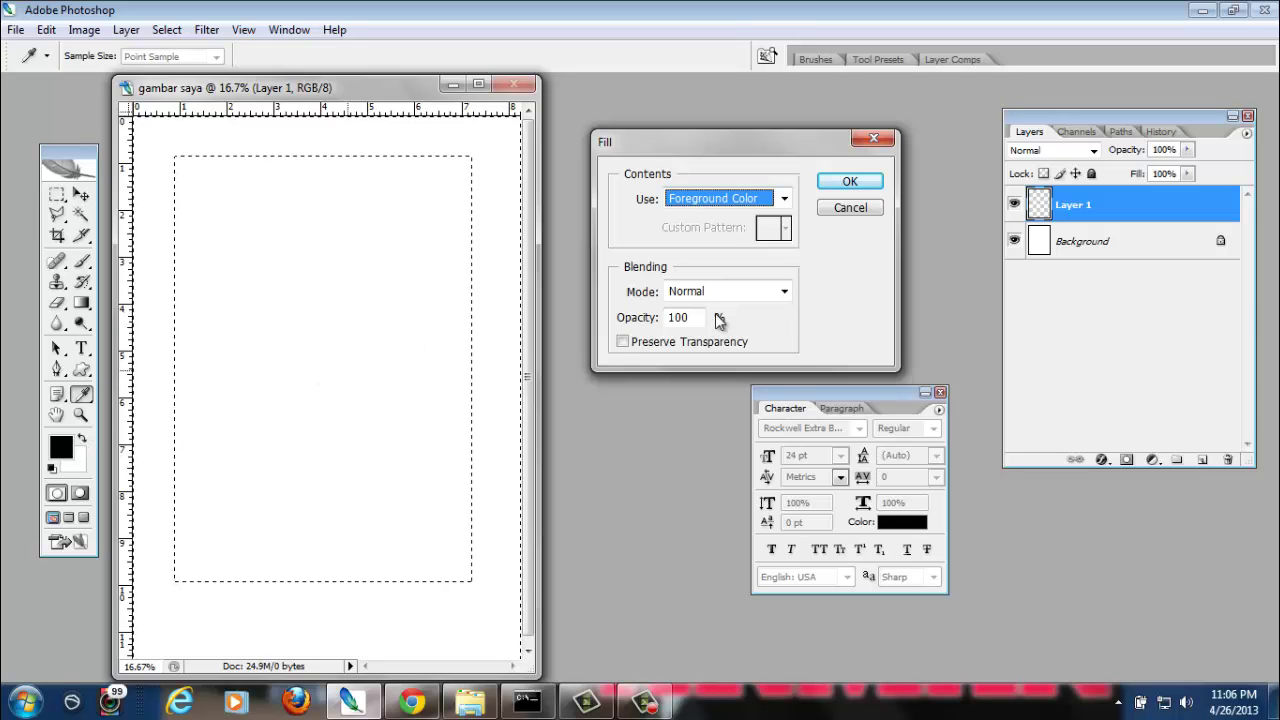
{"action": "left_click", "coordinate": [780, 199]}
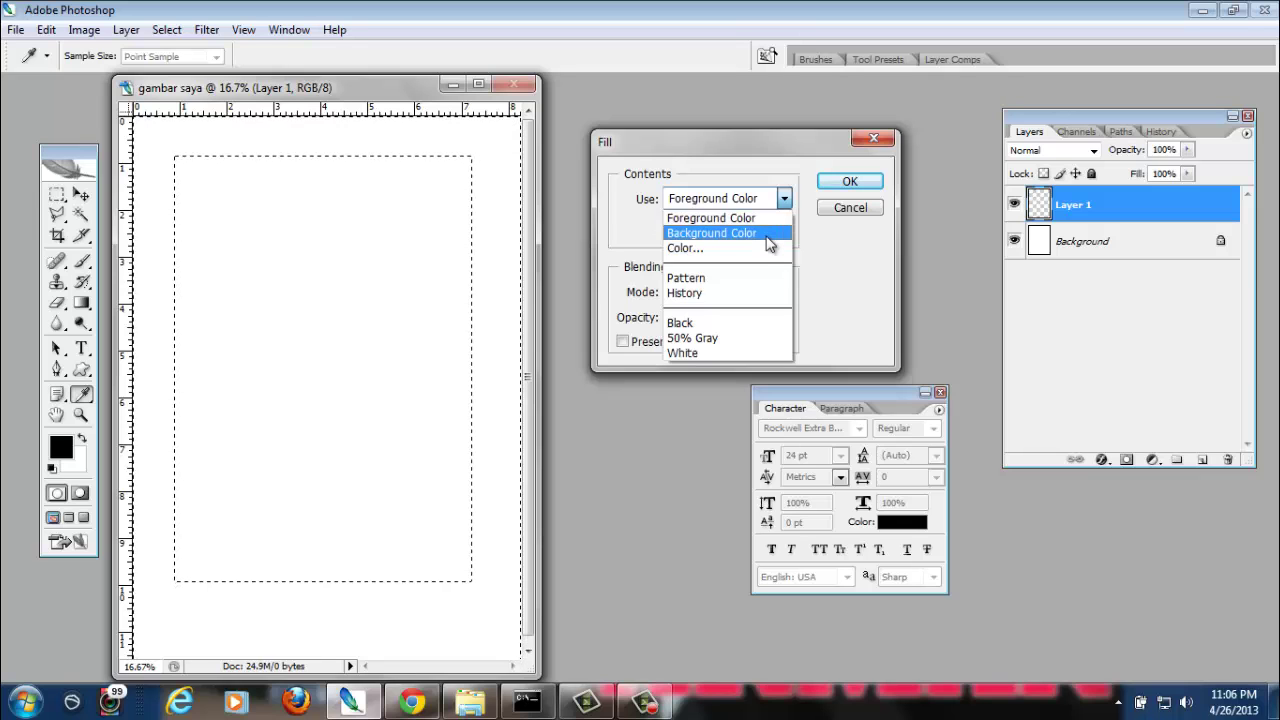
{"action": "left_click", "coordinate": [711, 254]}
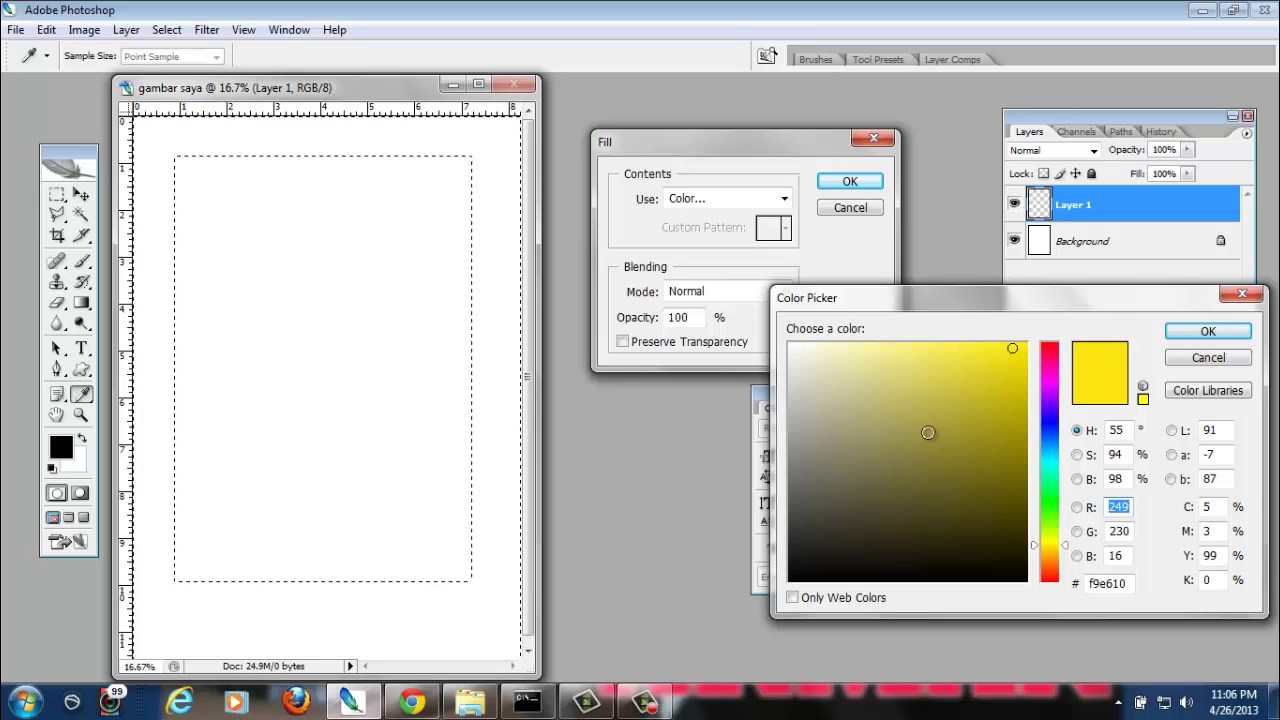
{"action": "left_click", "coordinate": [1055, 357]}
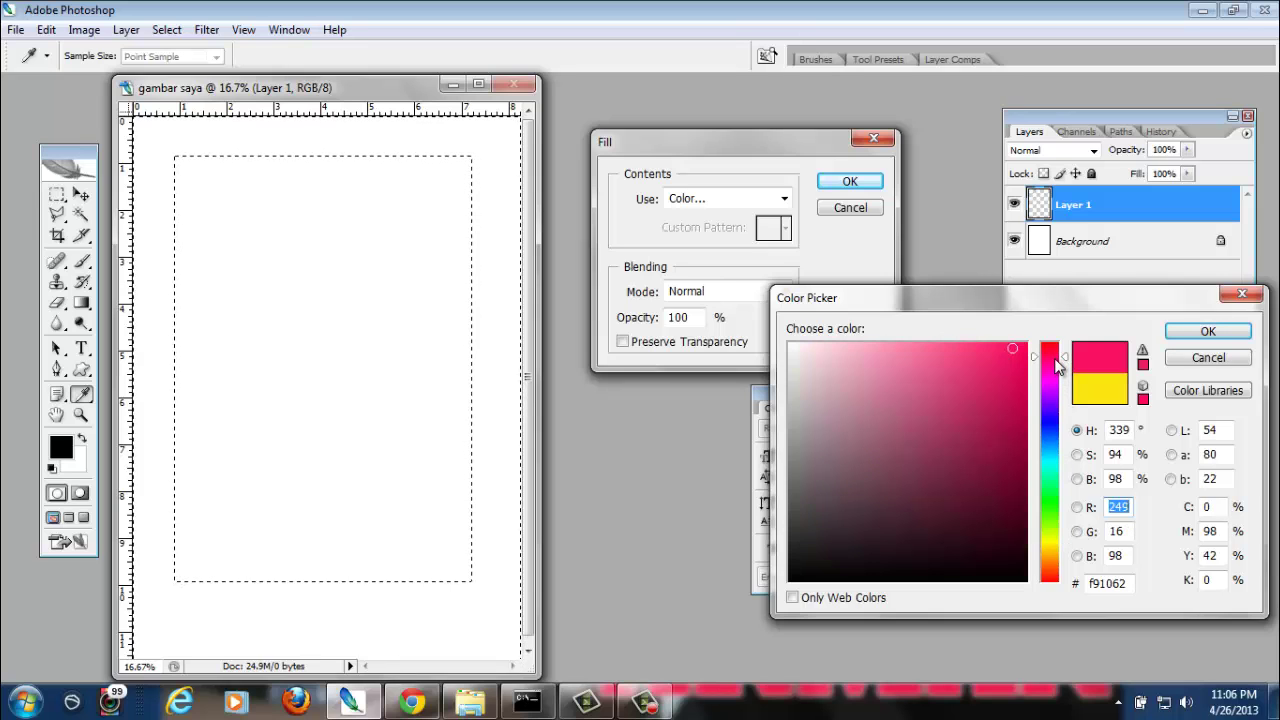
{"action": "left_click", "coordinate": [1050, 574]}
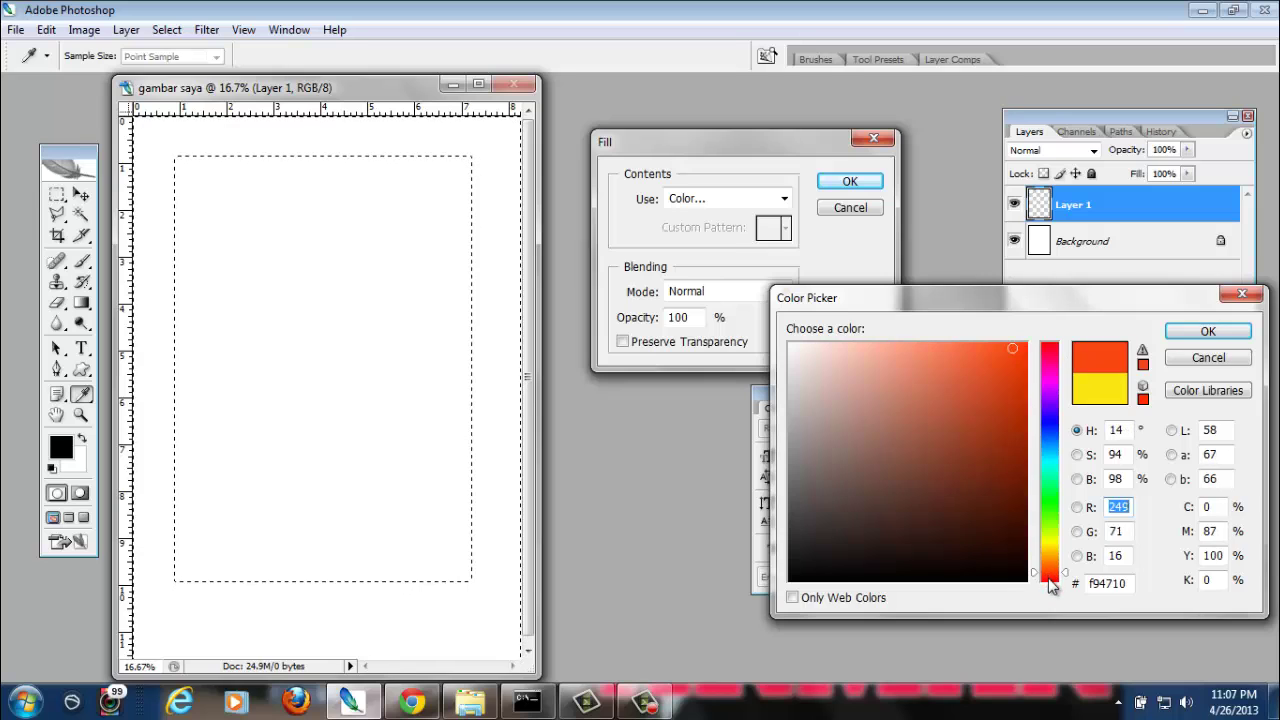
{"action": "left_click", "coordinate": [1025, 348]}
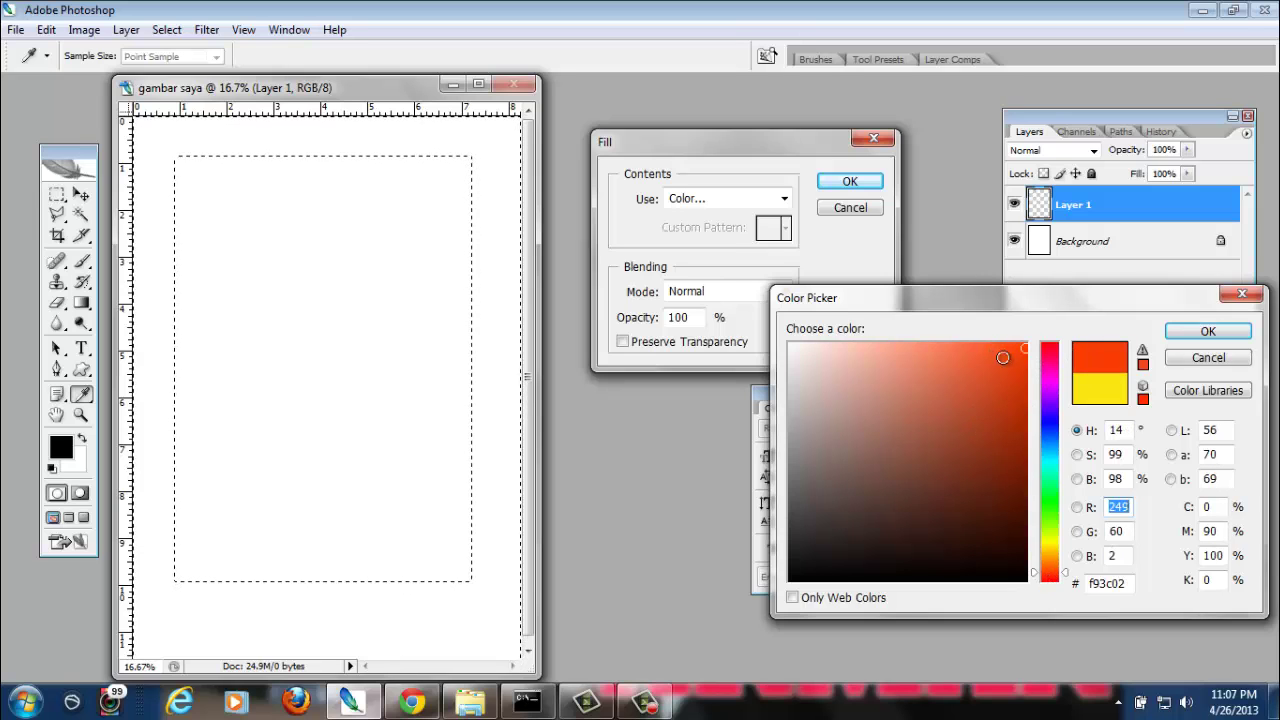
{"action": "left_click", "coordinate": [1200, 335]}
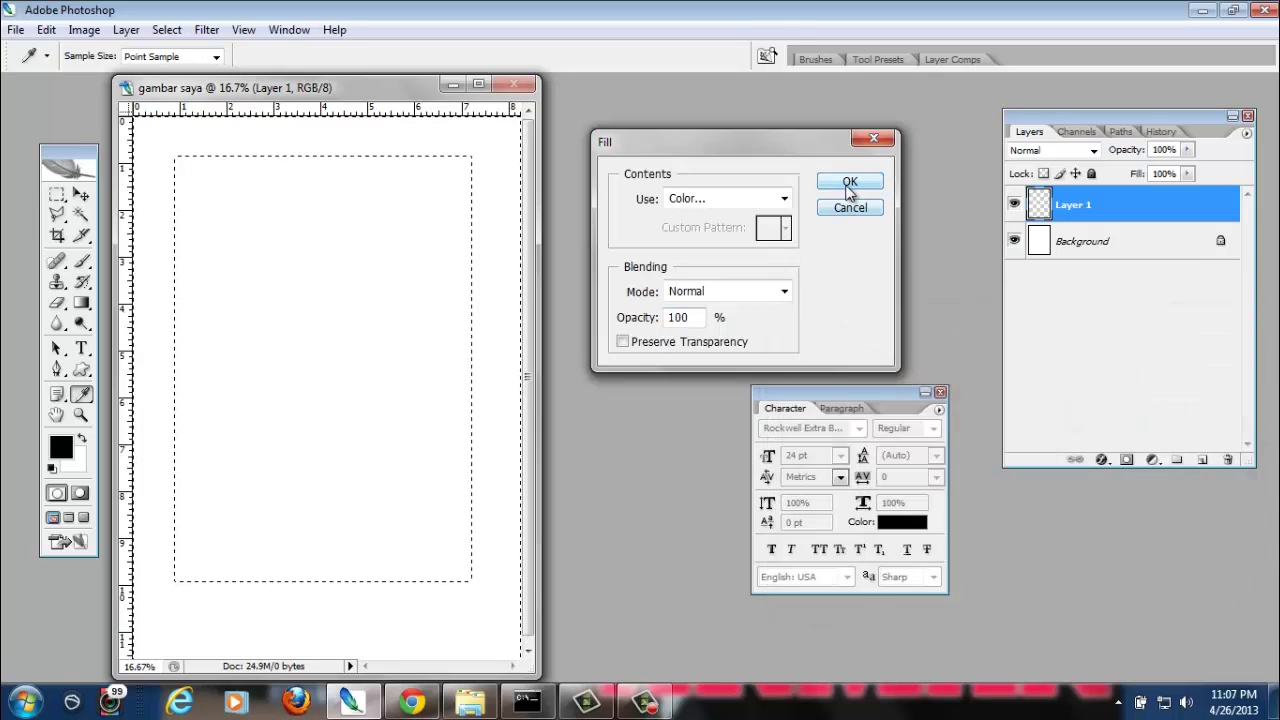
{"action": "left_click", "coordinate": [848, 188]}
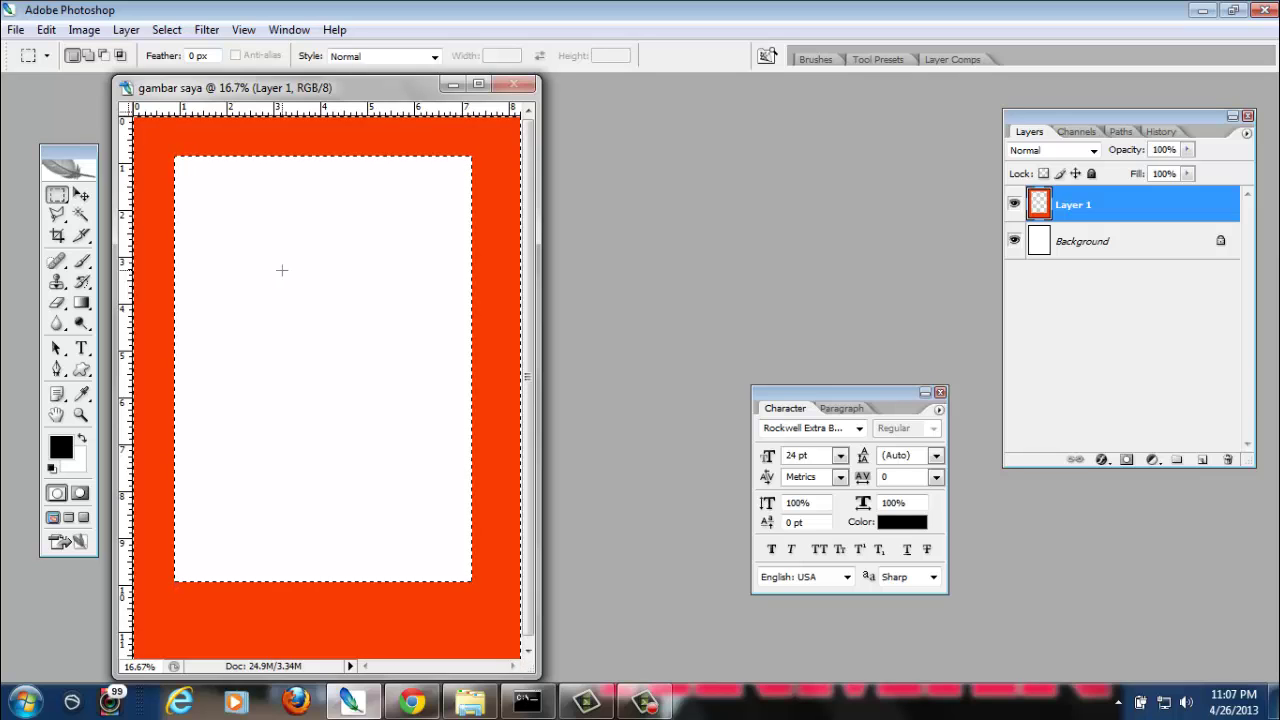
Deselect with Ctrl+D to leave the clean orange-red frame, and pick the Move tool
{"action": "key", "text": "ctrl+d"}
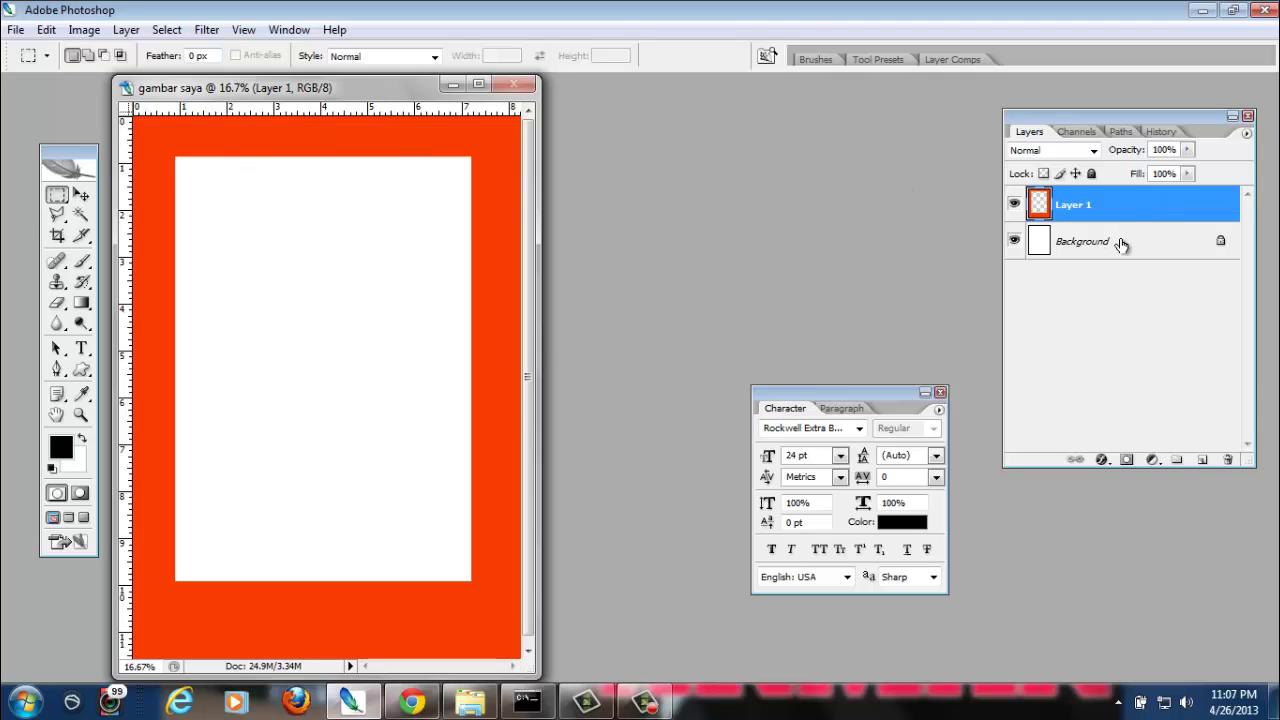
{"action": "left_click", "coordinate": [82, 196]}
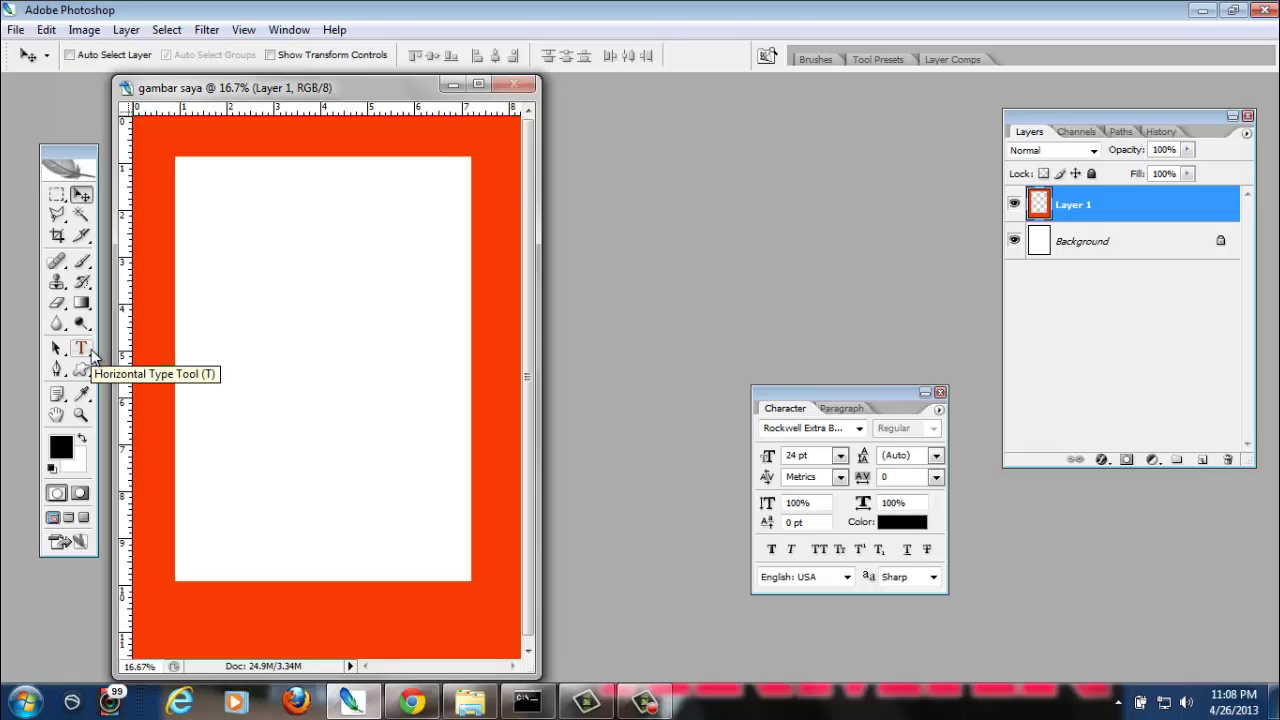
Set the Horizontal Type tool to Rockwell Extra Bold at 36 pt
{"action": "left_click", "coordinate": [85, 350]}
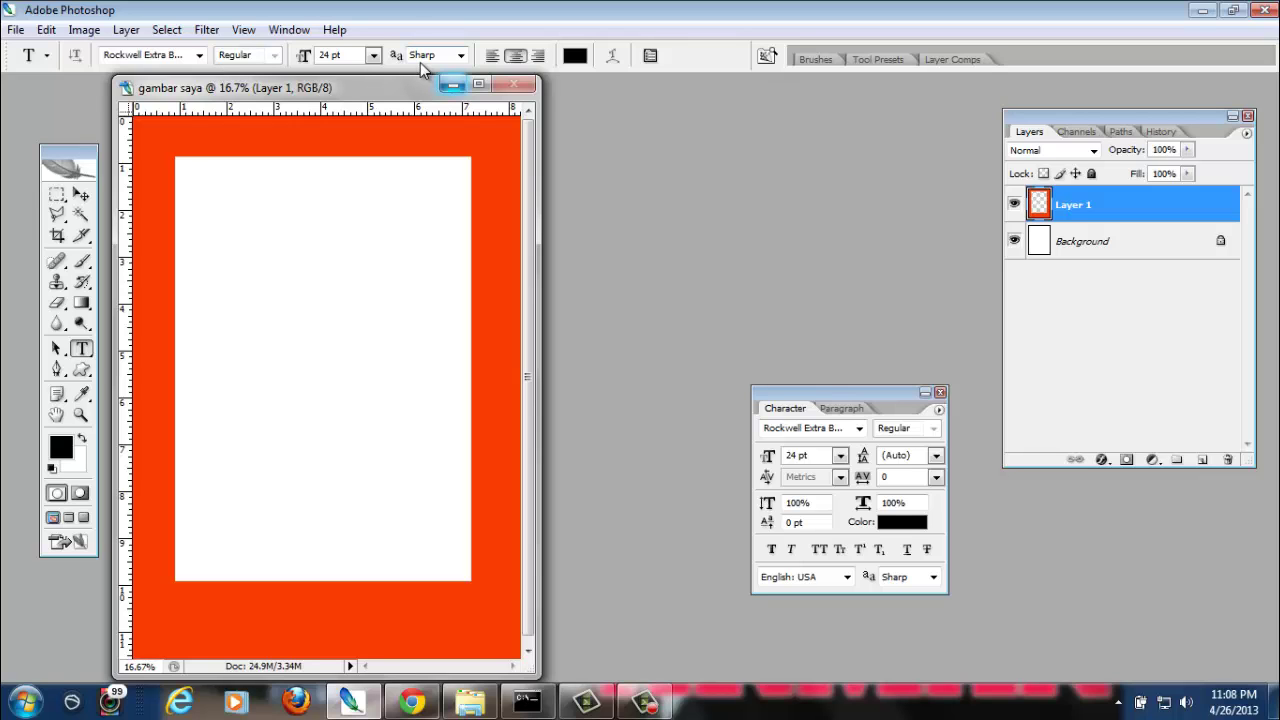
{"action": "left_click", "coordinate": [200, 57]}
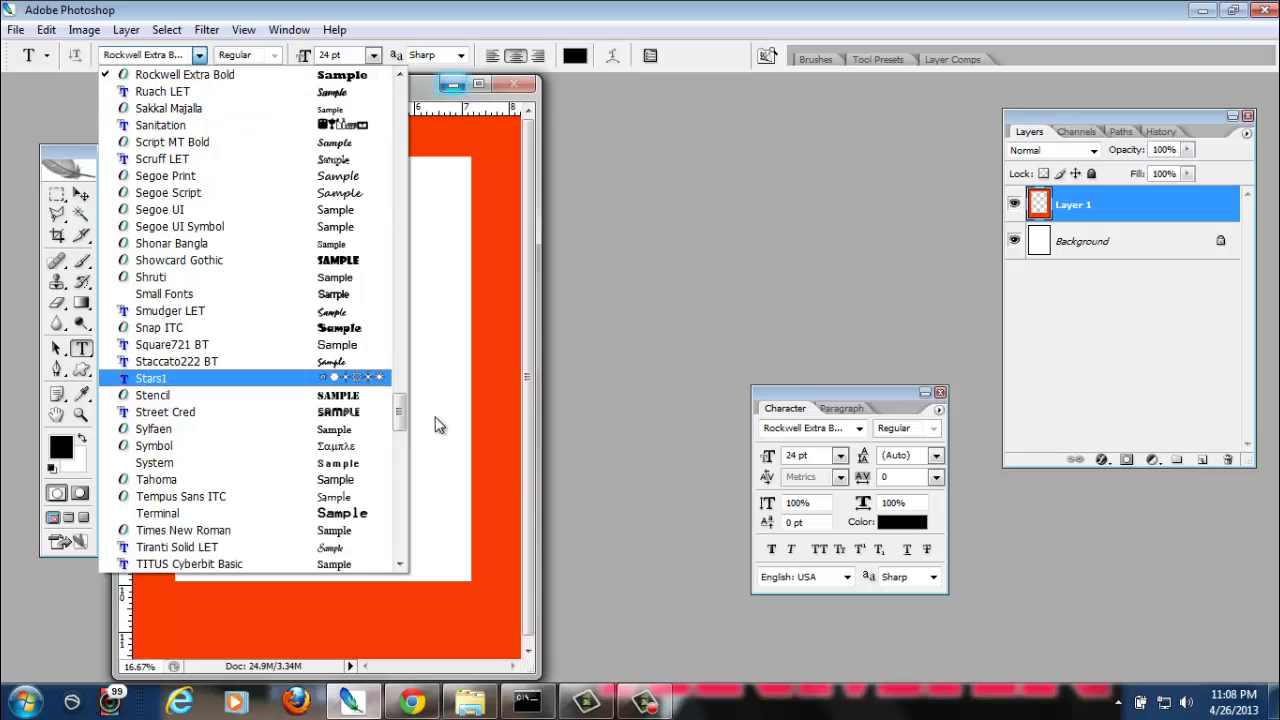
{"action": "left_click_drag", "start_coordinate": [400, 414], "coordinate": [408, 92]}
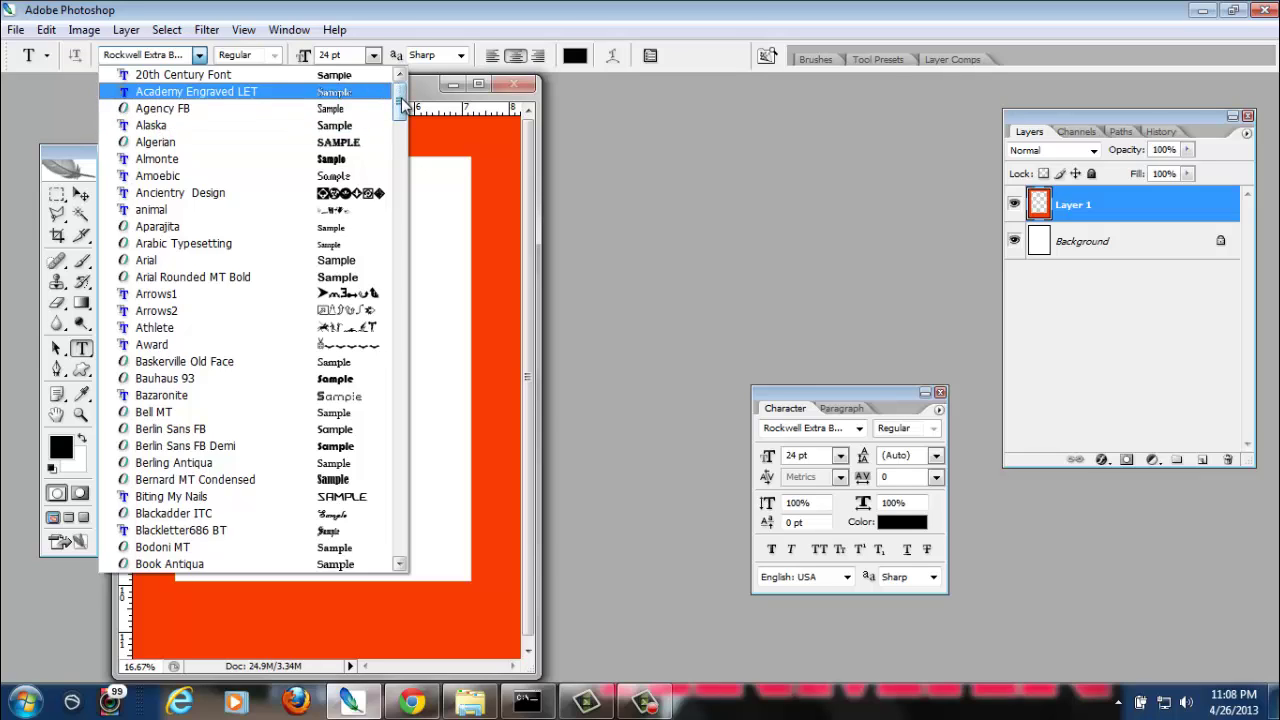
{"action": "left_click_drag", "start_coordinate": [404, 105], "coordinate": [398, 566]}
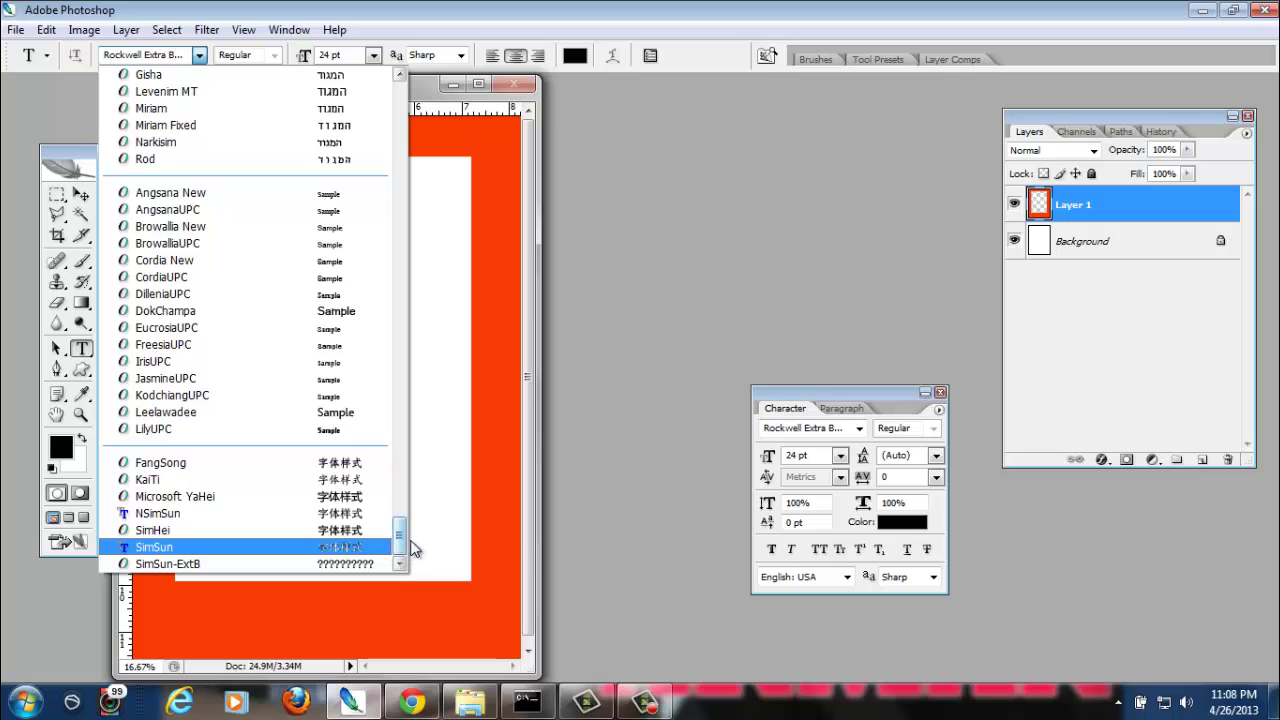
{"action": "left_click_drag", "start_coordinate": [403, 531], "coordinate": [399, 405]}
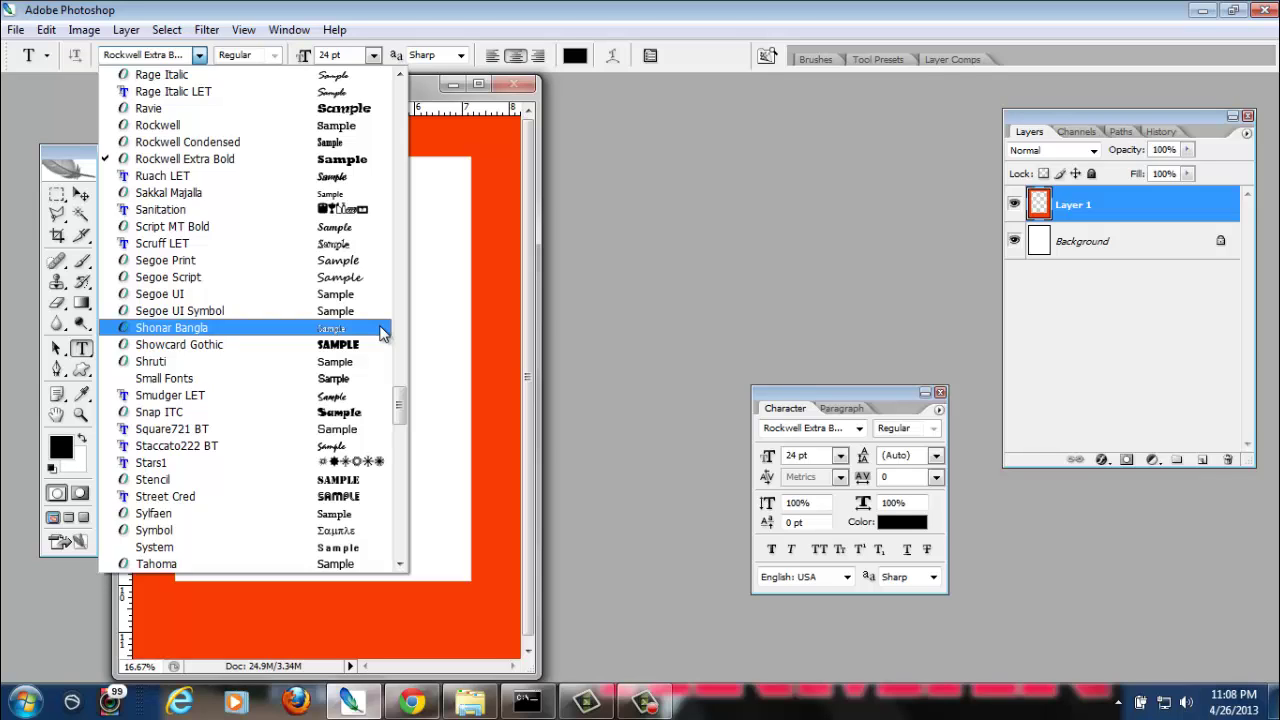
{"action": "left_click", "coordinate": [303, 163]}
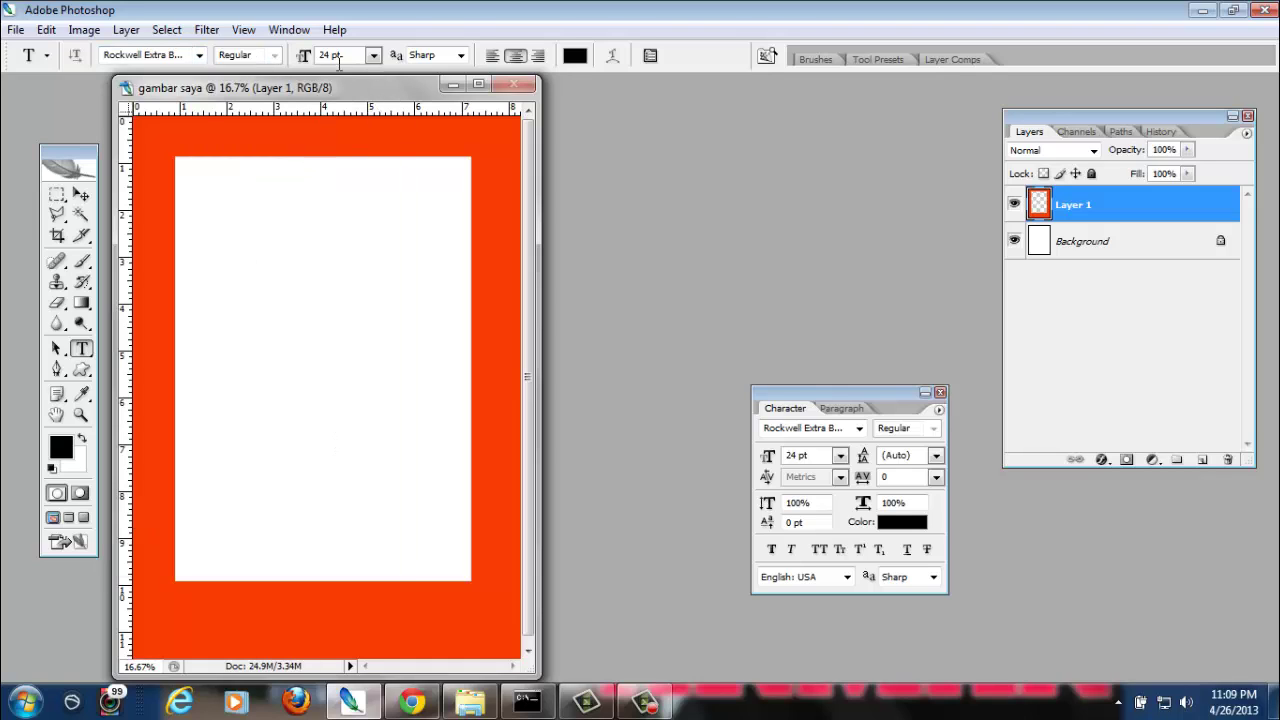
{"action": "left_click", "coordinate": [374, 57]}
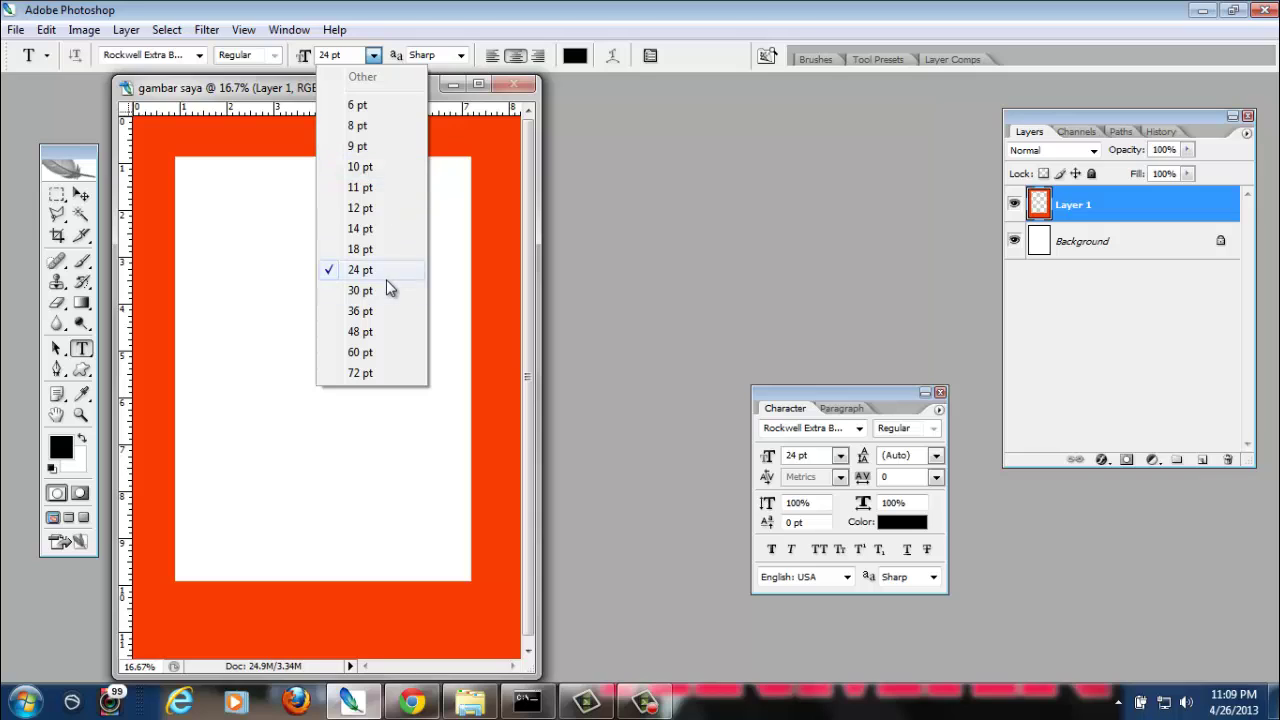
{"action": "left_click", "coordinate": [382, 312]}
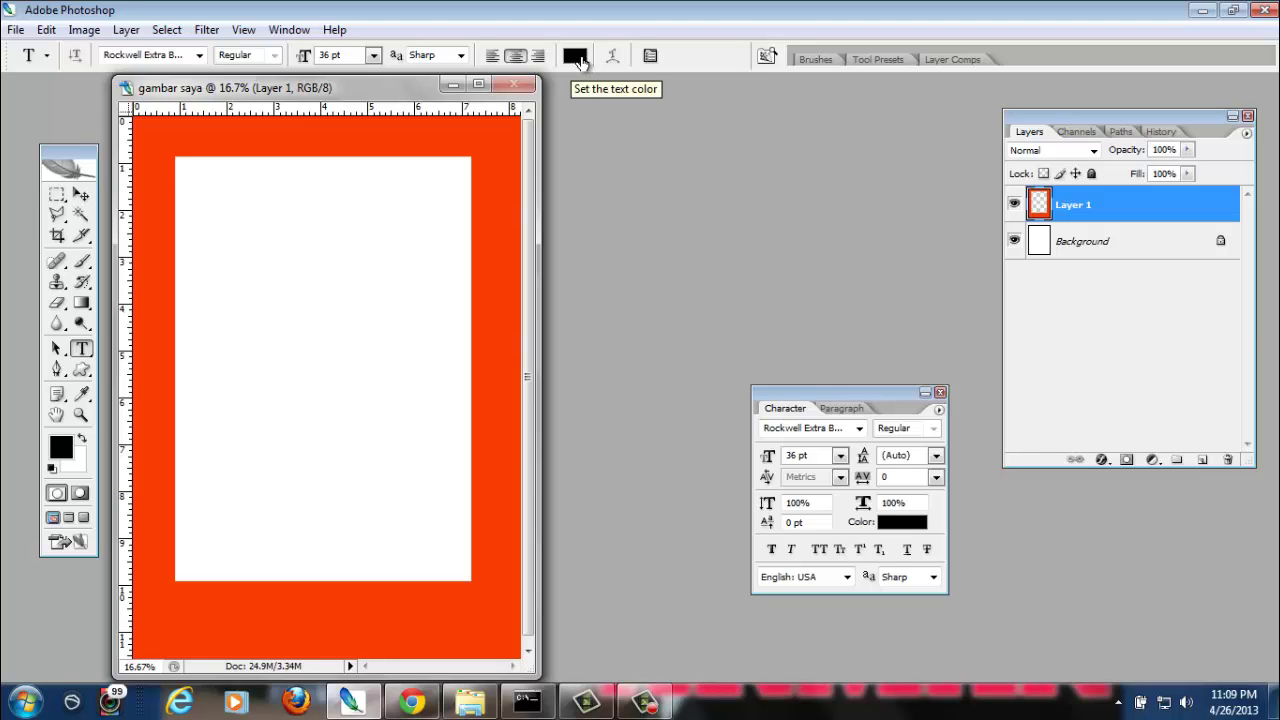
Change the text colour to medium blue #1f77c2 in the Color Picker
{"action": "left_click", "coordinate": [577, 57]}
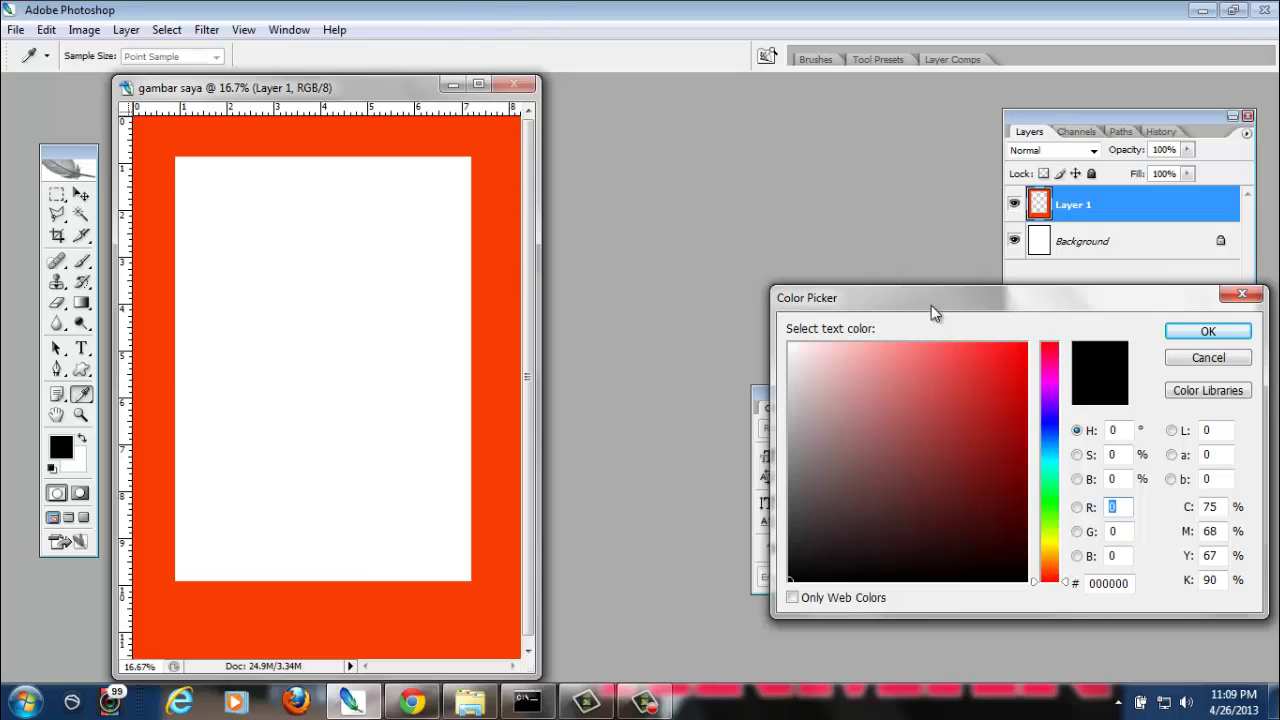
{"action": "left_click", "coordinate": [1049, 427]}
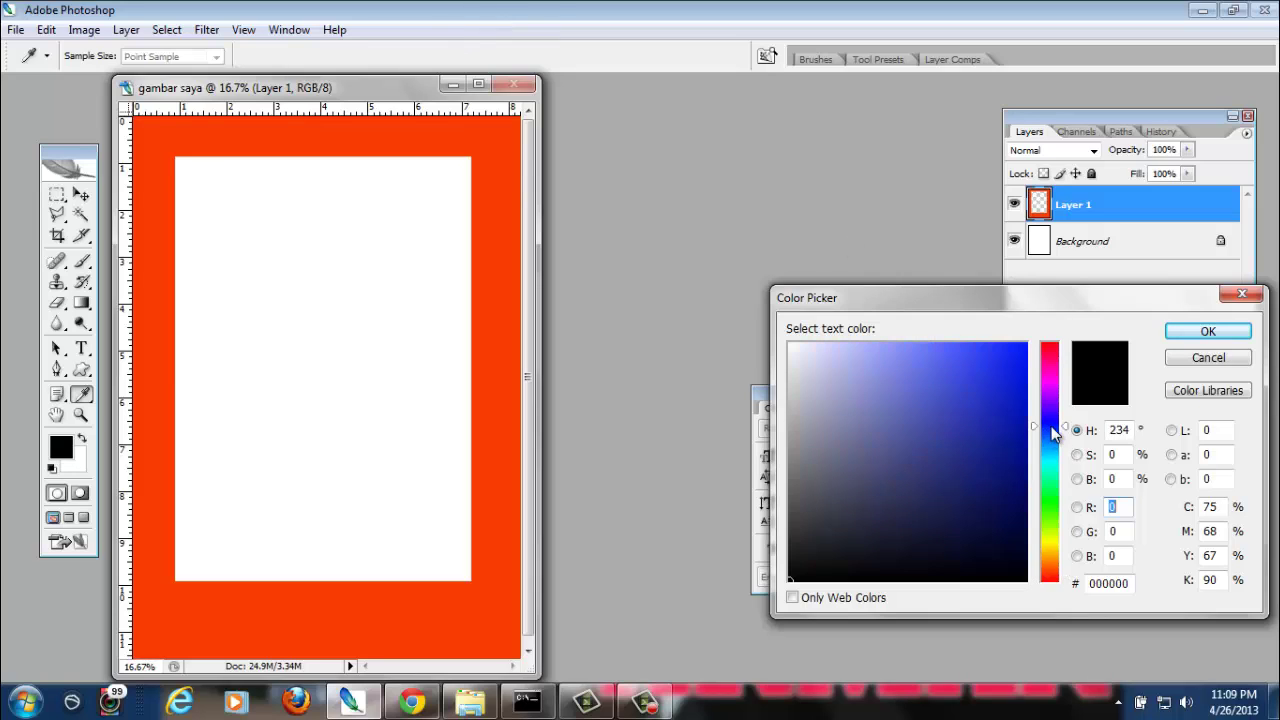
{"action": "left_click", "coordinate": [1012, 386]}
{"action": "left_click", "coordinate": [1000, 474]}
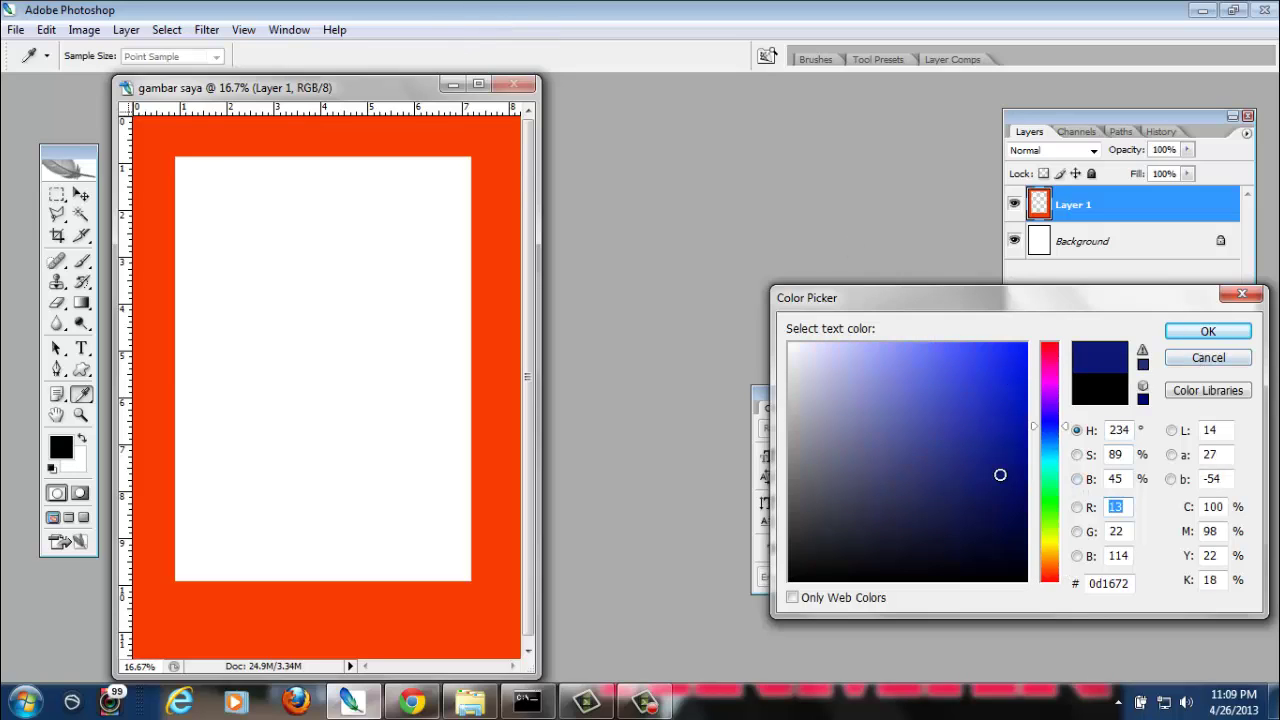
{"action": "left_click", "coordinate": [1049, 443]}
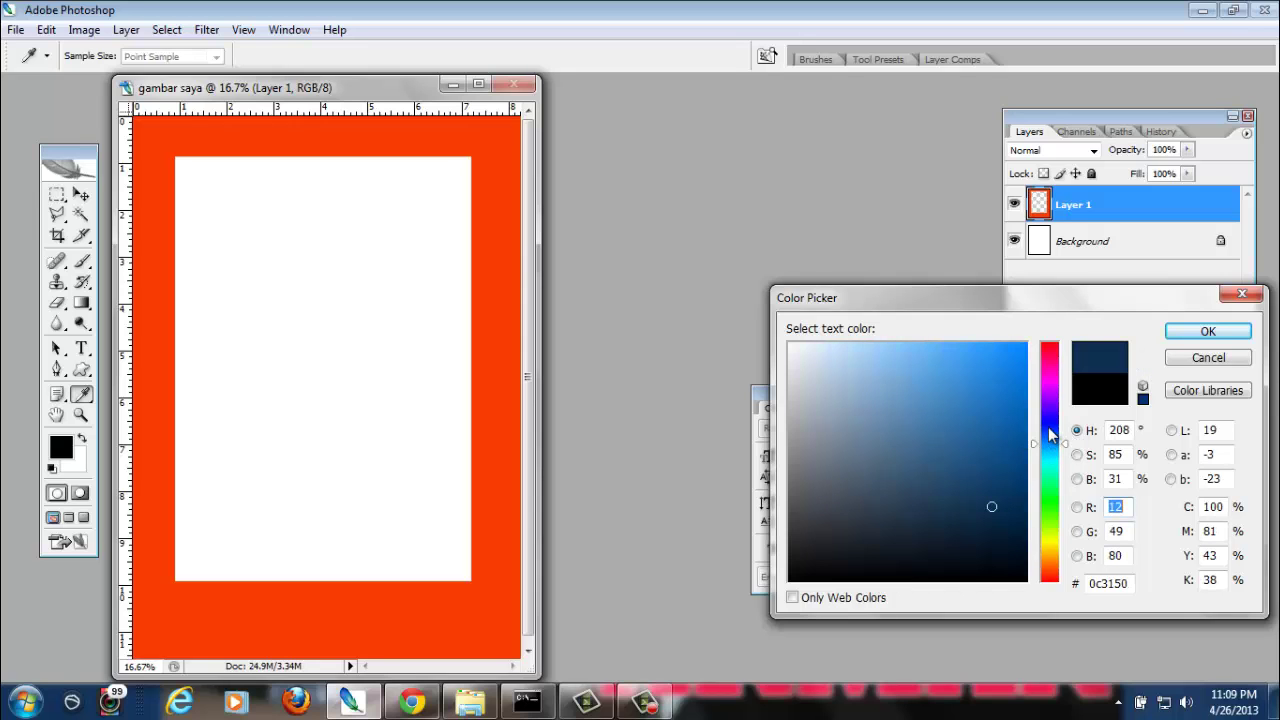
{"action": "left_click", "coordinate": [988, 399]}
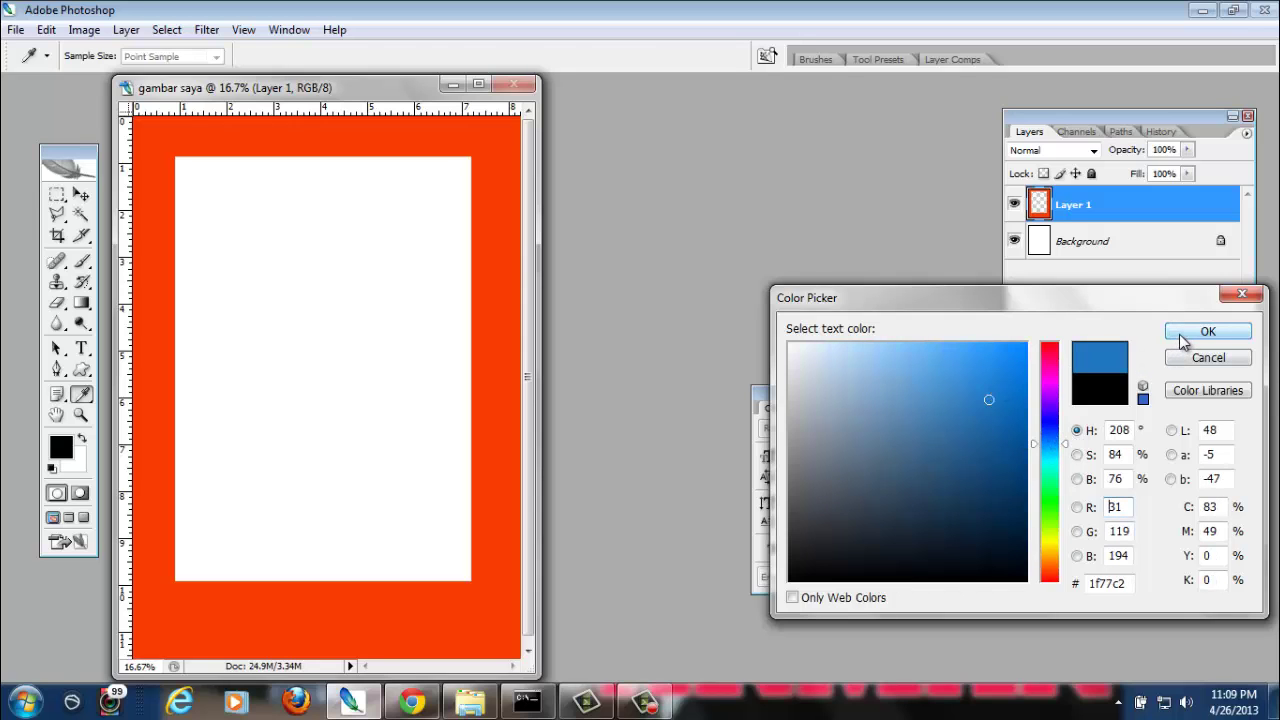
{"action": "left_click", "coordinate": [1207, 332]}
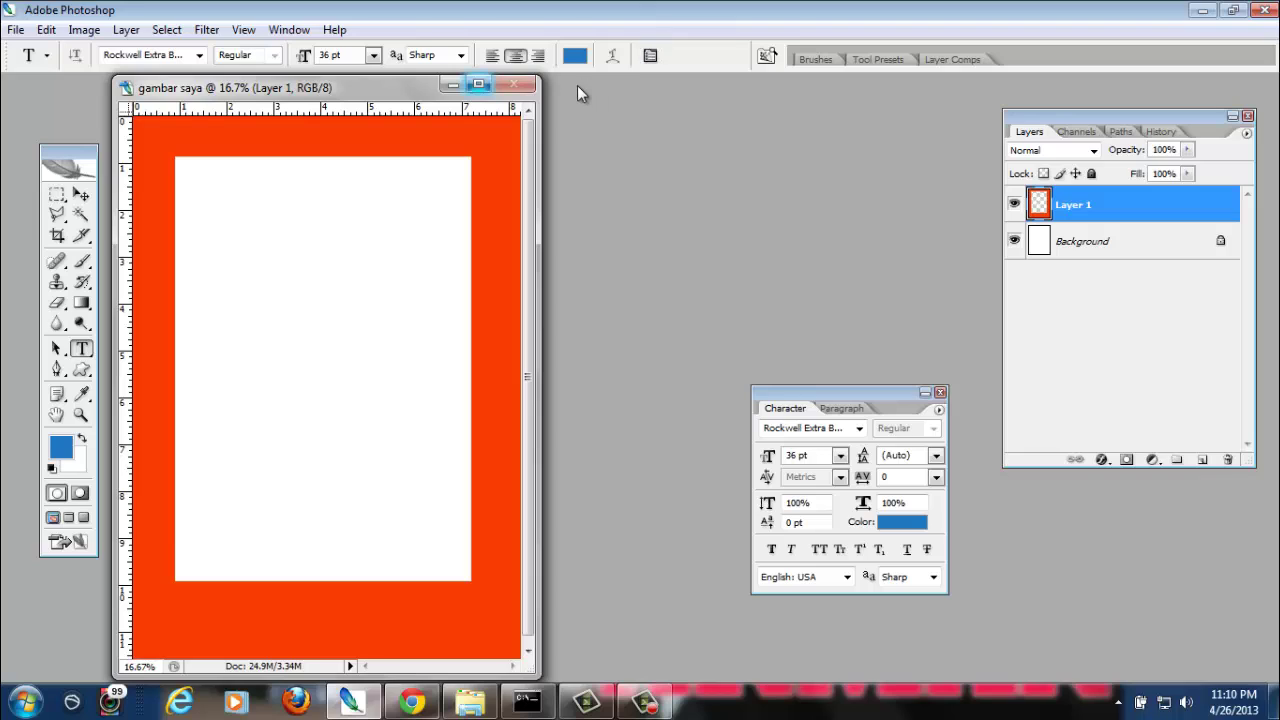
Type 'UJIAN TENGAH SEMESTER' near the page top, position it across the border, and commit it
{"action": "left_click", "coordinate": [223, 216]}
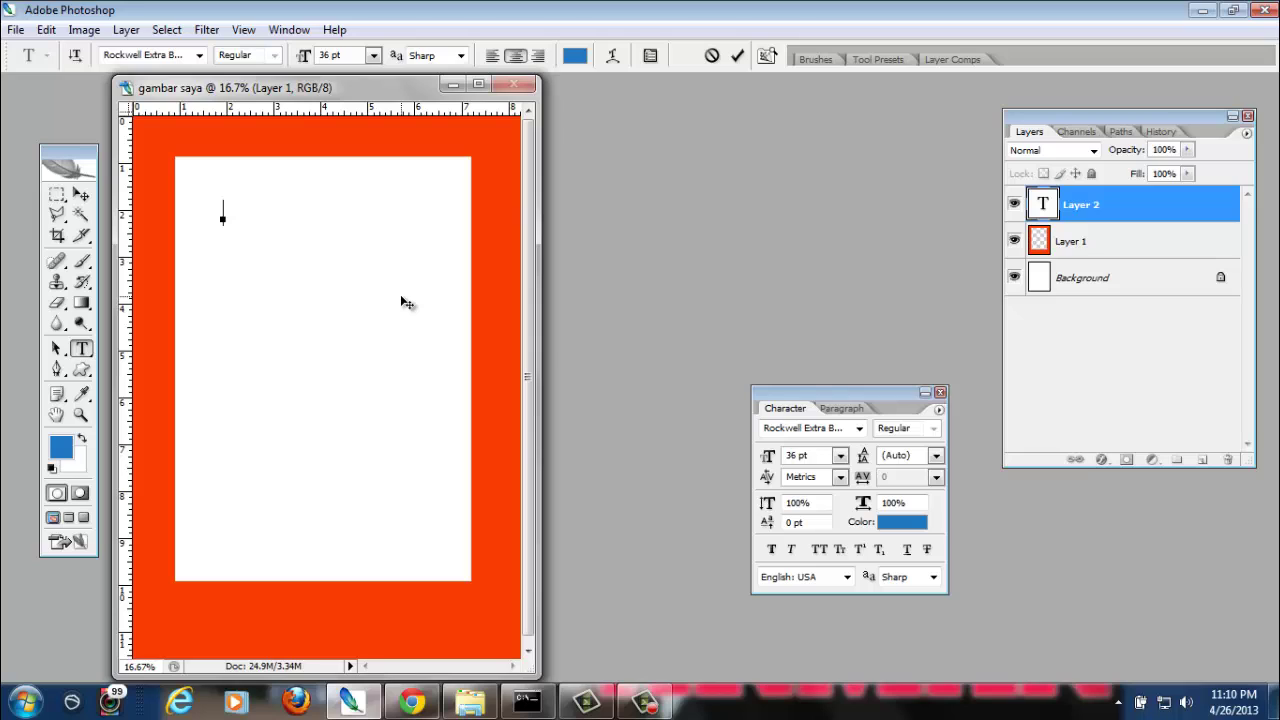
{"action": "type", "text": "UJIAN "}
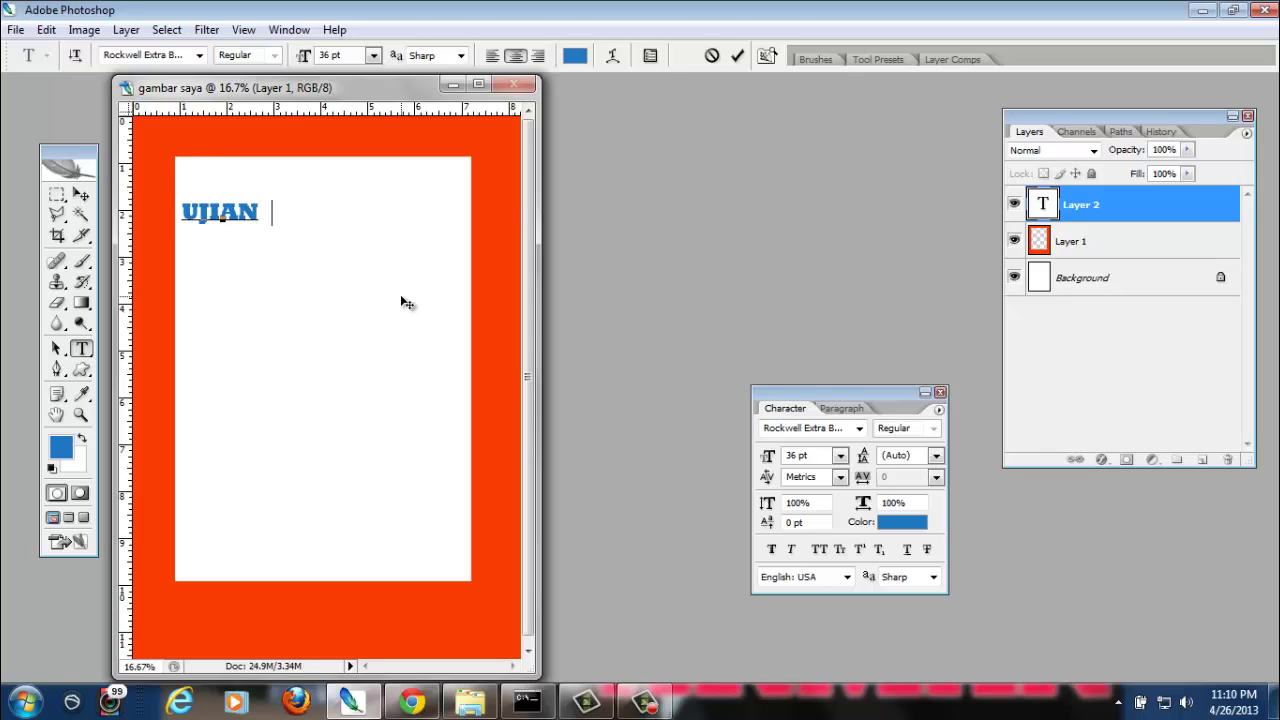
{"action": "type", "text": "TENGA"}
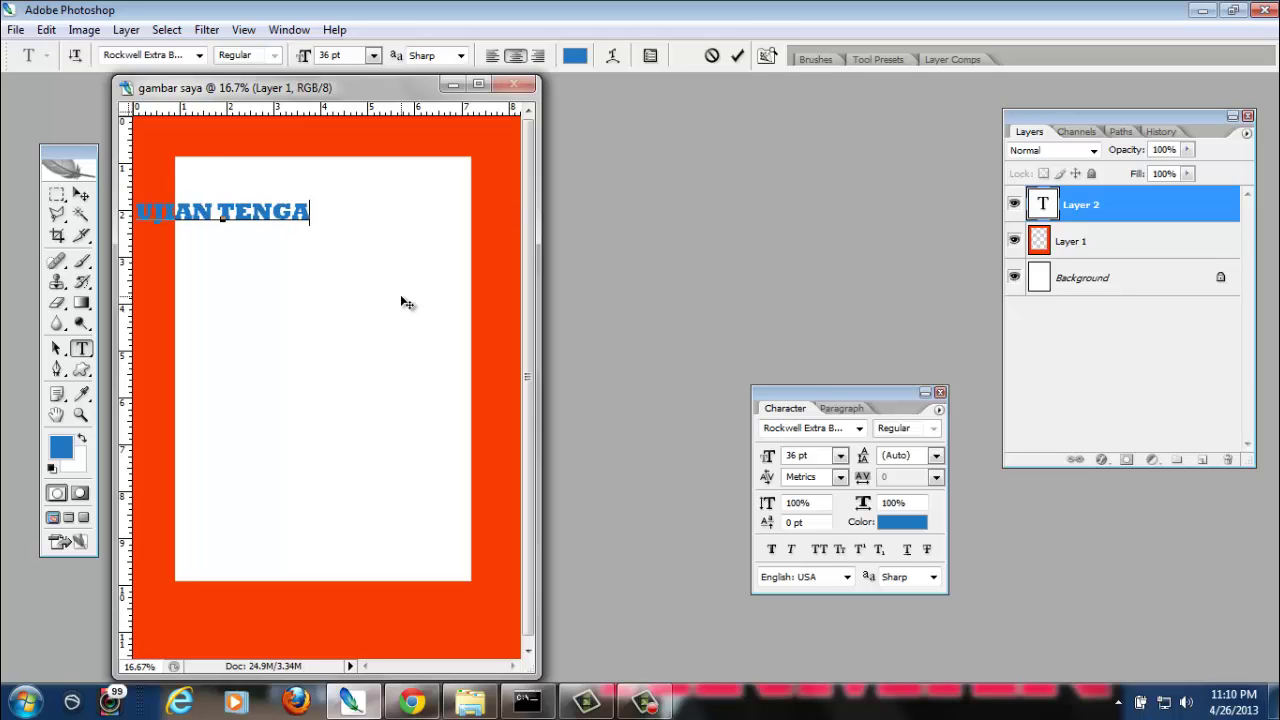
{"action": "type", "text": "H SEM"}
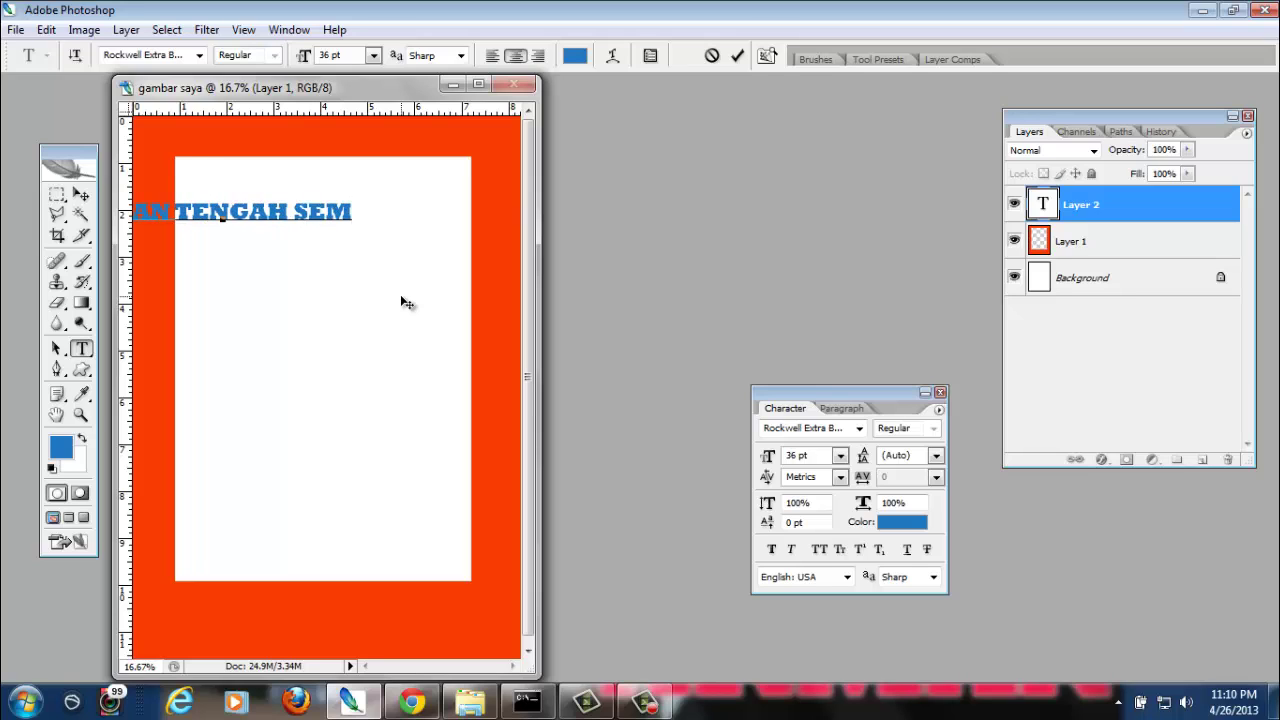
{"action": "type", "text": "ESTER"}
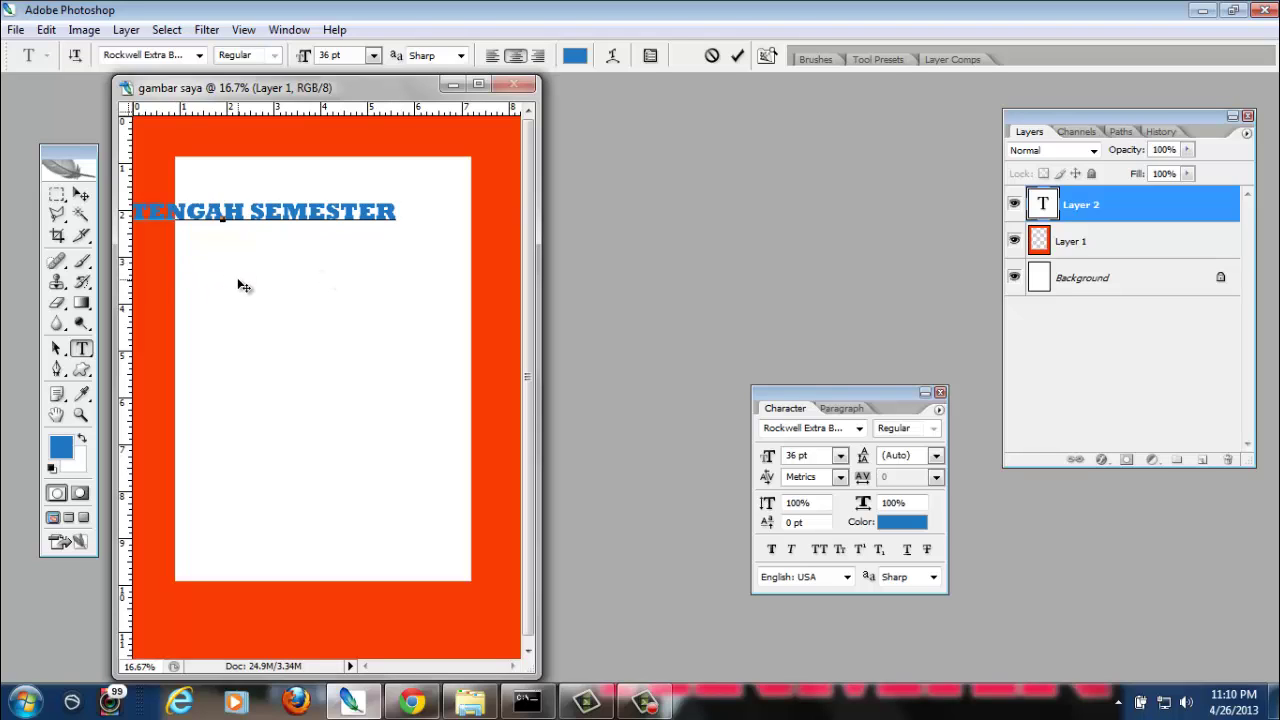
{"action": "left_click_drag", "start_coordinate": [243, 287], "coordinate": [346, 209]}
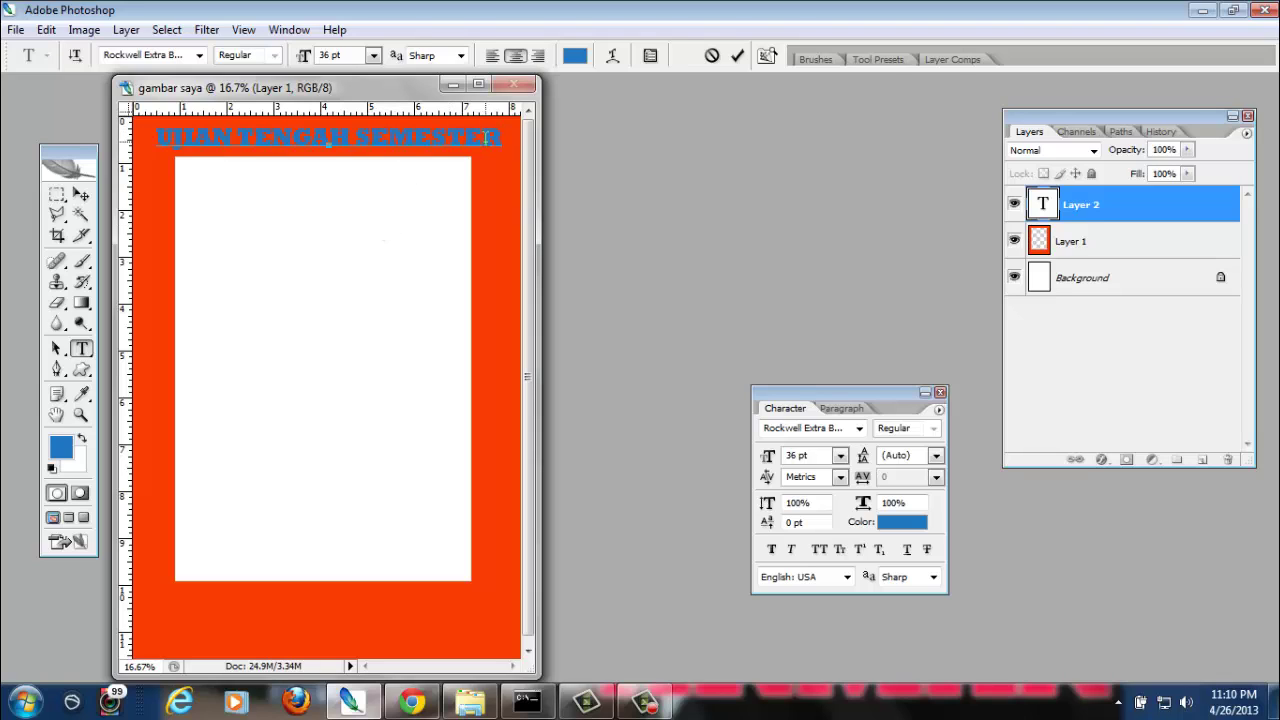
{"action": "left_click", "coordinate": [80, 196]}
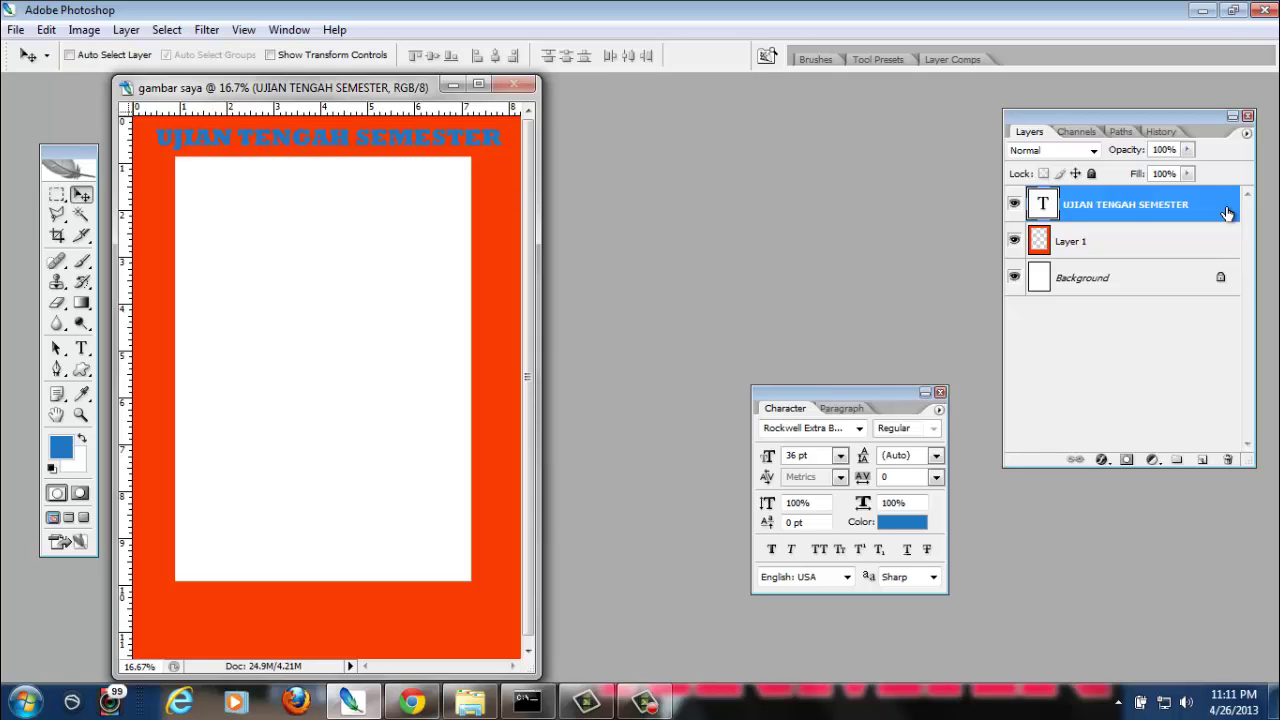
Open the headline's Layer Style and add a Drop Shadow cast well below the text
{"action": "key", "text": "h"}
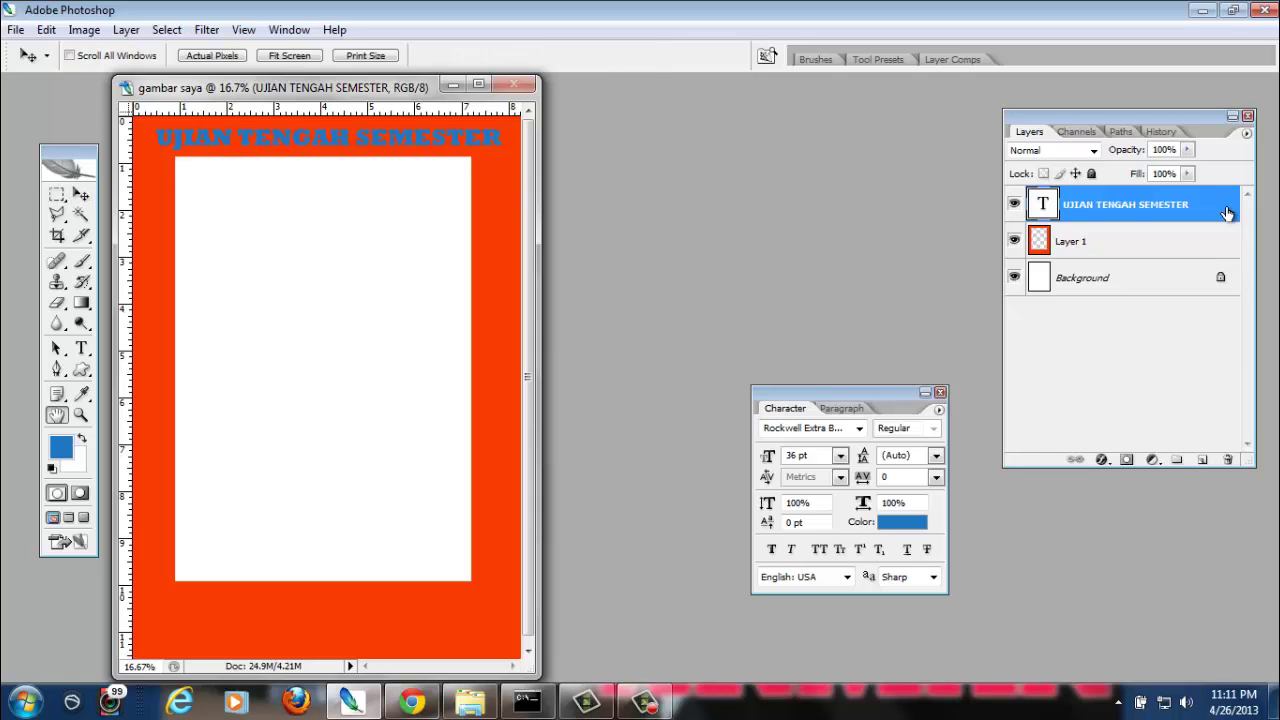
{"action": "double_click", "coordinate": [1227, 213]}
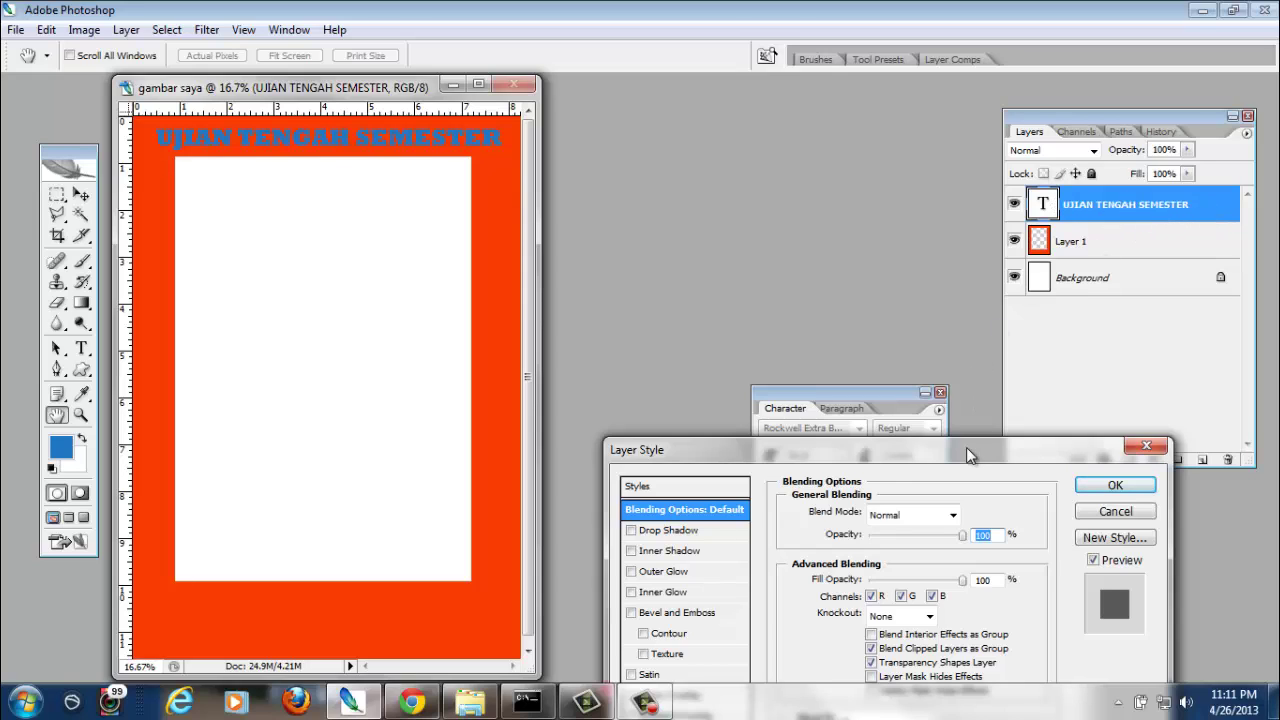
{"action": "left_click_drag", "start_coordinate": [966, 447], "coordinate": [938, 141]}
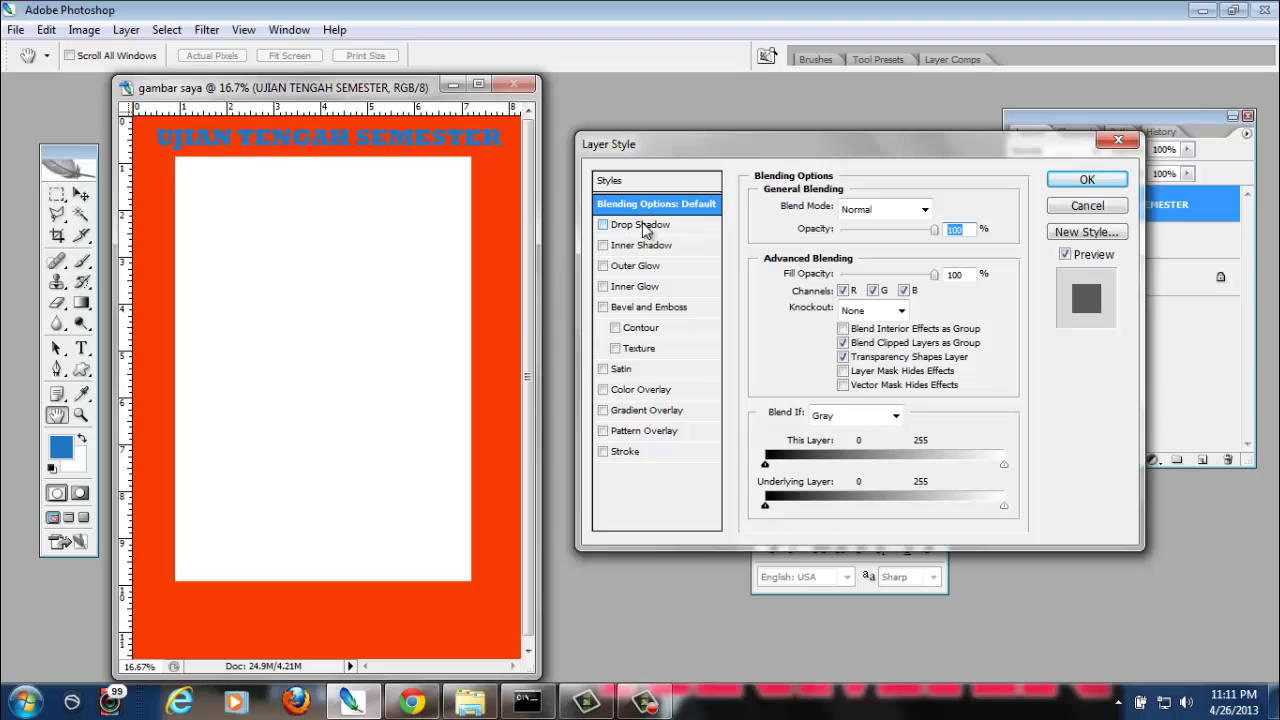
{"action": "left_click", "coordinate": [623, 226]}
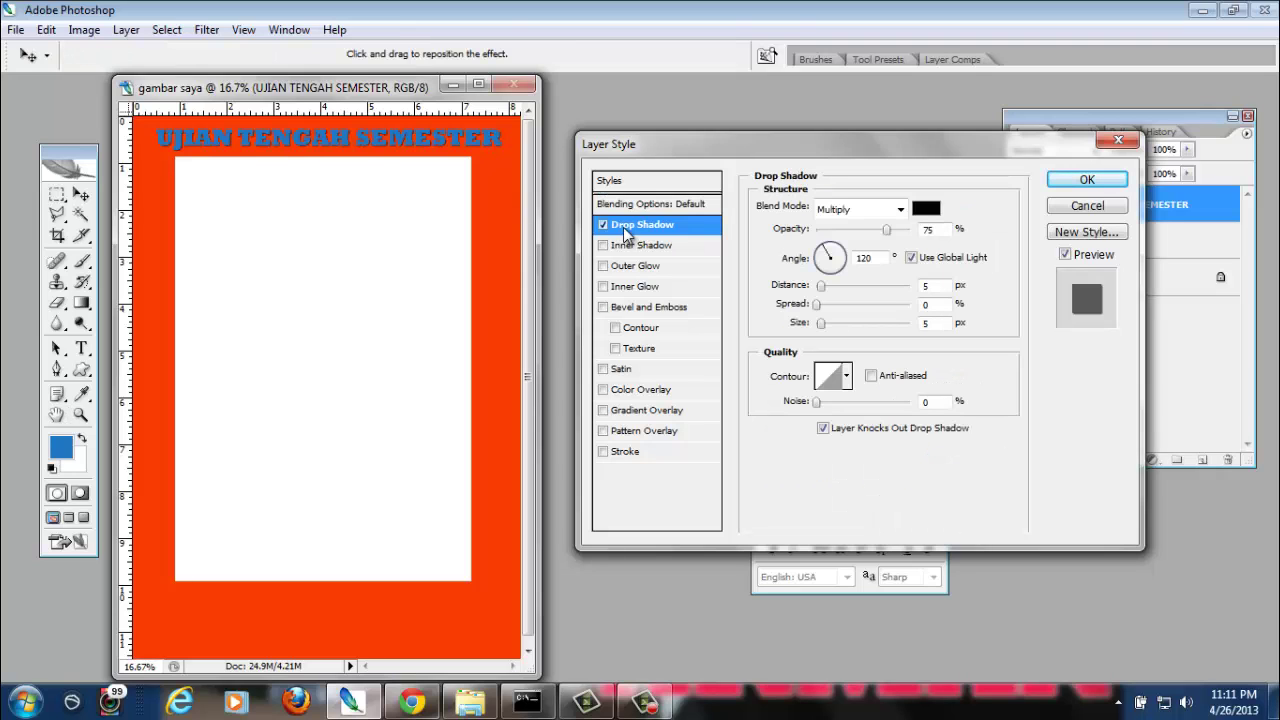
{"action": "left_click_drag", "start_coordinate": [323, 227], "coordinate": [324, 268]}
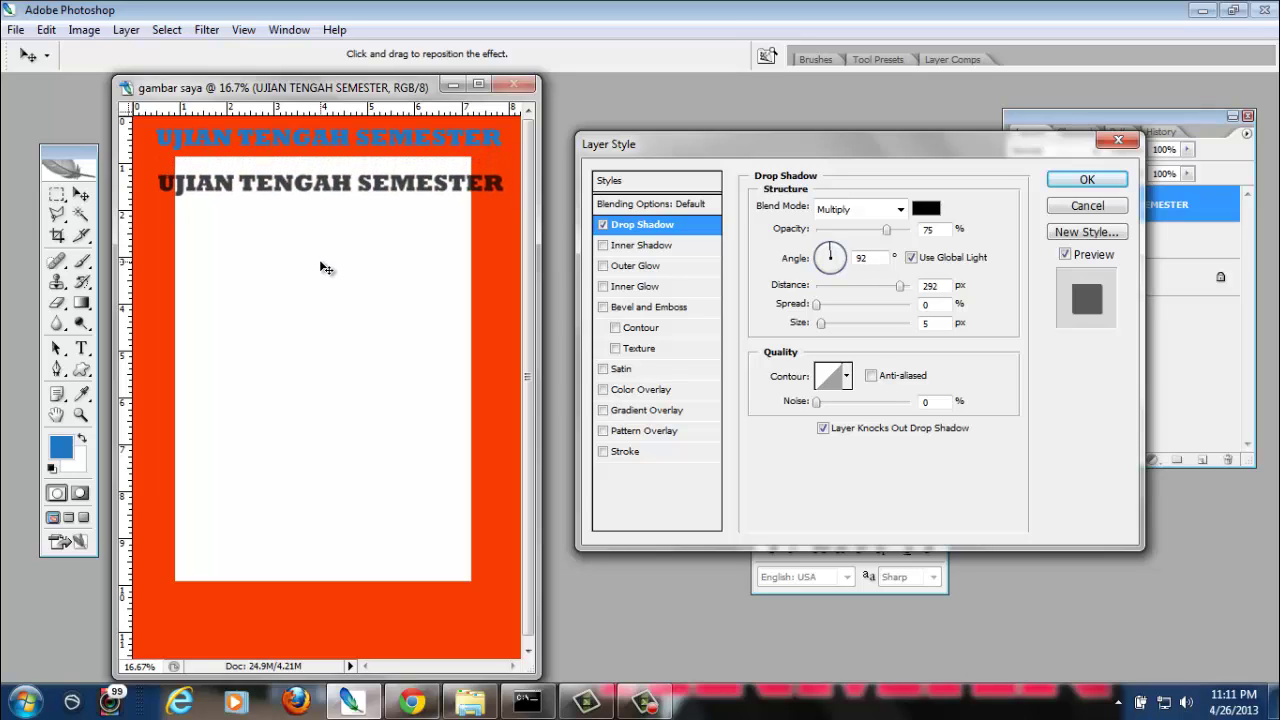
Try an Inner Shadow, then disable it and enable Outer Glow instead
{"action": "left_click", "coordinate": [668, 250]}
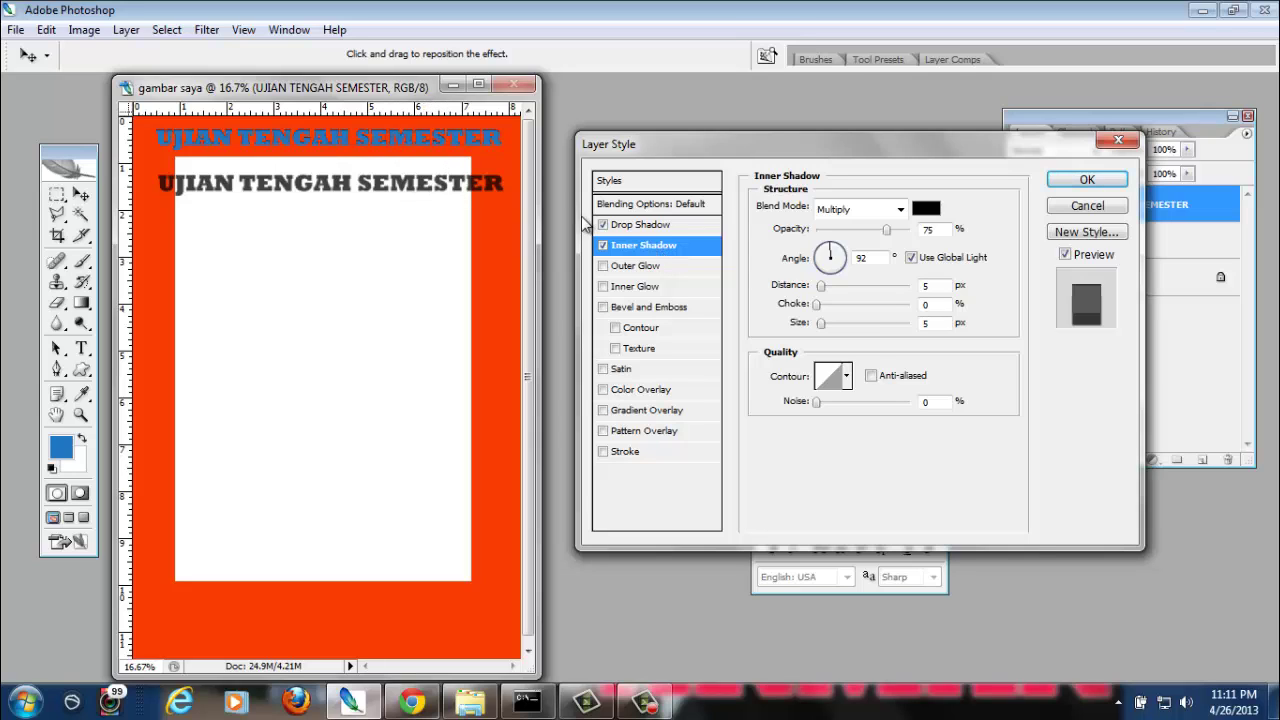
{"action": "left_click", "coordinate": [603, 246]}
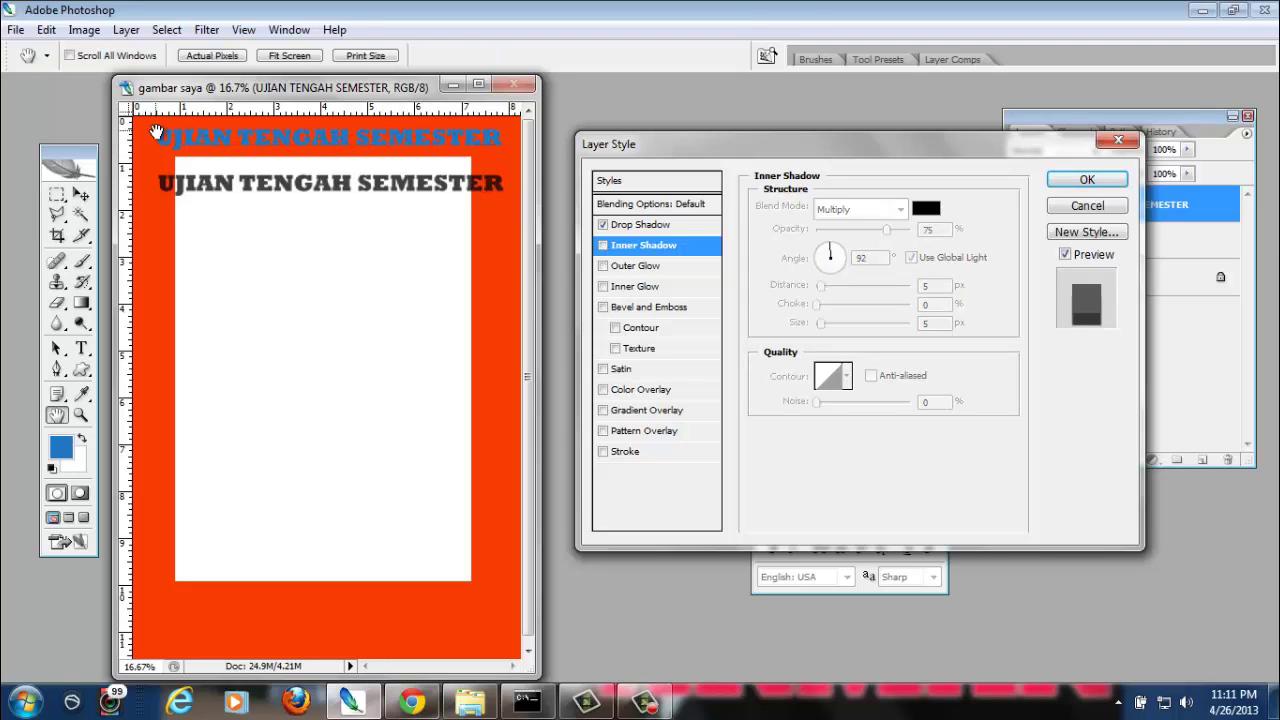
{"action": "left_click", "coordinate": [603, 246]}
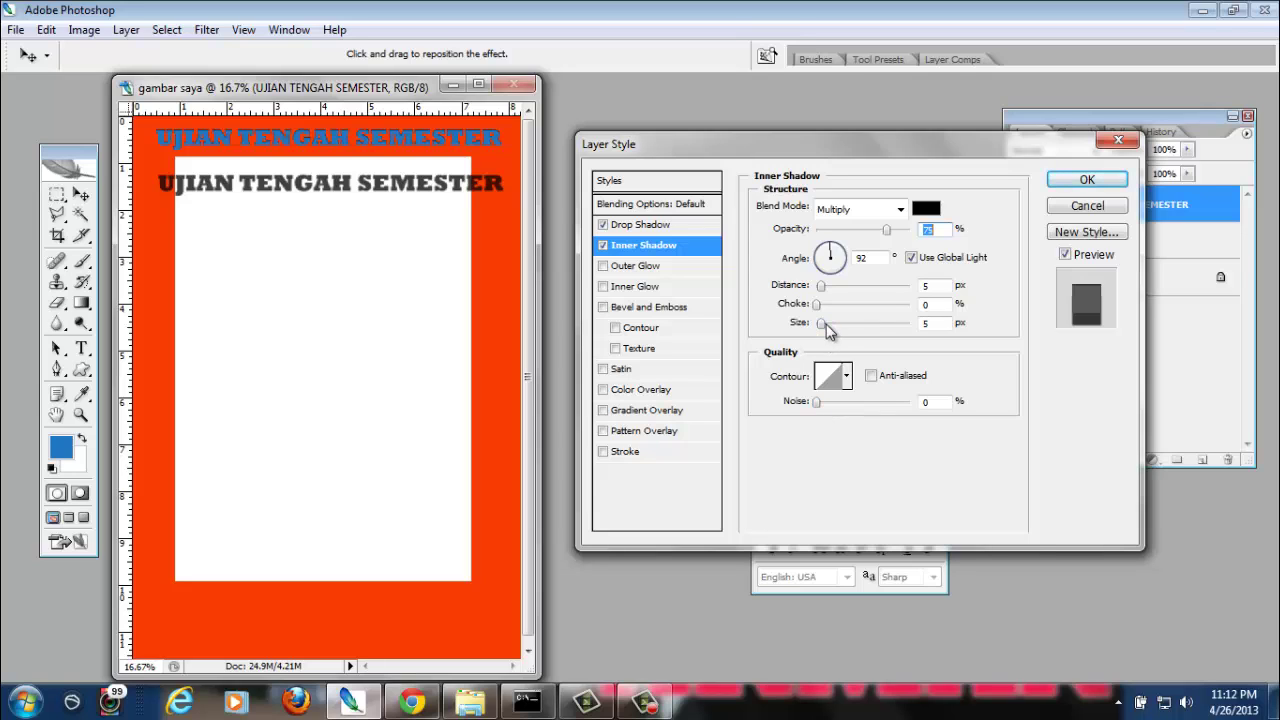
{"action": "mouse_move", "coordinate": [821, 323]}
{"action": "left_mouse_down"}
{"action": "mouse_move", "coordinate": [866, 330]}
{"action": "mouse_move", "coordinate": [818, 330]}
{"action": "left_mouse_up"}
{"action": "left_click_drag", "start_coordinate": [818, 323], "coordinate": [811, 321]}
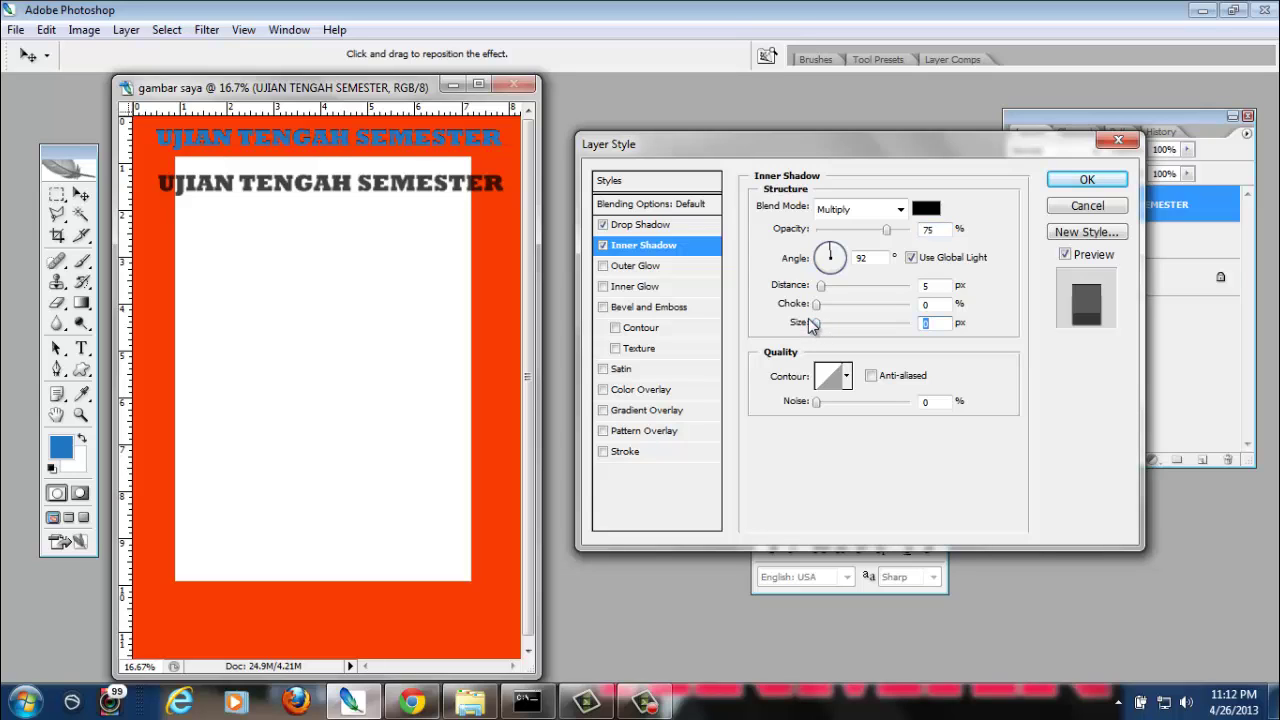
{"action": "left_click", "coordinate": [603, 245]}
{"action": "left_click", "coordinate": [637, 266]}
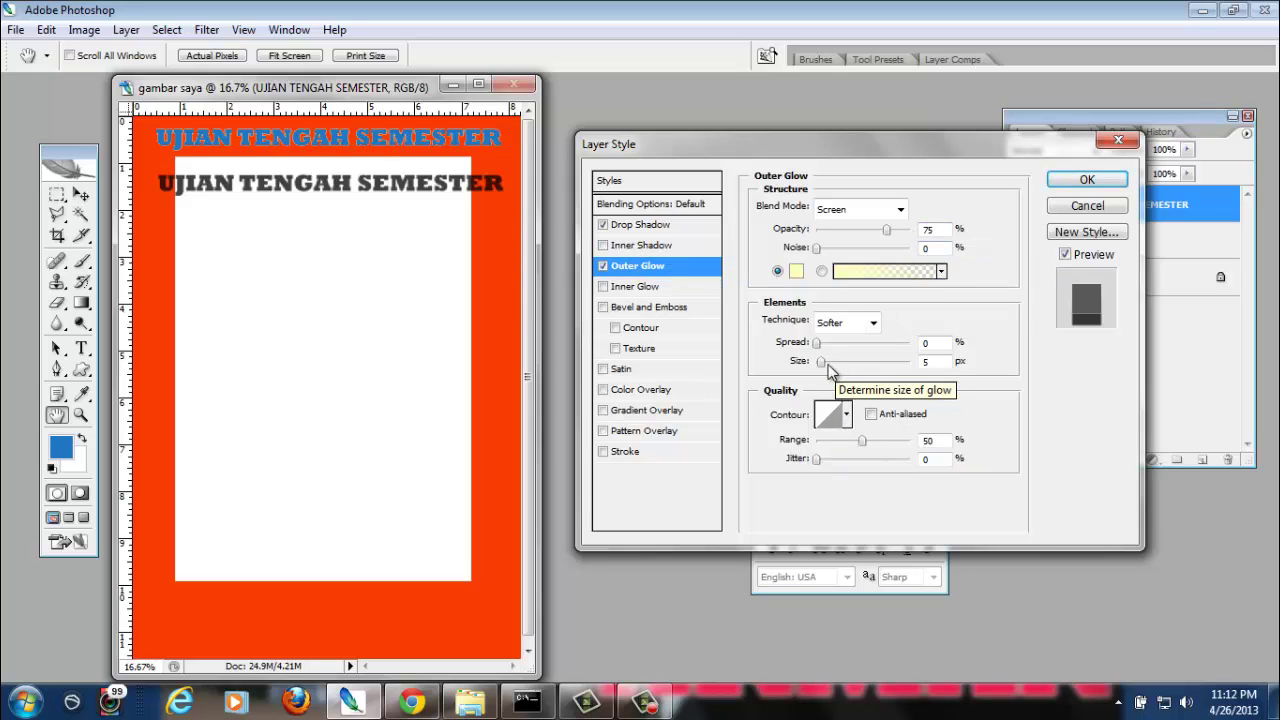
Increase the Outer Glow size, then try a larger Bevel and Emboss and turn it off
{"action": "mouse_move", "coordinate": [821, 364]}
{"action": "left_mouse_down"}
{"action": "mouse_move", "coordinate": [845, 368]}
{"action": "mouse_move", "coordinate": [826, 364]}
{"action": "left_mouse_up"}
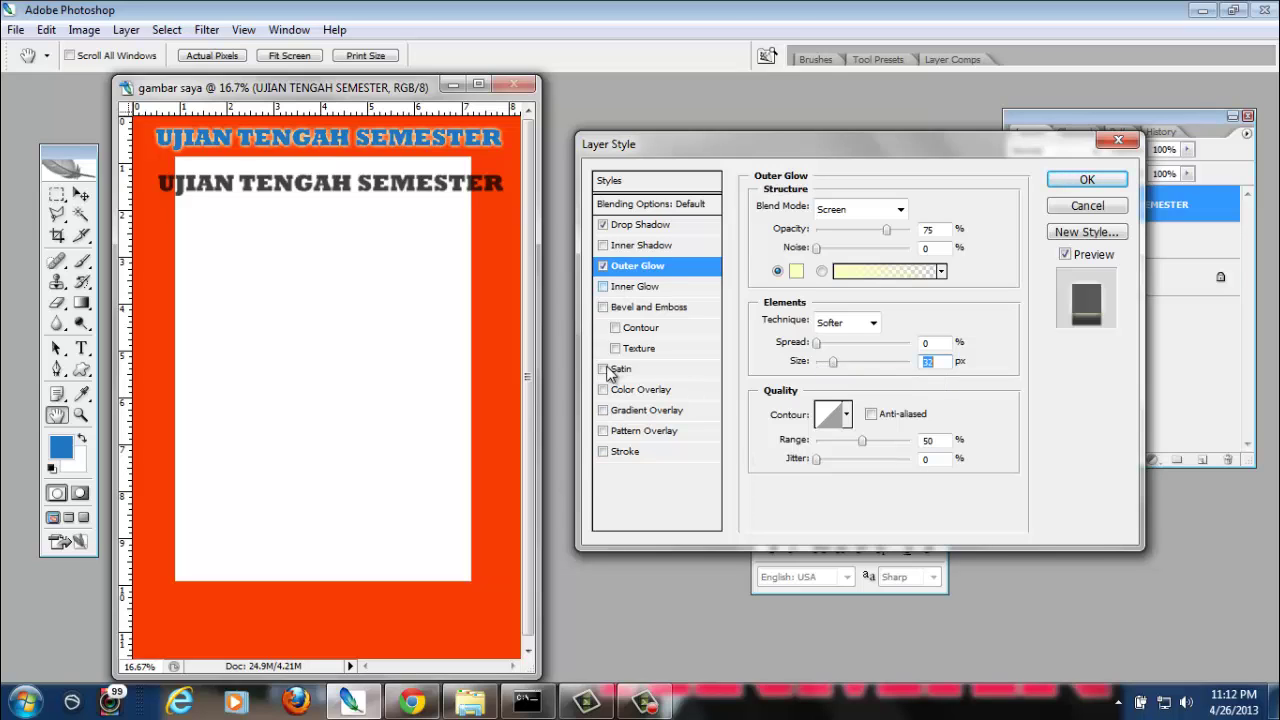
{"action": "left_click", "coordinate": [640, 312]}
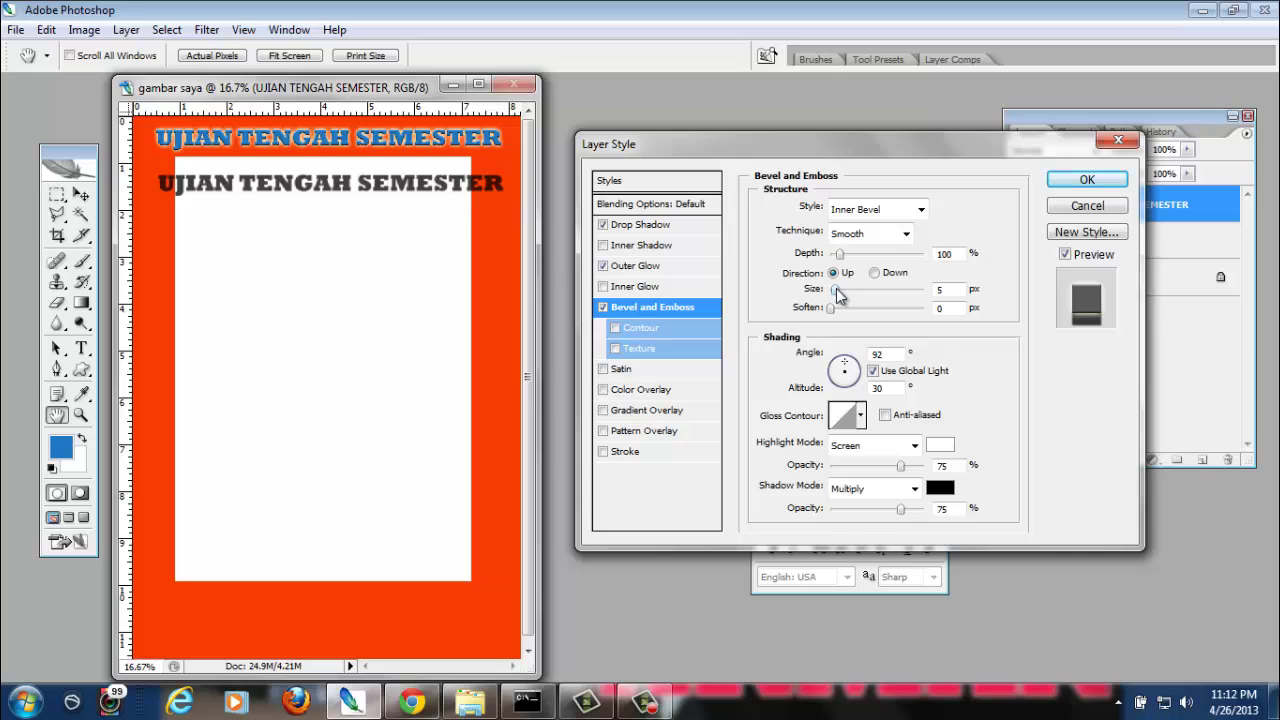
{"action": "mouse_move", "coordinate": [838, 292]}
{"action": "left_mouse_down"}
{"action": "mouse_move", "coordinate": [851, 292]}
{"action": "mouse_move", "coordinate": [827, 292]}
{"action": "left_mouse_up"}
{"action": "left_click", "coordinate": [603, 307]}
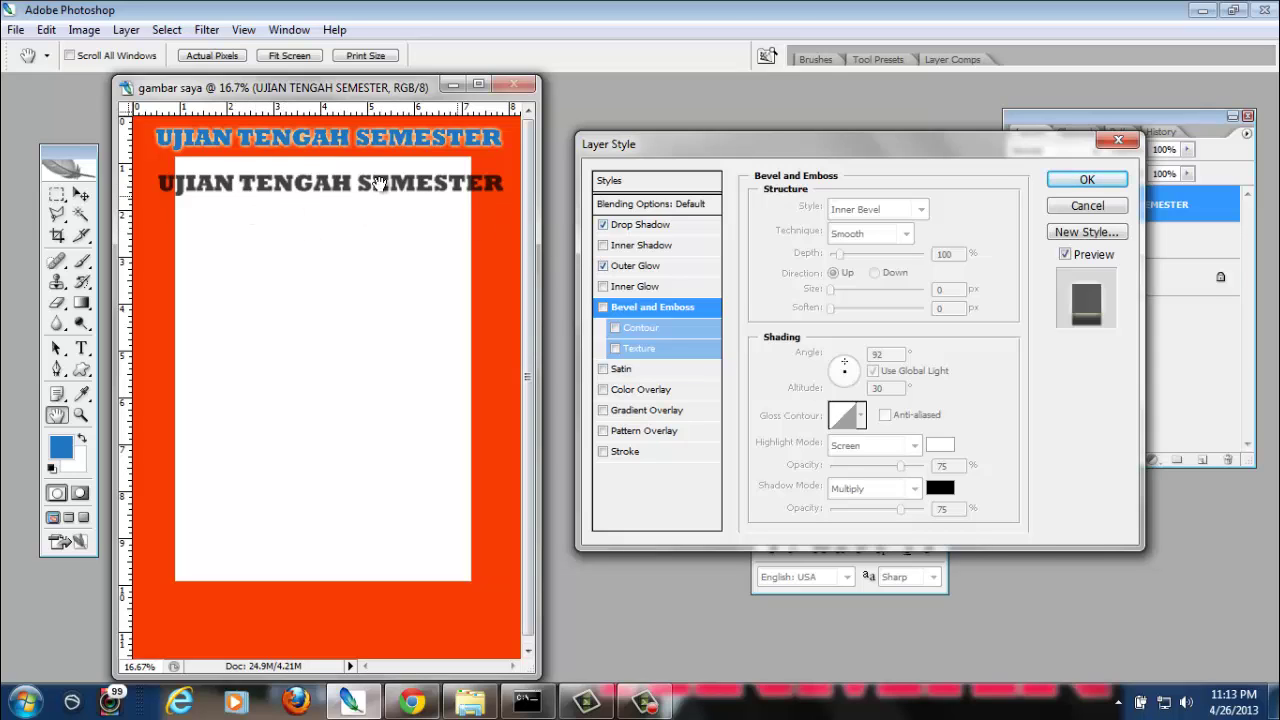
Cut the headline's drop shadow Distance to about 25 px so it hugs the letters, then apply it
{"action": "left_click", "coordinate": [645, 228]}
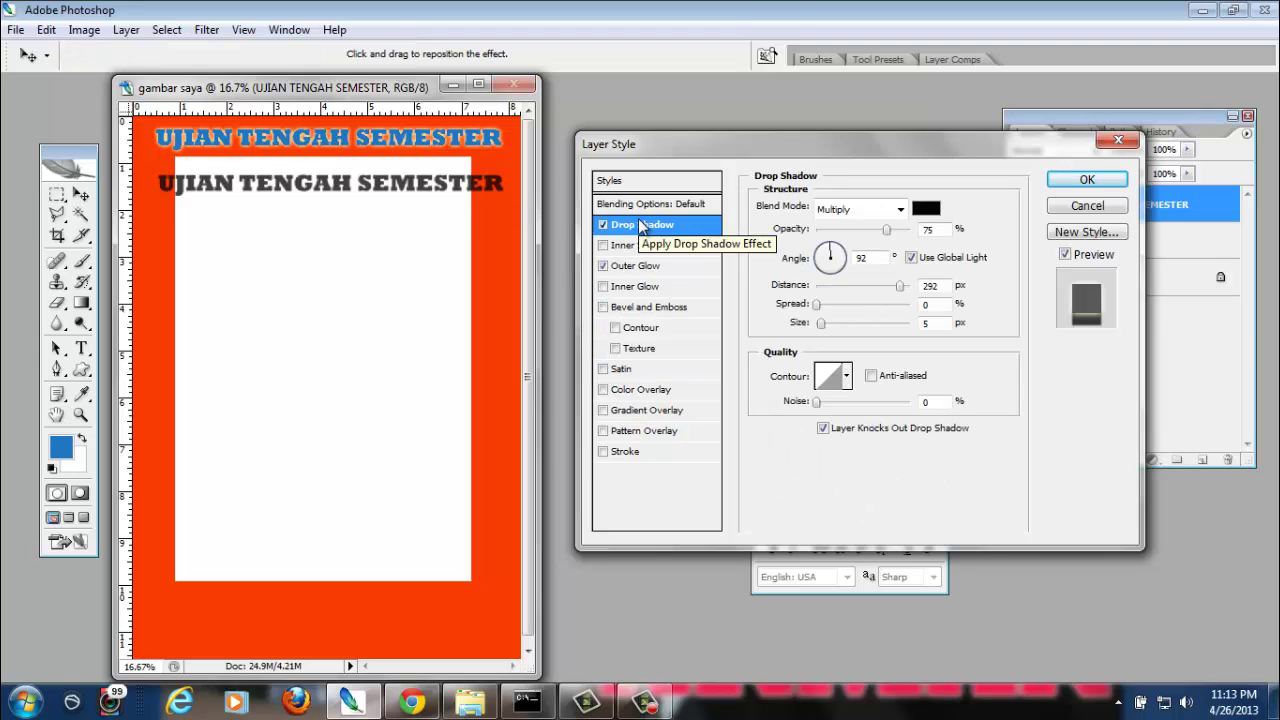
{"action": "left_click_drag", "start_coordinate": [476, 245], "coordinate": [475, 206]}
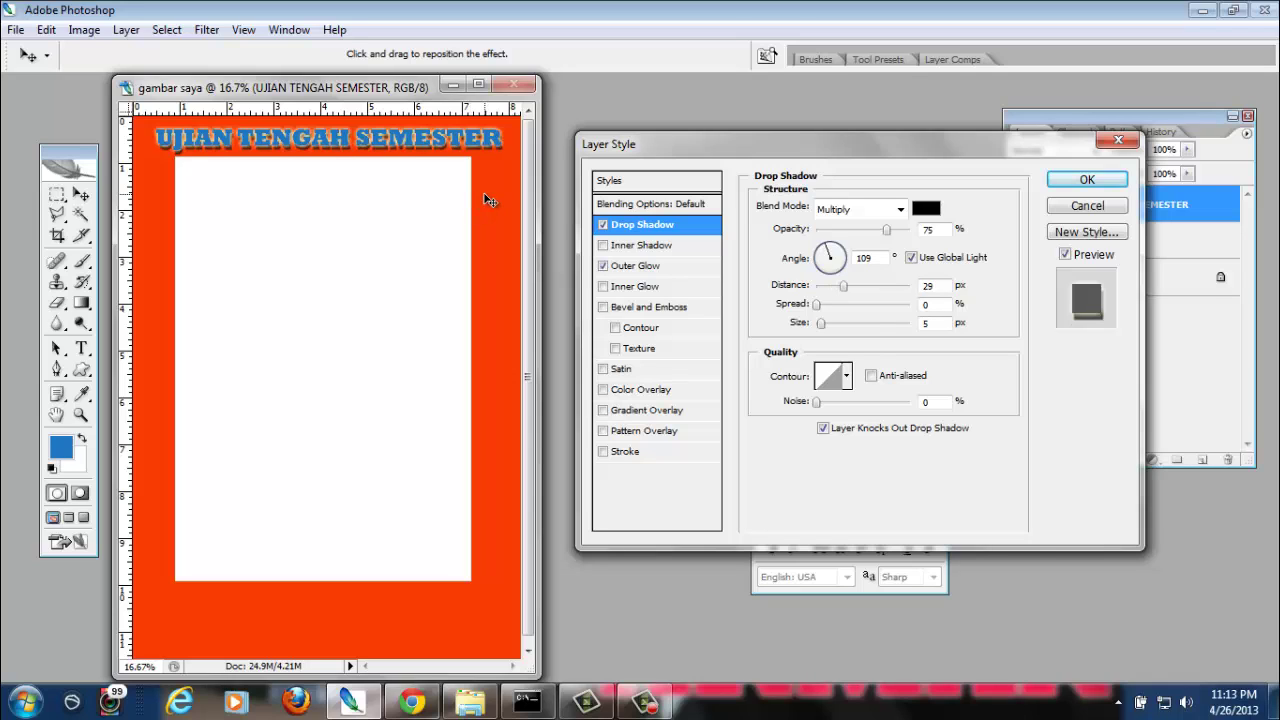
{"action": "left_click_drag", "start_coordinate": [492, 199], "coordinate": [488, 189]}
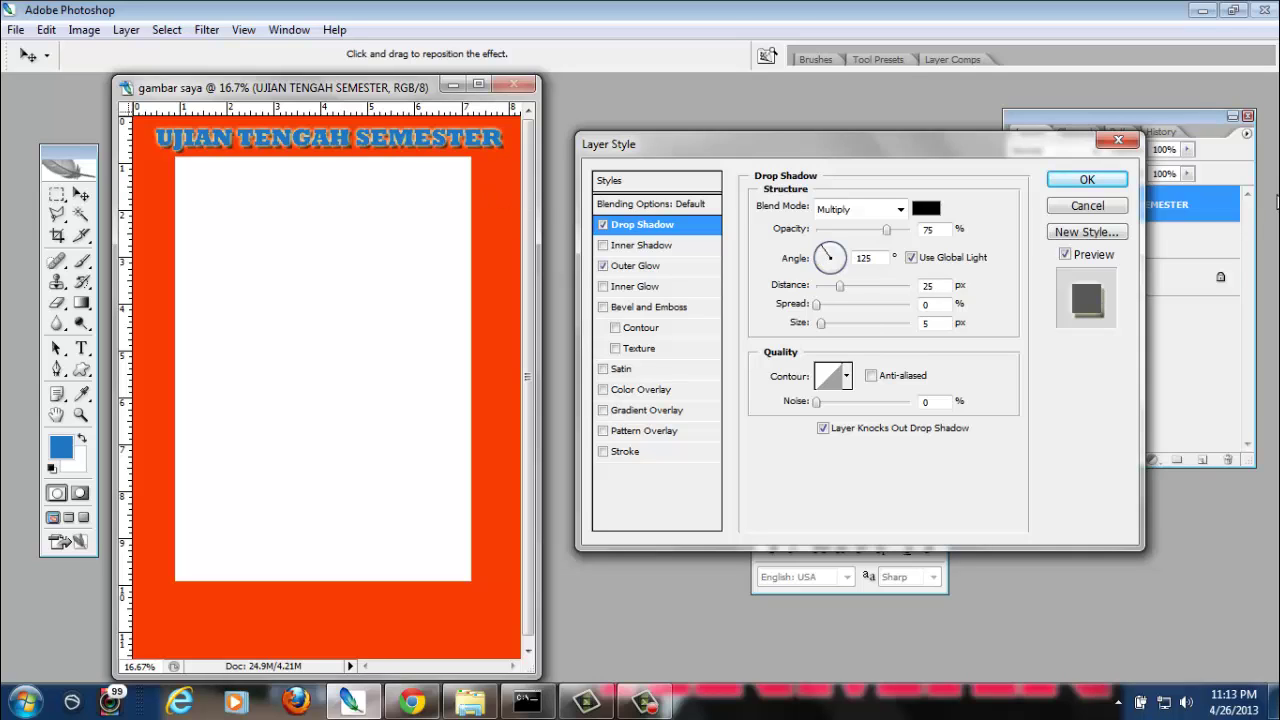
{"action": "left_click", "coordinate": [1080, 180]}
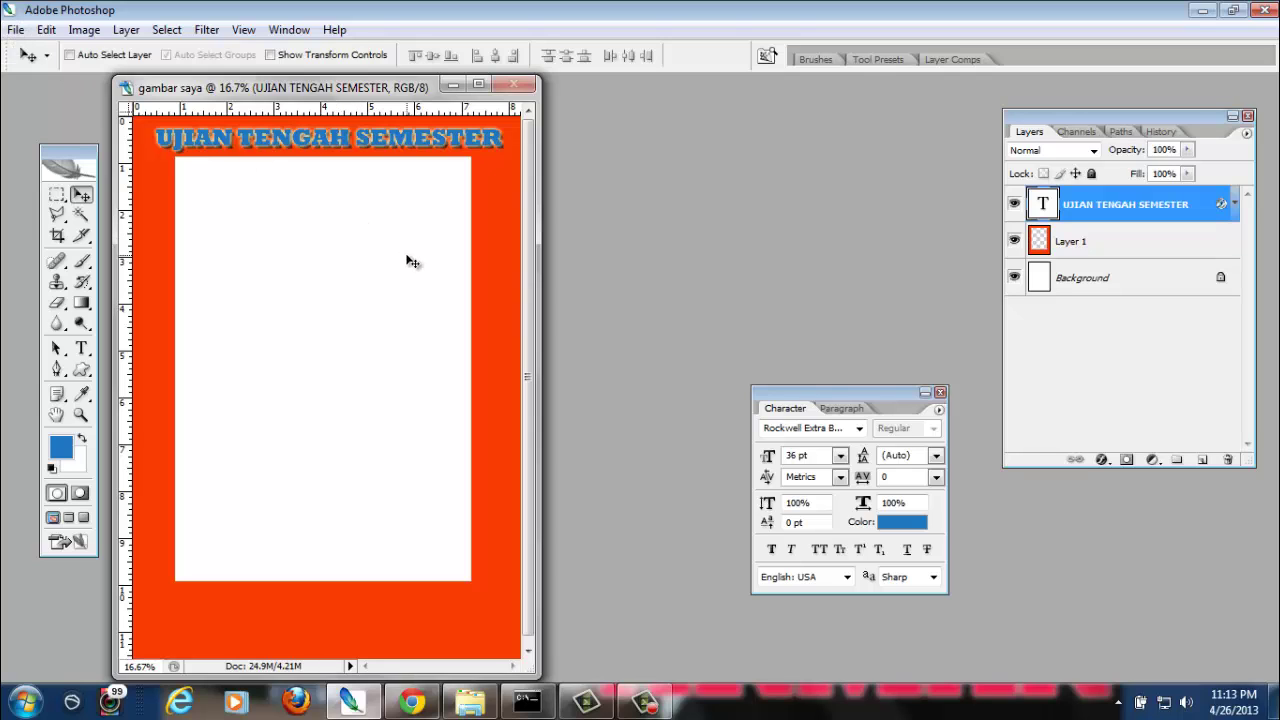
Open logo-unsri.jpg from recent files and drag its logo onto the gambar saya page as Layer 2
{"action": "left_click", "coordinate": [16, 29]}
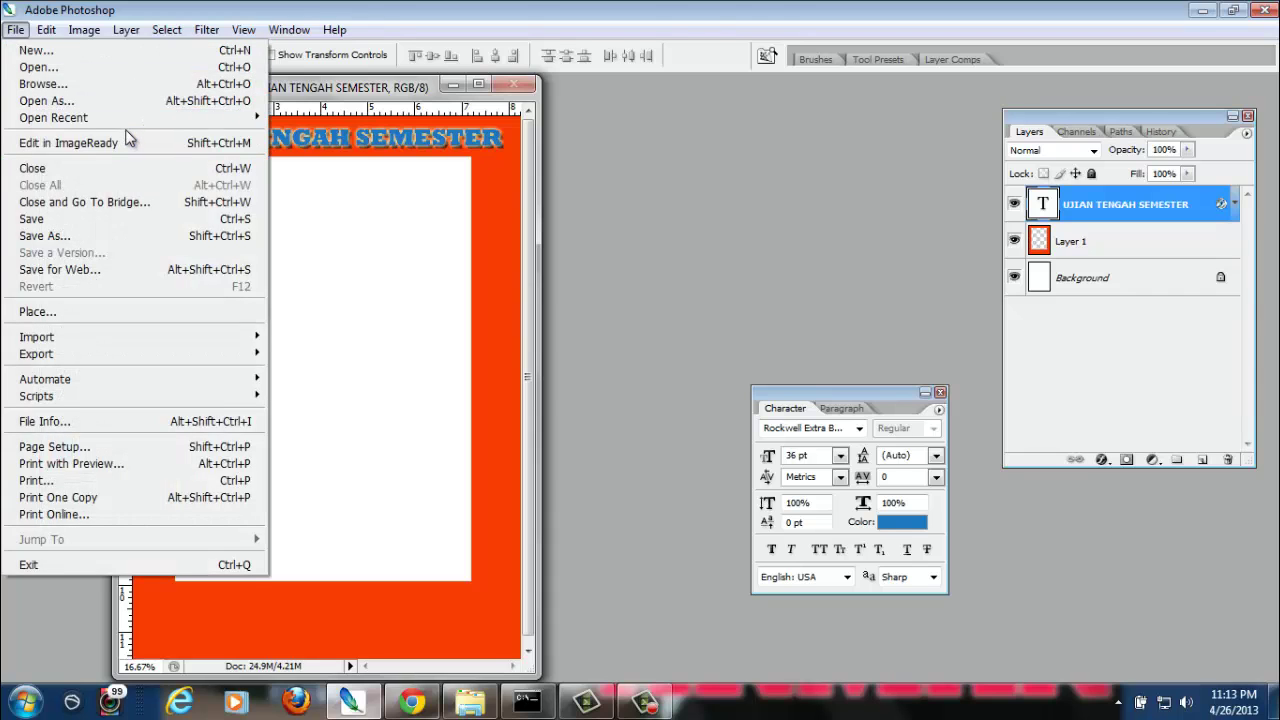
{"action": "mouse_move", "coordinate": [126, 124]}
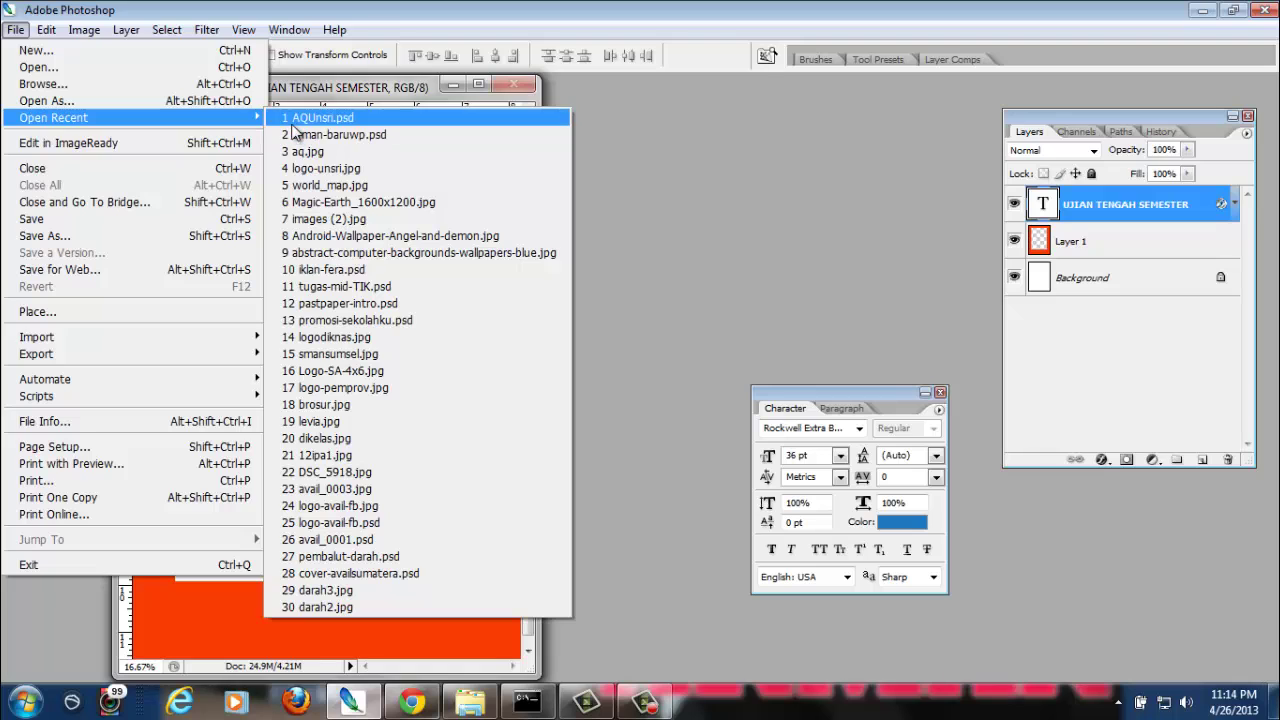
{"action": "left_click", "coordinate": [350, 169]}
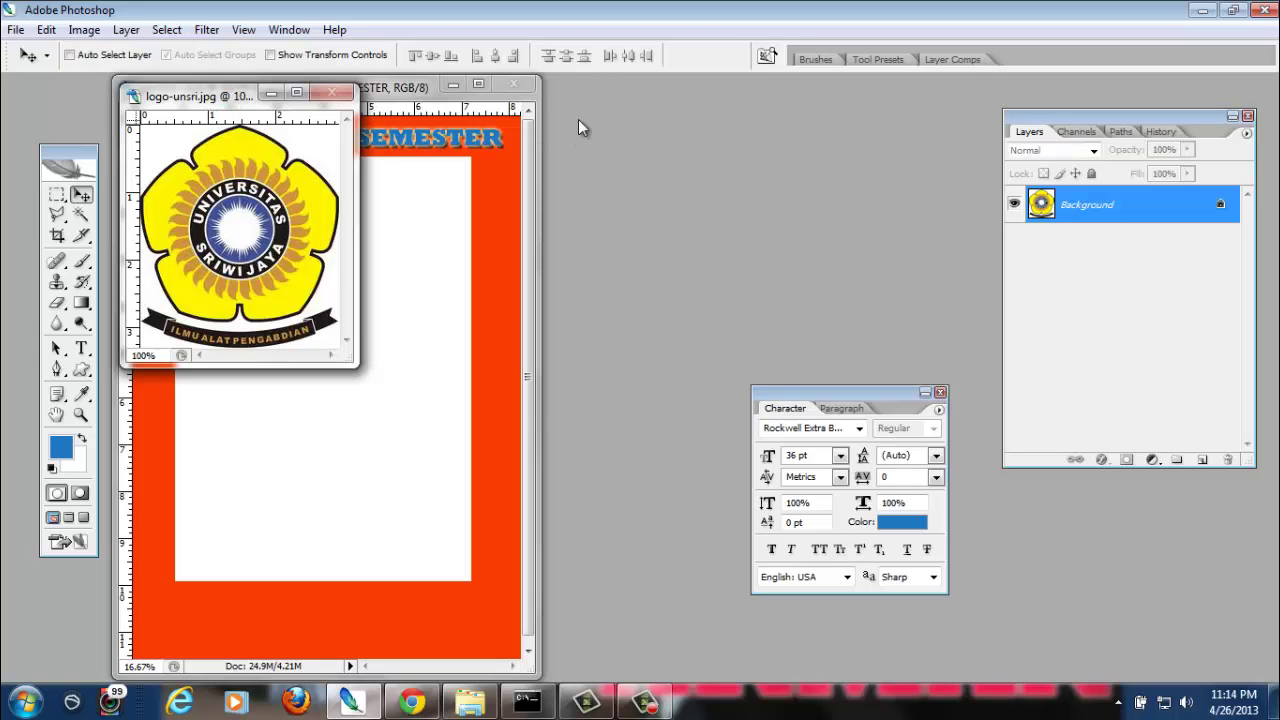
{"action": "left_click_drag", "start_coordinate": [178, 94], "coordinate": [670, 136]}
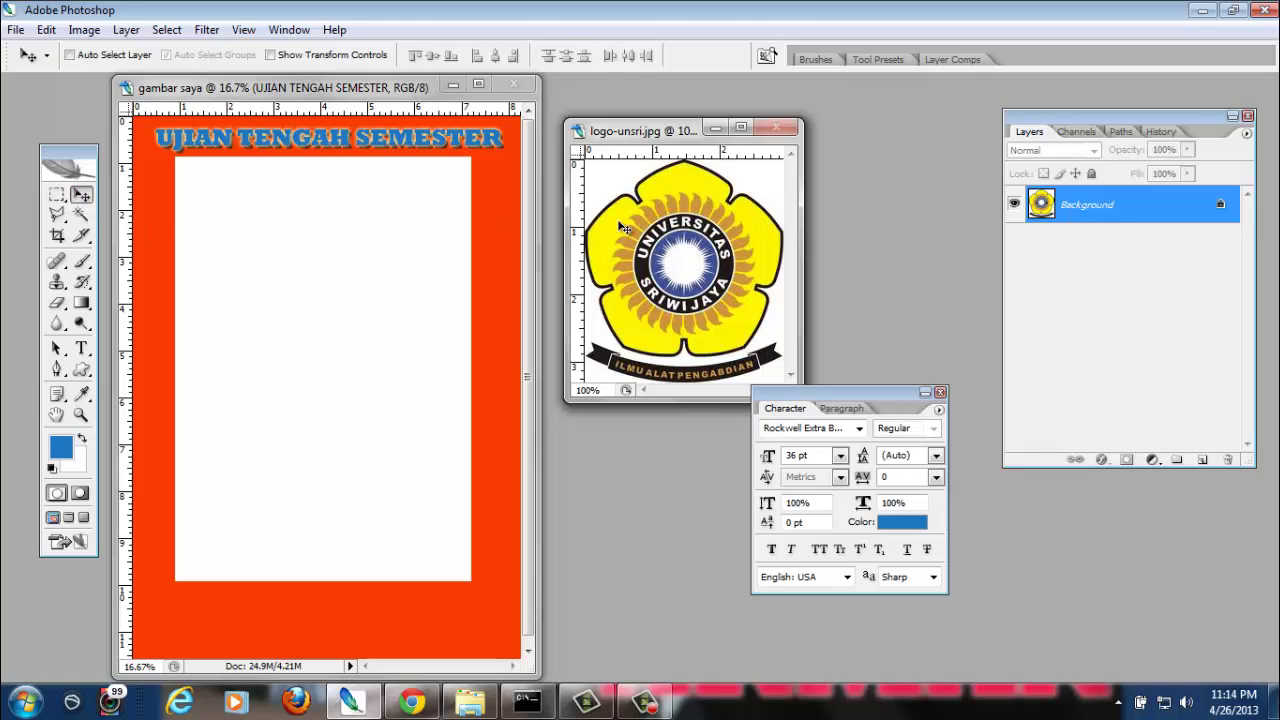
{"action": "left_click_drag", "start_coordinate": [640, 232], "coordinate": [266, 274]}
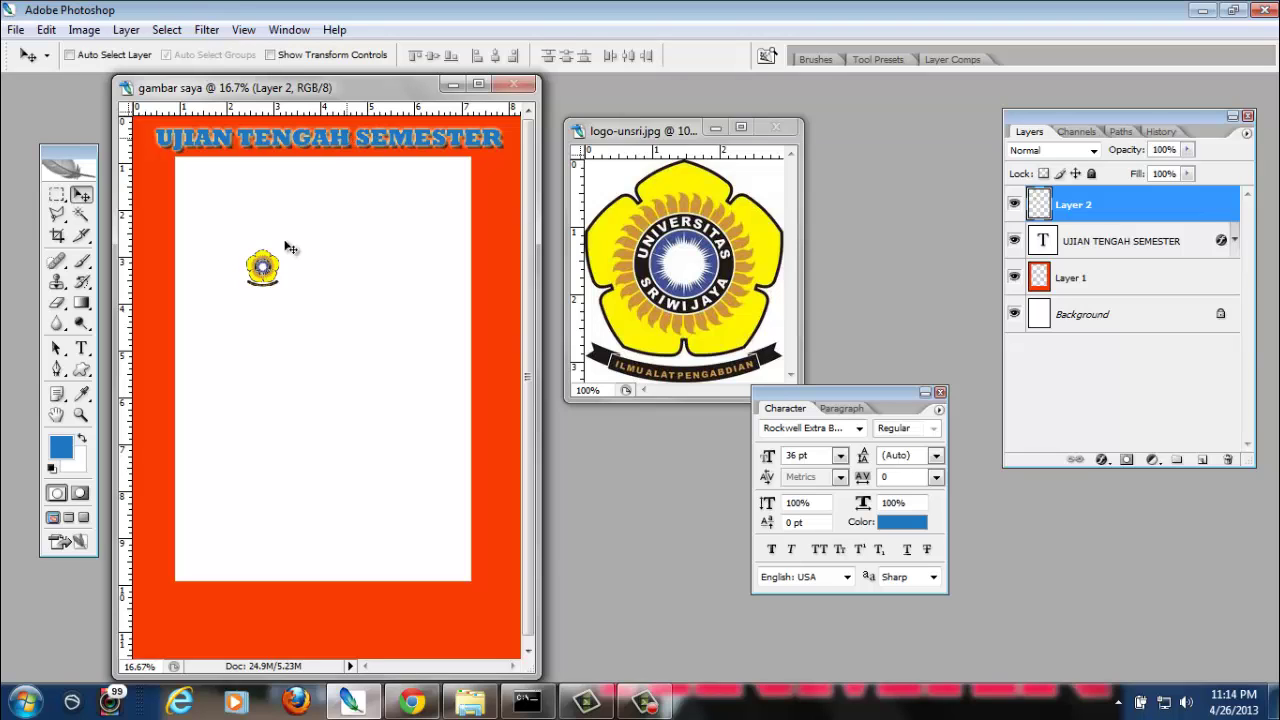
Move the small logo into the orange border's bottom-left corner and enter Free Transform
{"action": "left_click_drag", "start_coordinate": [270, 283], "coordinate": [187, 203]}
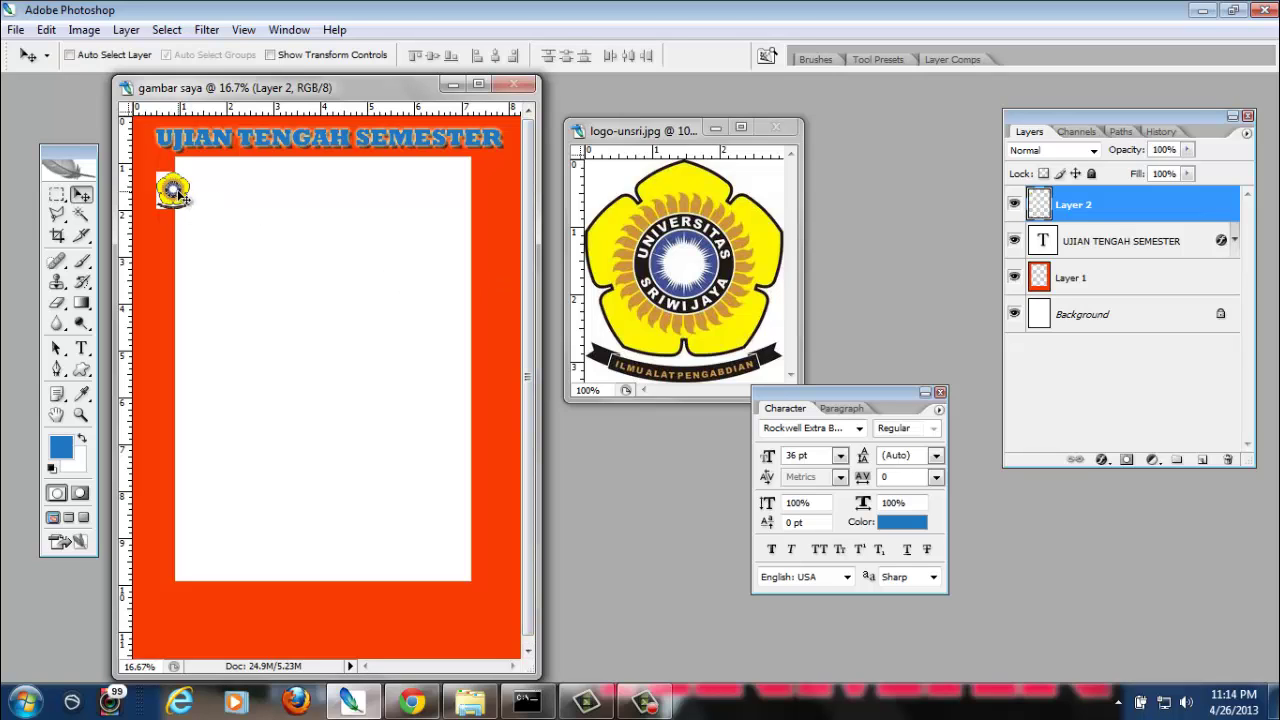
{"action": "left_click_drag", "start_coordinate": [180, 192], "coordinate": [241, 206]}
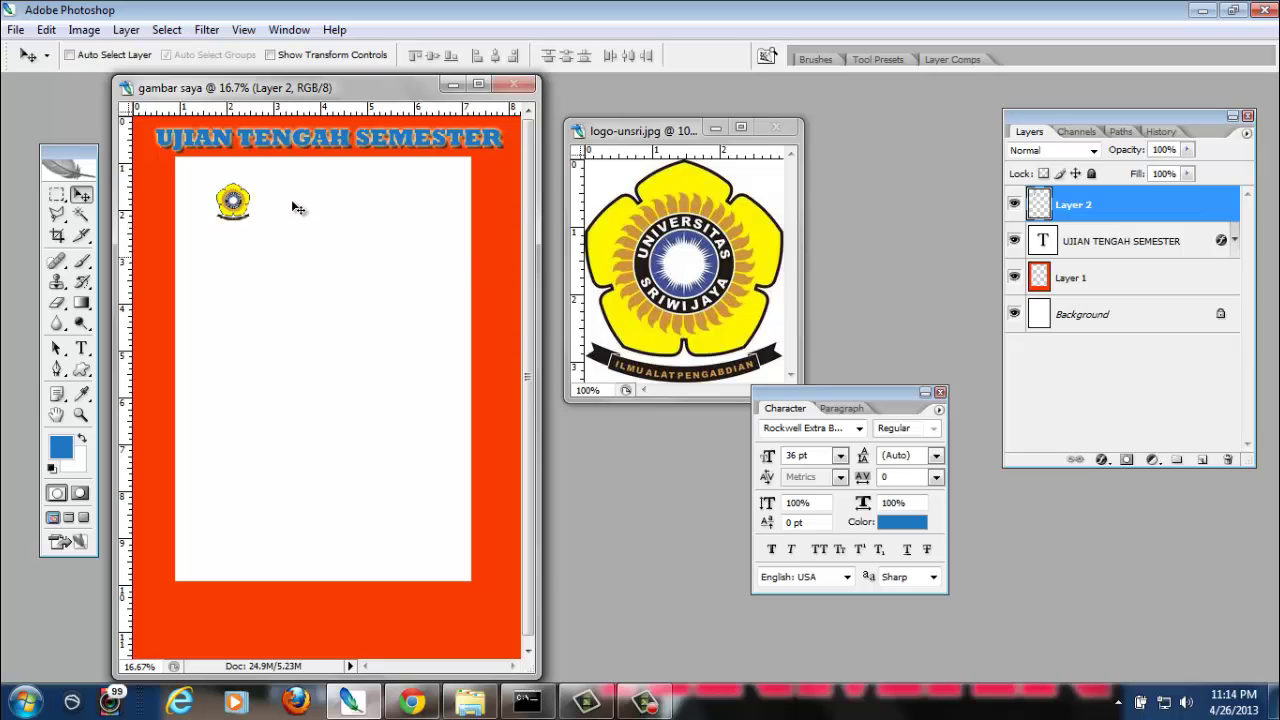
{"action": "left_click_drag", "start_coordinate": [240, 204], "coordinate": [360, 207]}
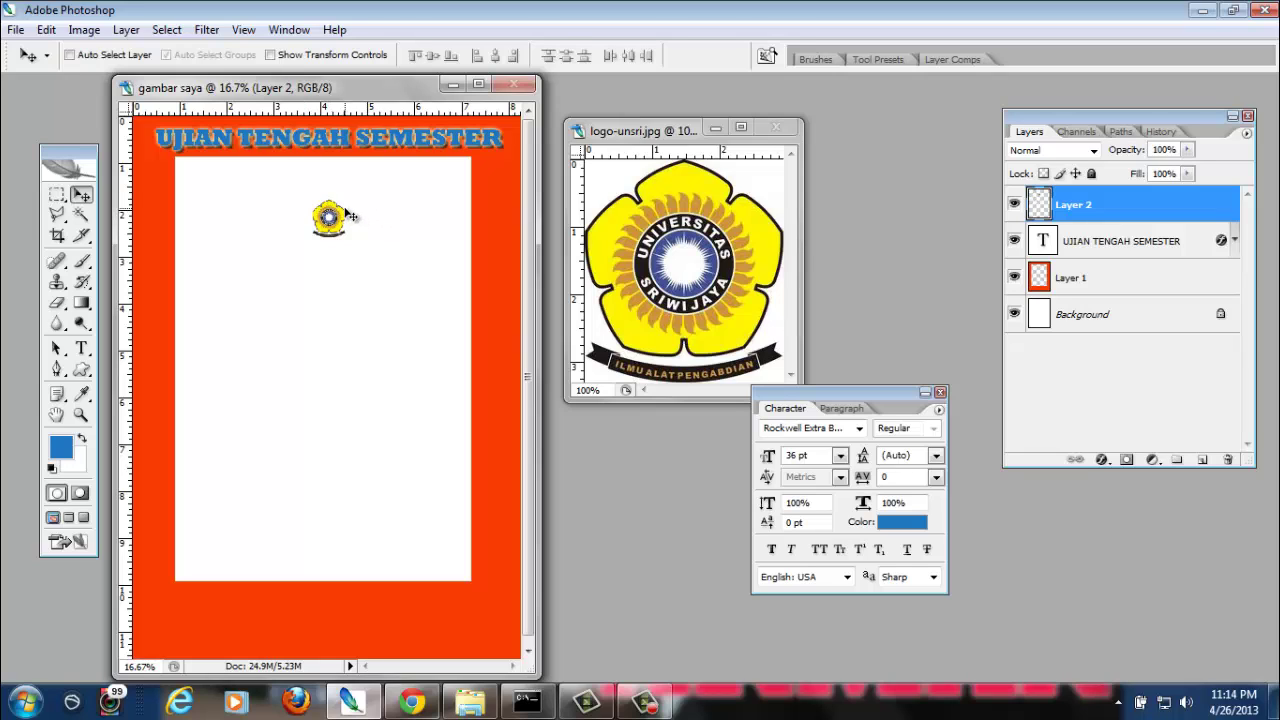
{"action": "left_click_drag", "start_coordinate": [341, 217], "coordinate": [173, 618]}
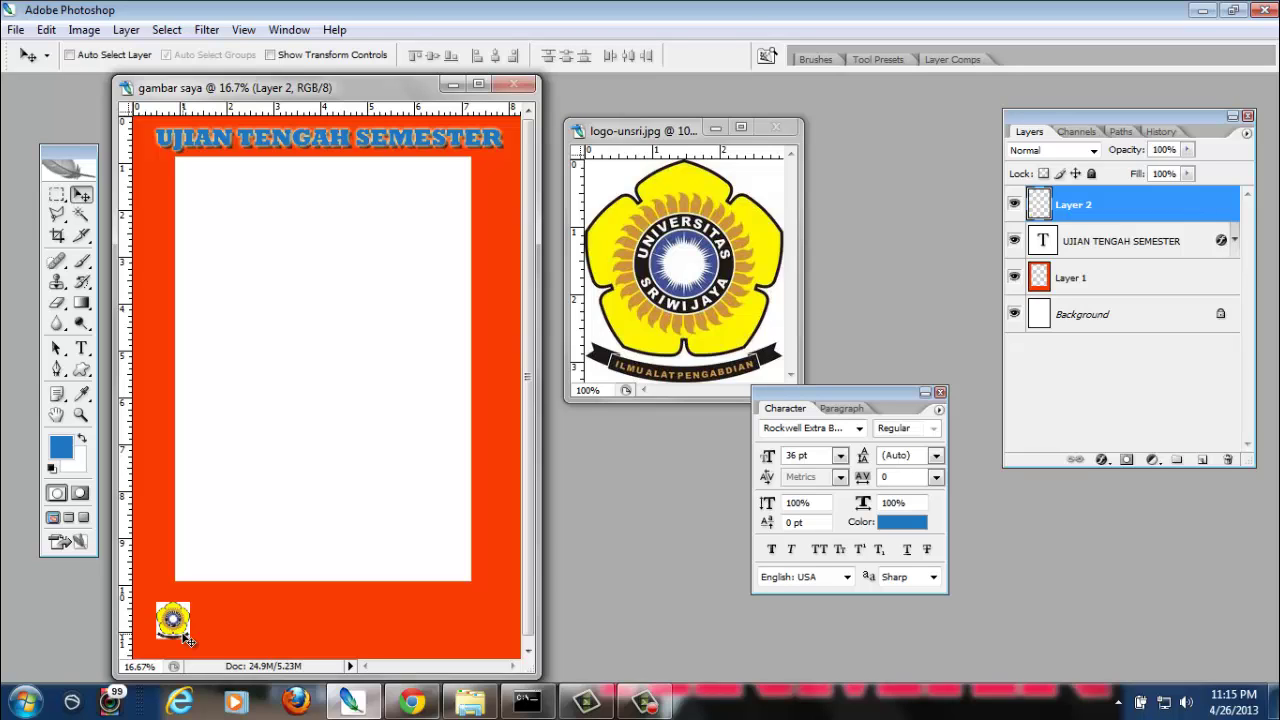
{"action": "key", "text": "ctrl+t"}
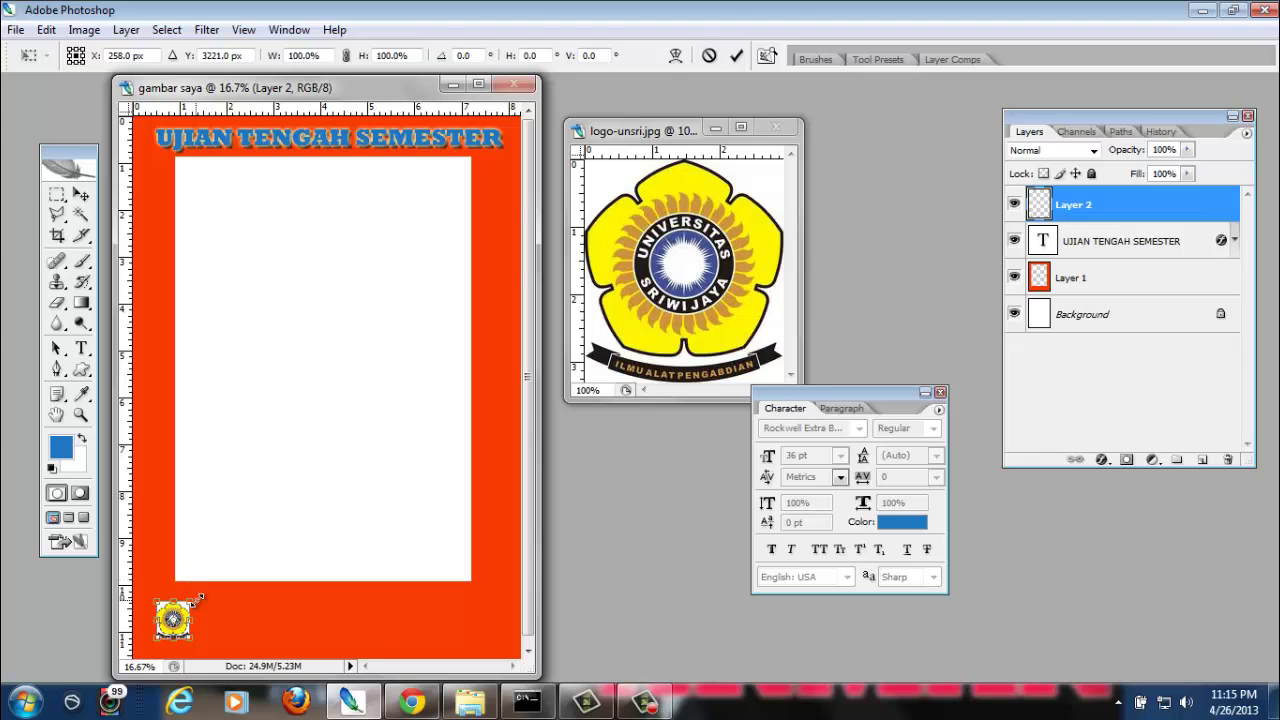
Scale the logo up to about 421% and place it in the page's bottom-right corner
{"action": "left_click_drag", "start_coordinate": [190, 603], "coordinate": [296, 485]}
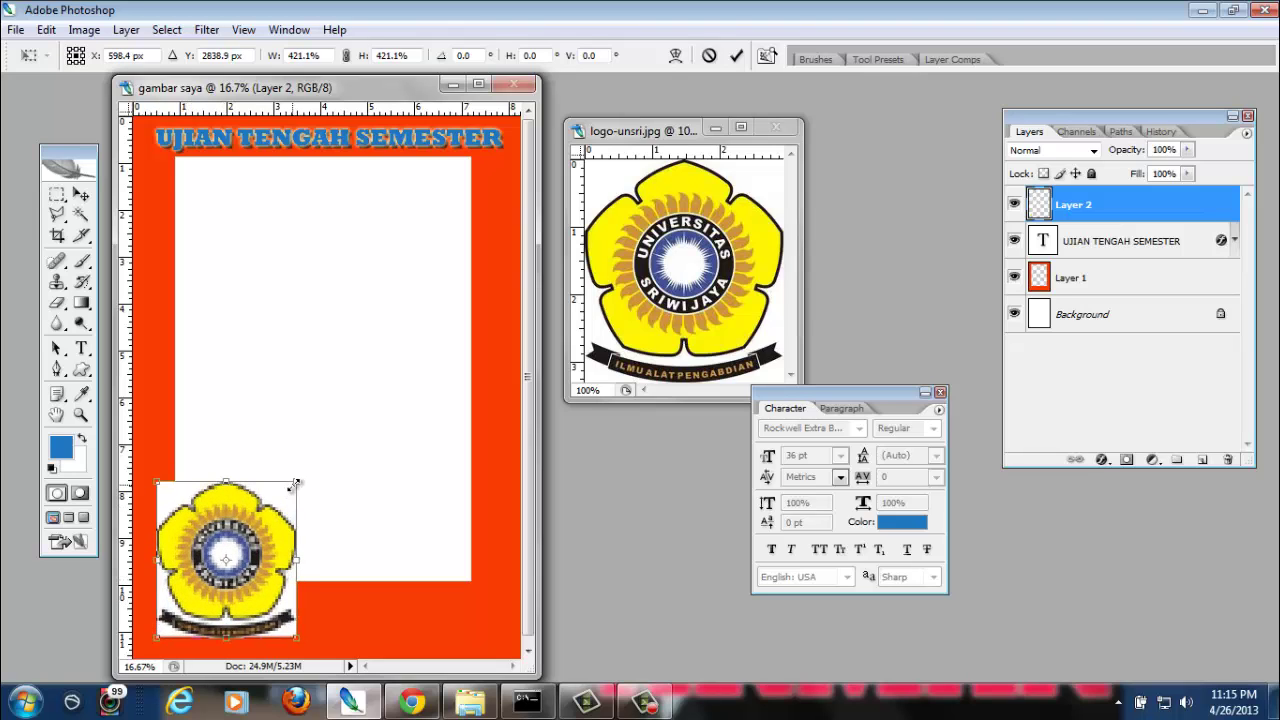
{"action": "key", "text": "Return"}
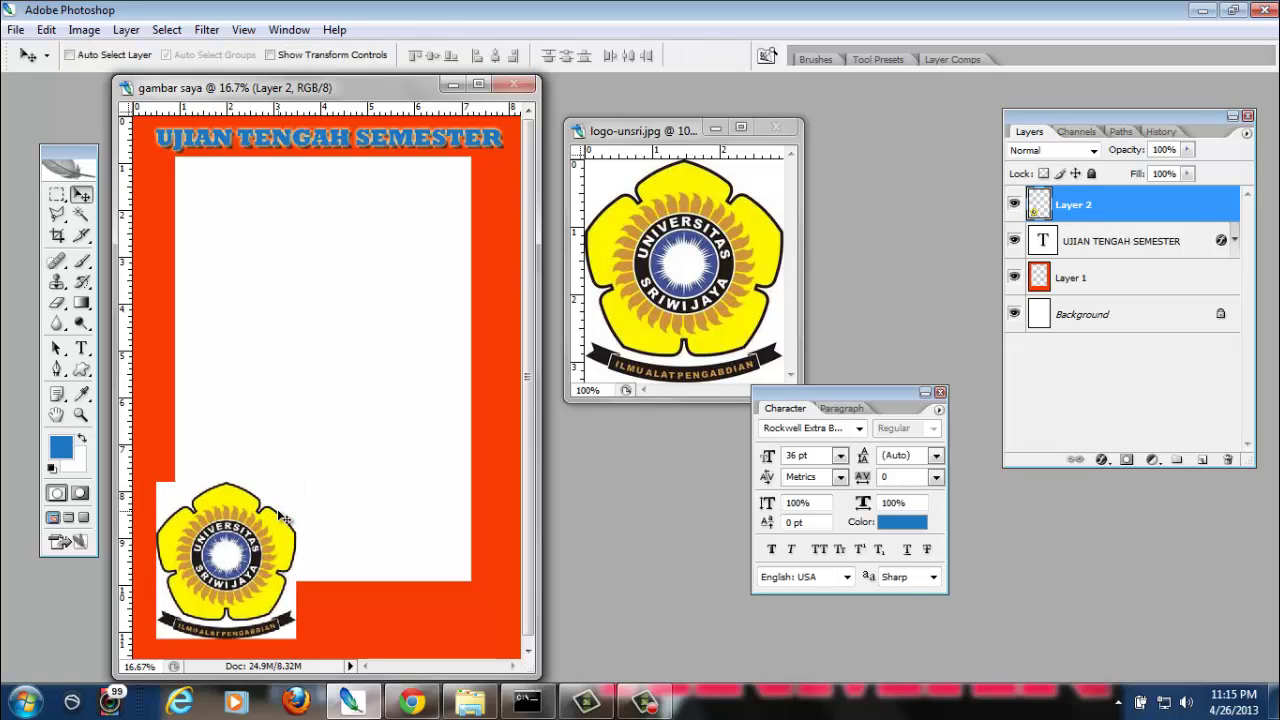
{"action": "mouse_move", "coordinate": [233, 557]}
{"action": "left_mouse_down"}
{"action": "mouse_move", "coordinate": [233, 533]}
{"action": "mouse_move", "coordinate": [225, 568]}
{"action": "left_mouse_up"}
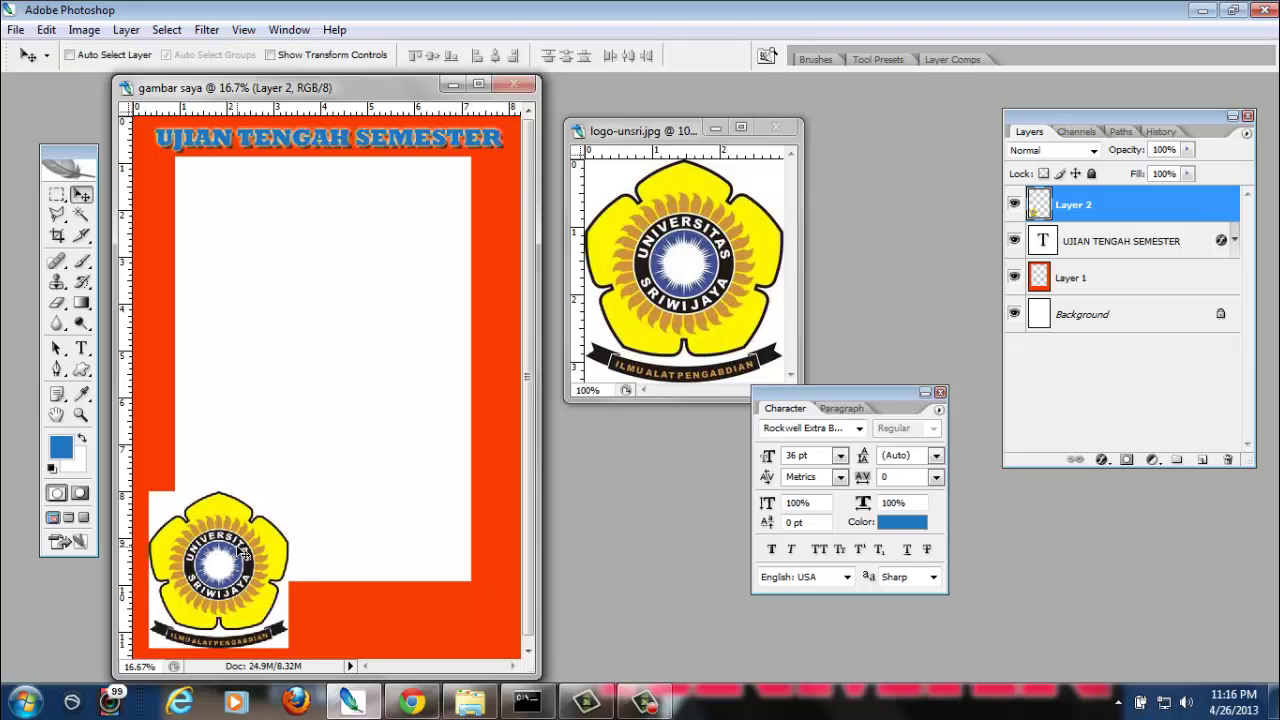
{"action": "left_click_drag", "start_coordinate": [197, 580], "coordinate": [357, 371]}
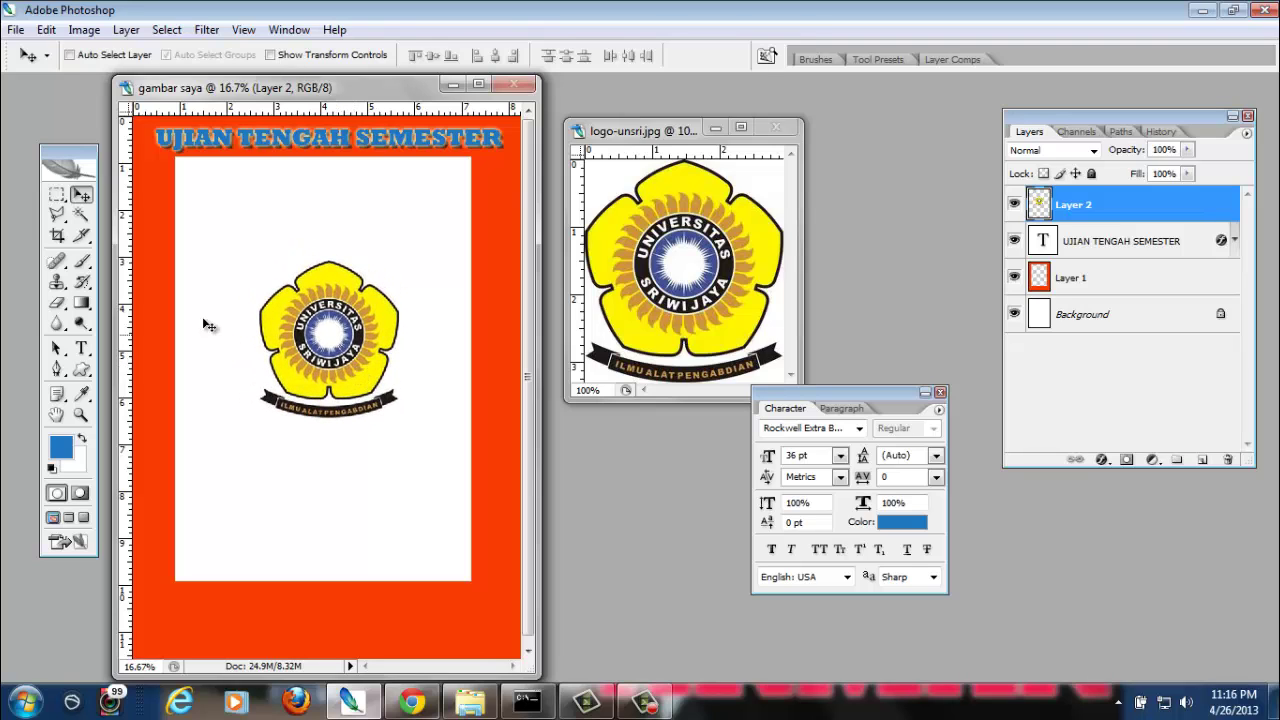
{"action": "left_click_drag", "start_coordinate": [306, 328], "coordinate": [416, 561]}
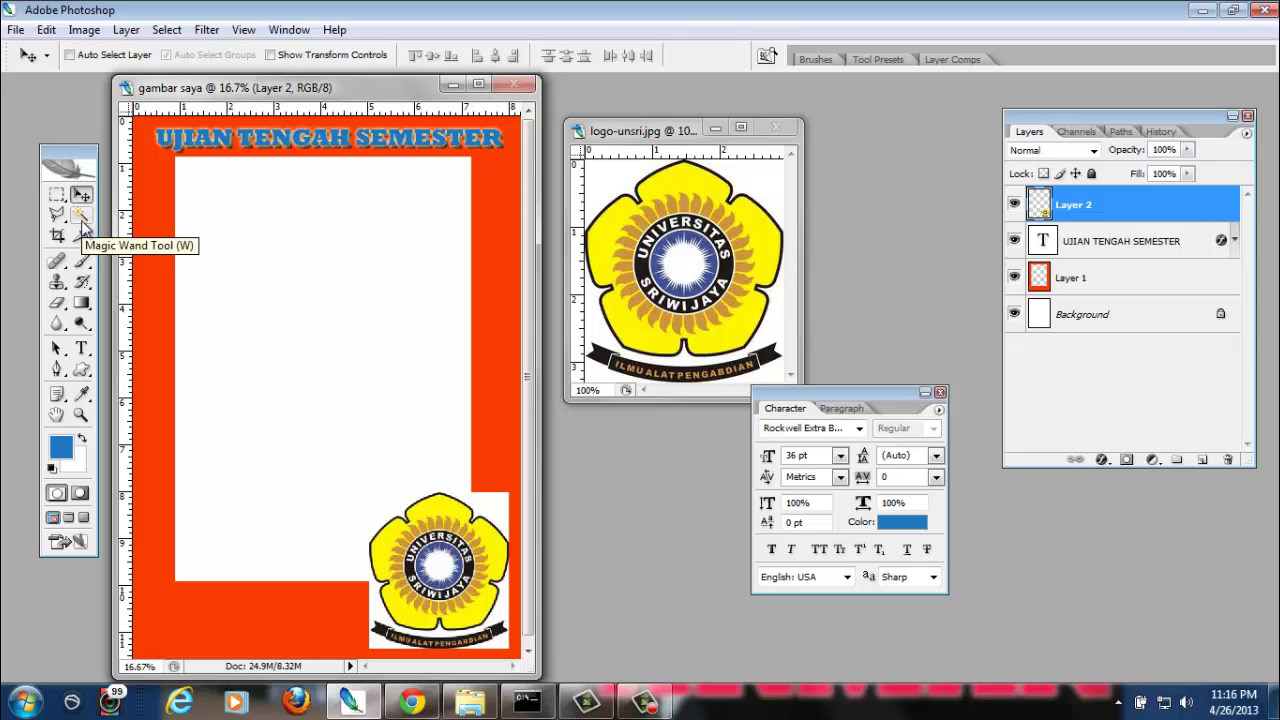
Magic-wand select and delete the white areas above, beside and below the logo, then deselect
{"action": "left_click", "coordinate": [83, 216]}
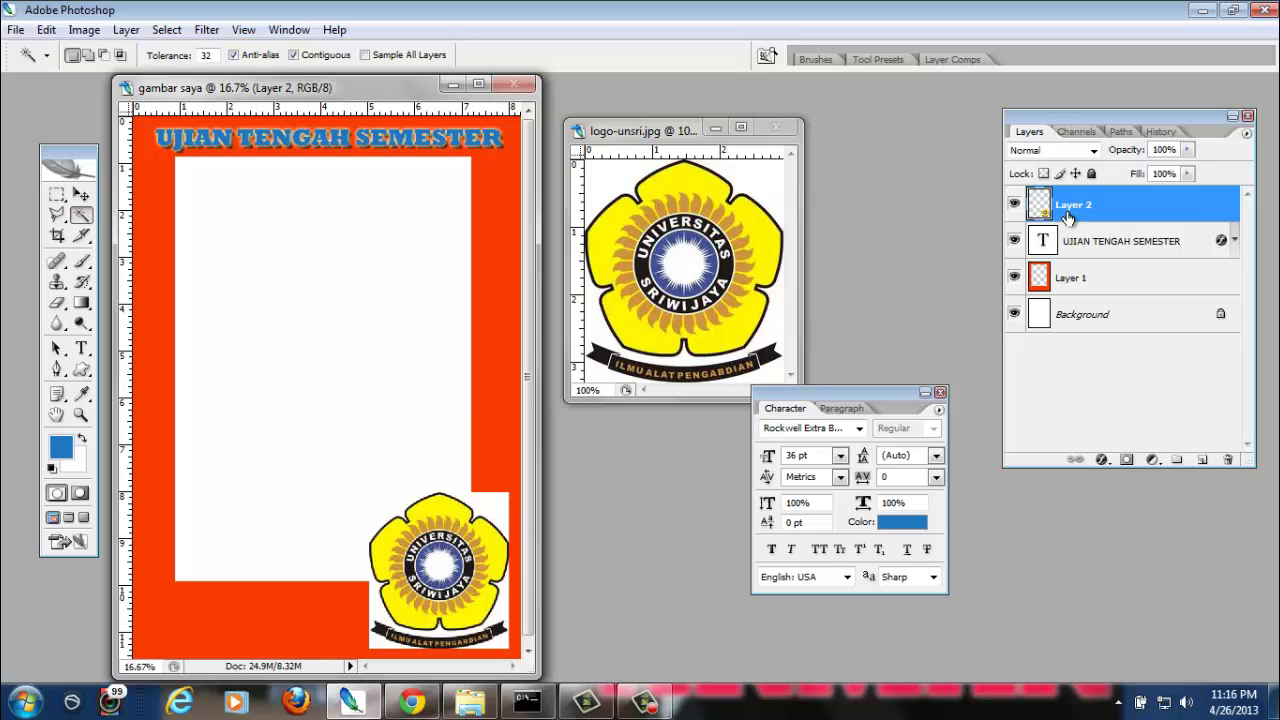
{"action": "left_click", "coordinate": [488, 508]}
{"action": "key", "text": "Delete"}
{"action": "left_click", "coordinate": [392, 512]}
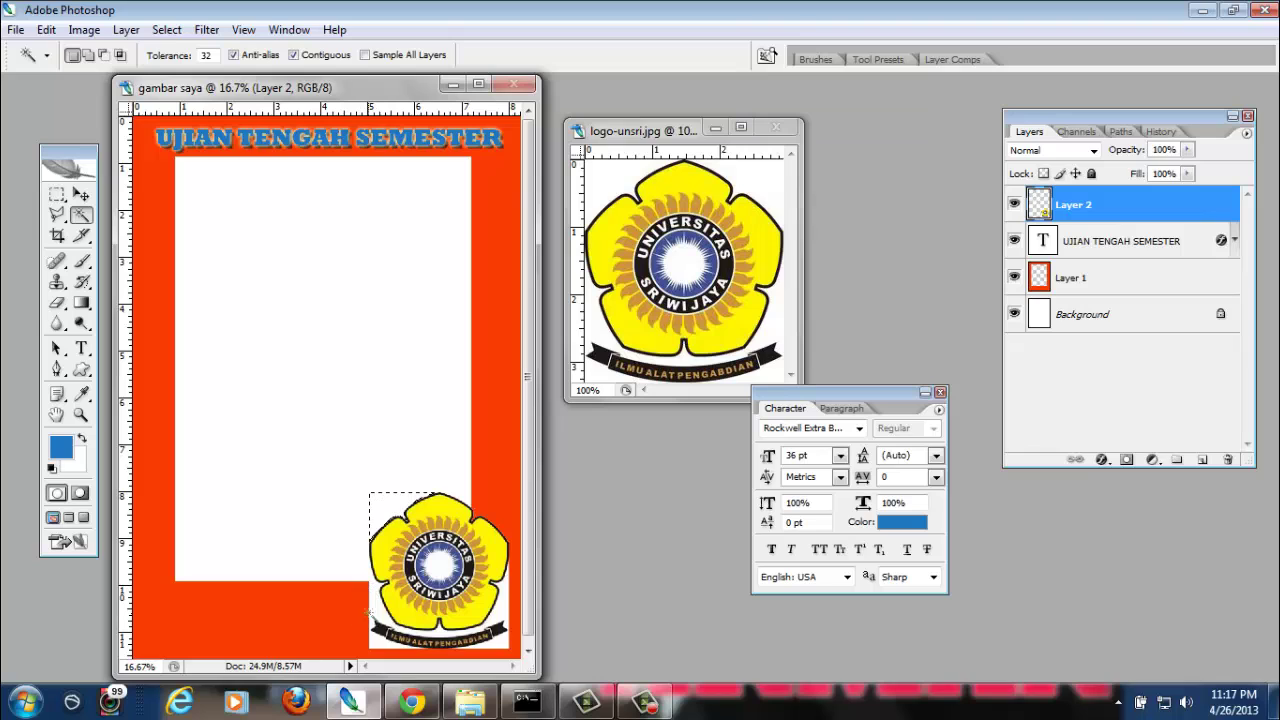
{"action": "key", "text": "Delete"}
{"action": "left_click", "coordinate": [389, 612]}
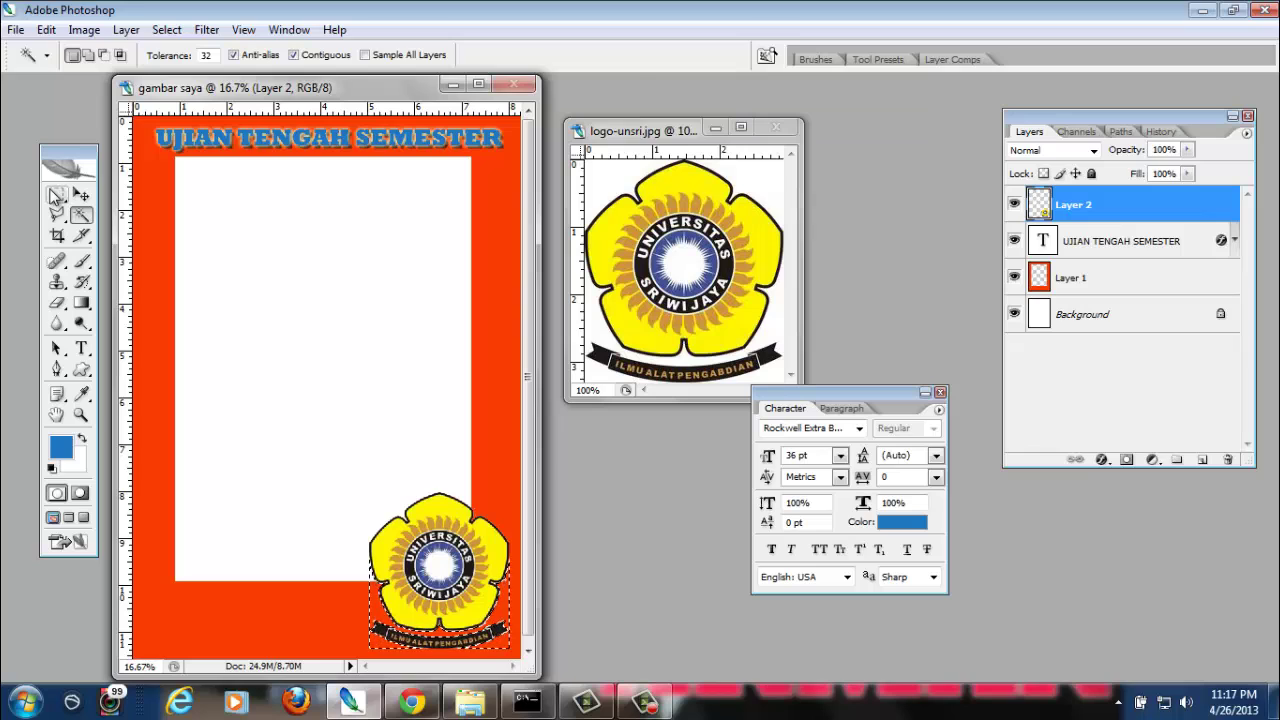
{"action": "left_click", "coordinate": [57, 196]}
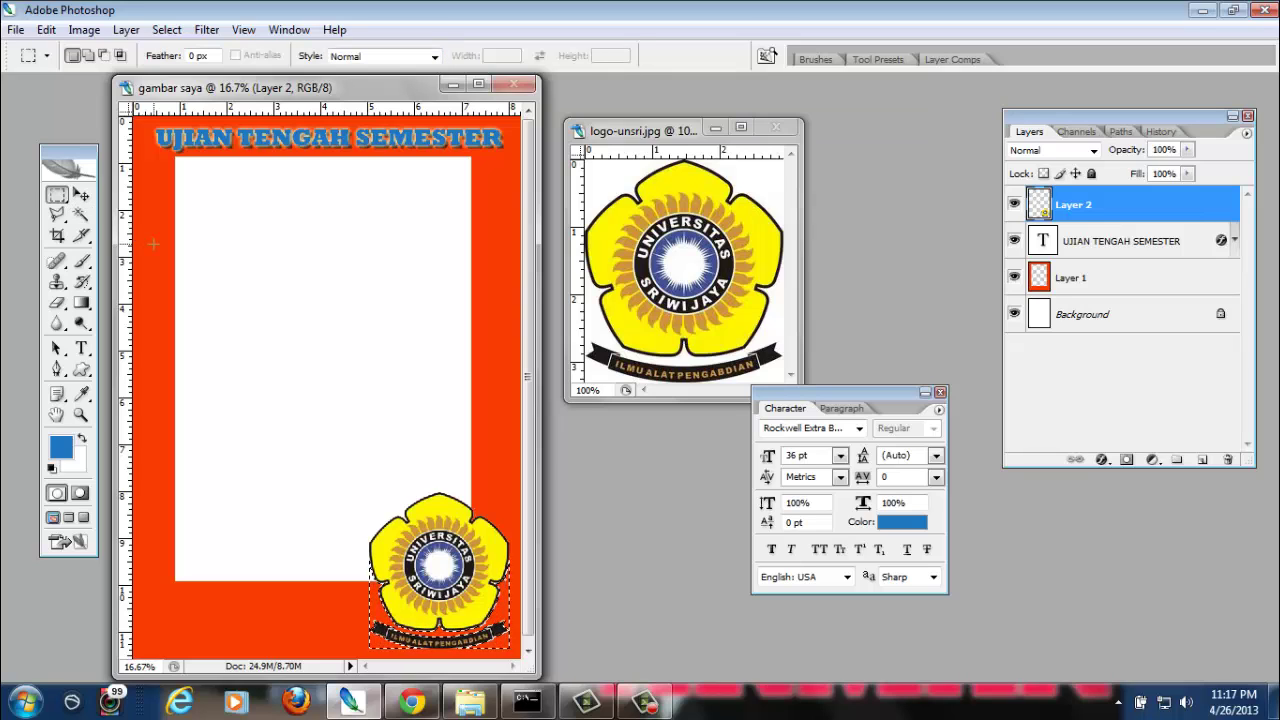
{"action": "left_click", "coordinate": [430, 239]}
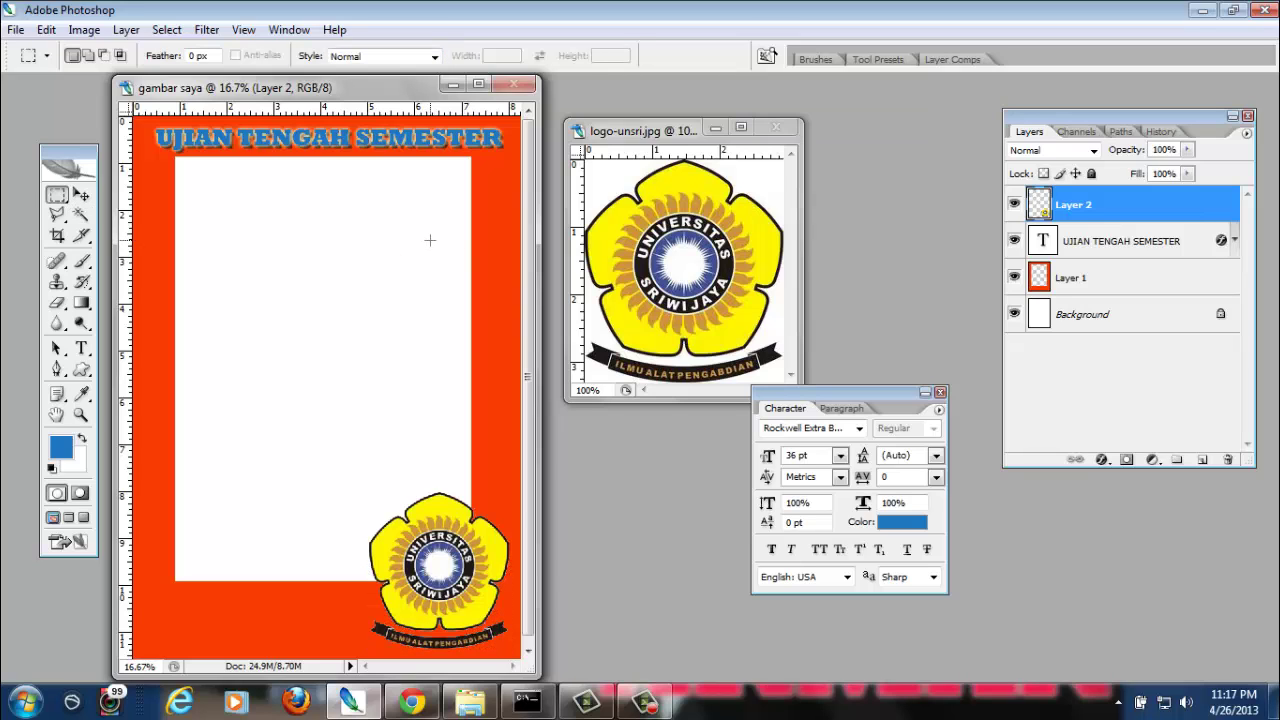
Shift the logo left so it sits horizontally centred along the bottom of the page
{"action": "left_click", "coordinate": [81, 195]}
{"action": "left_click_drag", "start_coordinate": [402, 568], "coordinate": [380, 600]}
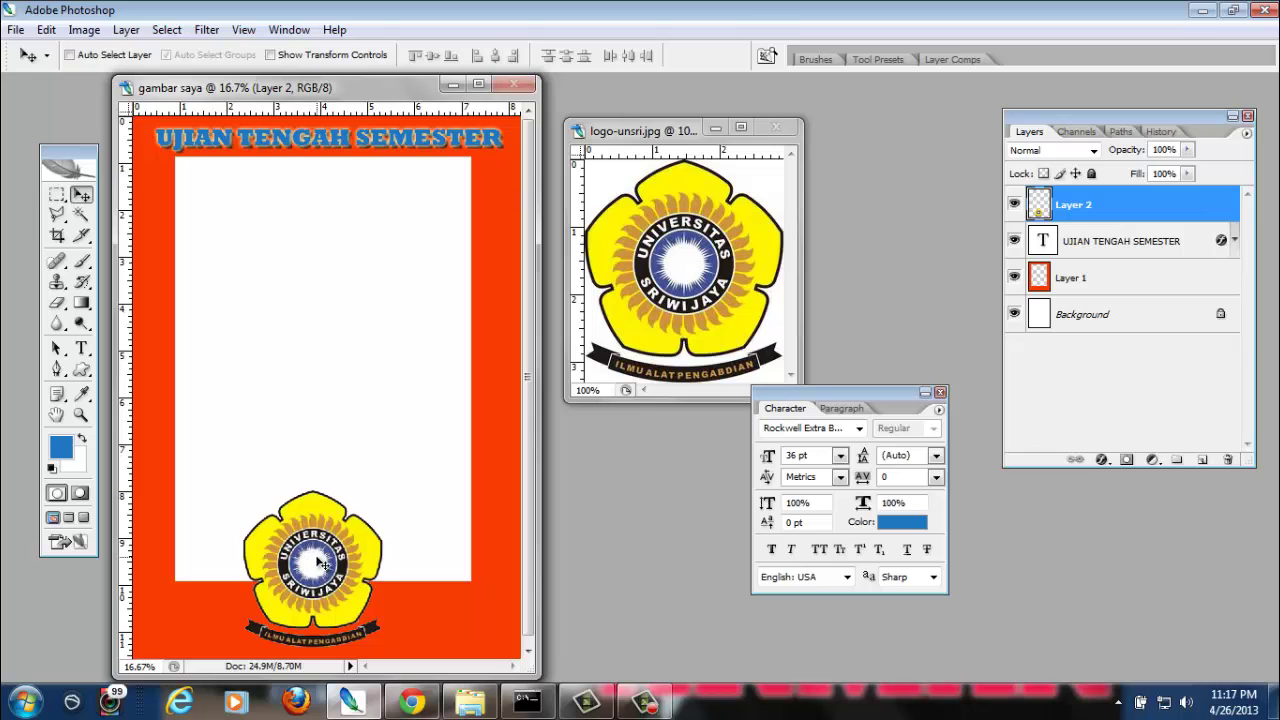
{"action": "mouse_move", "coordinate": [328, 558]}
{"action": "left_mouse_down"}
{"action": "mouse_move", "coordinate": [296, 426]}
{"action": "mouse_move", "coordinate": [310, 248]}
{"action": "mouse_move", "coordinate": [343, 266]}
{"action": "mouse_move", "coordinate": [355, 478]}
{"action": "mouse_move", "coordinate": [343, 574]}
{"action": "mouse_move", "coordinate": [325, 590]}
{"action": "mouse_move", "coordinate": [350, 585]}
{"action": "mouse_move", "coordinate": [316, 330]}
{"action": "mouse_move", "coordinate": [410, 552]}
{"action": "mouse_move", "coordinate": [347, 564]}
{"action": "left_mouse_up"}
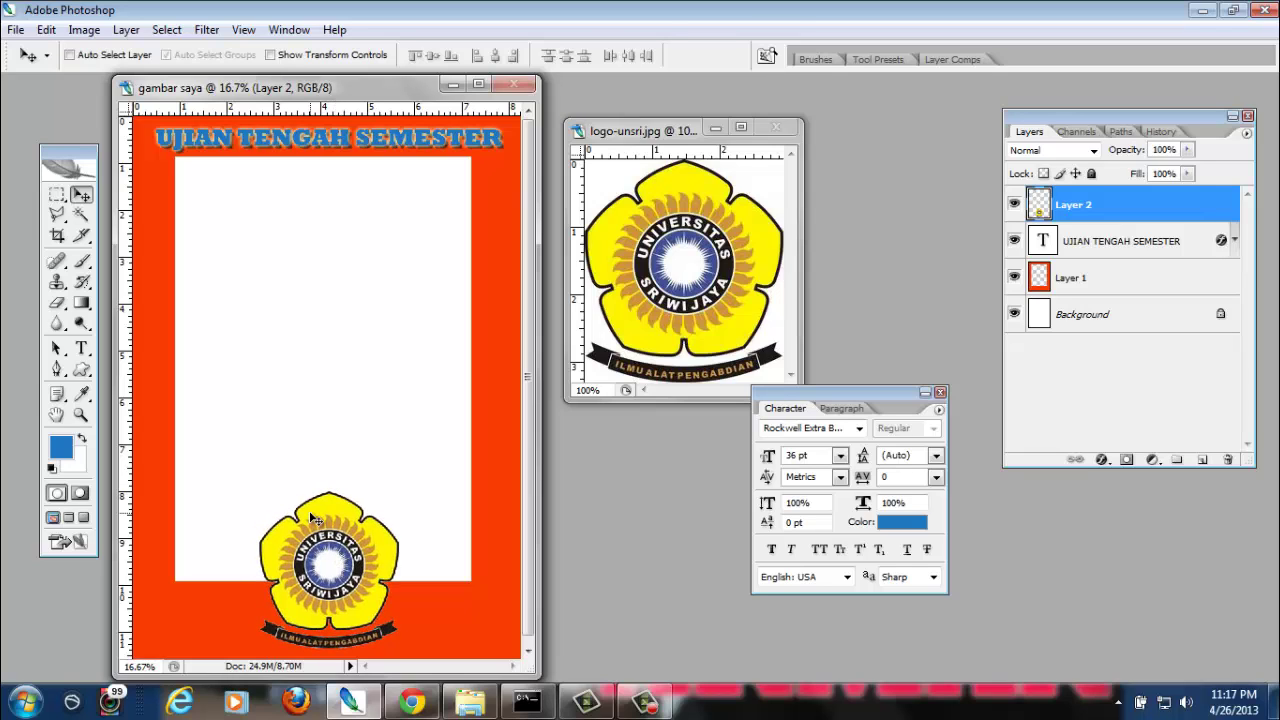
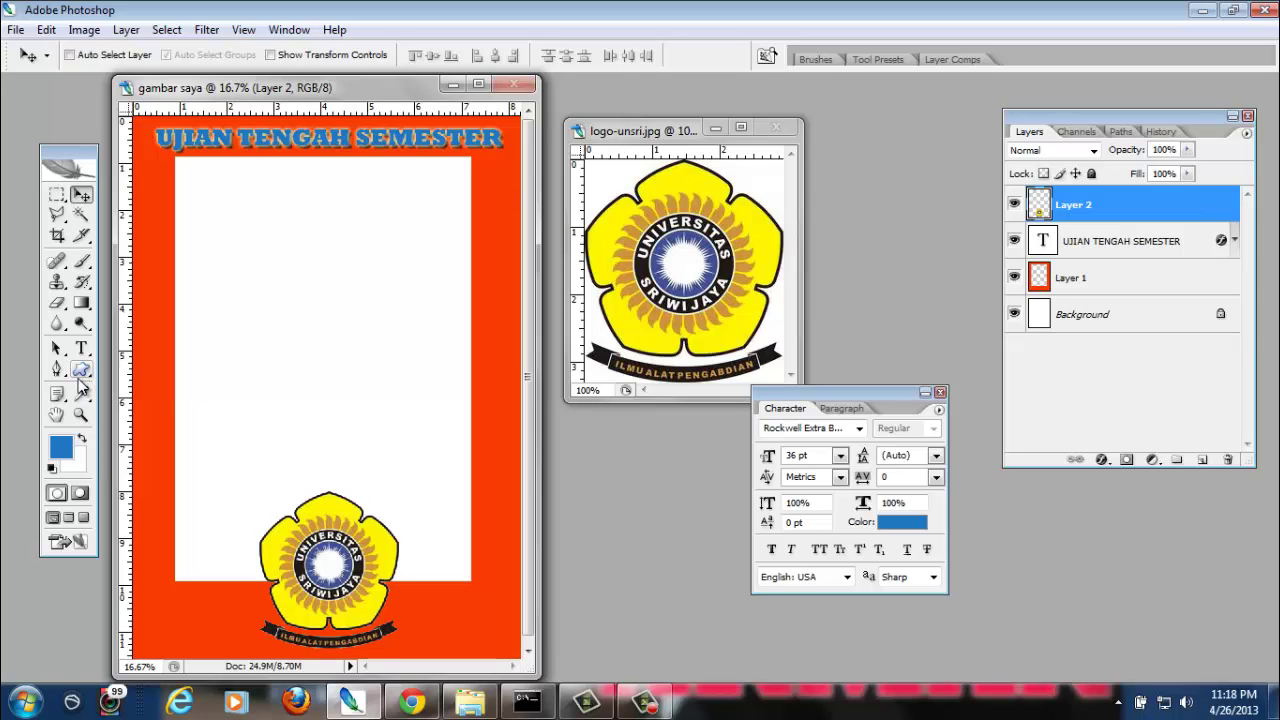
Choose the Custom Shape tool and pick the two-walking-people shape from the library
{"action": "left_click", "coordinate": [79, 378]}
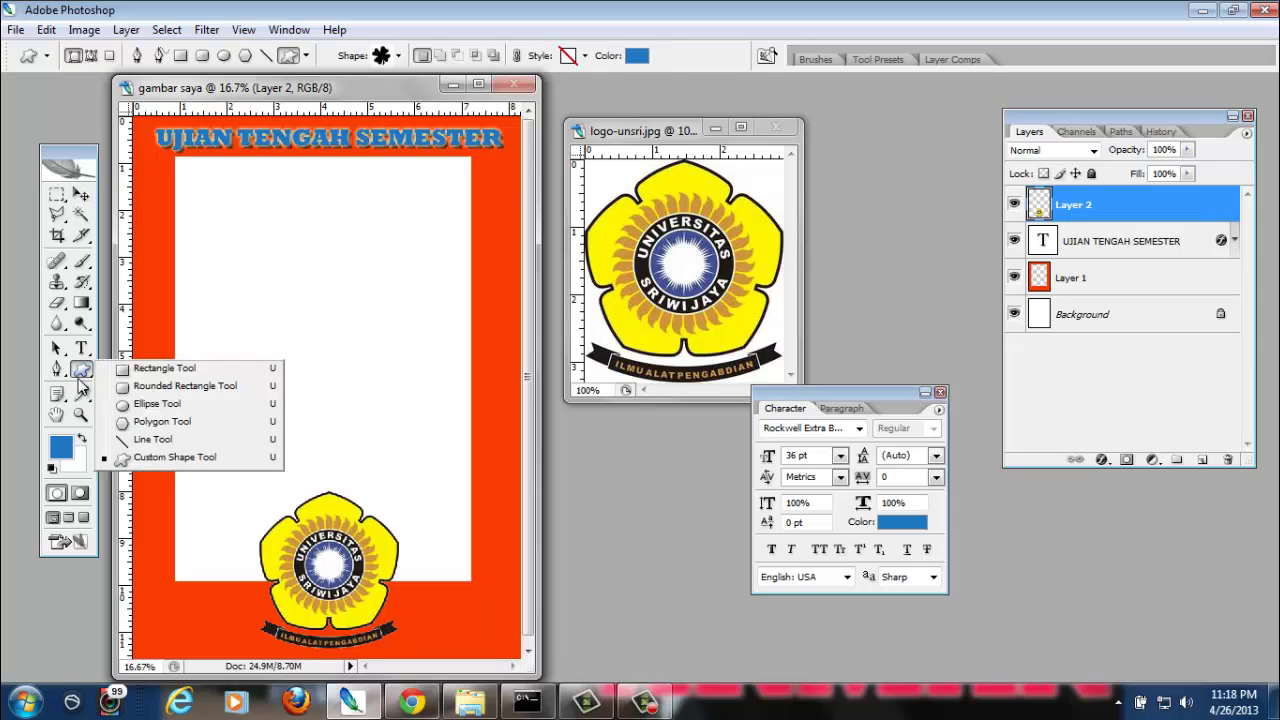
{"action": "left_click", "coordinate": [170, 460]}
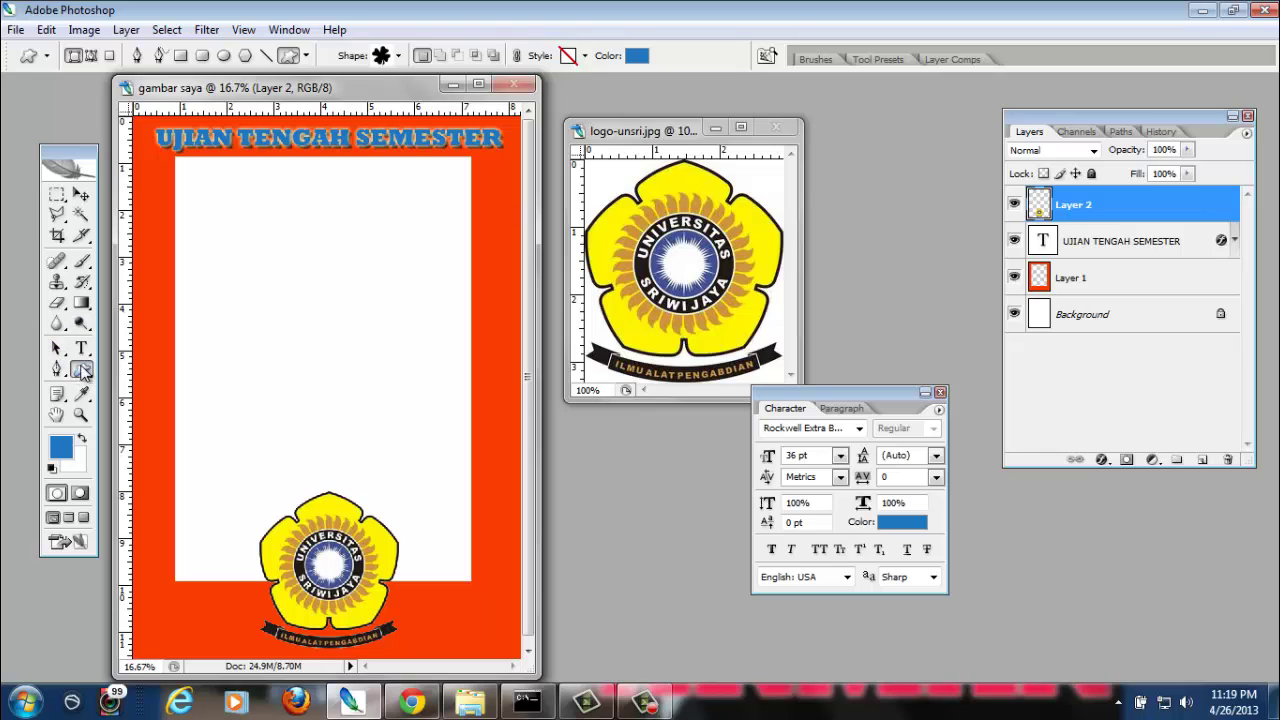
{"action": "left_click", "coordinate": [399, 56]}
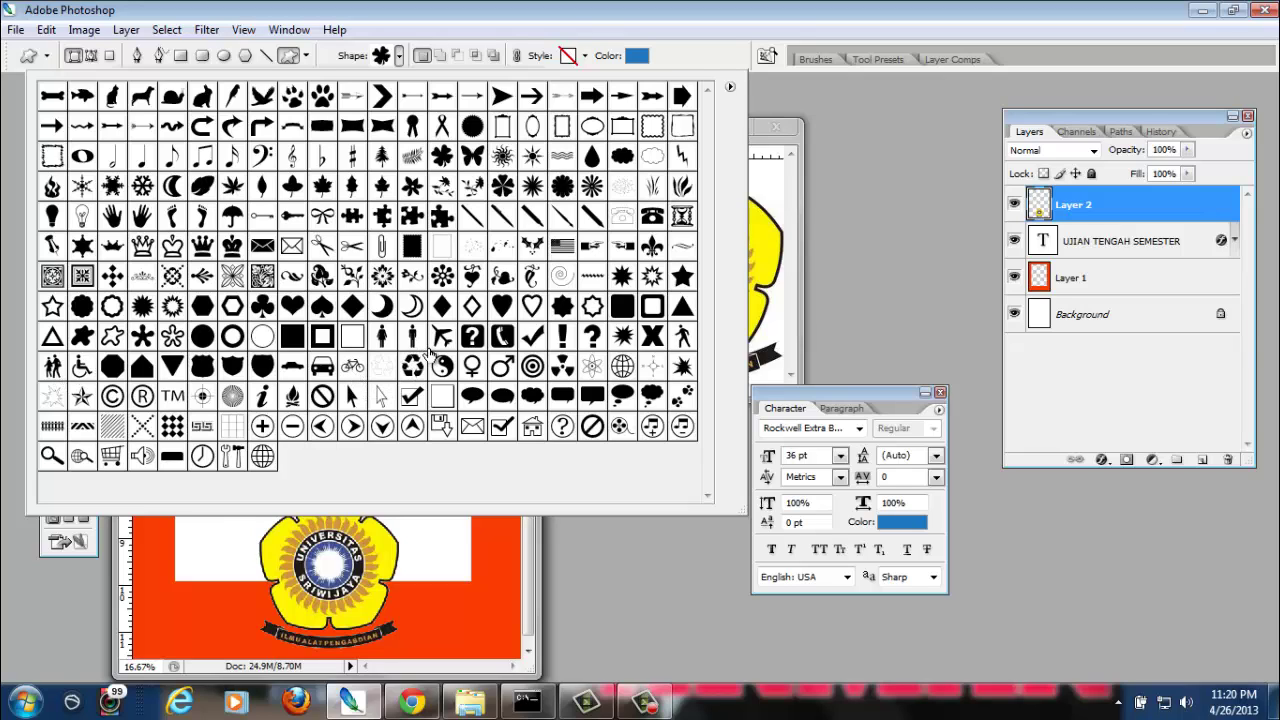
{"action": "left_click", "coordinate": [57, 369]}
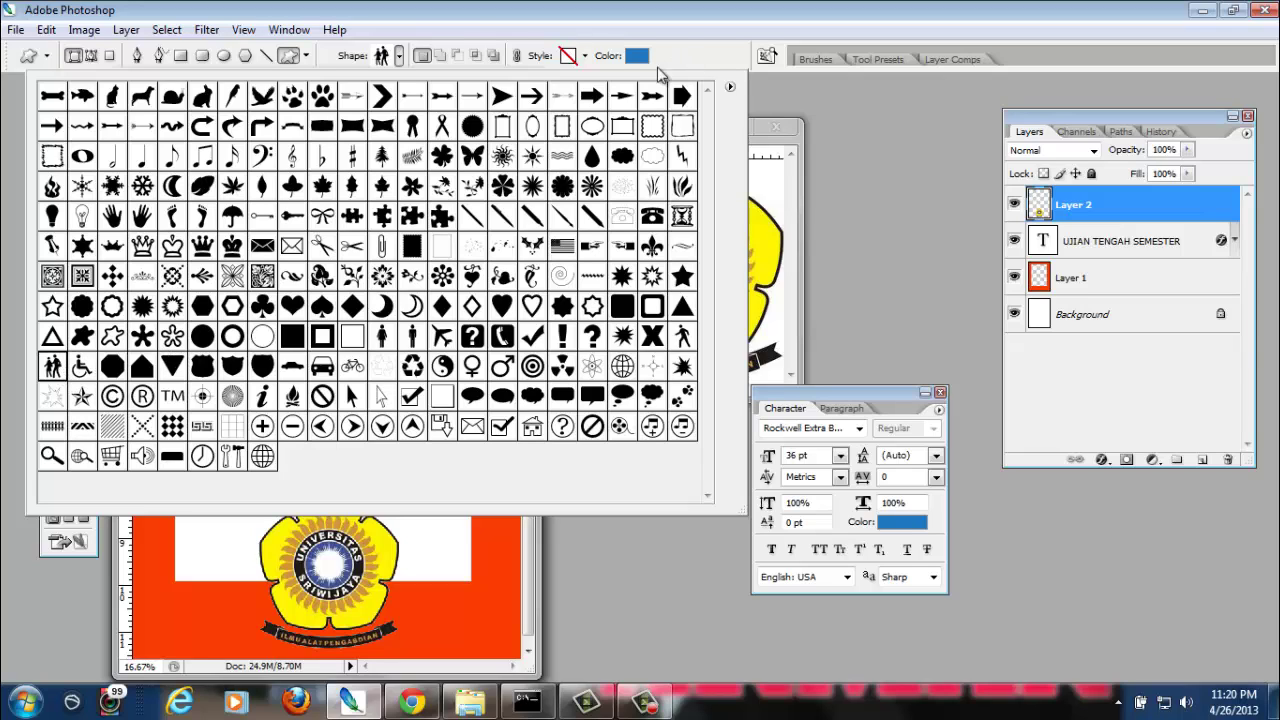
{"action": "left_click", "coordinate": [698, 49]}
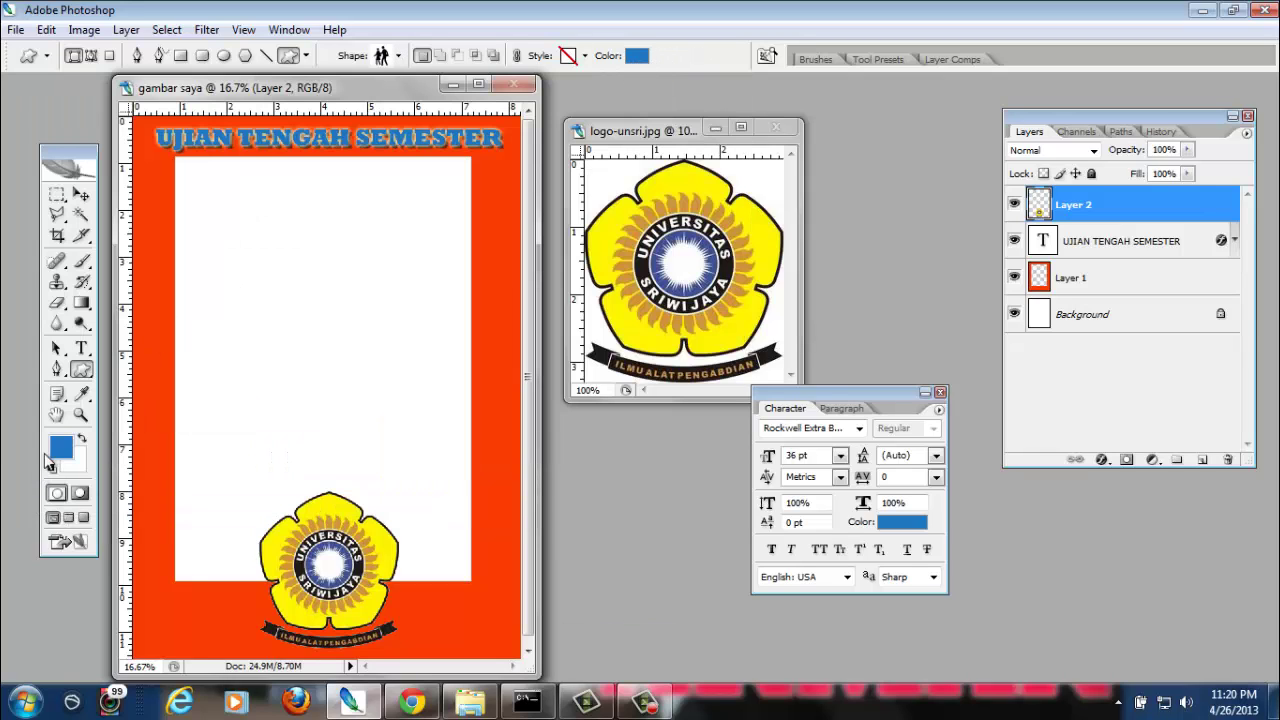
Set the shape colour to purple #b61fe7 and draw the two-people figure at the upper left of the white panel
{"action": "left_click", "coordinate": [637, 55]}
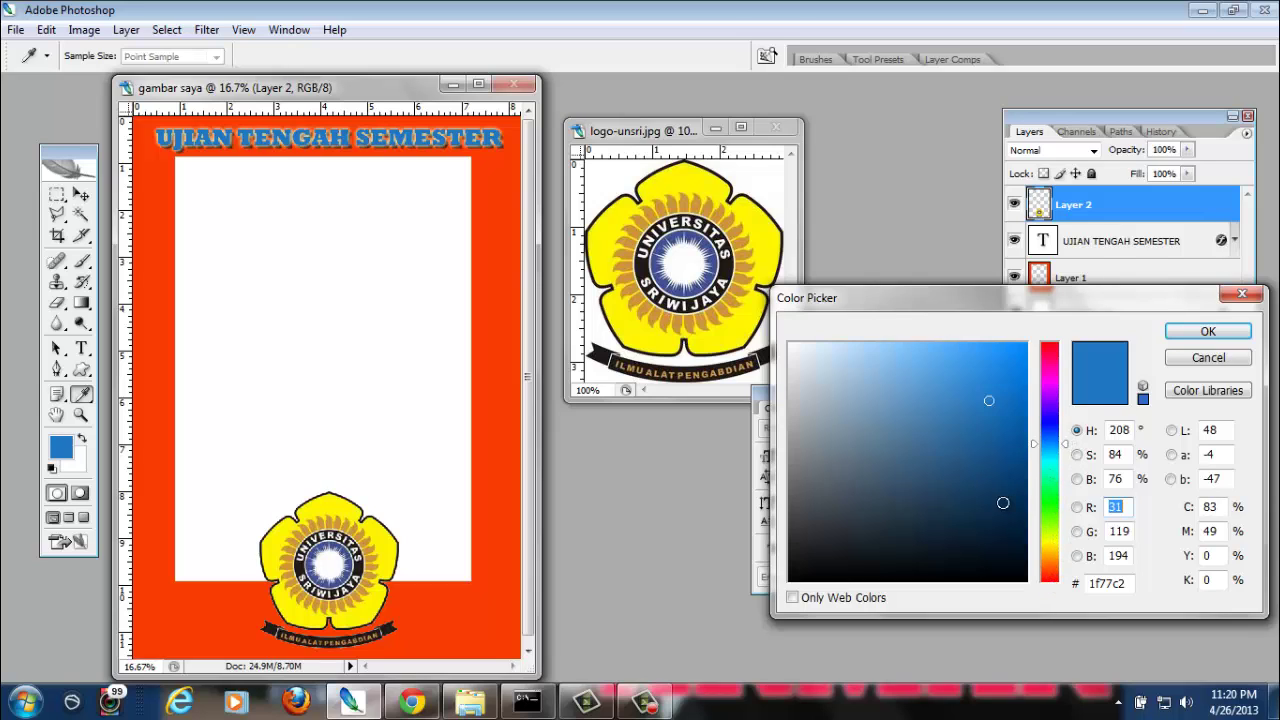
{"action": "left_click", "coordinate": [1049, 394]}
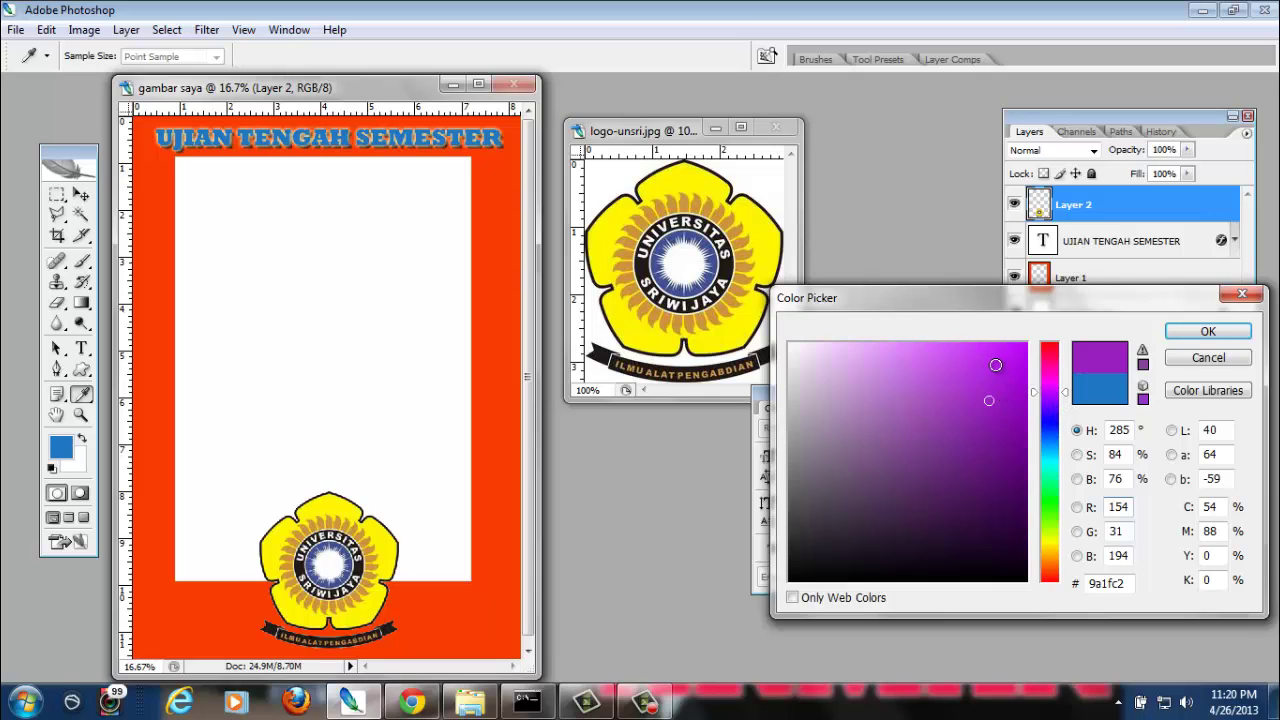
{"action": "left_click", "coordinate": [995, 365]}
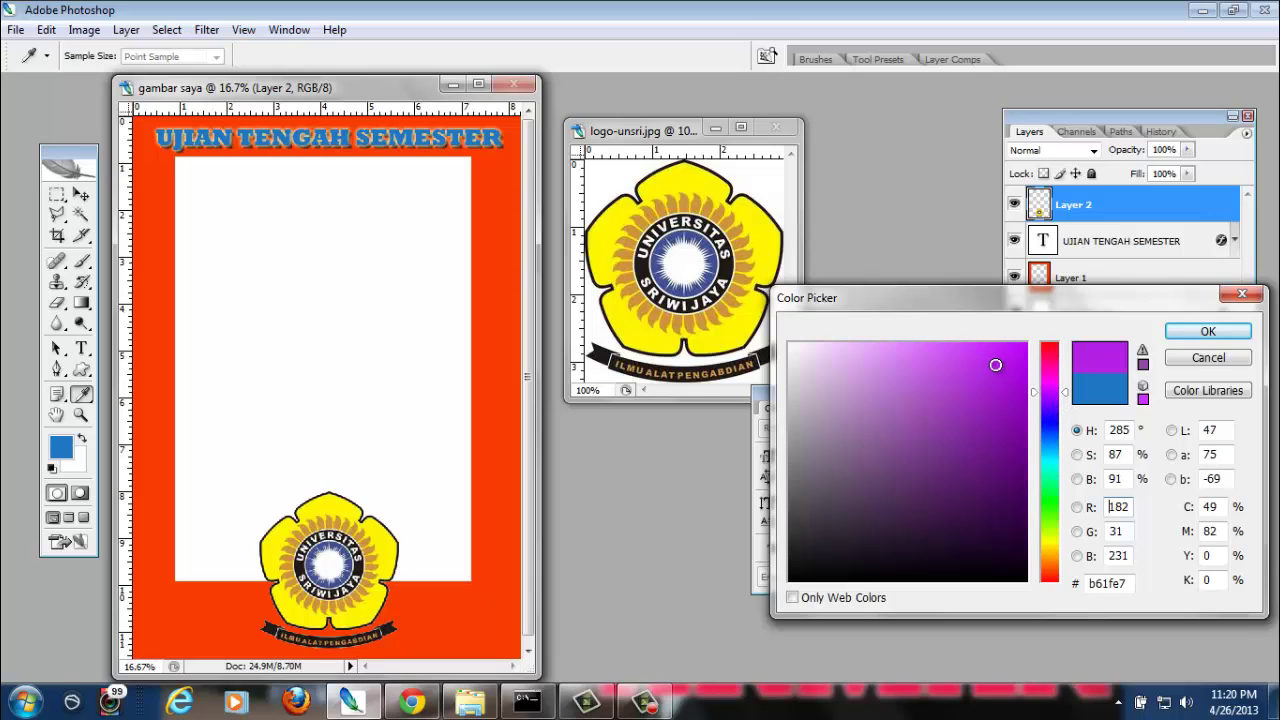
{"action": "left_click", "coordinate": [1191, 335]}
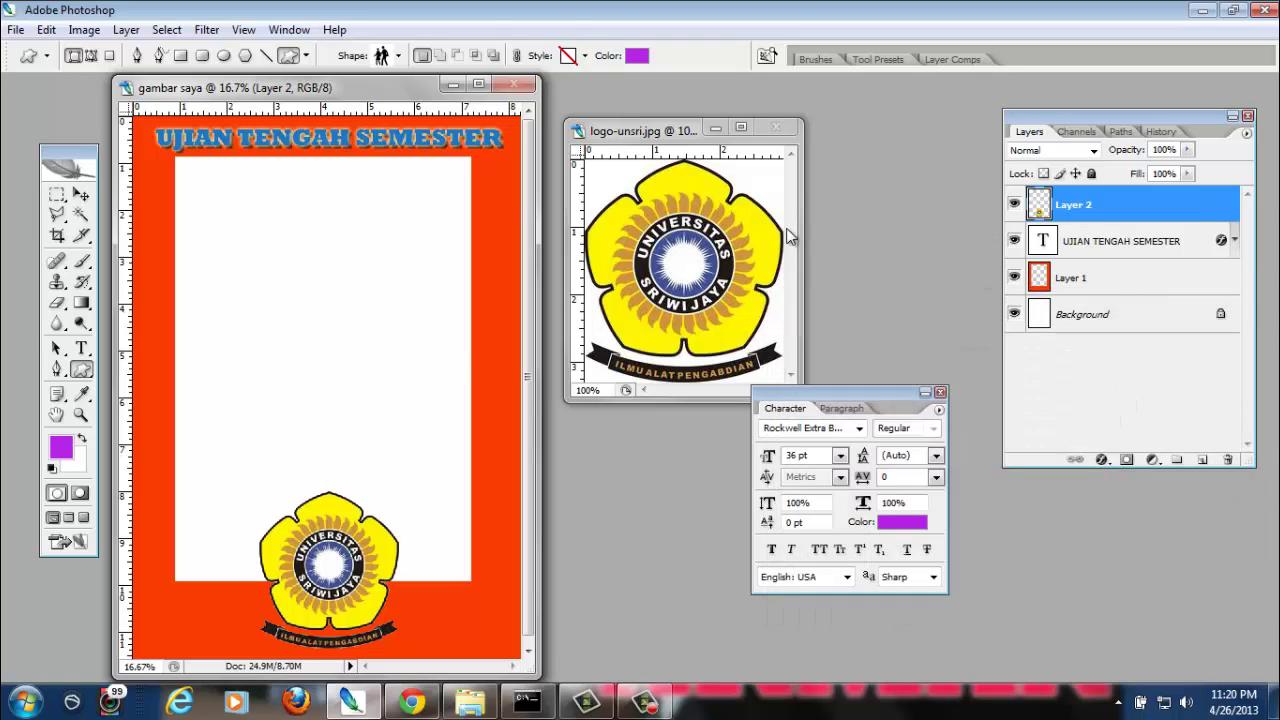
{"action": "left_click_drag", "start_coordinate": [226, 230], "coordinate": [368, 378]}
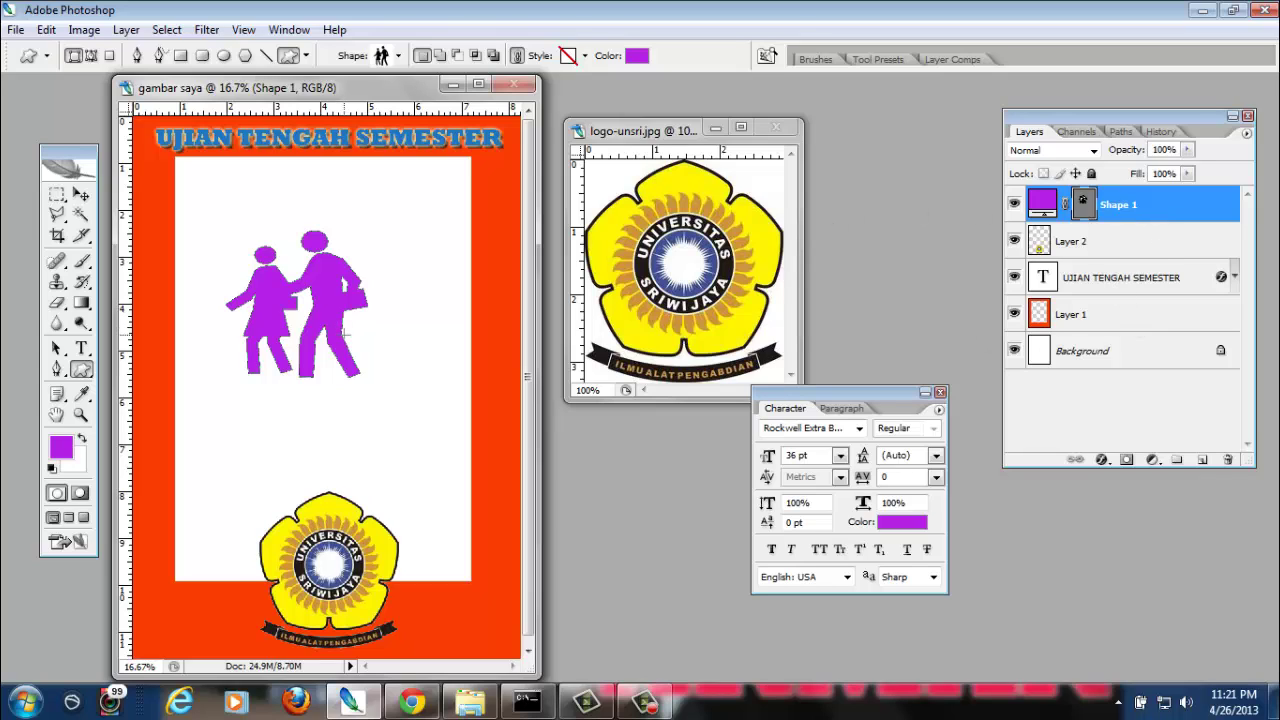
Drag the purple Shape 1 figure to the left middle of the panel and start Free Transform
{"action": "left_click", "coordinate": [80, 196]}
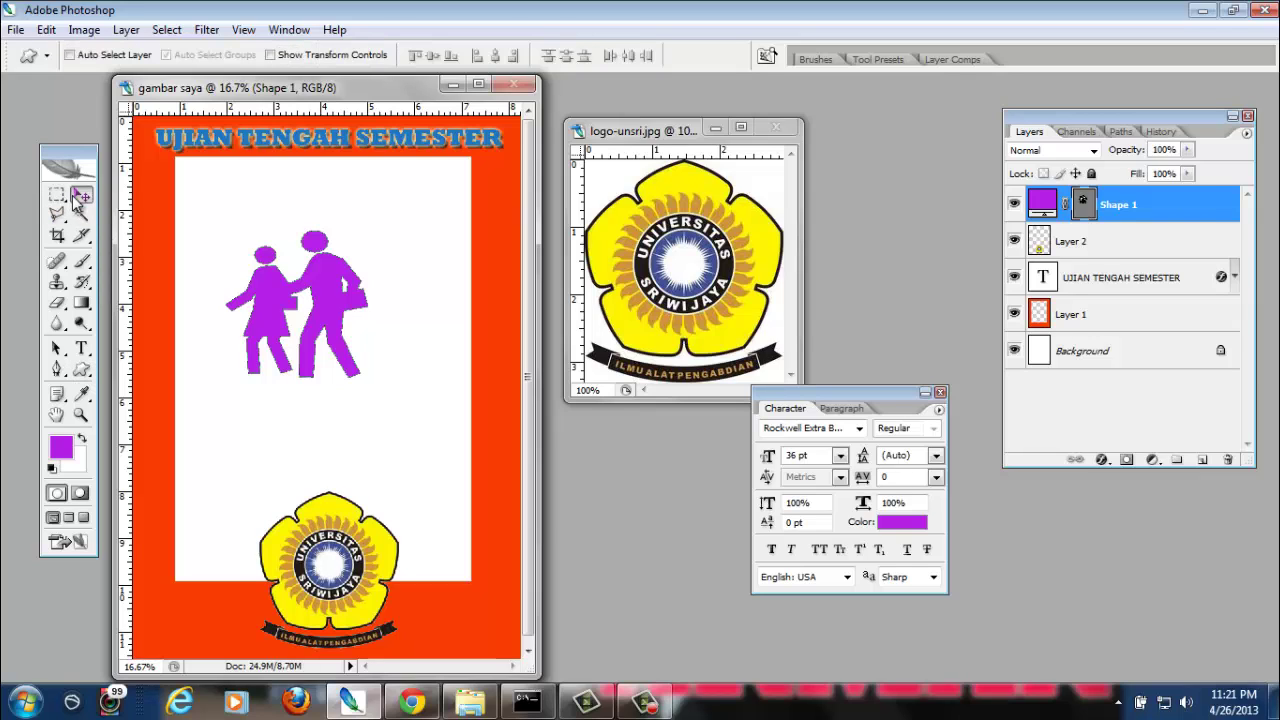
{"action": "left_click_drag", "start_coordinate": [340, 285], "coordinate": [321, 333]}
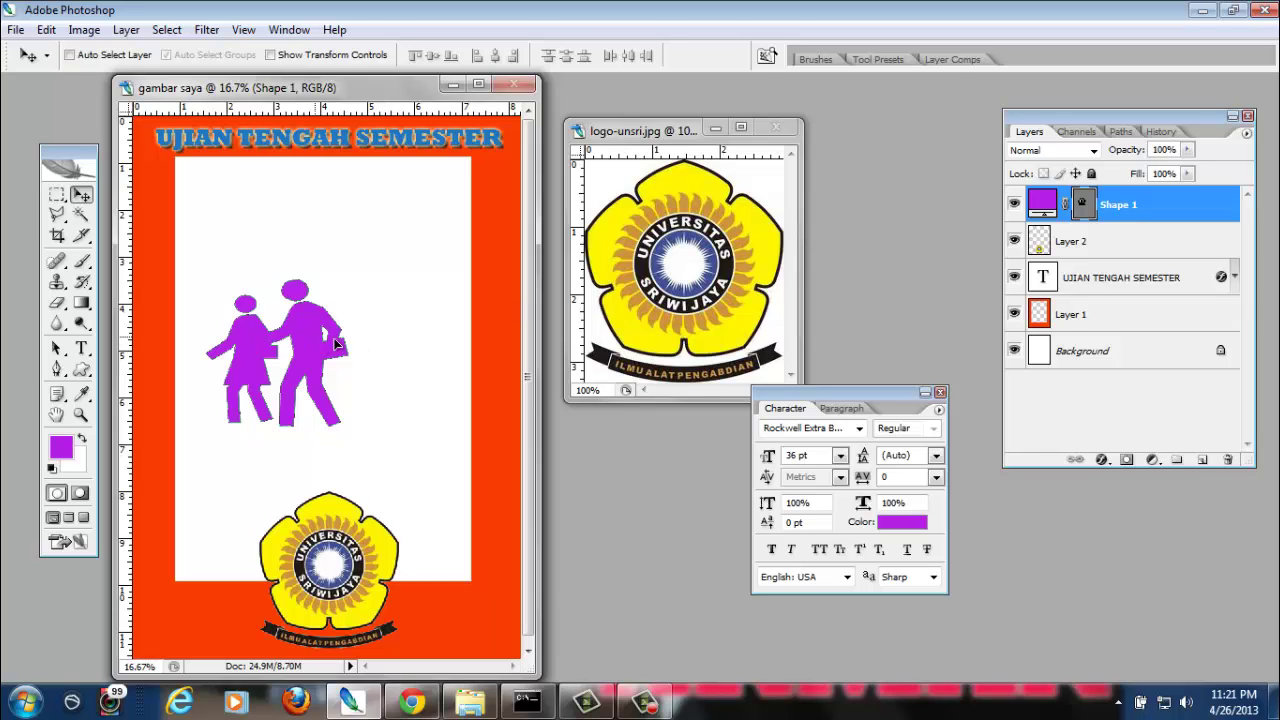
{"action": "left_click_drag", "start_coordinate": [310, 342], "coordinate": [432, 344]}
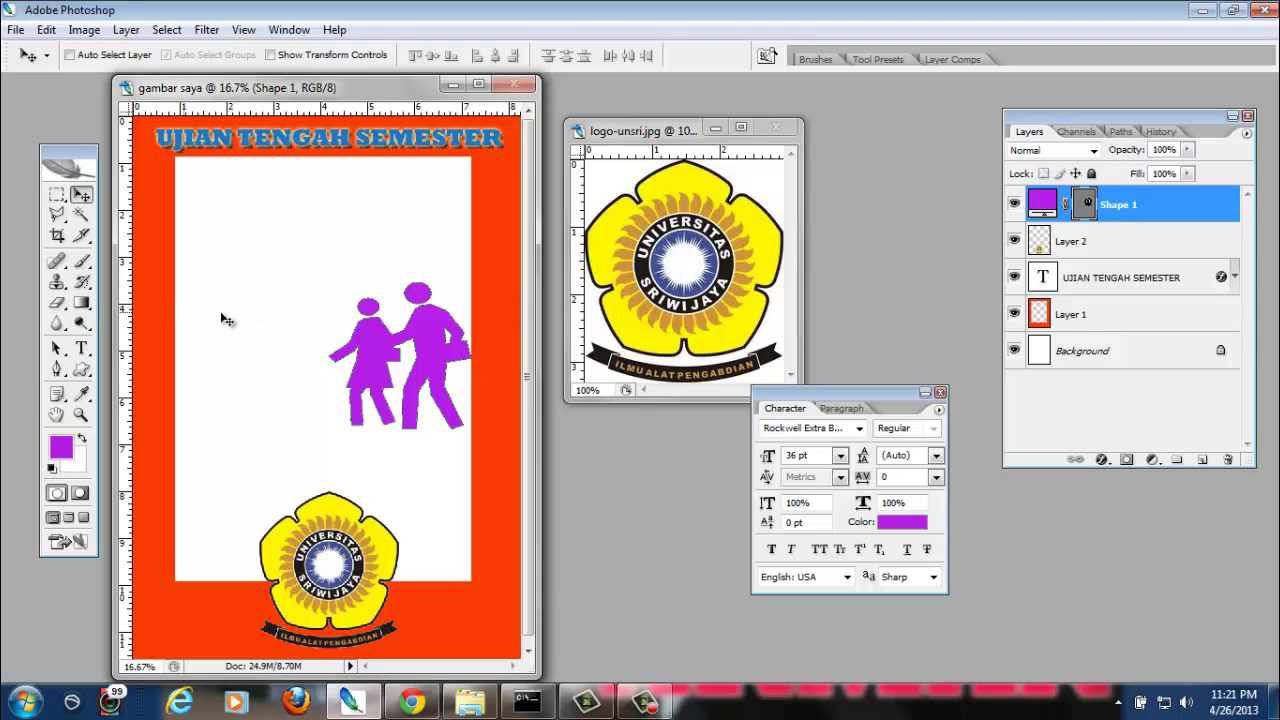
{"action": "left_click_drag", "start_coordinate": [421, 344], "coordinate": [268, 381]}
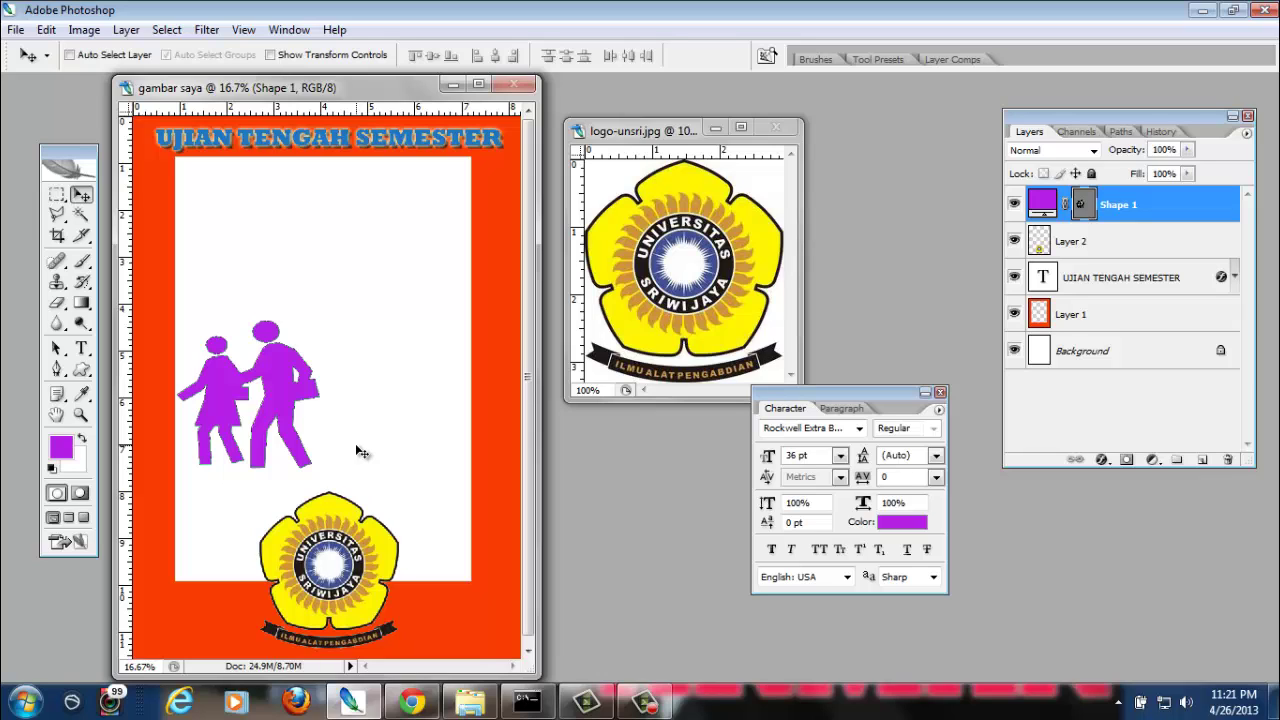
{"action": "key", "text": "ctrl+t"}
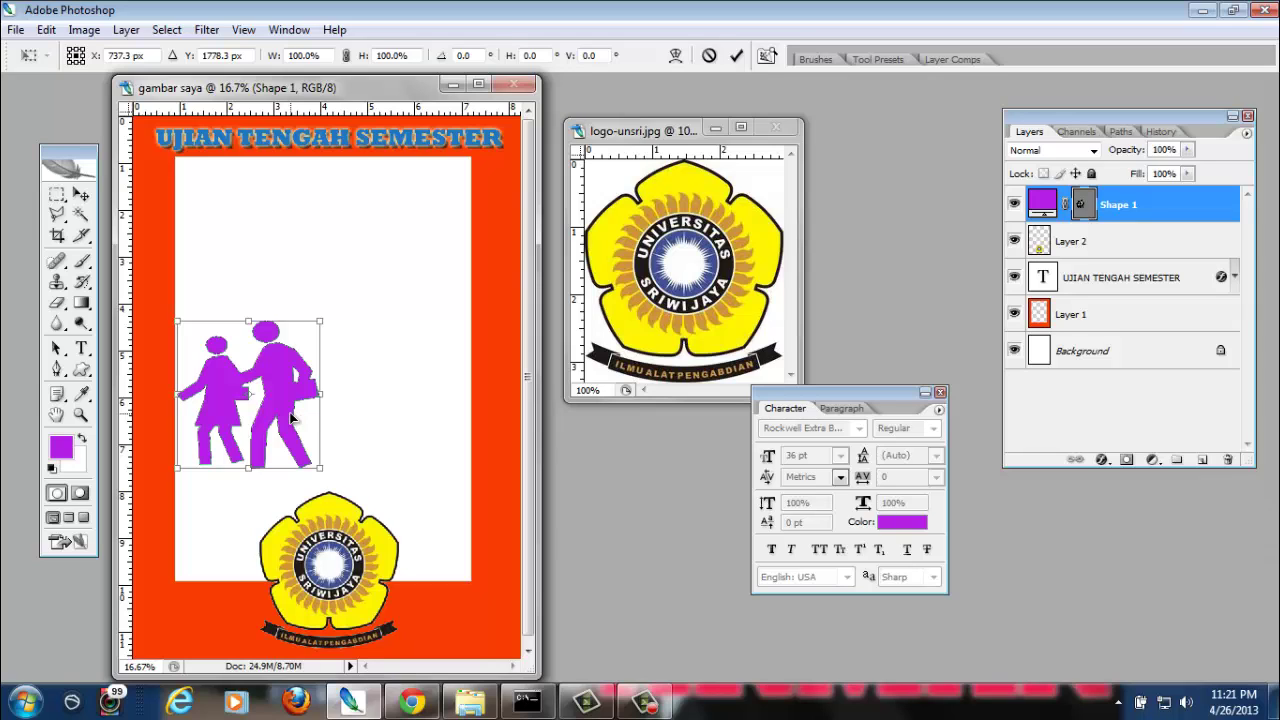
Flip the purple figure horizontally and place it in the bottom-left corner beside the logo
{"action": "right_click", "coordinate": [270, 340]}
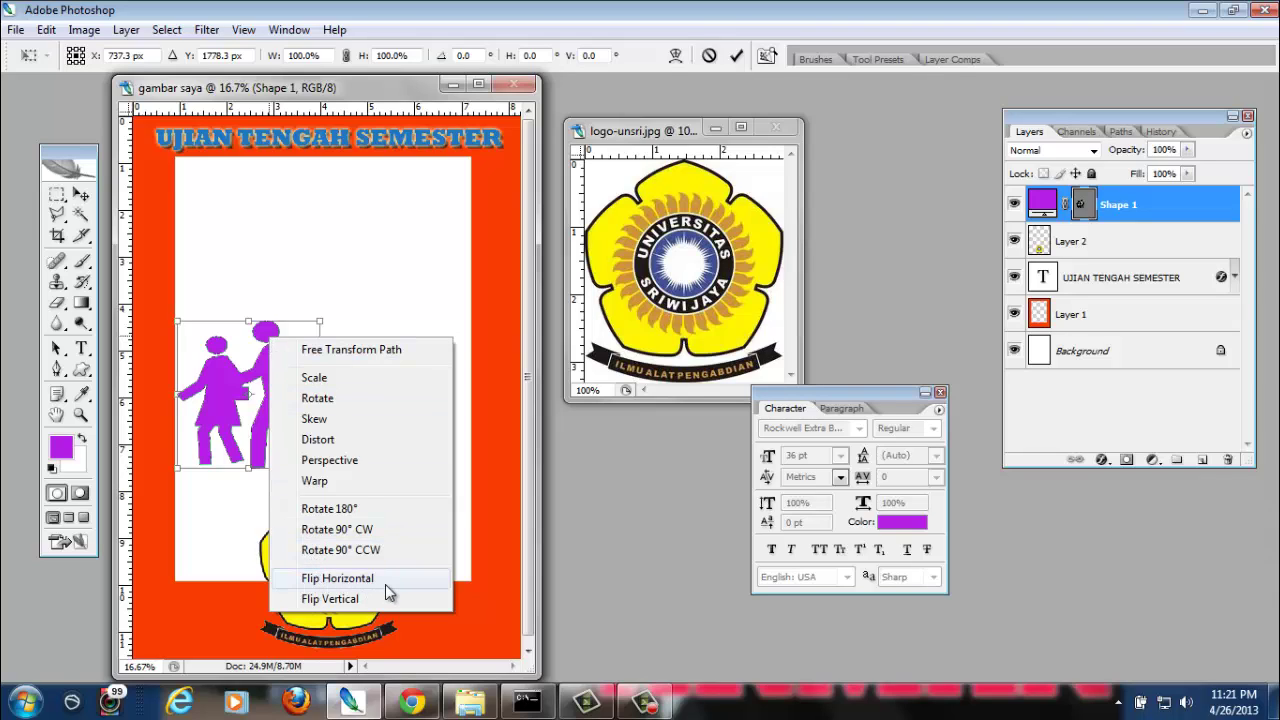
{"action": "left_click", "coordinate": [386, 582]}
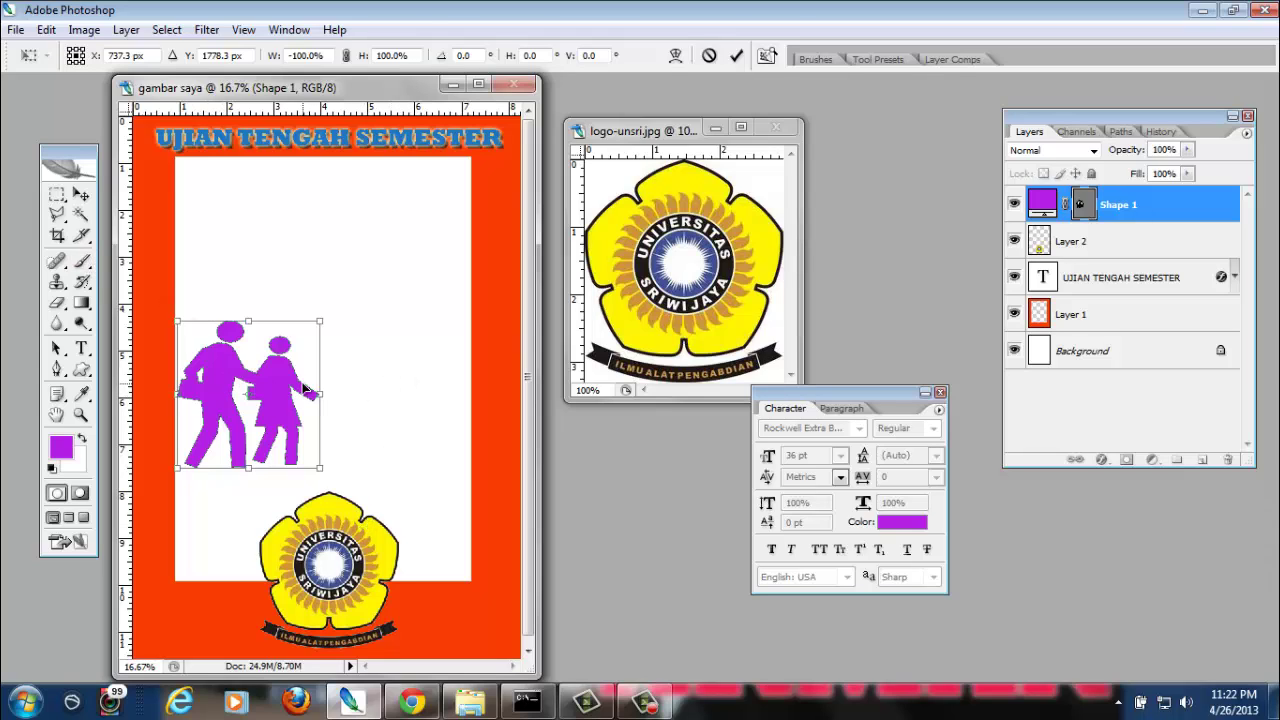
{"action": "key", "text": "Return"}
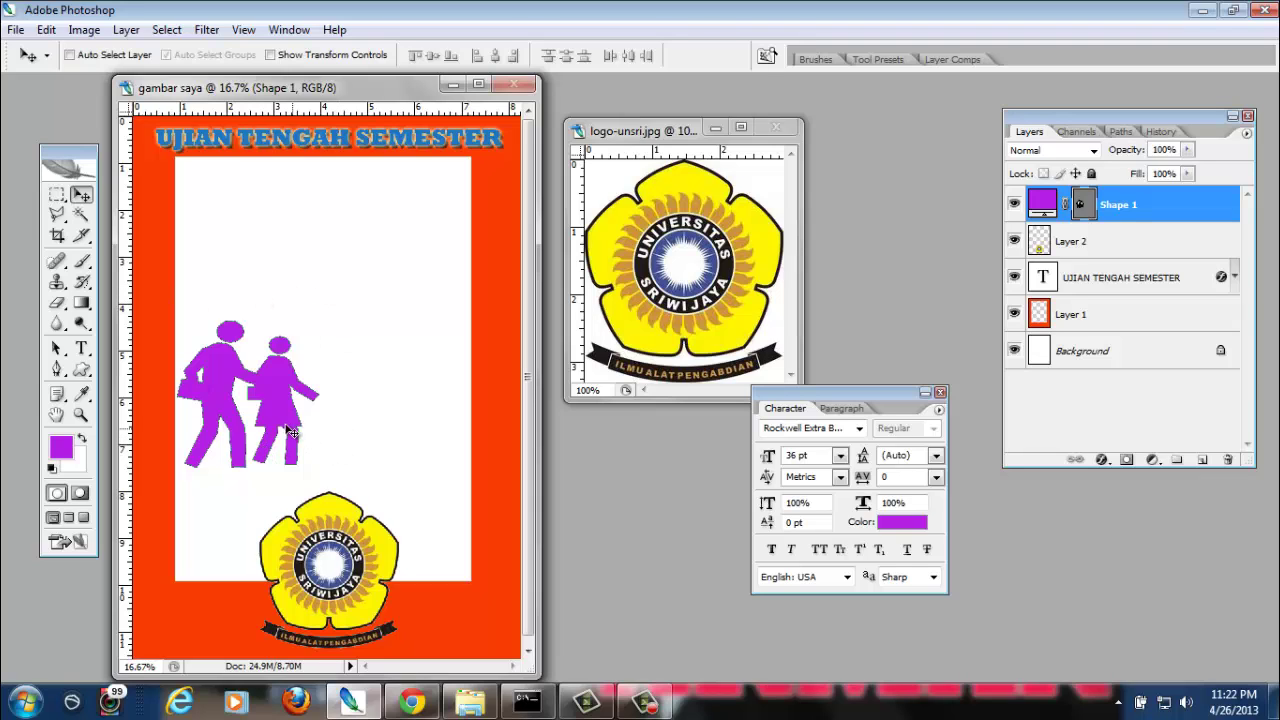
{"action": "left_click_drag", "start_coordinate": [288, 430], "coordinate": [240, 567]}
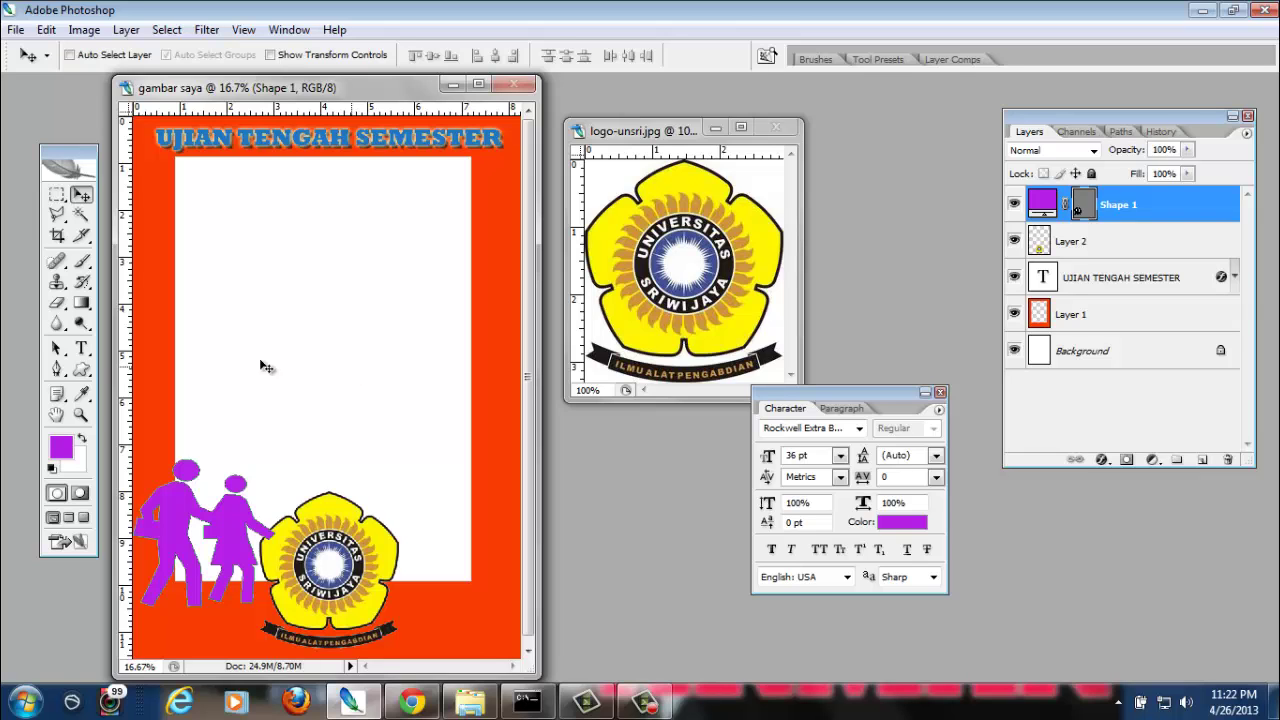
Pick the fern leaf custom shape
{"action": "left_click", "coordinate": [82, 370]}
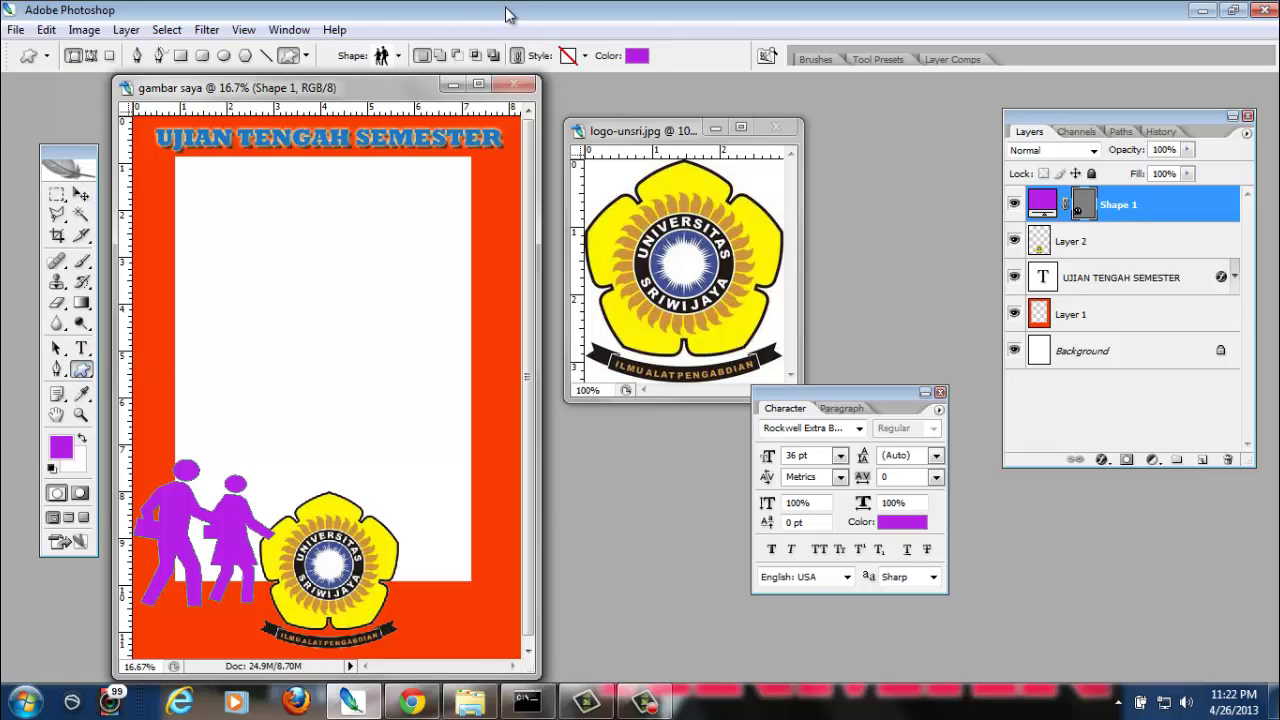
{"action": "left_click", "coordinate": [398, 56]}
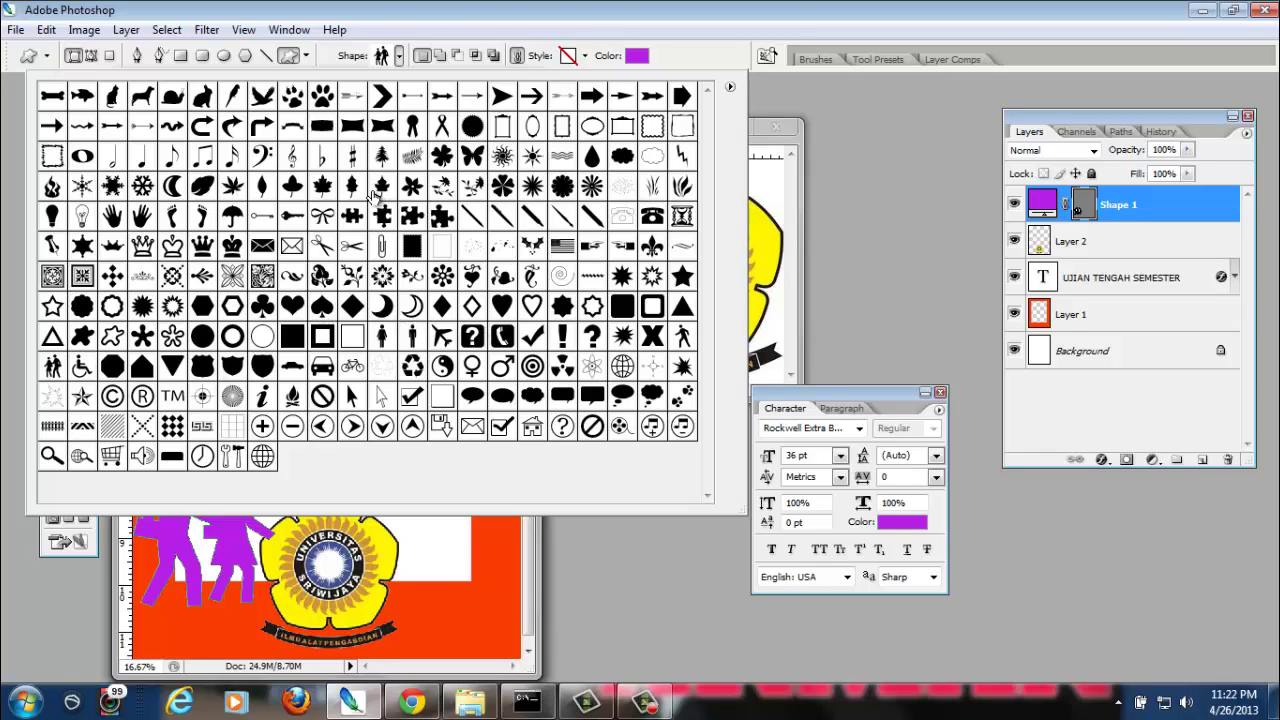
{"action": "left_click", "coordinate": [412, 158]}
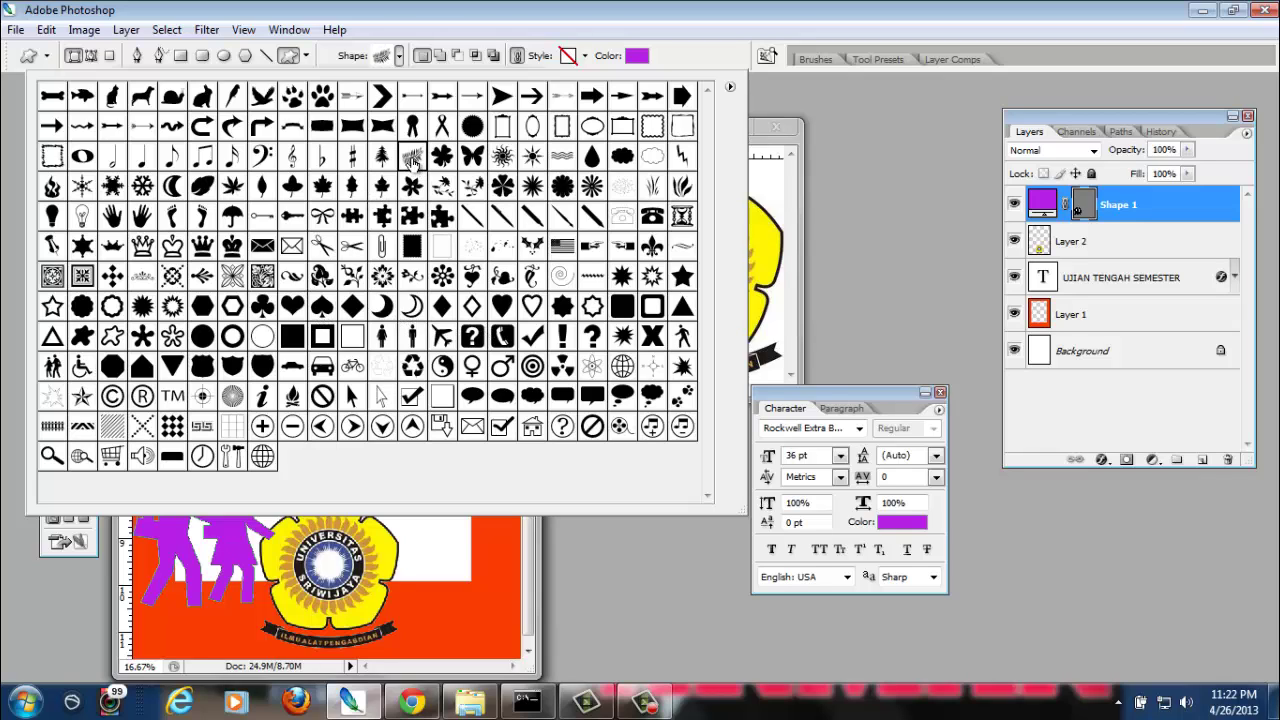
{"action": "left_click", "coordinate": [494, 36]}
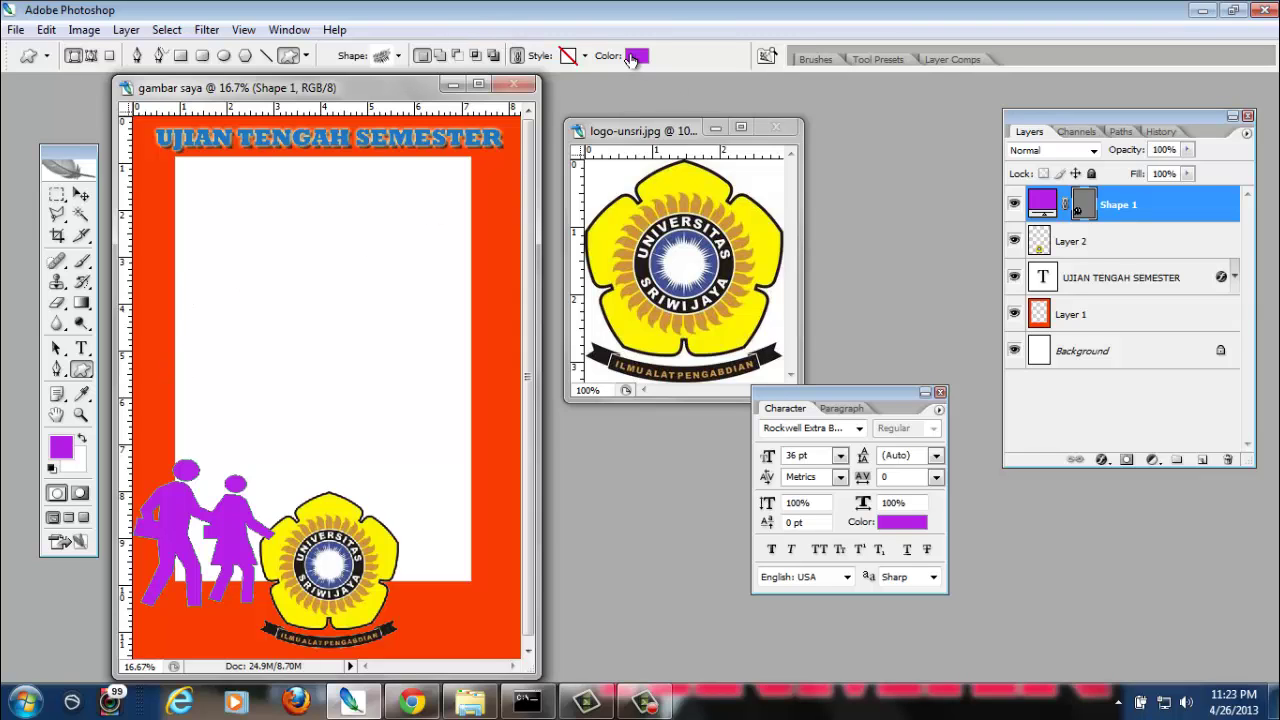
Leave the purple figure's colour unchanged, cancelling the colour picker
{"action": "left_click", "coordinate": [632, 57]}
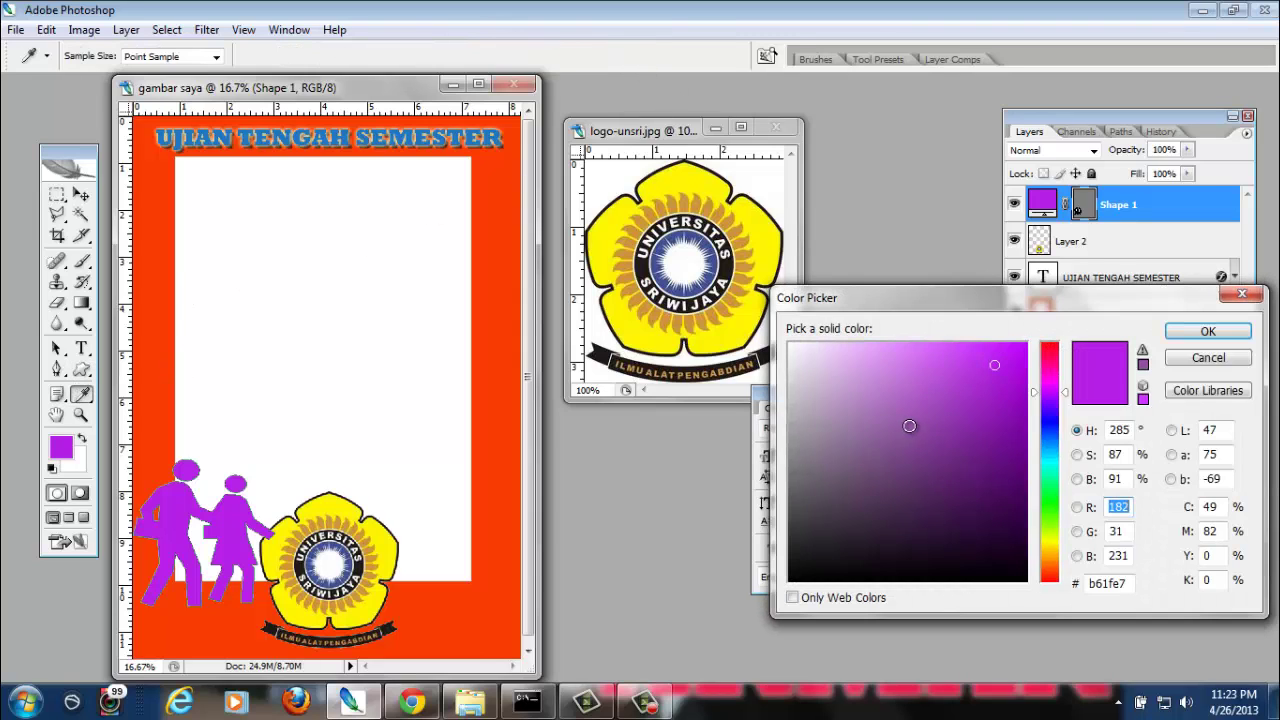
{"action": "left_click", "coordinate": [1049, 498]}
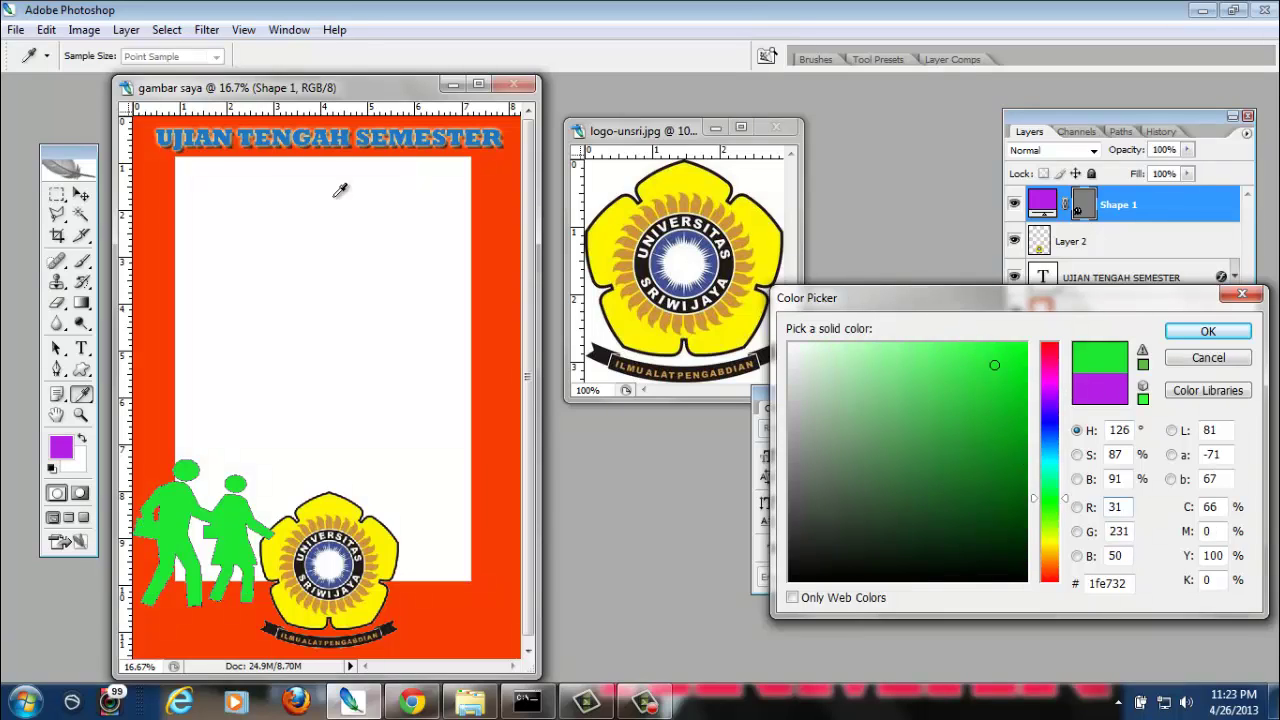
{"action": "key", "text": "ctrl+z"}
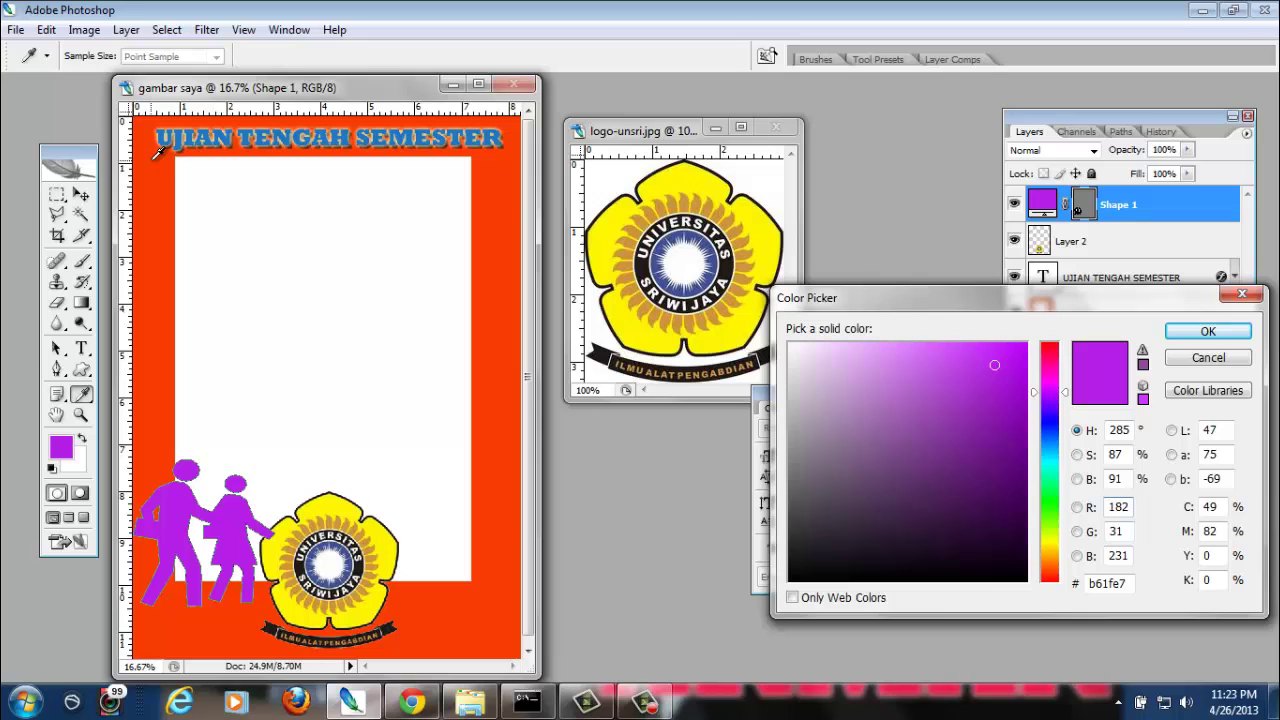
{"action": "left_click", "coordinate": [1238, 357]}
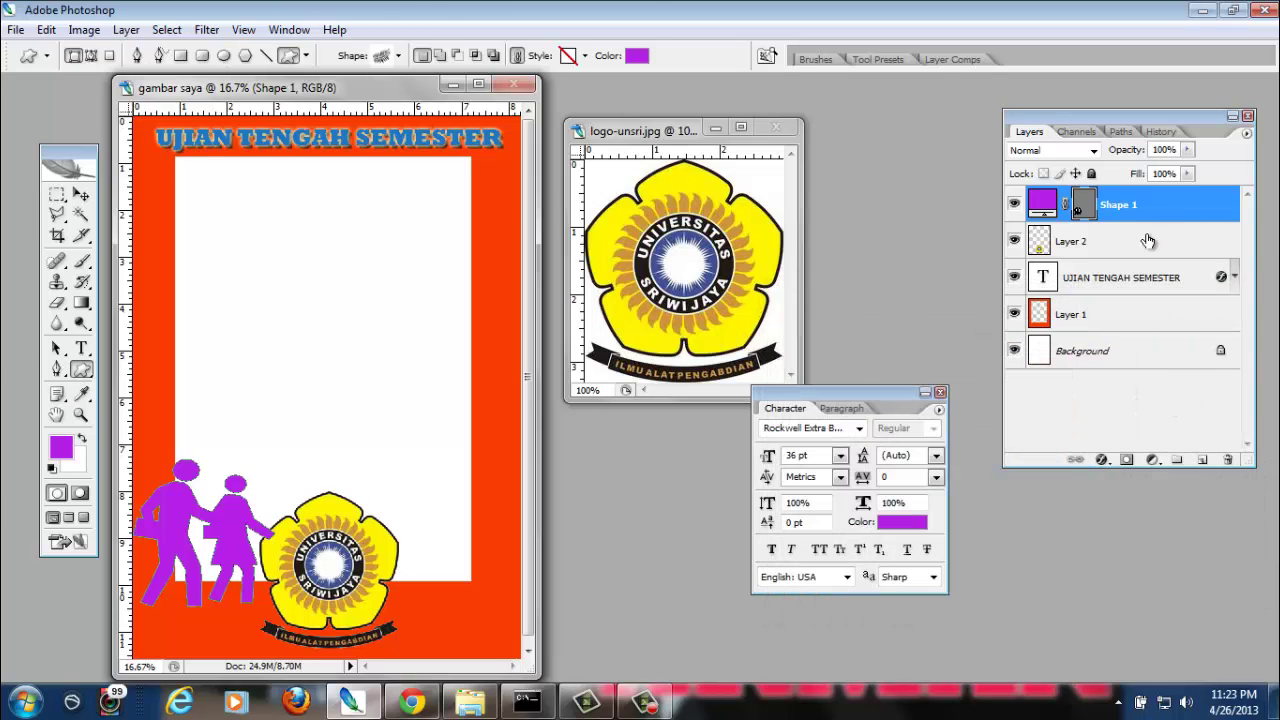
On a new layer, set a bright green foreground and draw the fern leaf near the page centre
{"action": "left_click", "coordinate": [1202, 459]}
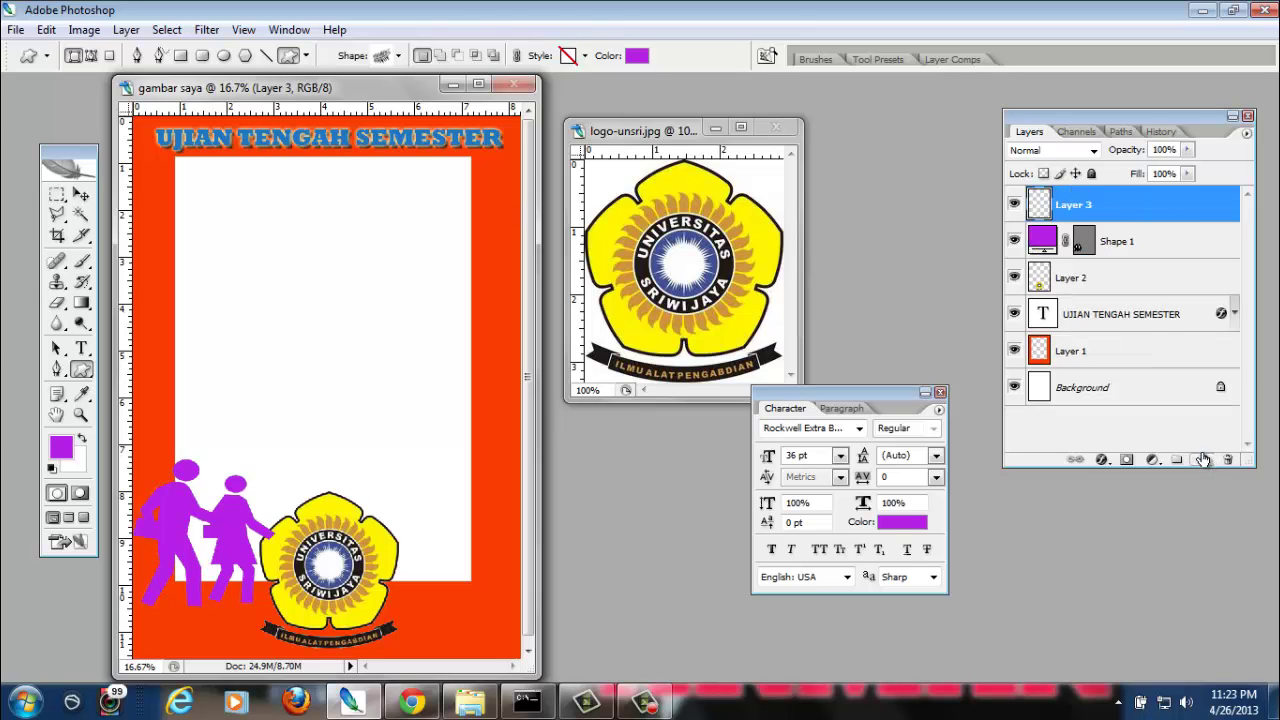
{"action": "left_click", "coordinate": [637, 55]}
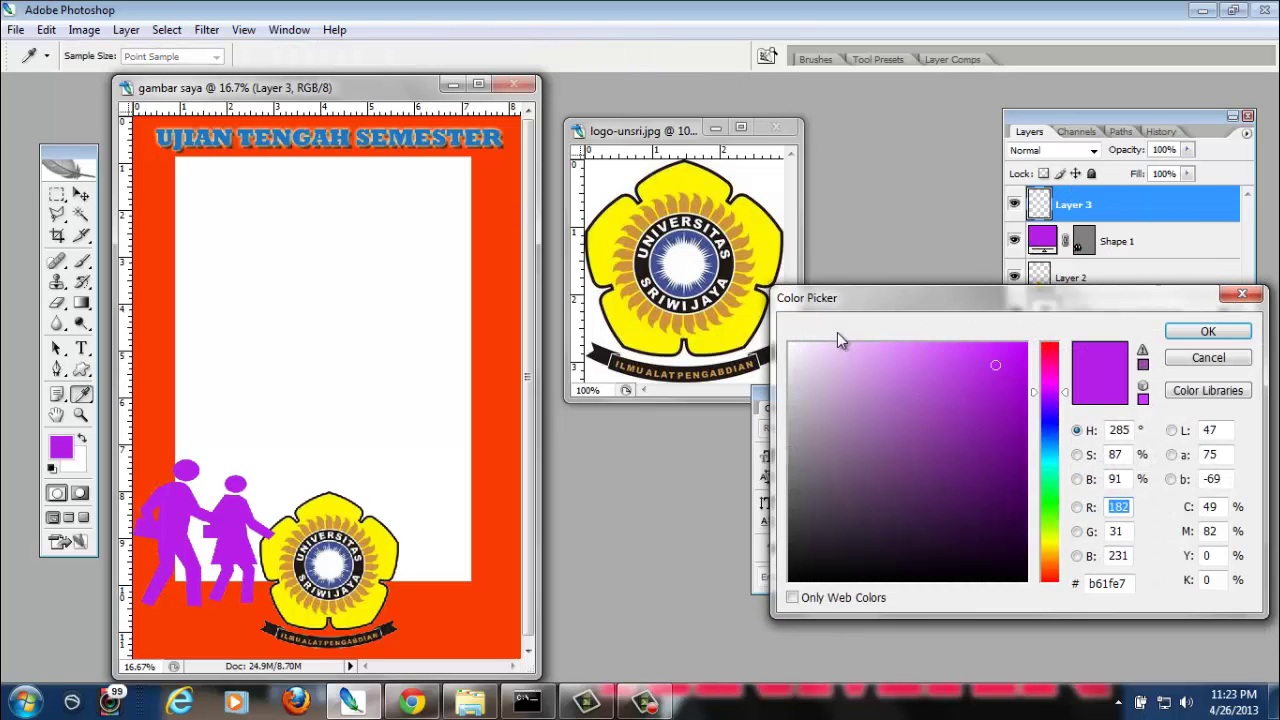
{"action": "left_click", "coordinate": [1052, 505]}
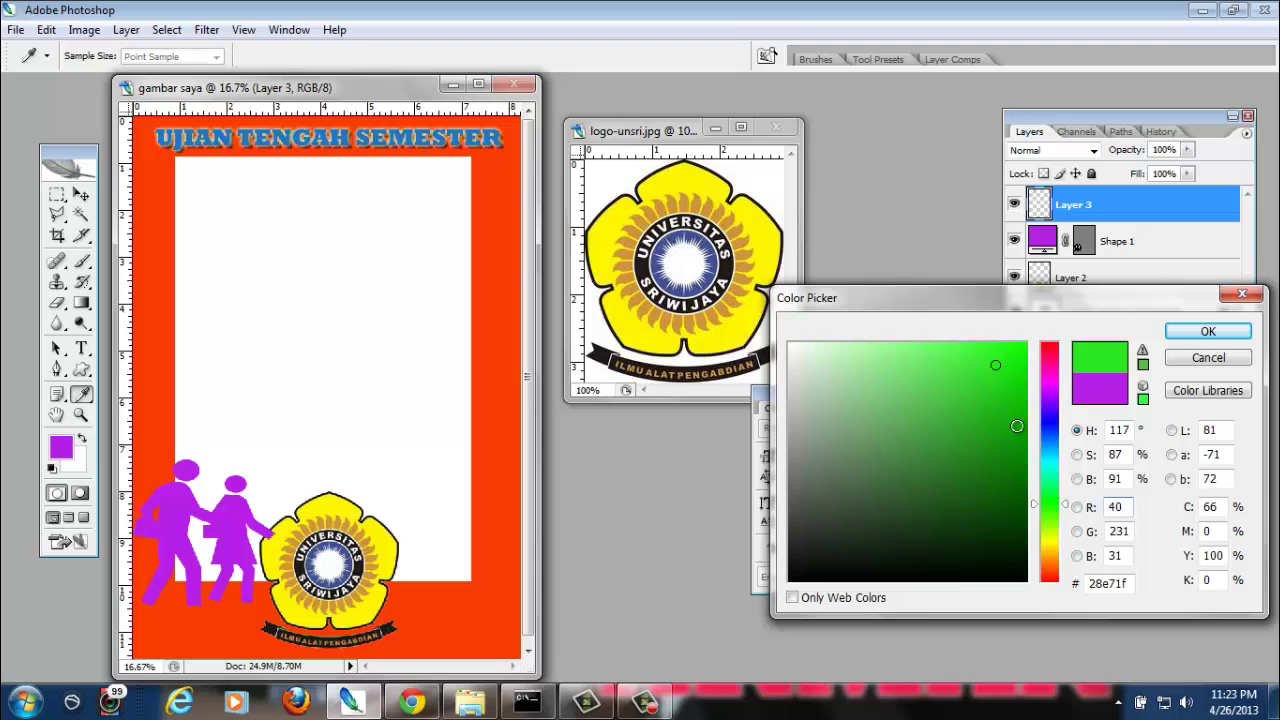
{"action": "left_click", "coordinate": [1017, 426]}
{"action": "left_click", "coordinate": [1005, 391]}
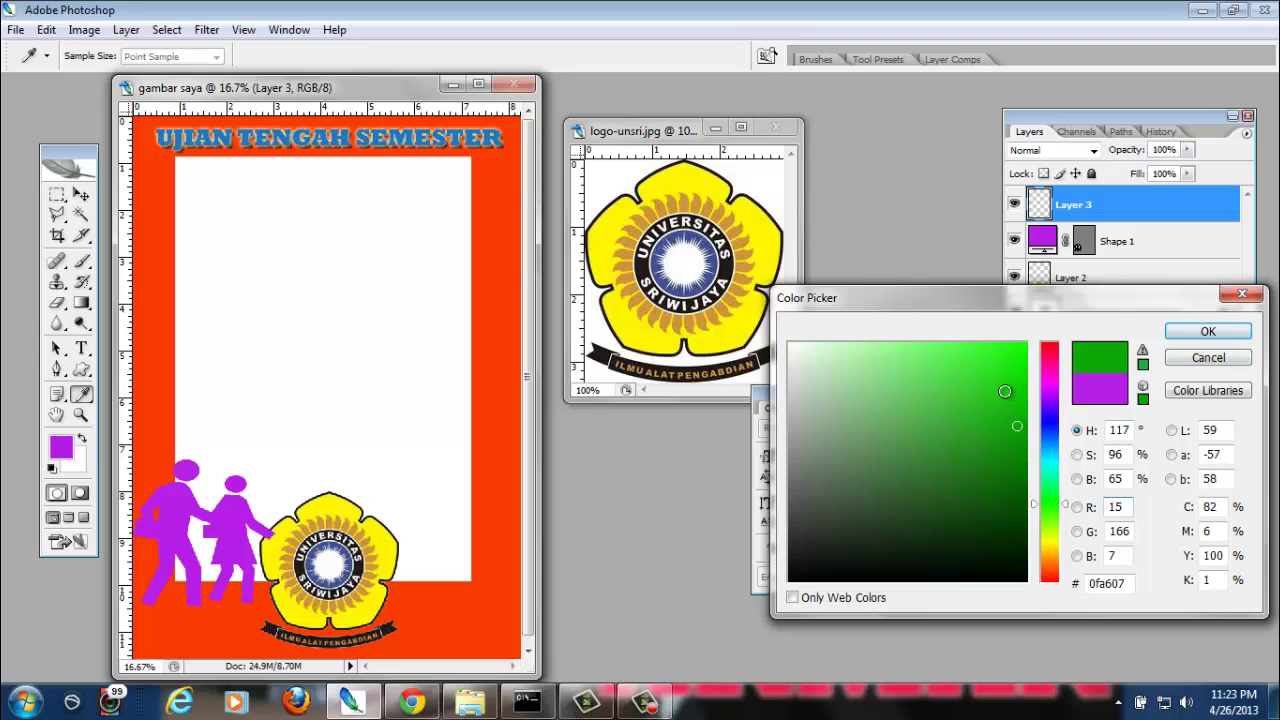
{"action": "left_click", "coordinate": [1209, 333]}
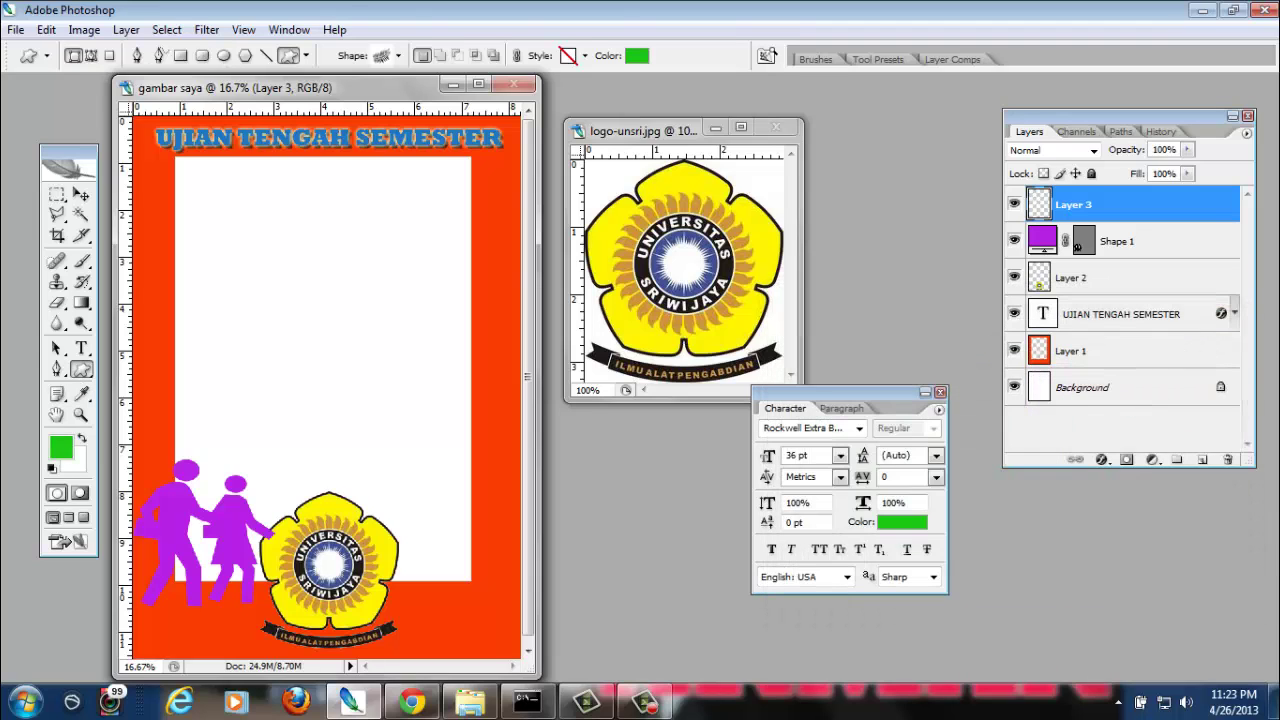
{"action": "left_click_drag", "start_coordinate": [238, 340], "coordinate": [410, 392]}
{"action": "key", "text": "v"}
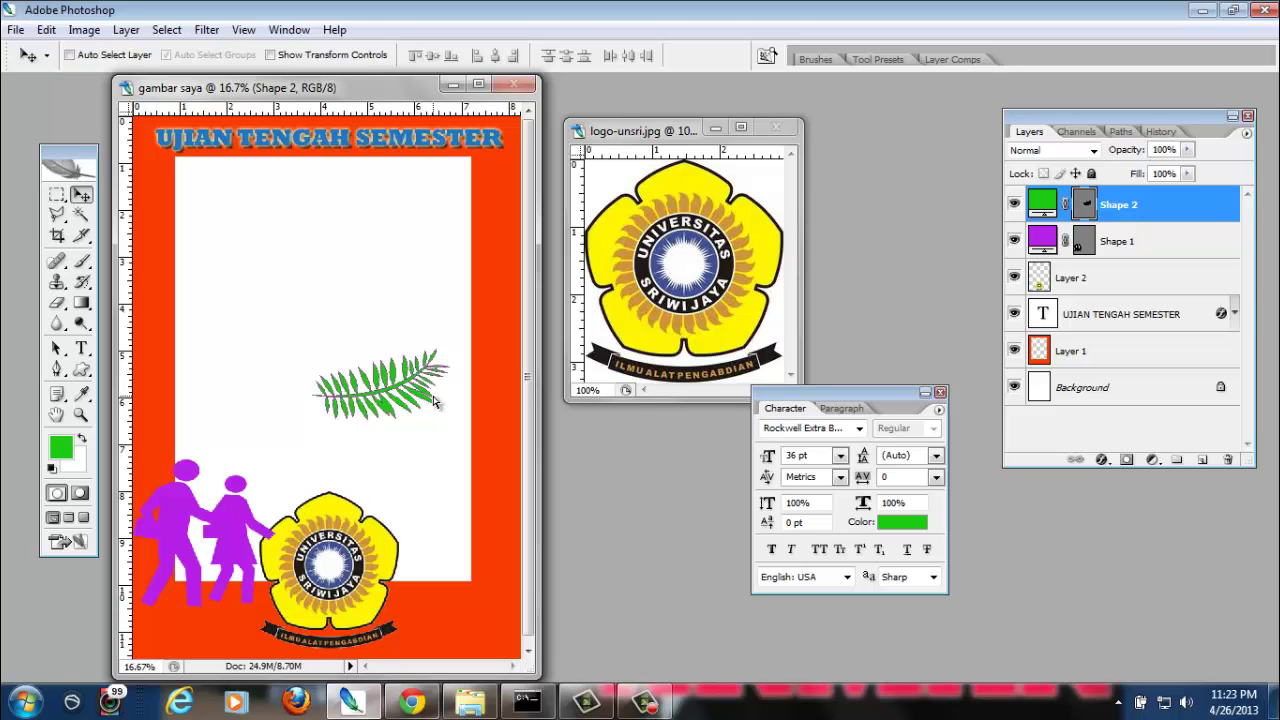
Rotate the leaf about -25.4° and move it to the bottom-right corner beside the logo
{"action": "key", "text": "ctrl+t"}
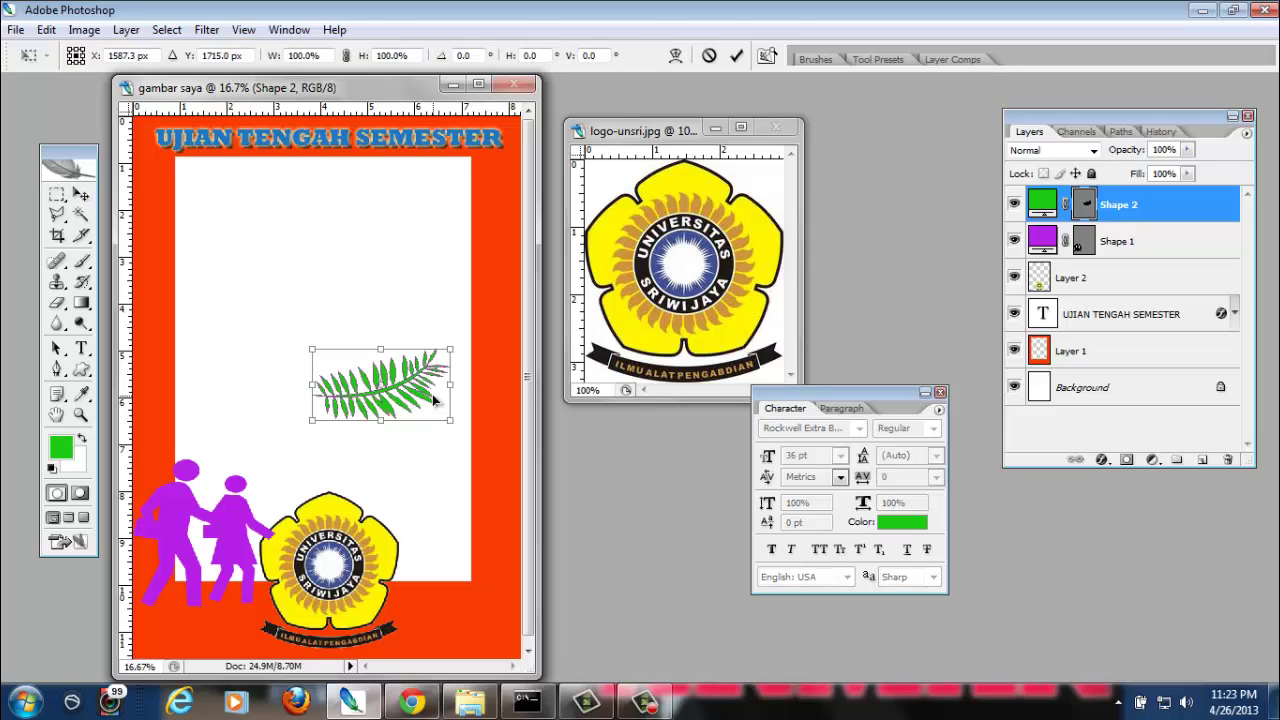
{"action": "left_click_drag", "start_coordinate": [453, 325], "coordinate": [442, 307]}
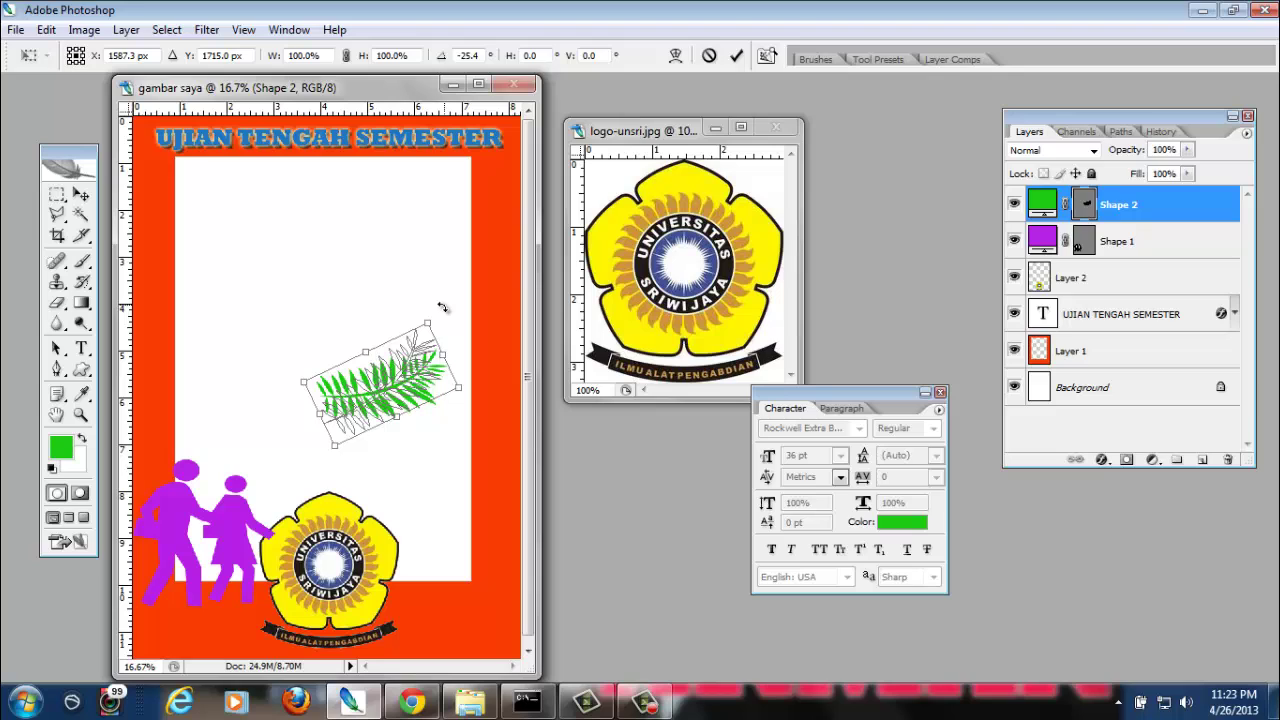
{"action": "key", "text": "Return"}
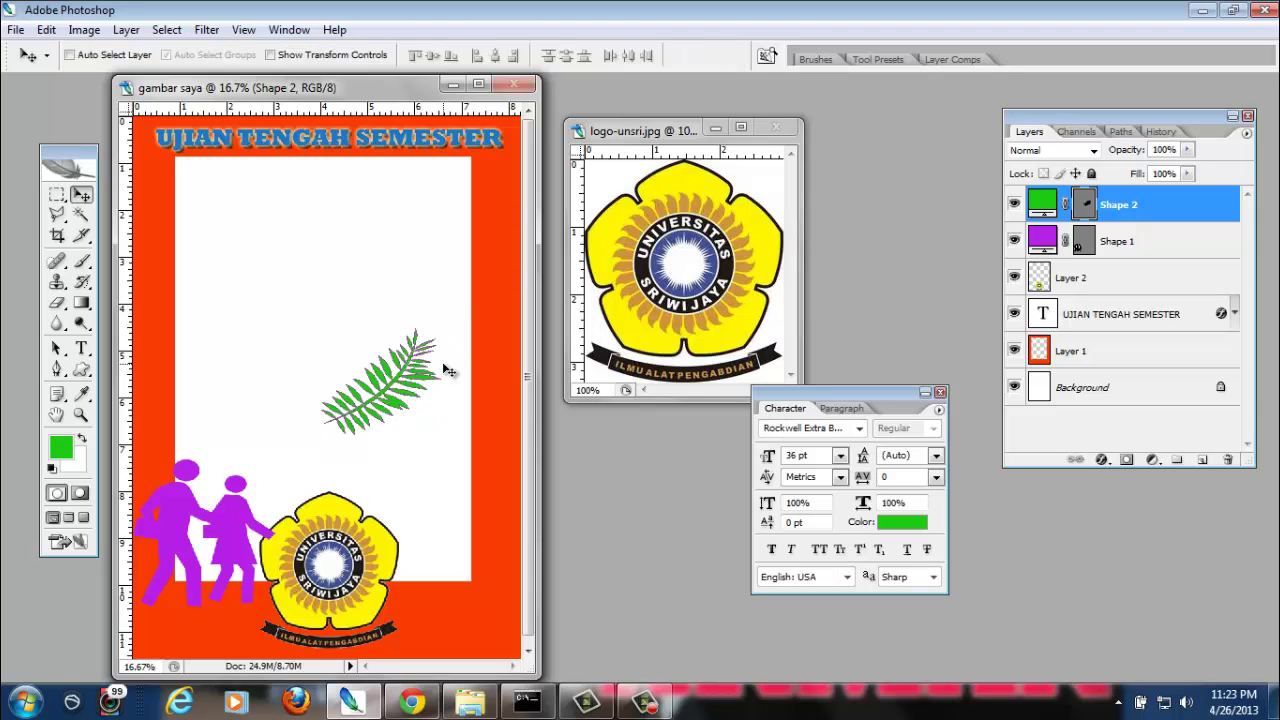
{"action": "left_click_drag", "start_coordinate": [428, 434], "coordinate": [484, 588]}
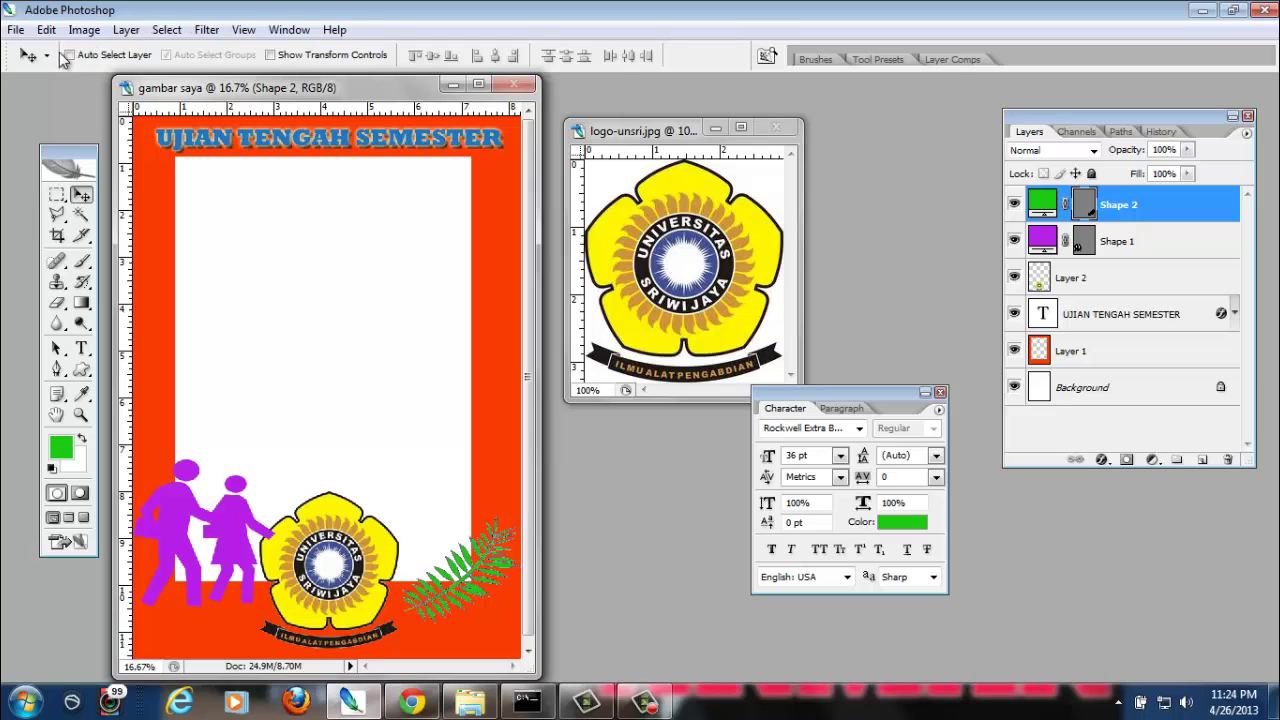
Save the poster in Photoshop PSD format as gambar saya.psd in the coverfb-blog folder
{"action": "left_click", "coordinate": [16, 31]}
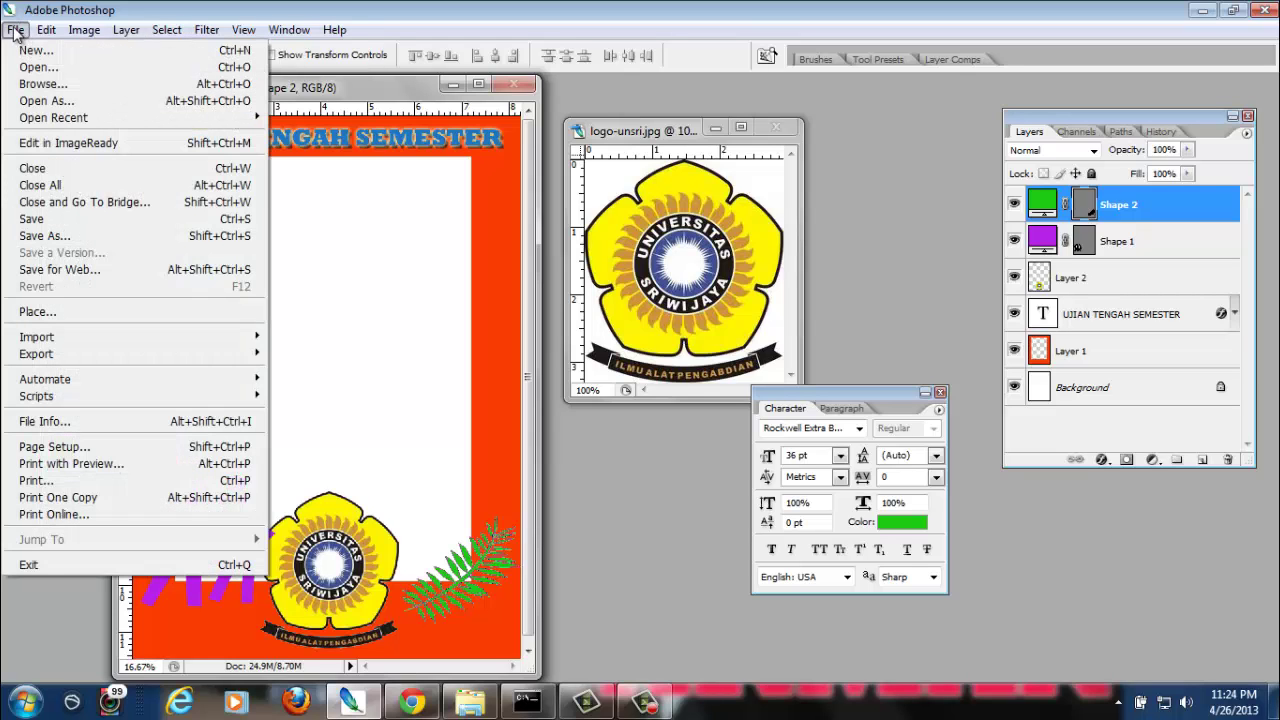
{"action": "left_click", "coordinate": [71, 238]}
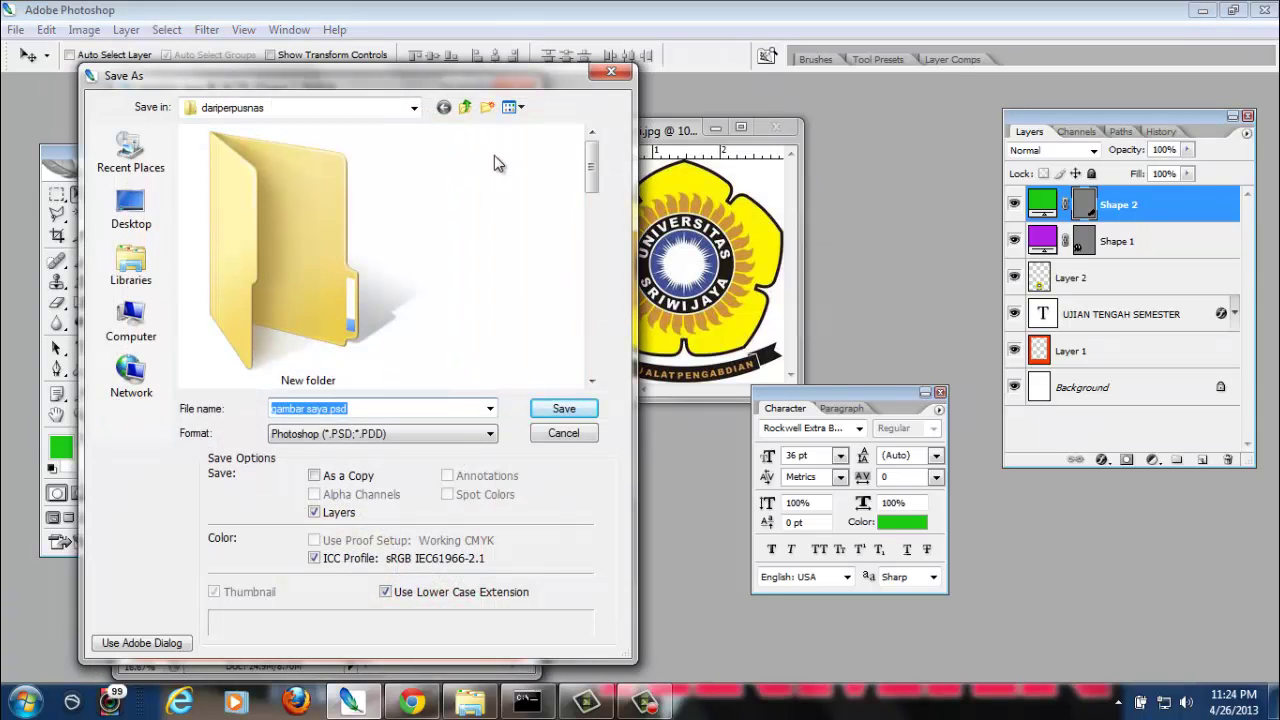
{"action": "left_click", "coordinate": [465, 107]}
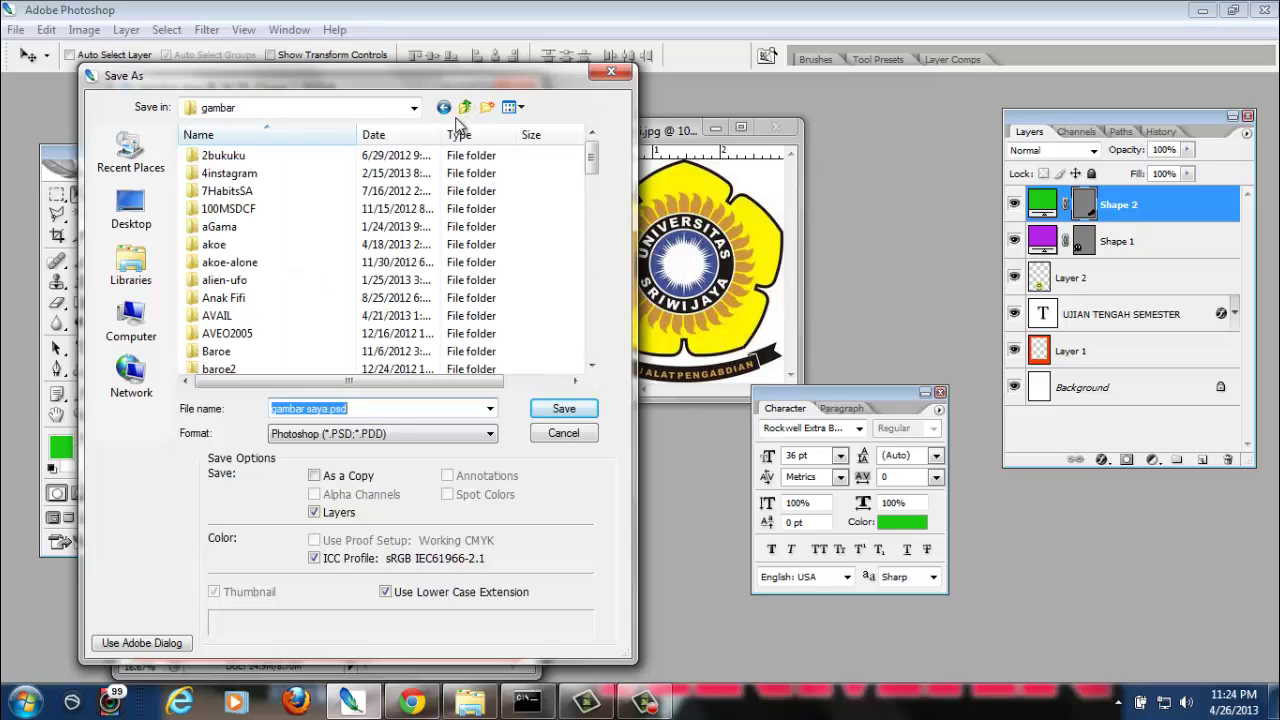
{"action": "left_click", "coordinate": [320, 107]}
{"action": "left_click", "coordinate": [320, 107]}
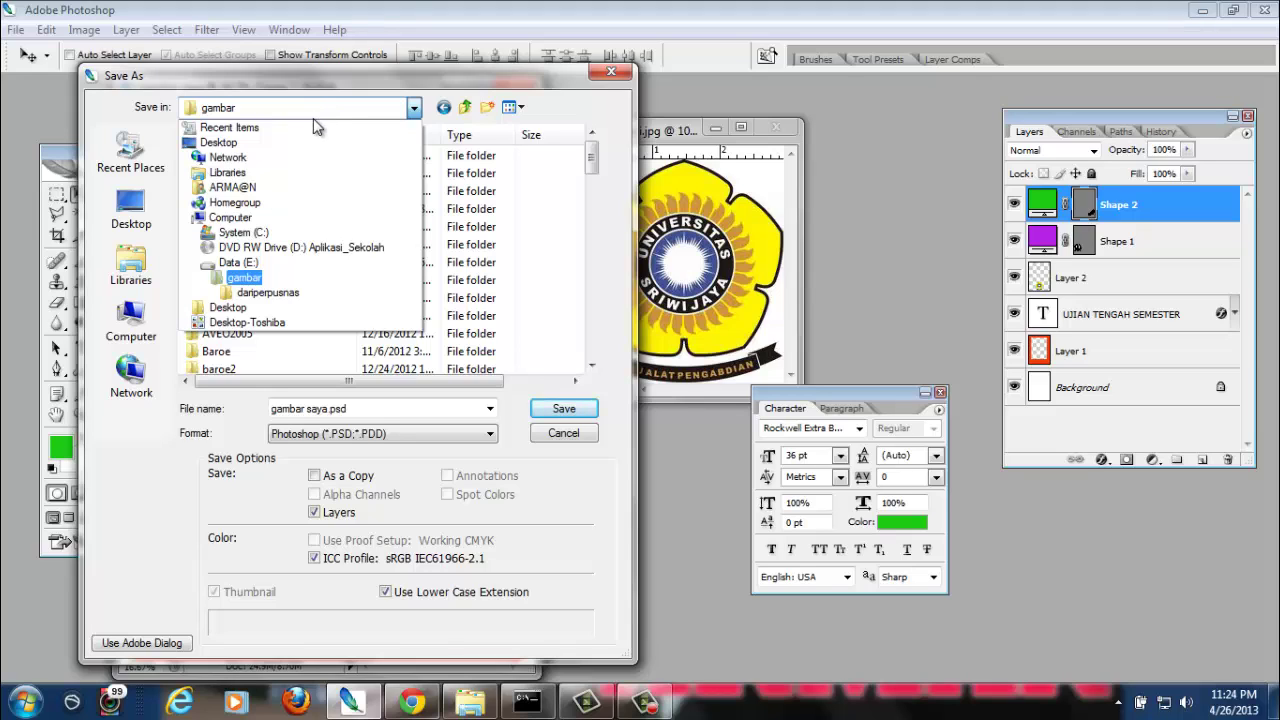
{"action": "left_click", "coordinate": [162, 432]}
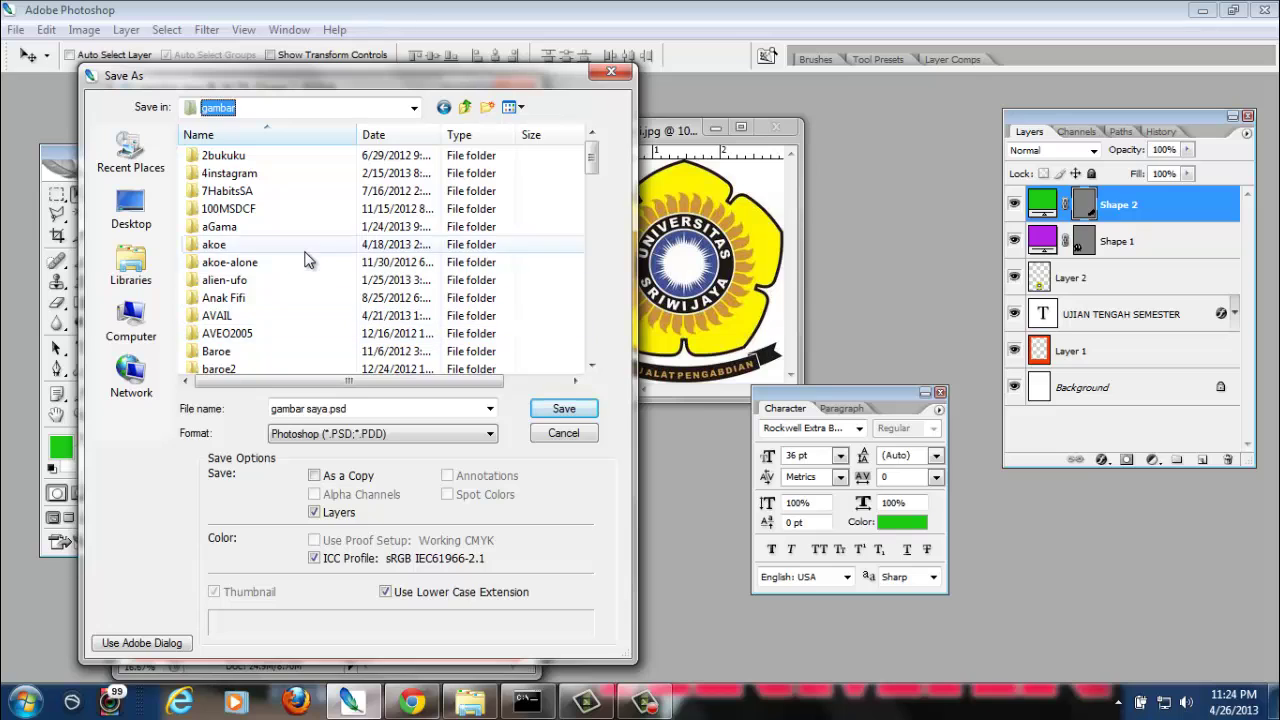
{"action": "left_click", "coordinate": [270, 244]}
{"action": "scroll", "coordinate": [300, 260], "scroll_direction": "down", "scroll_amount": 2}
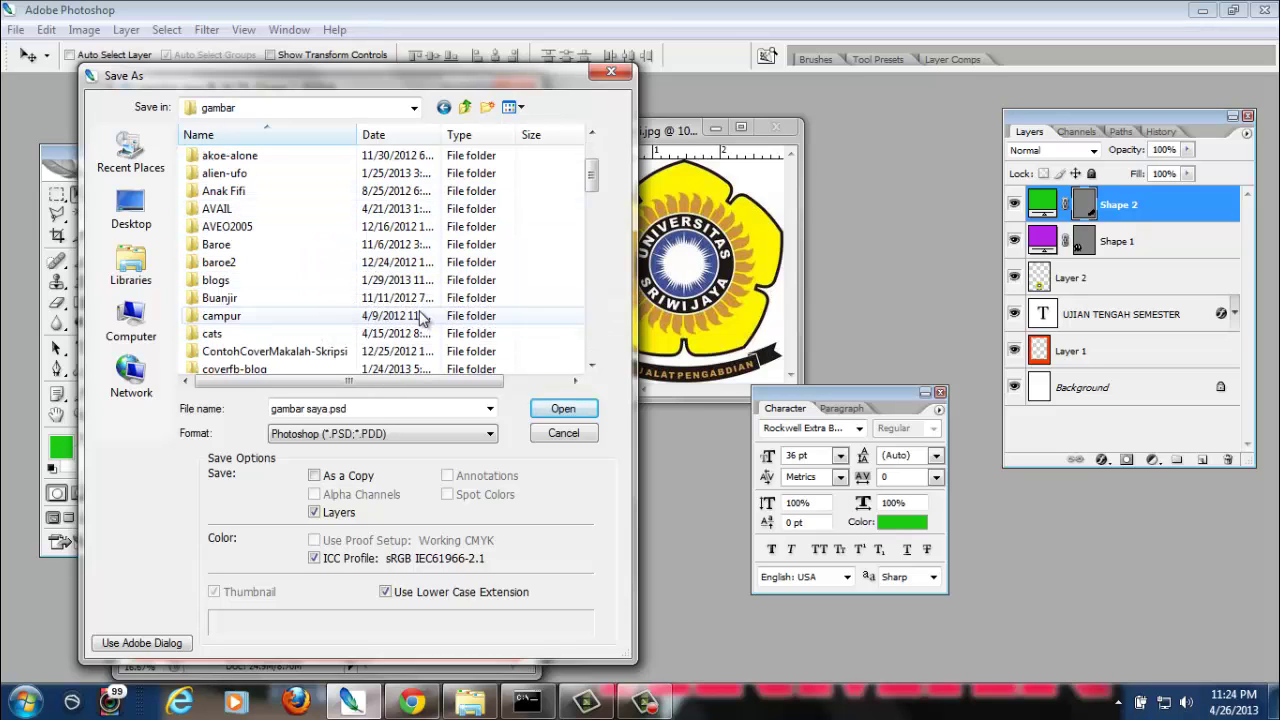
{"action": "scroll", "coordinate": [395, 305], "scroll_direction": "down", "scroll_amount": 1}
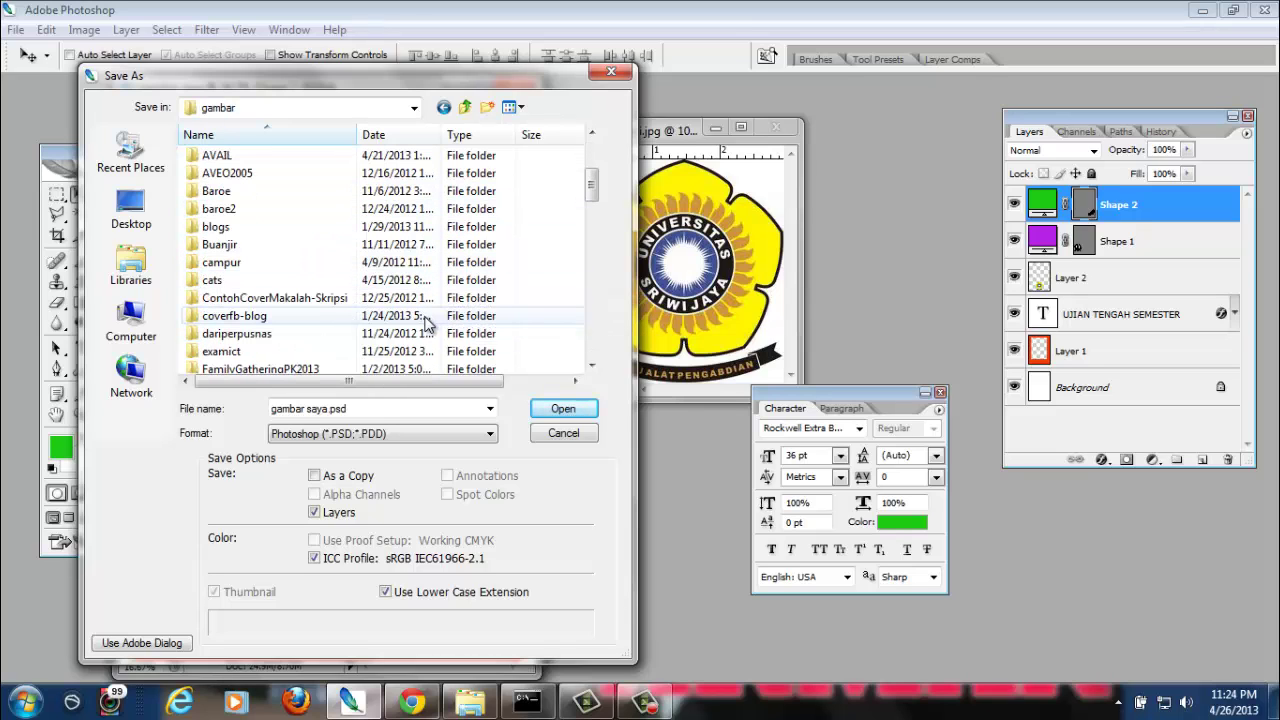
{"action": "double_click", "coordinate": [325, 314]}
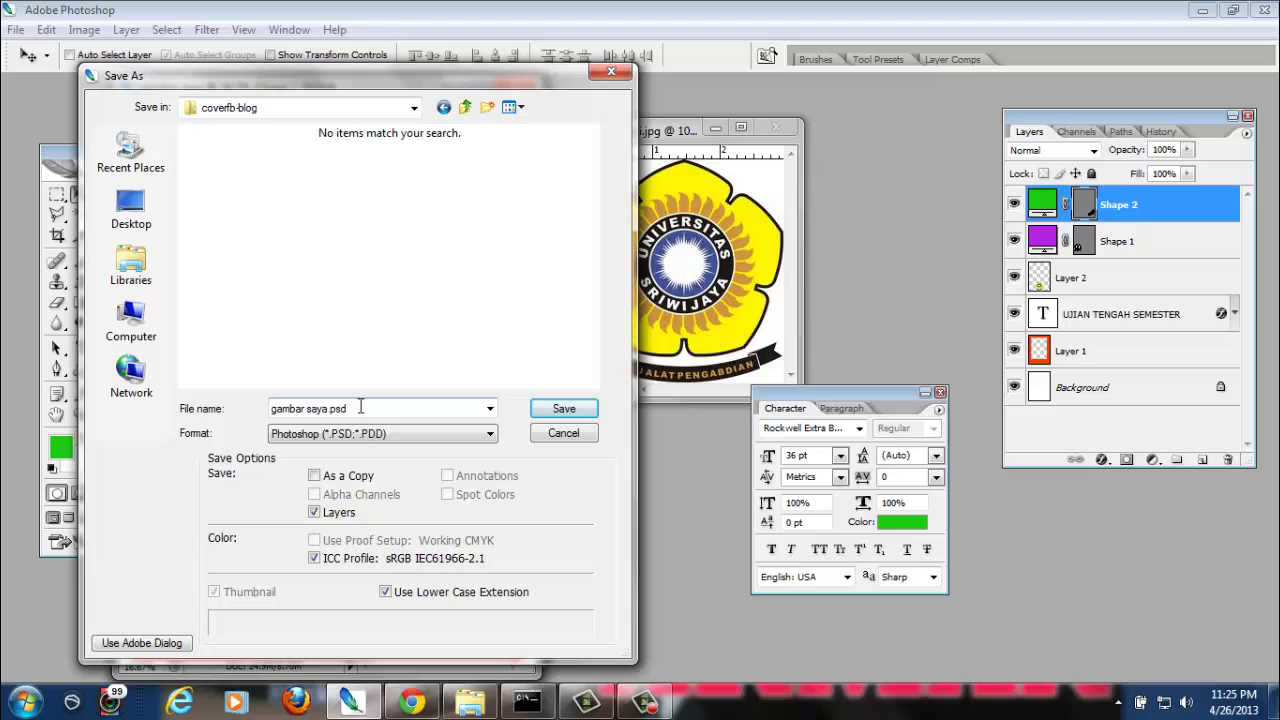
{"action": "left_click_drag", "start_coordinate": [384, 77], "coordinate": [771, 121]}
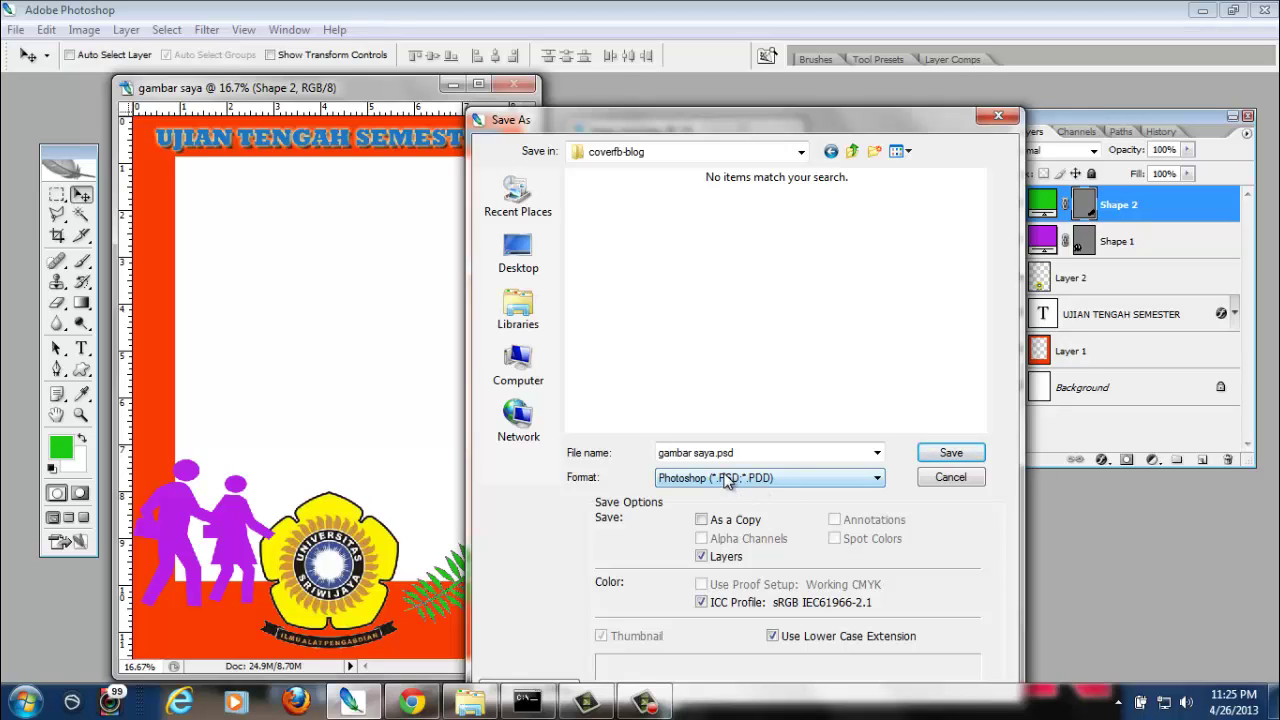
{"action": "left_click", "coordinate": [976, 458]}
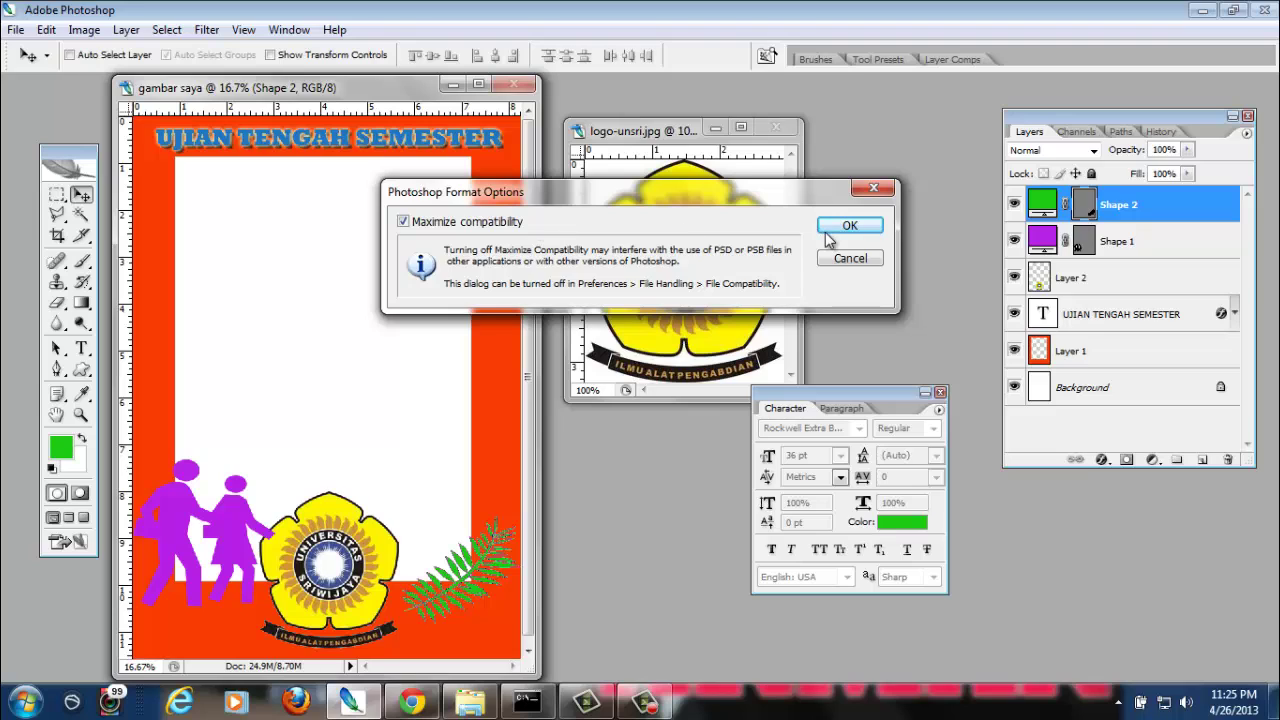
Confirm the save with Maximize compatibility kept on
{"action": "left_click", "coordinate": [847, 227]}
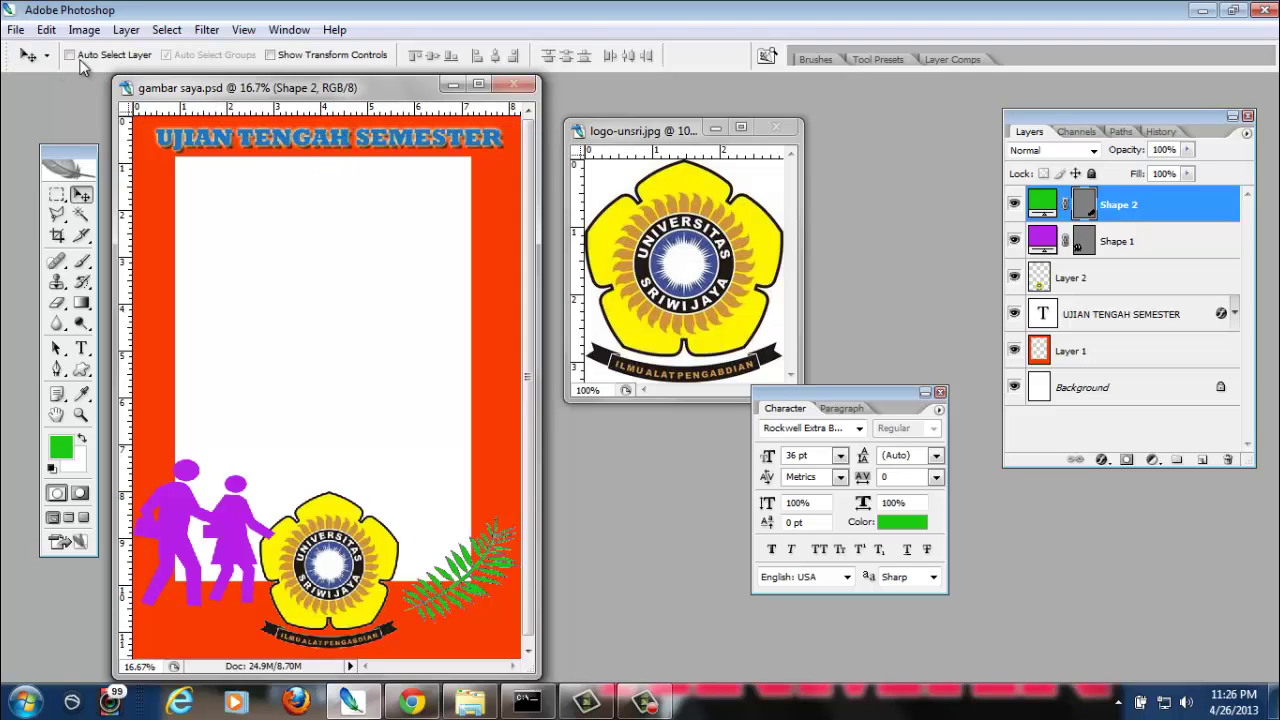
Save a JPEG copy named gambar saya copy.jpg at quality 8 (High)
{"action": "left_click", "coordinate": [16, 30]}
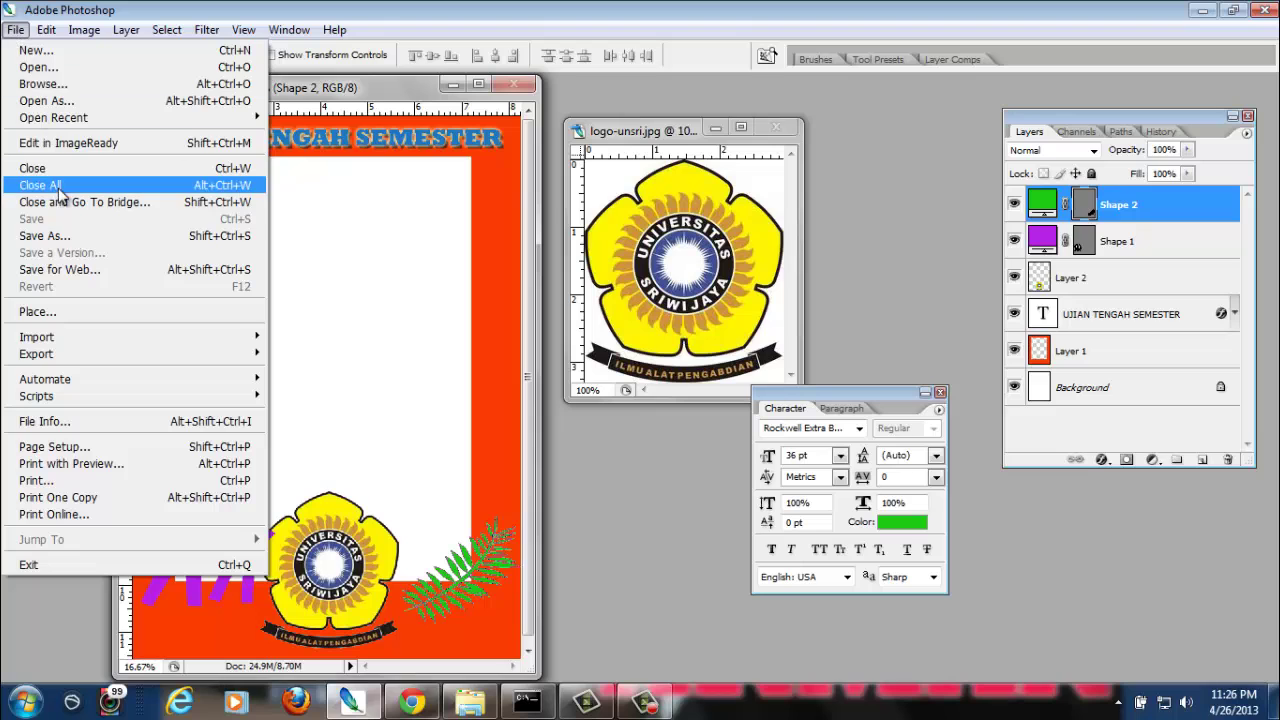
{"action": "left_click", "coordinate": [66, 238]}
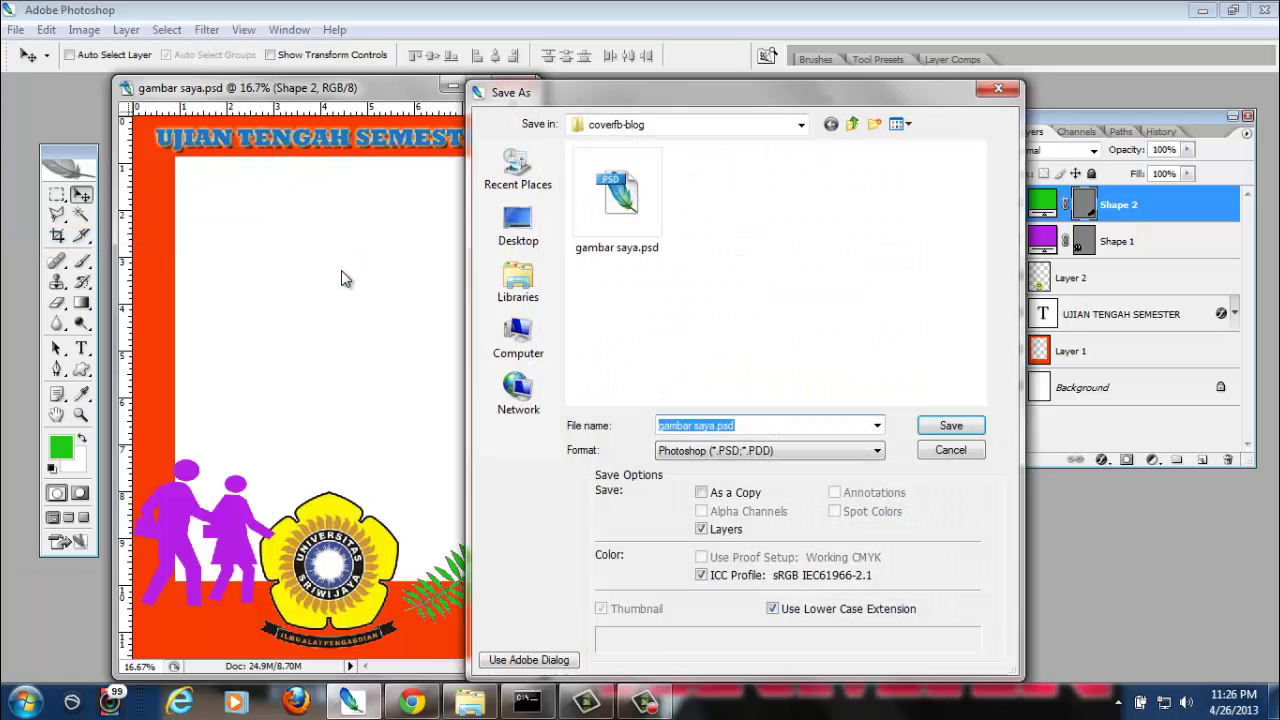
{"action": "left_click", "coordinate": [745, 452]}
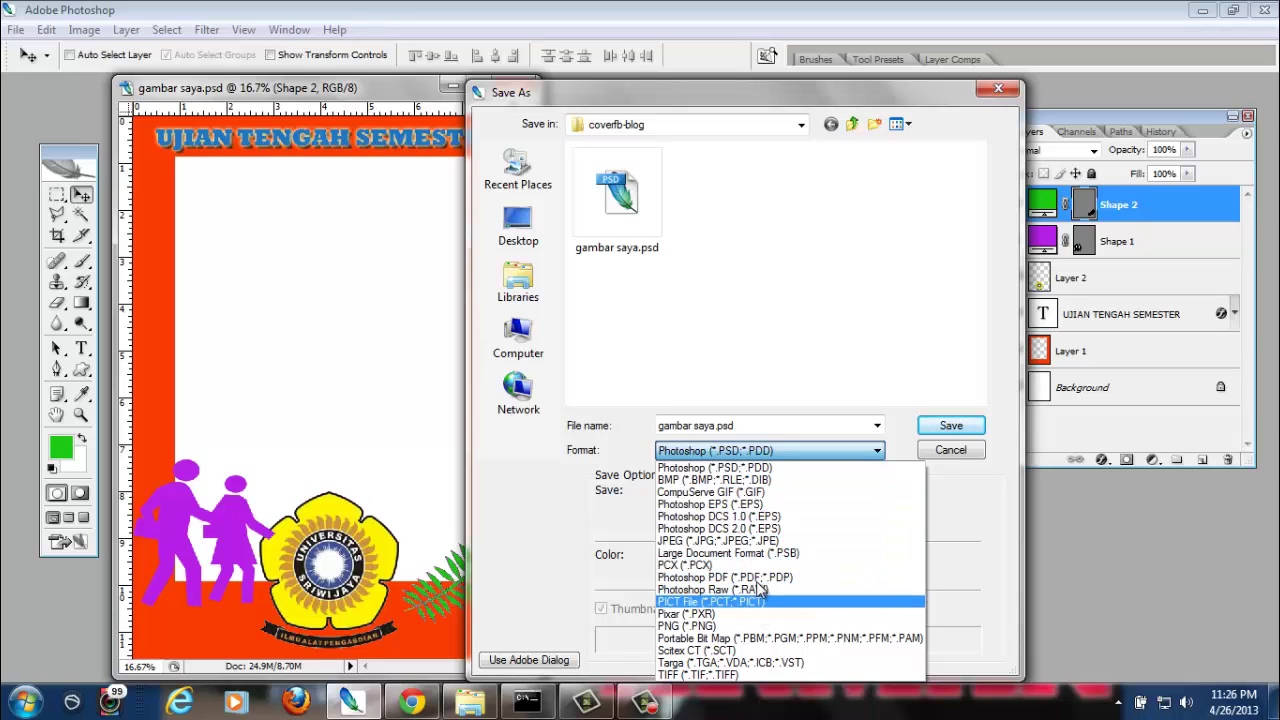
{"action": "left_click", "coordinate": [718, 540]}
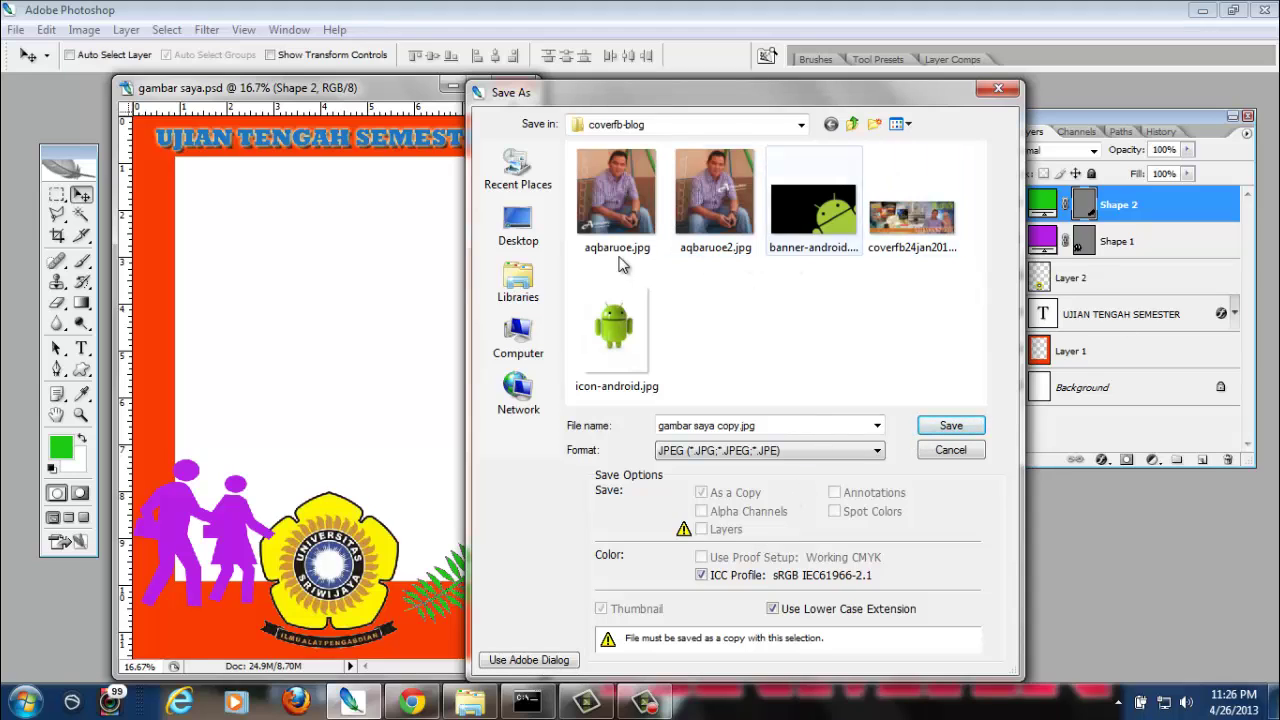
{"action": "left_click", "coordinate": [776, 426]}
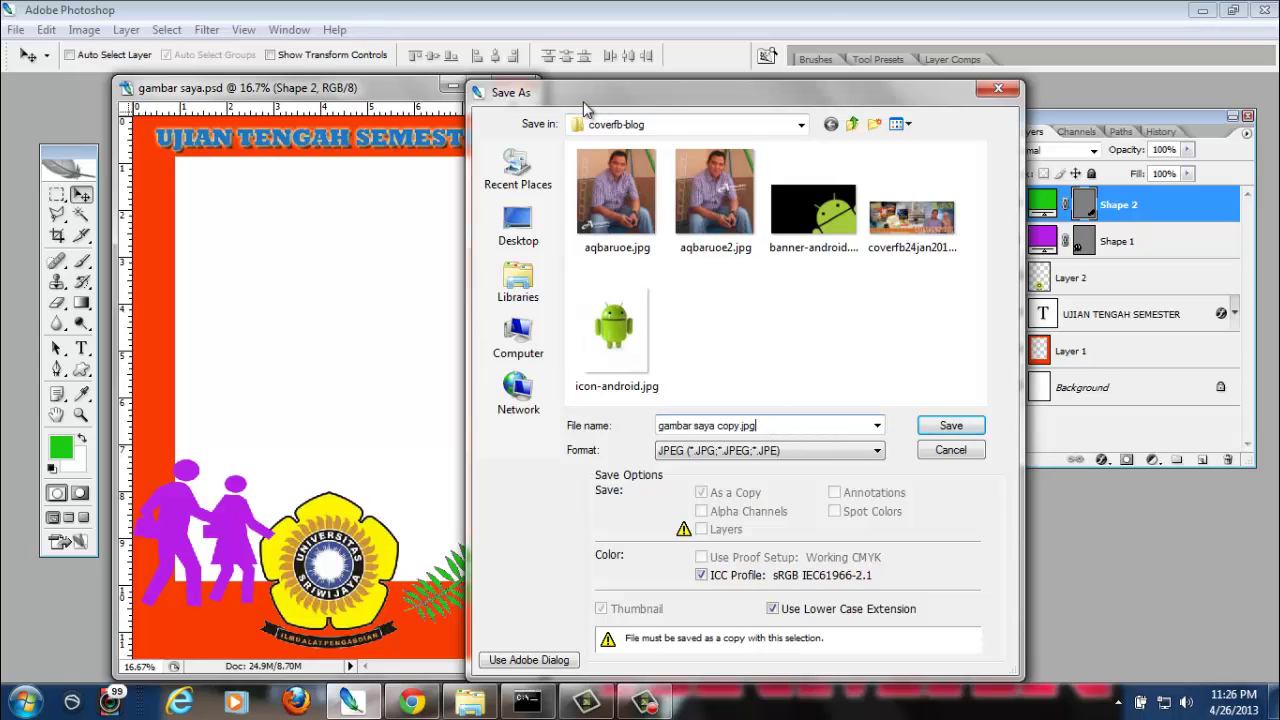
{"action": "left_click_drag", "start_coordinate": [584, 100], "coordinate": [510, 44]}
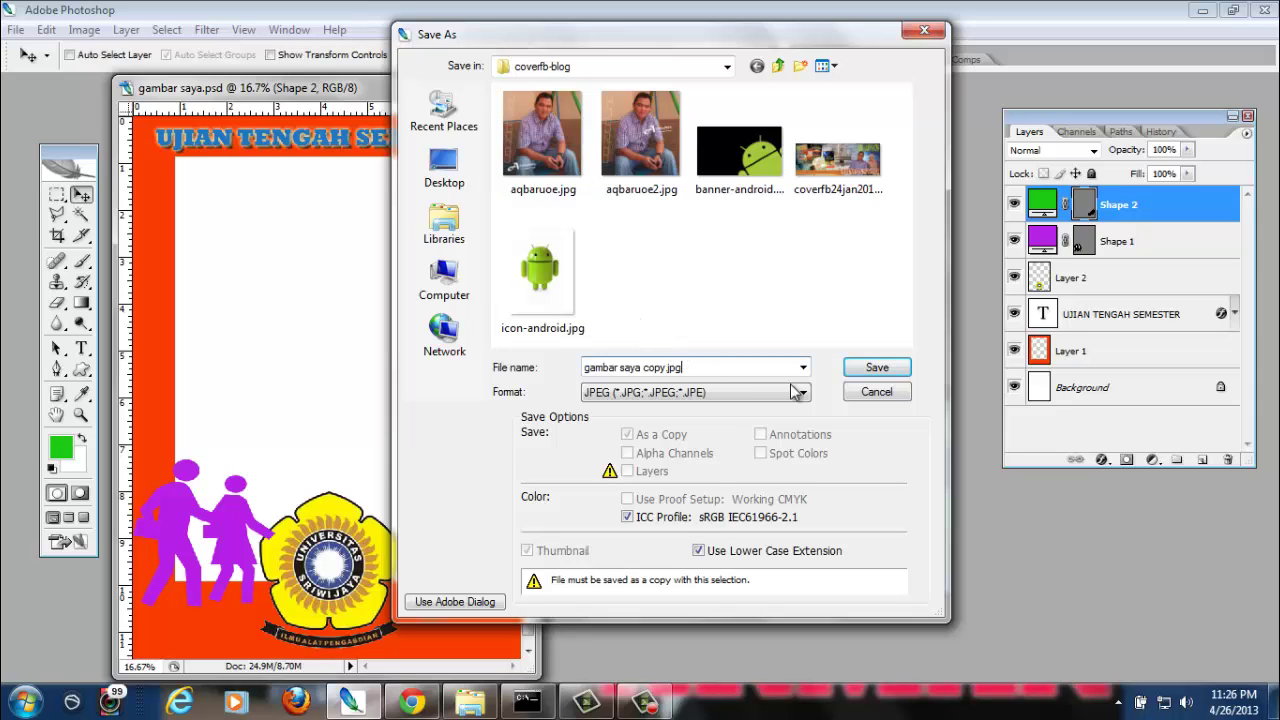
{"action": "left_click", "coordinate": [877, 369]}
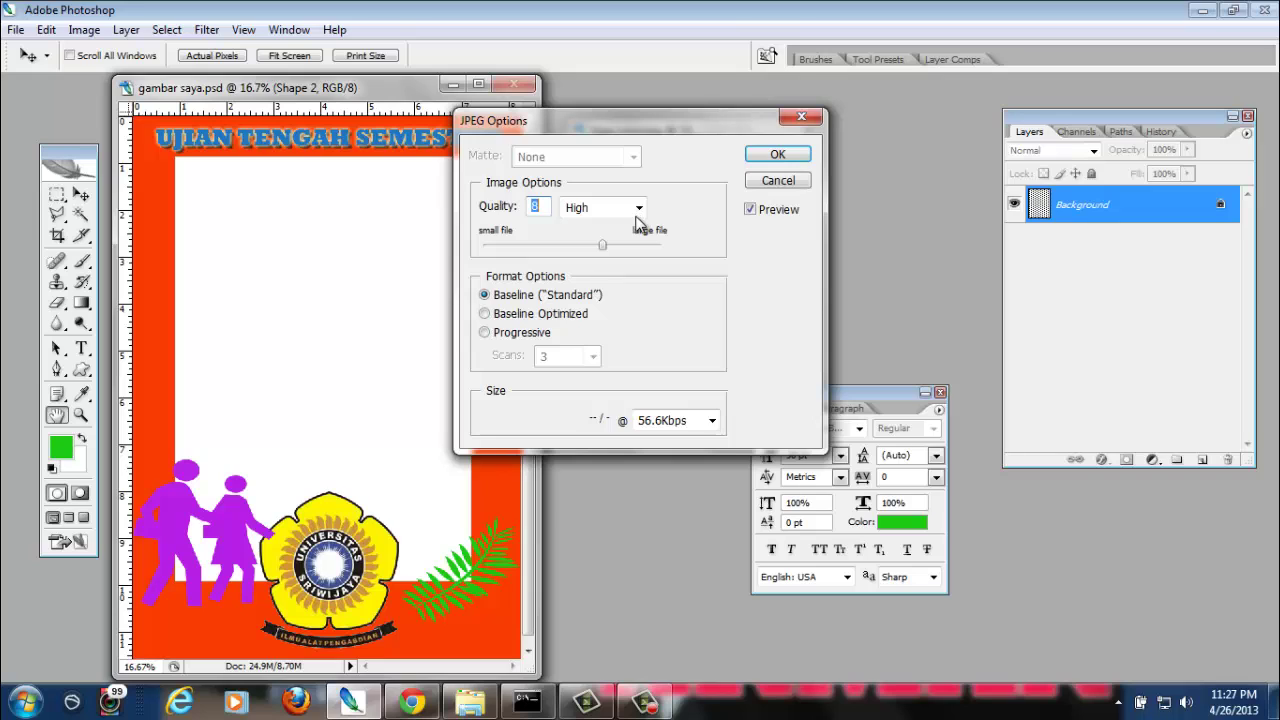
{"action": "left_click", "coordinate": [638, 208]}
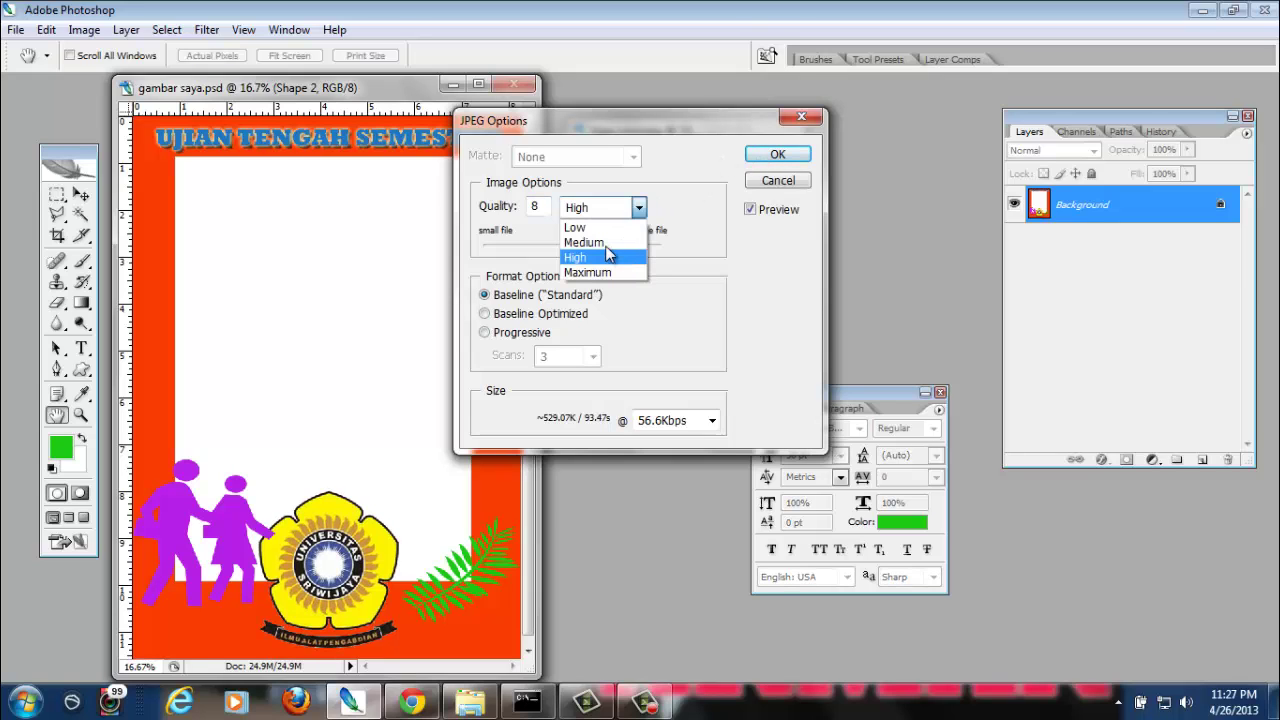
{"action": "left_click", "coordinate": [752, 288]}
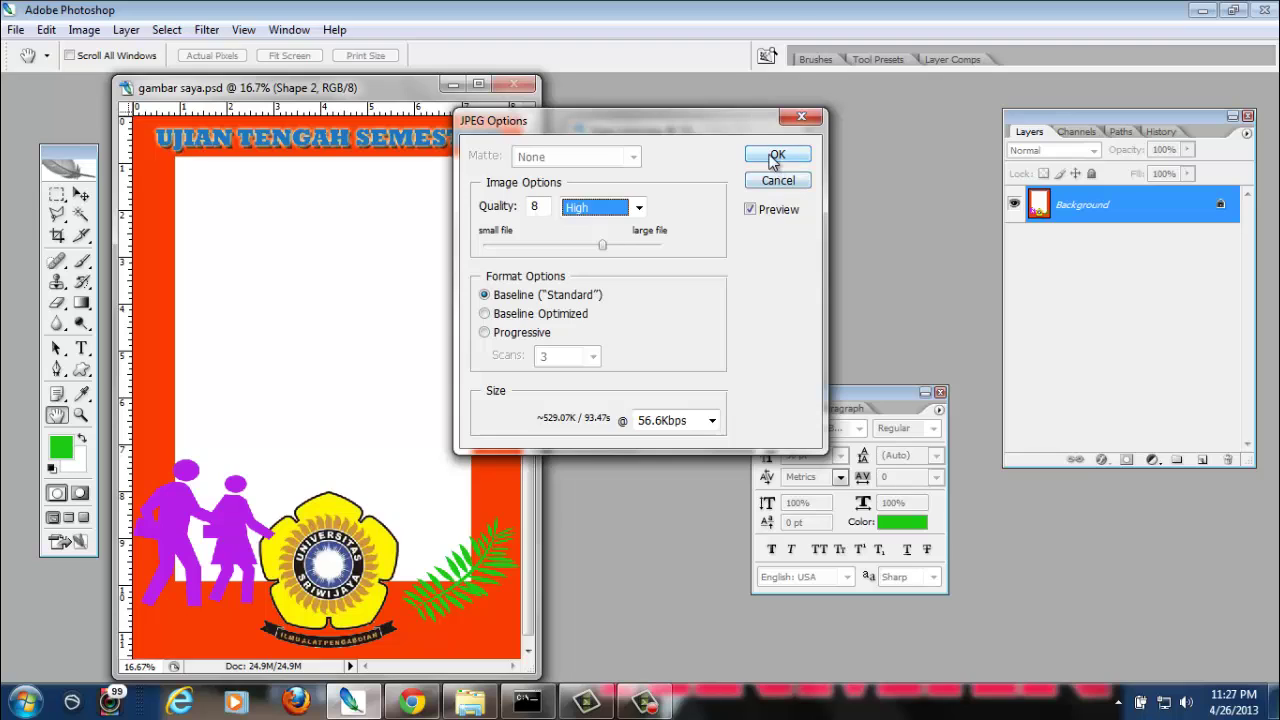
{"action": "left_click", "coordinate": [775, 157]}
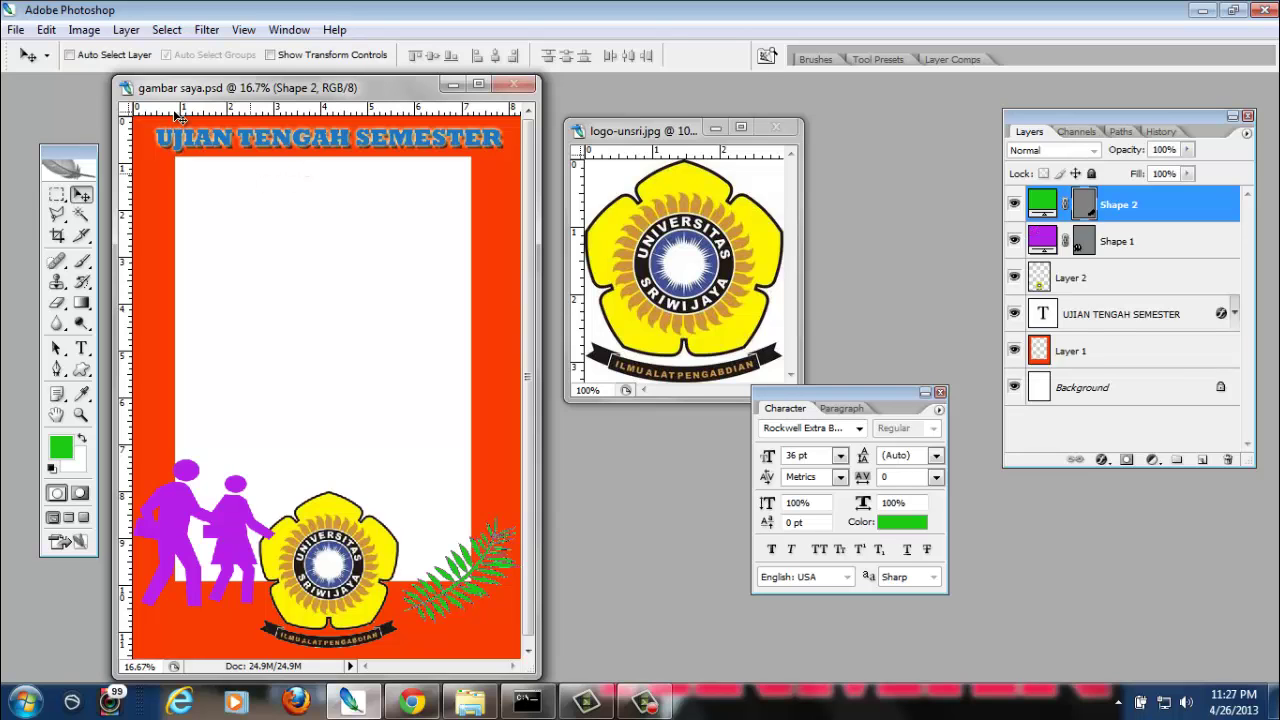
Browse from Data (E:) through Pictures > gambar to the coverfb-blog folder in Explorer
{"action": "left_click", "coordinate": [472, 704]}
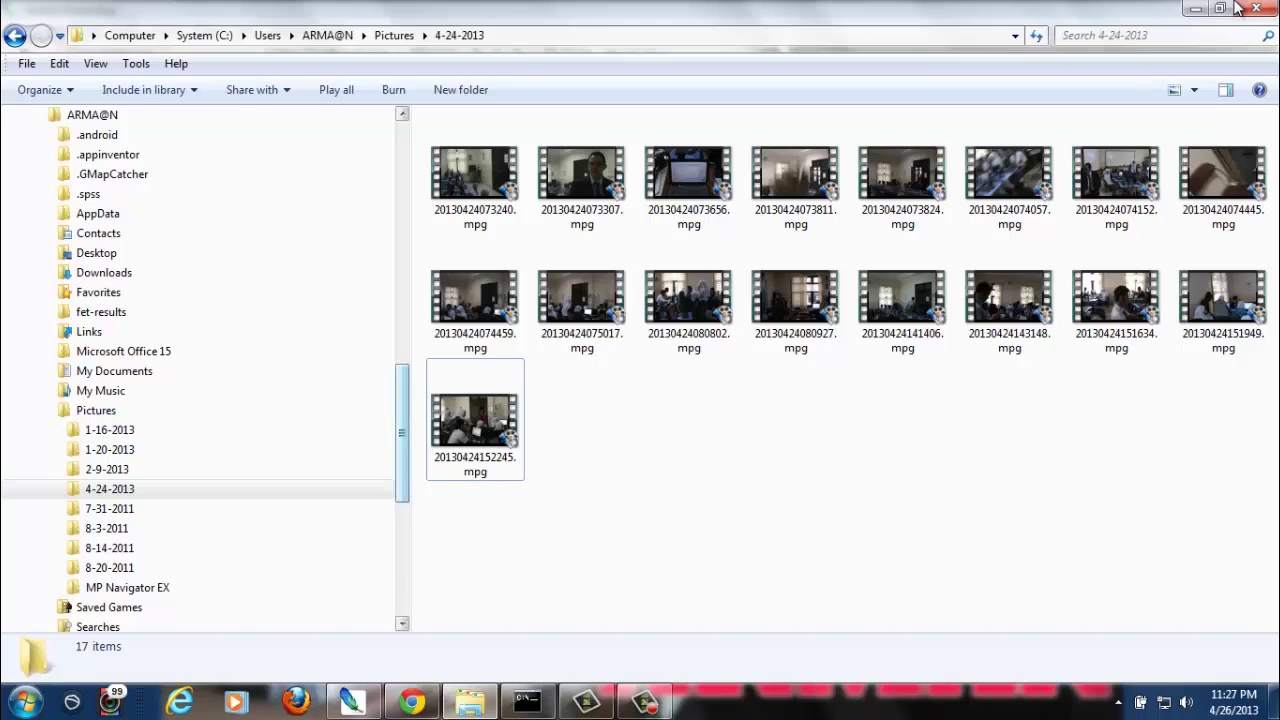
{"action": "left_click", "coordinate": [1196, 9]}
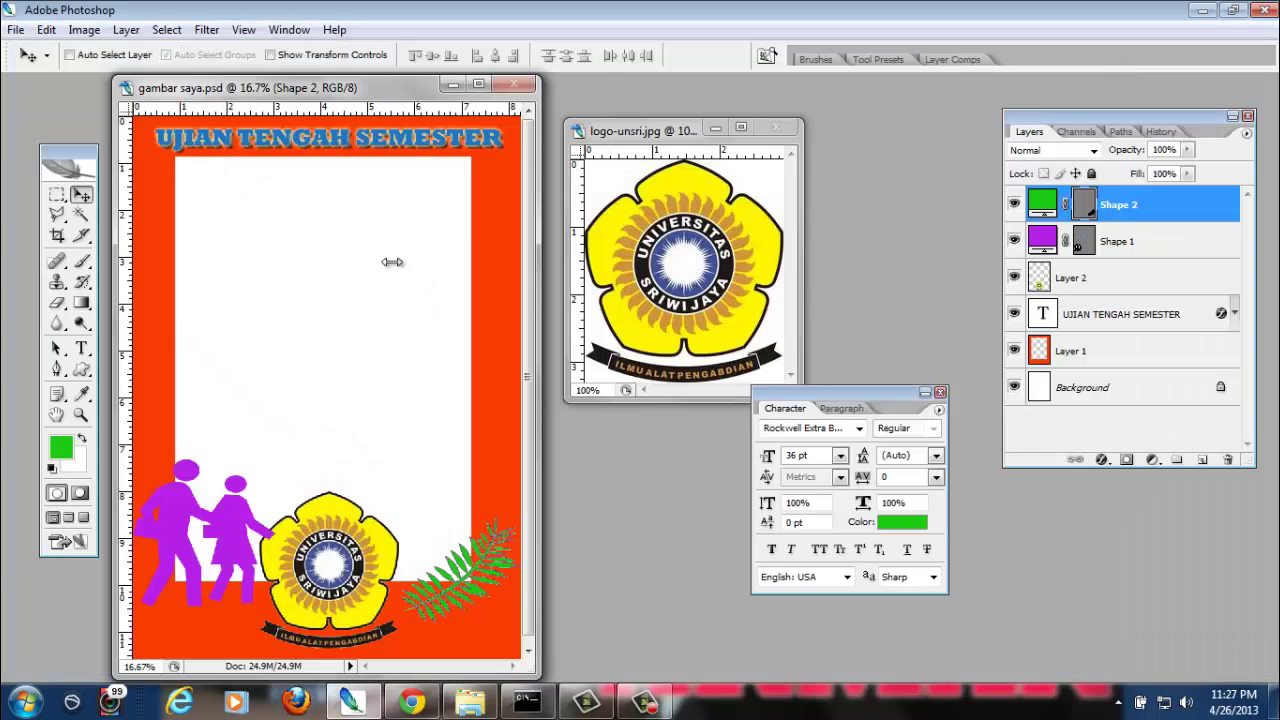
{"action": "left_click", "coordinate": [40, 703]}
{"action": "mouse_move", "coordinate": [370, 254]}
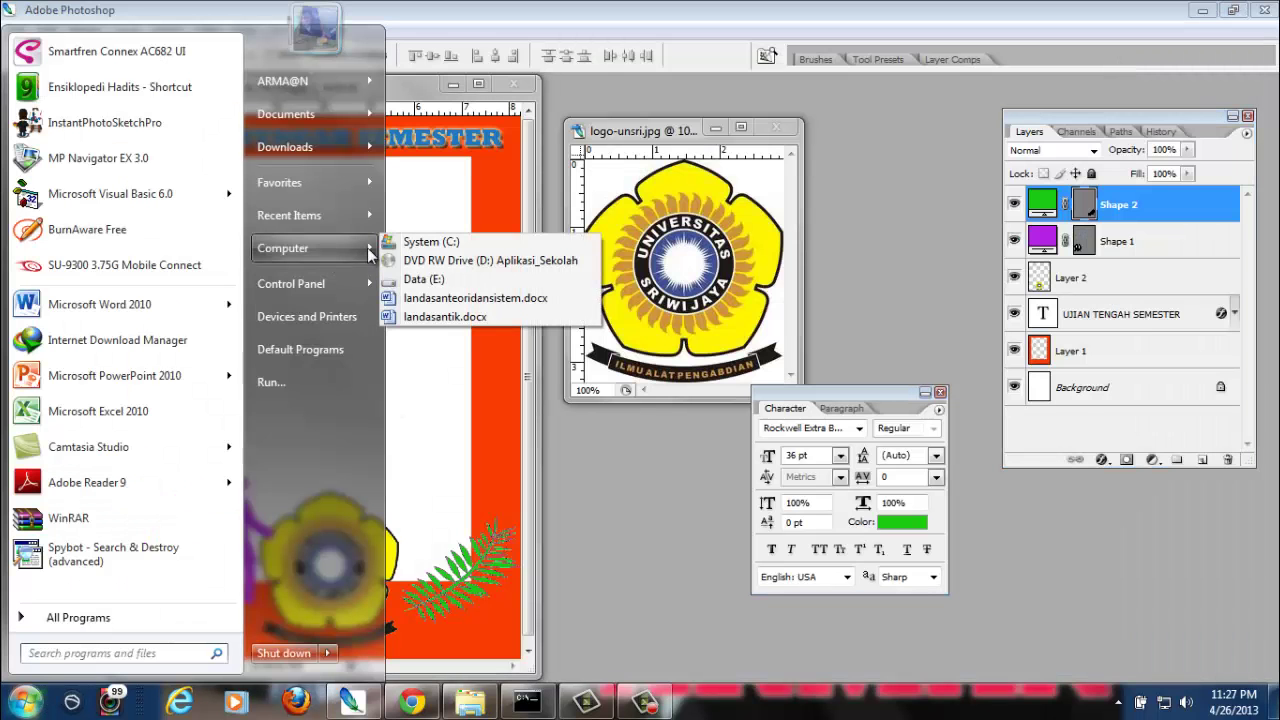
{"action": "left_click", "coordinate": [461, 279]}
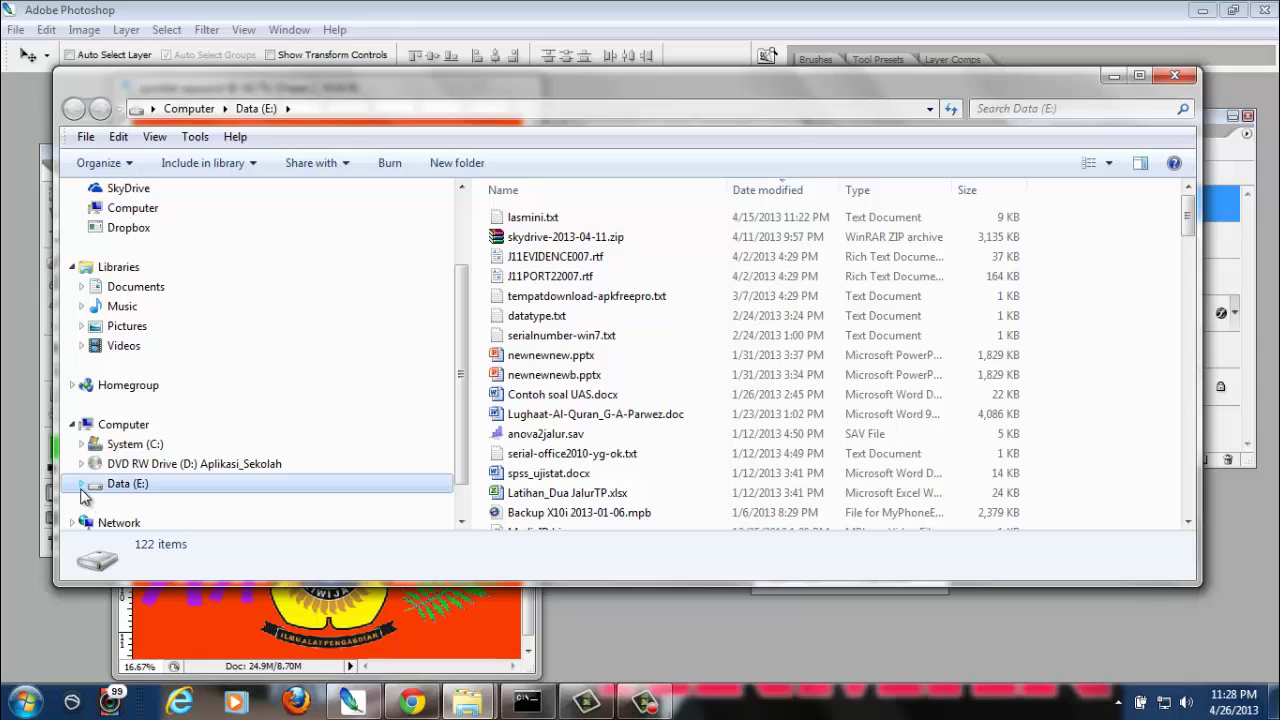
{"action": "left_click", "coordinate": [81, 326]}
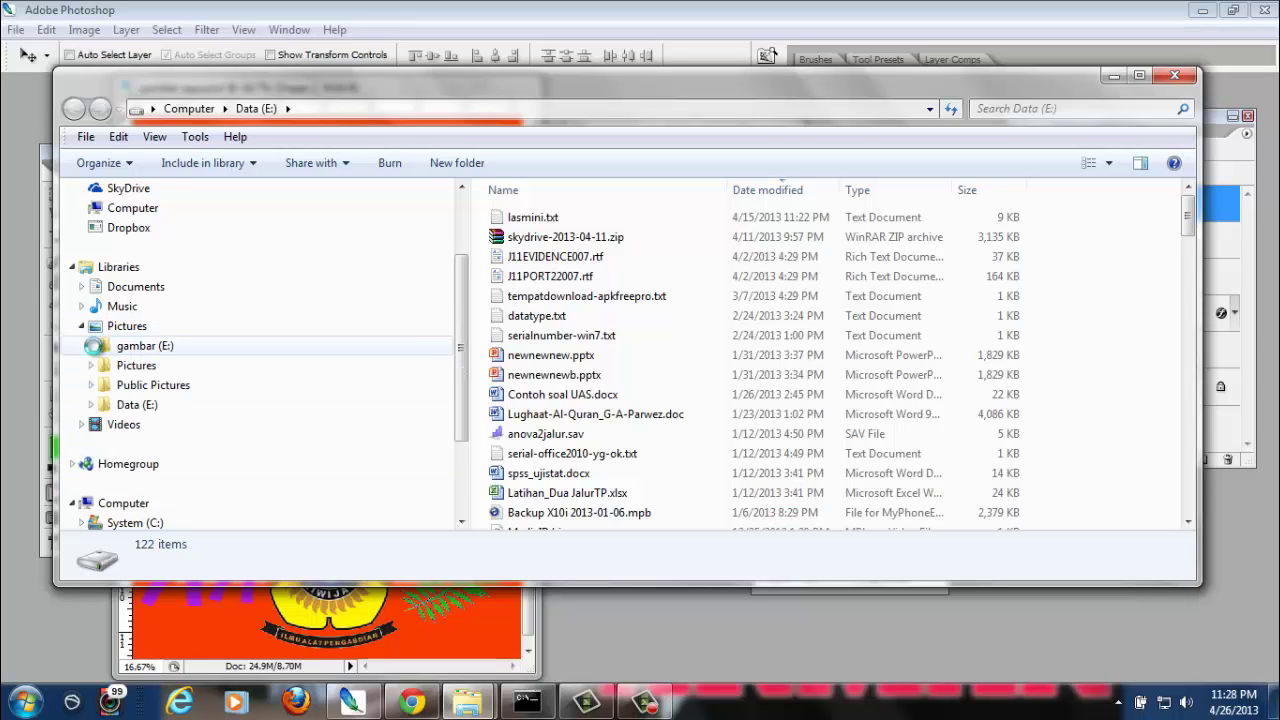
{"action": "left_click", "coordinate": [92, 346]}
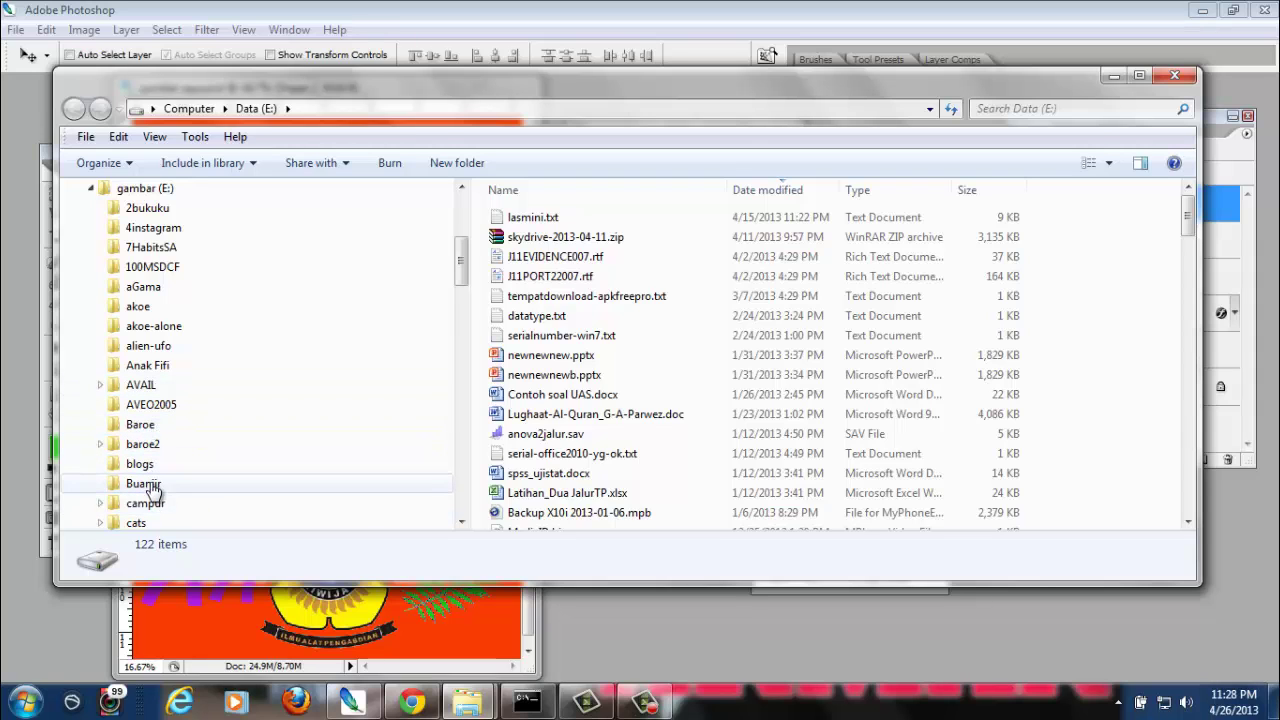
{"action": "left_click", "coordinate": [150, 464]}
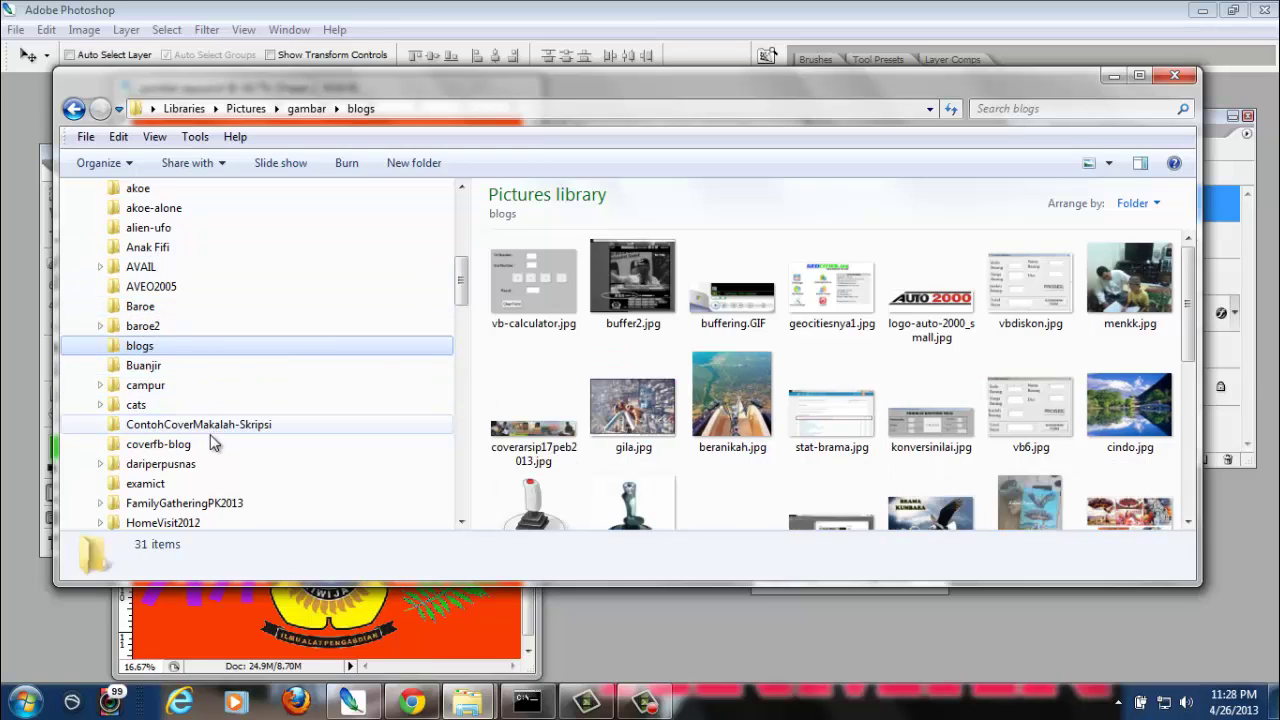
{"action": "left_click", "coordinate": [184, 448]}
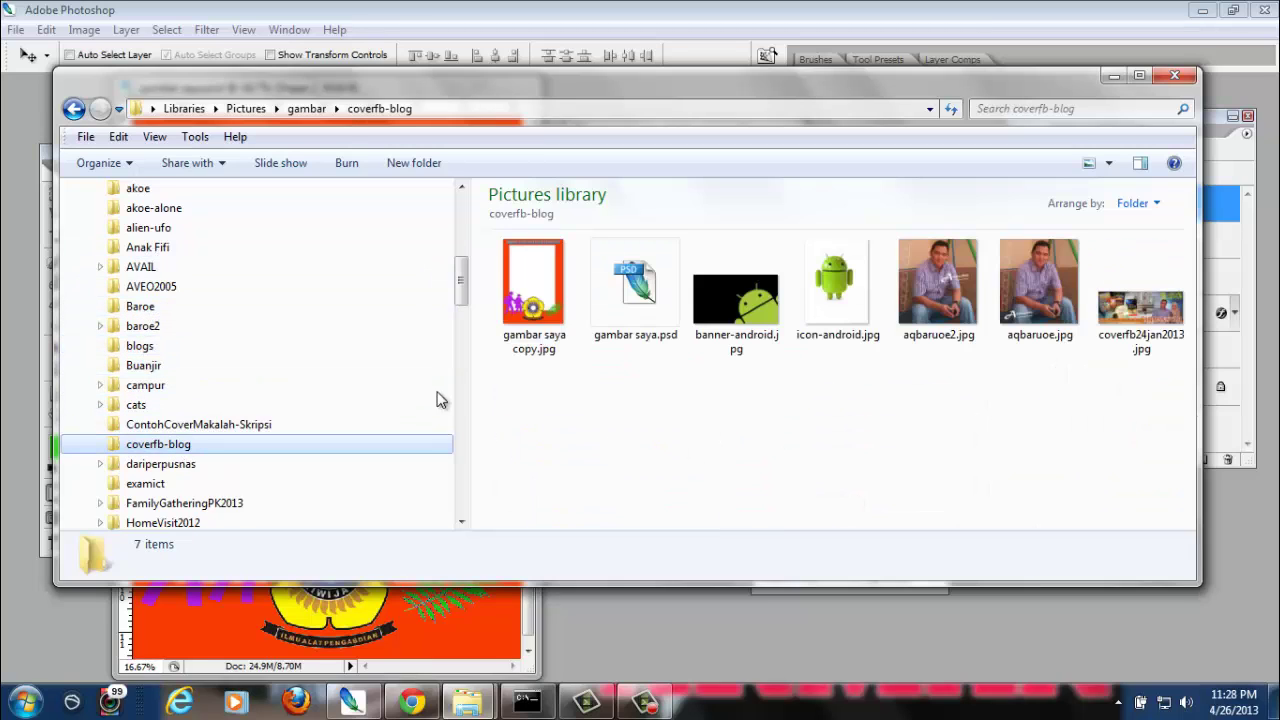
Compare gambar saya copy.jpg with gambar saya.psd, then open the JPEG to view it
{"action": "left_click", "coordinate": [547, 312]}
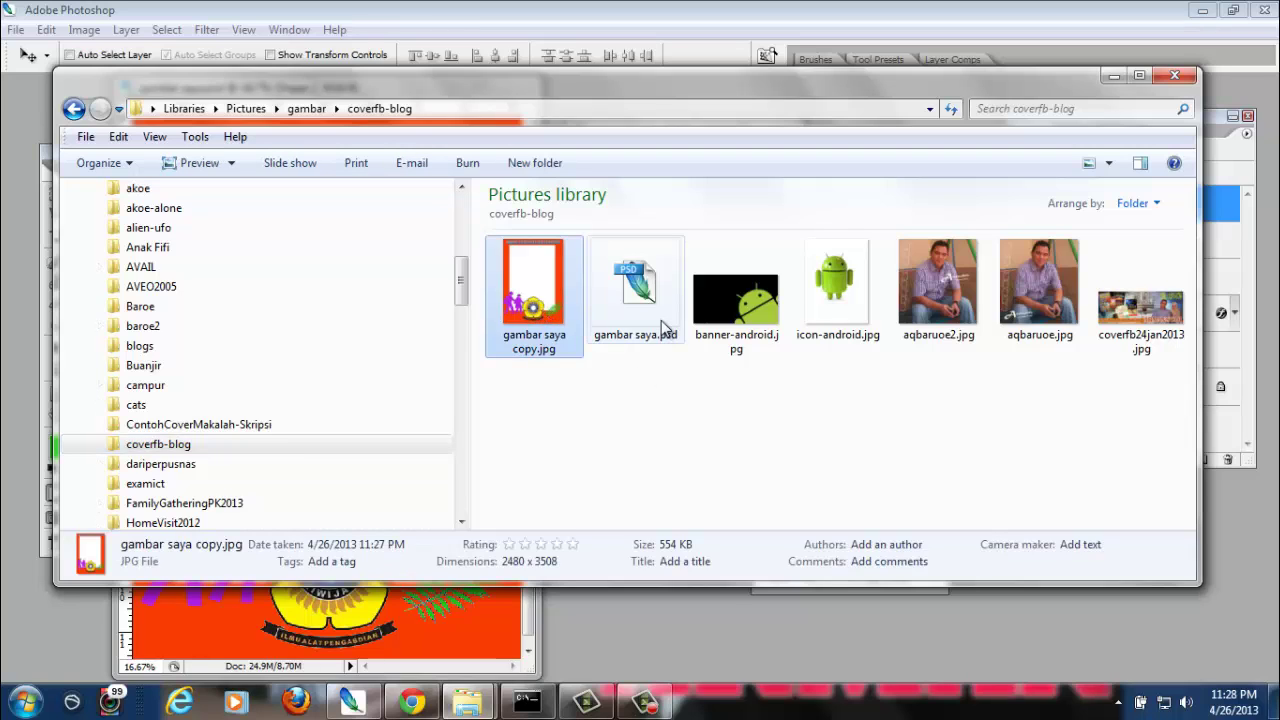
{"action": "left_click", "coordinate": [661, 320]}
{"action": "left_click", "coordinate": [532, 356]}
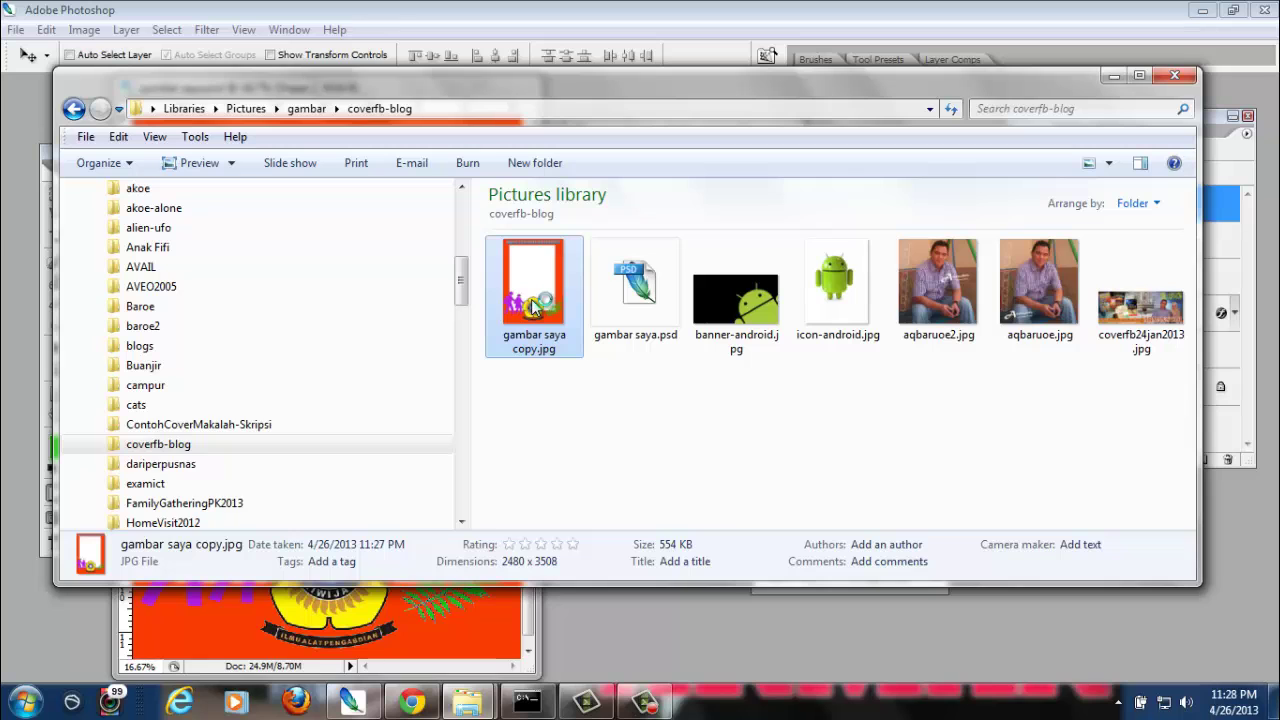
{"action": "double_click", "coordinate": [533, 308]}
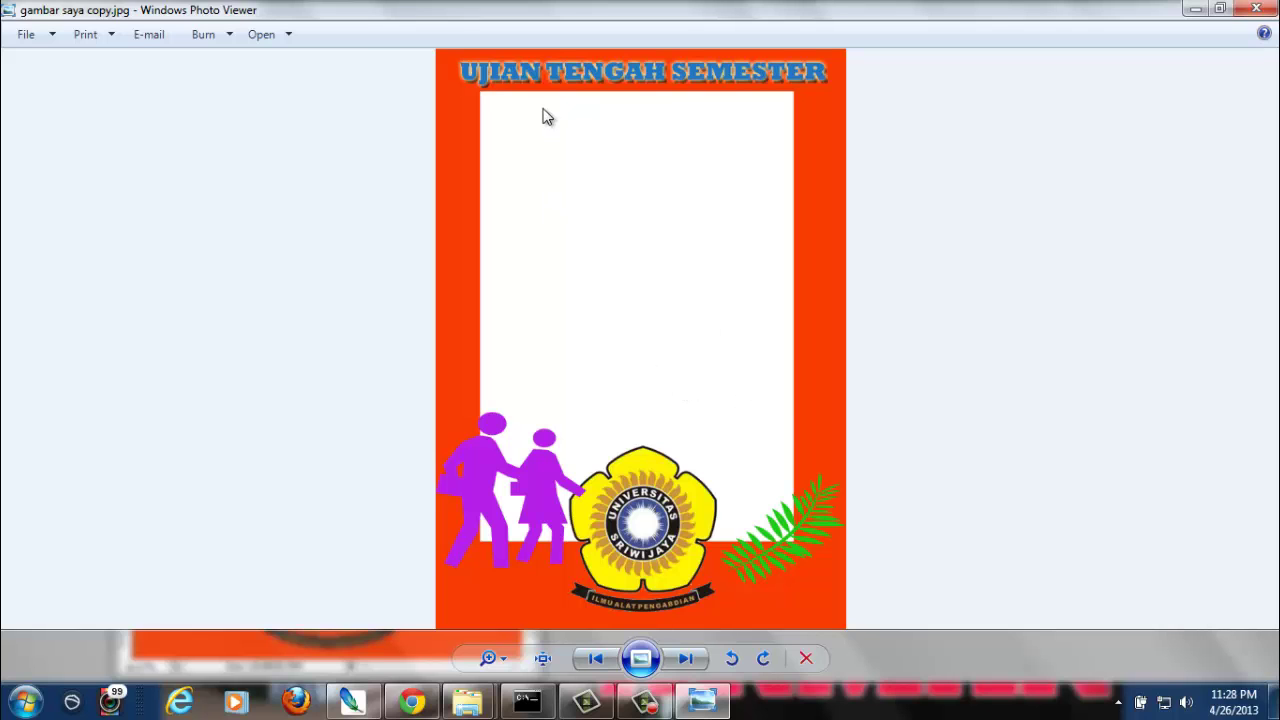
Zoom into the exported poster JPEG, pan around it, zoom back out, and close Photo Viewer
{"action": "scroll", "coordinate": [823, 286], "scroll_direction": "up", "scroll_amount": 5}
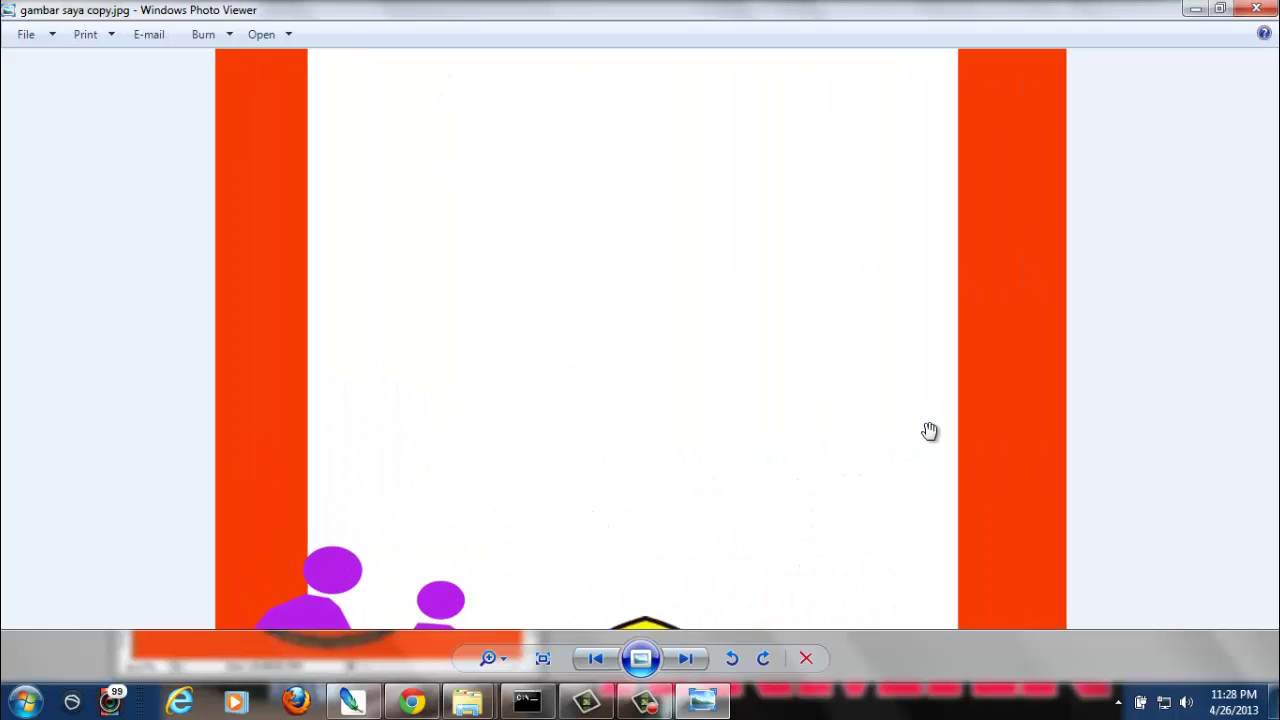
{"action": "left_click_drag", "start_coordinate": [926, 430], "coordinate": [905, 671]}
{"action": "scroll", "coordinate": [614, 200], "scroll_direction": "down", "scroll_amount": 3}
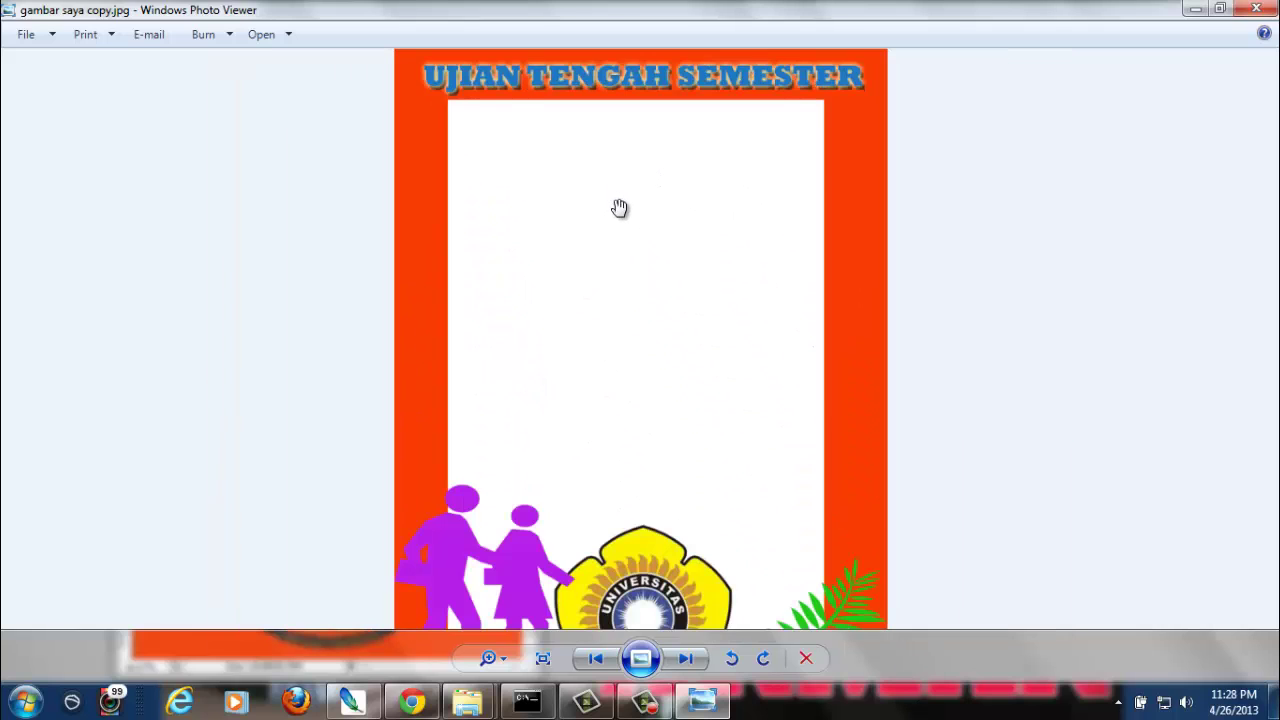
{"action": "left_click", "coordinate": [1270, 13]}
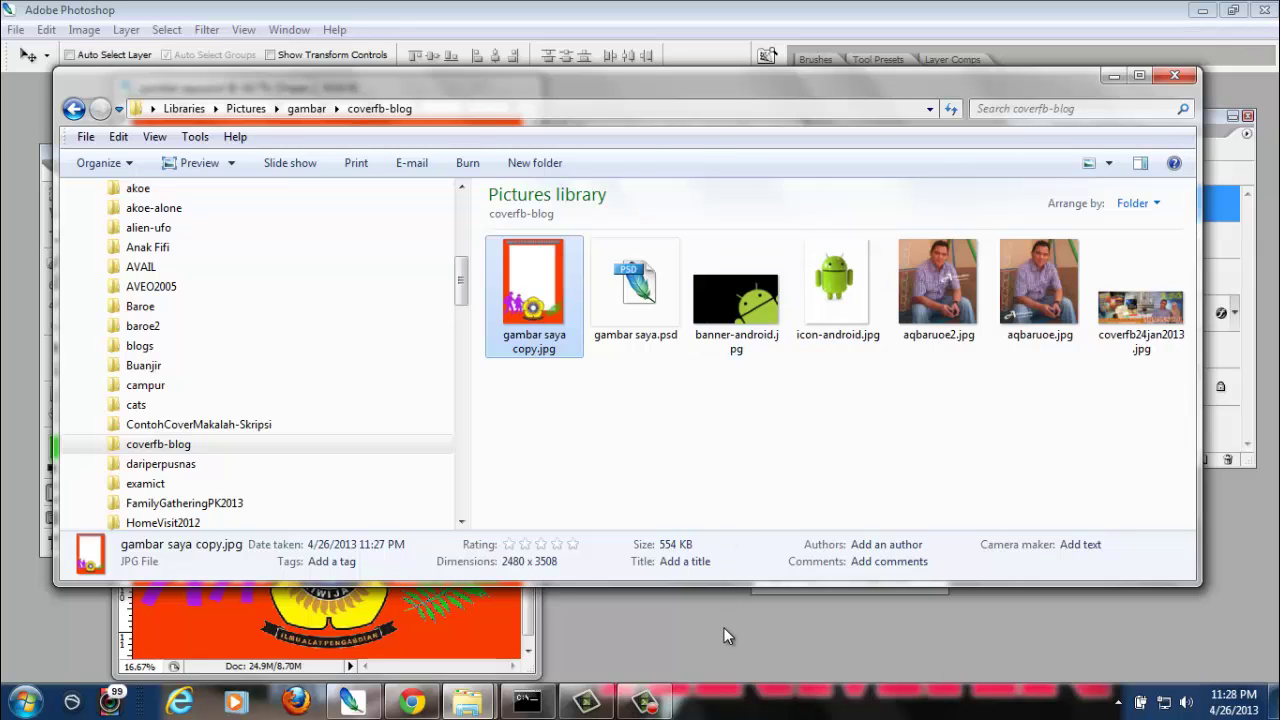
Bring Photoshop with the gambar saya.psd poster back to the front
{"action": "left_click", "coordinate": [727, 636]}
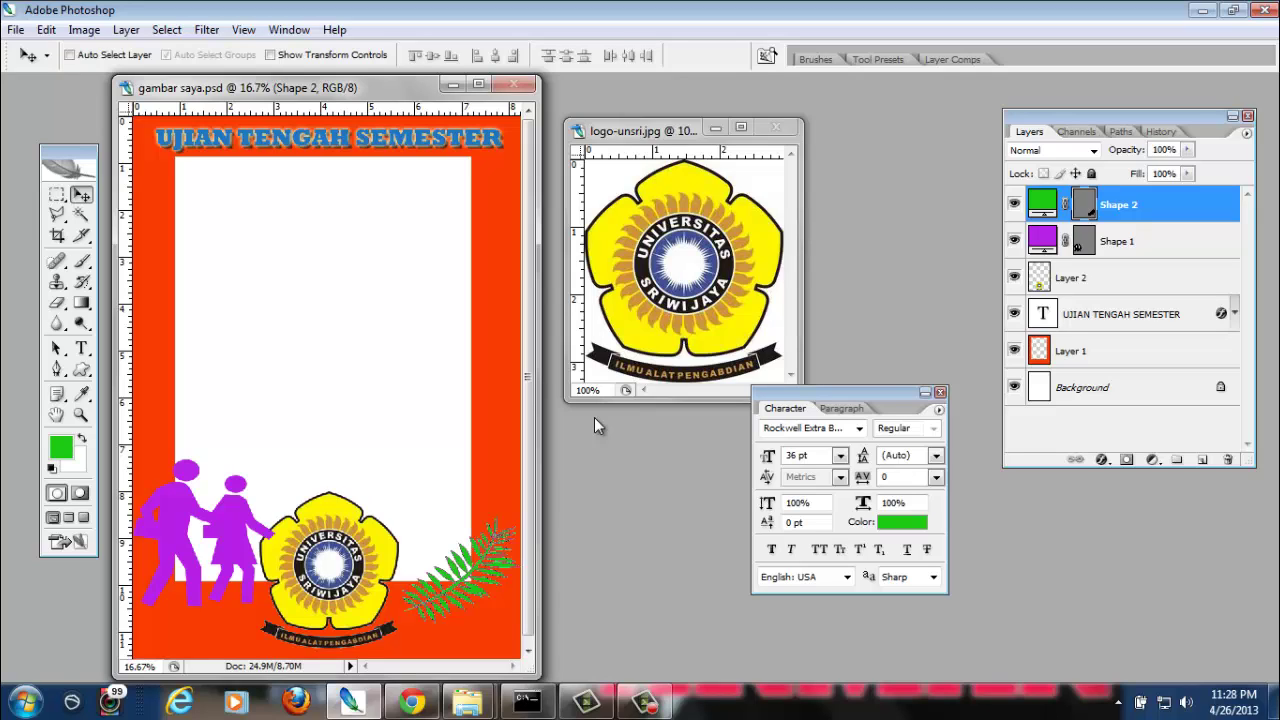
Close gambar saya.psd and reopen AQUnsri.psd from the recent files list
{"action": "left_click", "coordinate": [513, 84]}
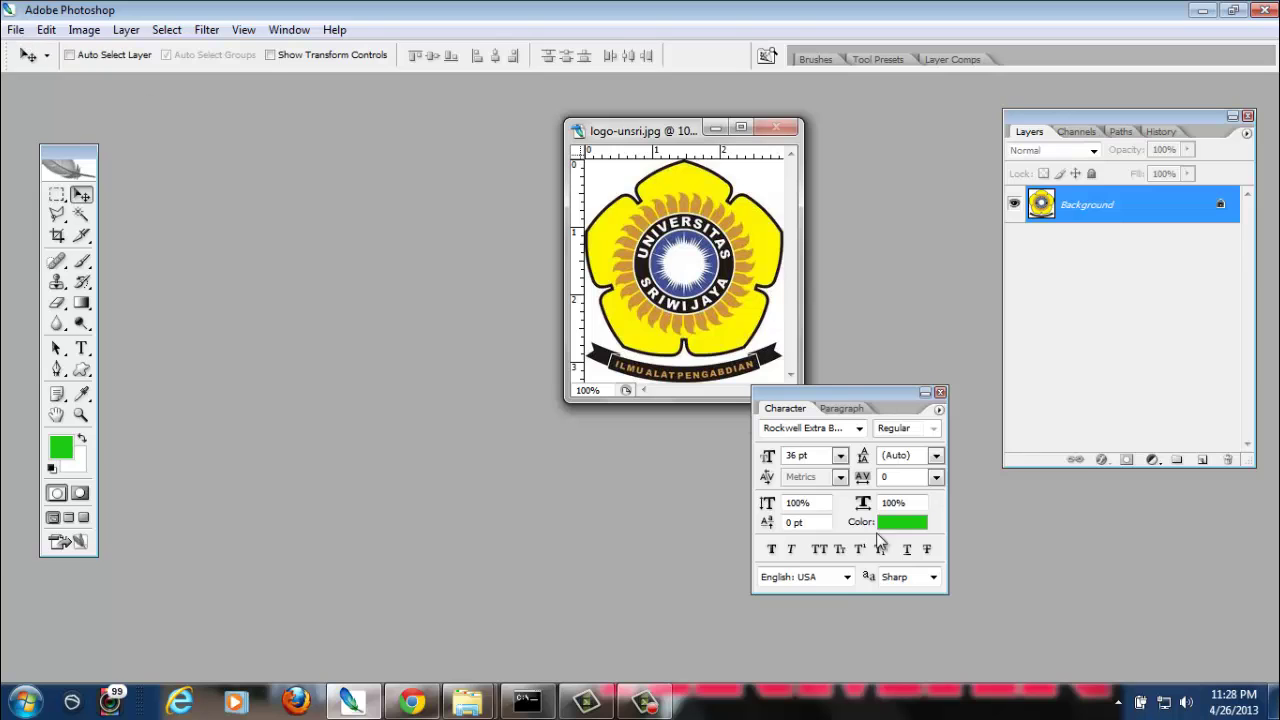
{"action": "left_click", "coordinate": [17, 30]}
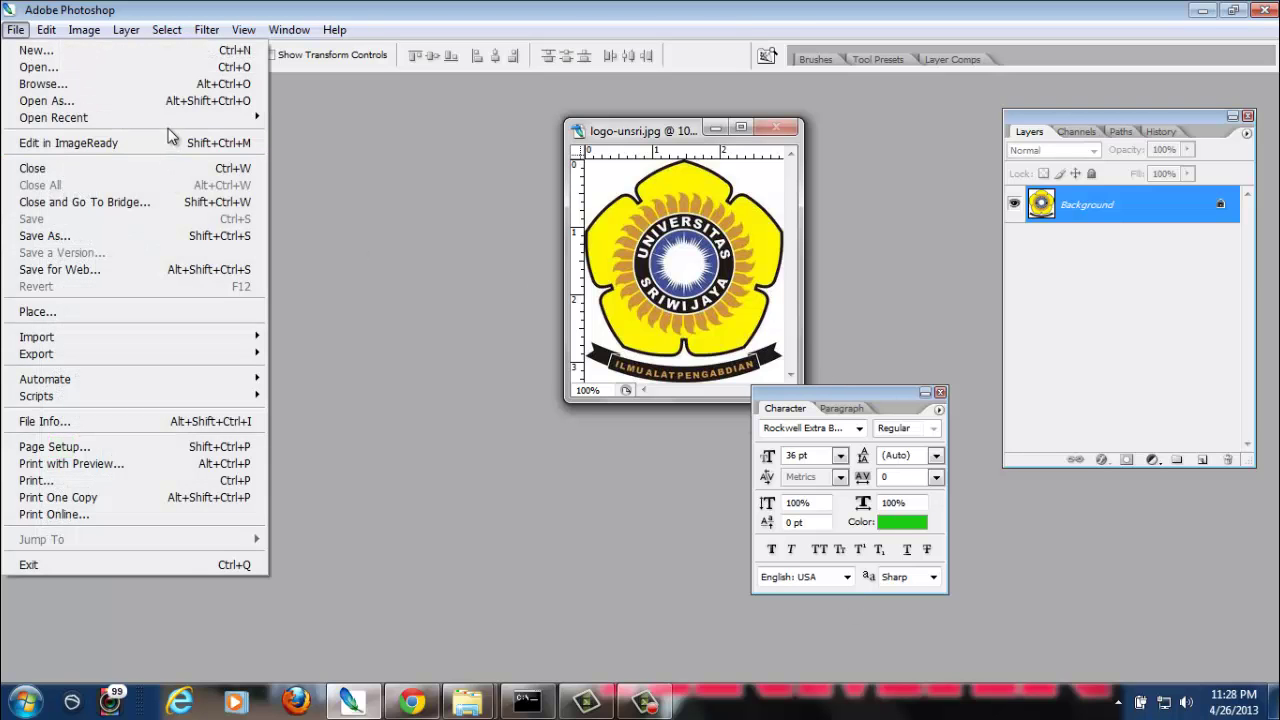
{"action": "mouse_move", "coordinate": [170, 125]}
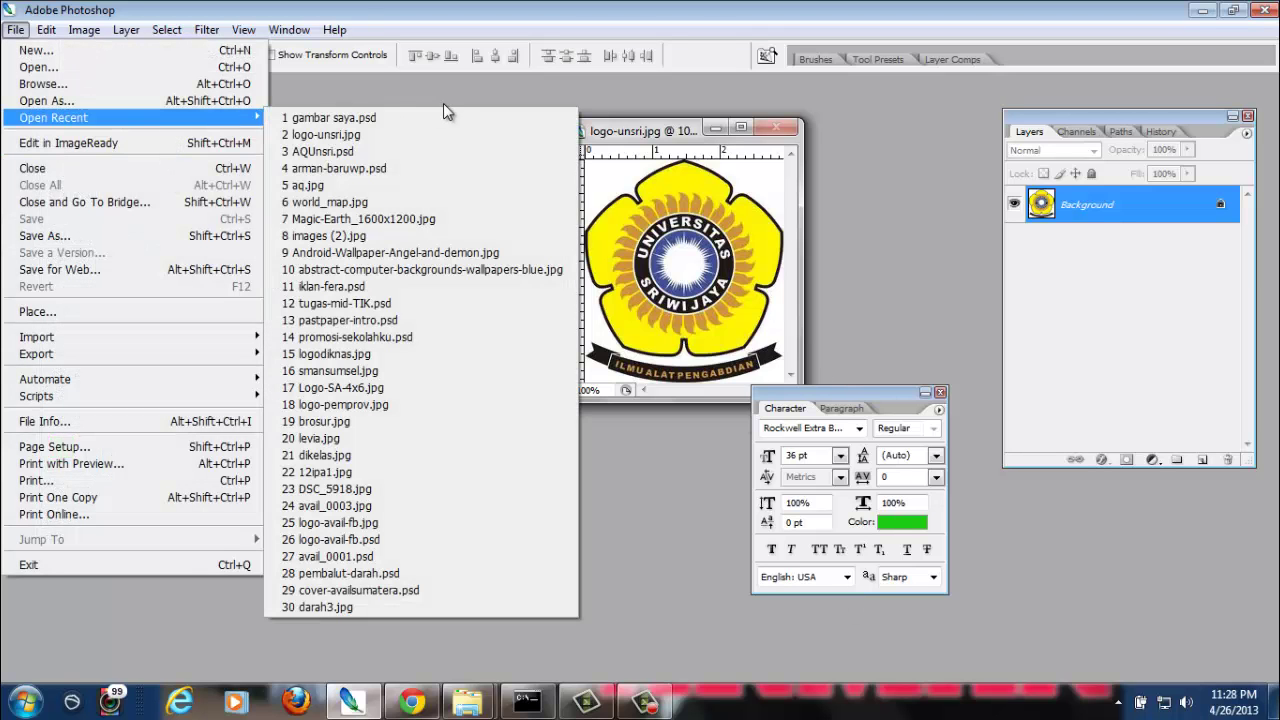
{"action": "left_click", "coordinate": [432, 151]}
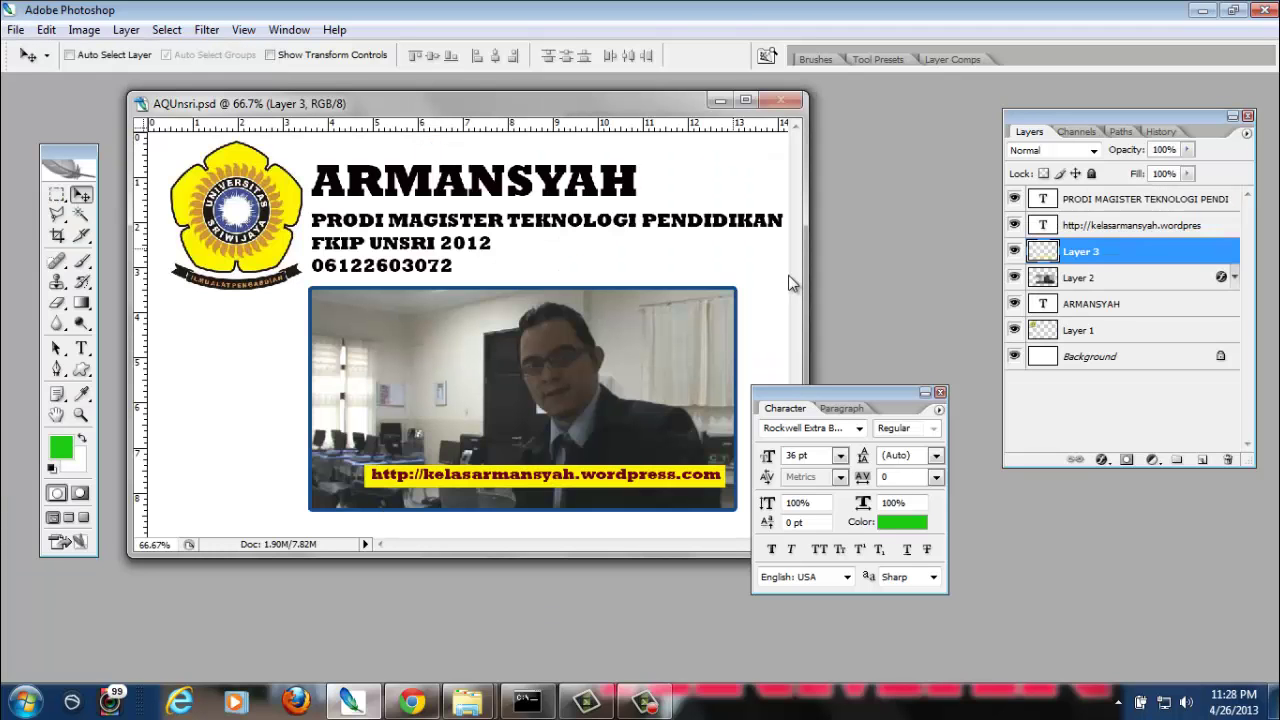
Move the Character panel to the lower right and select the Horizontal Type tool
{"action": "left_click_drag", "start_coordinate": [820, 388], "coordinate": [964, 398]}
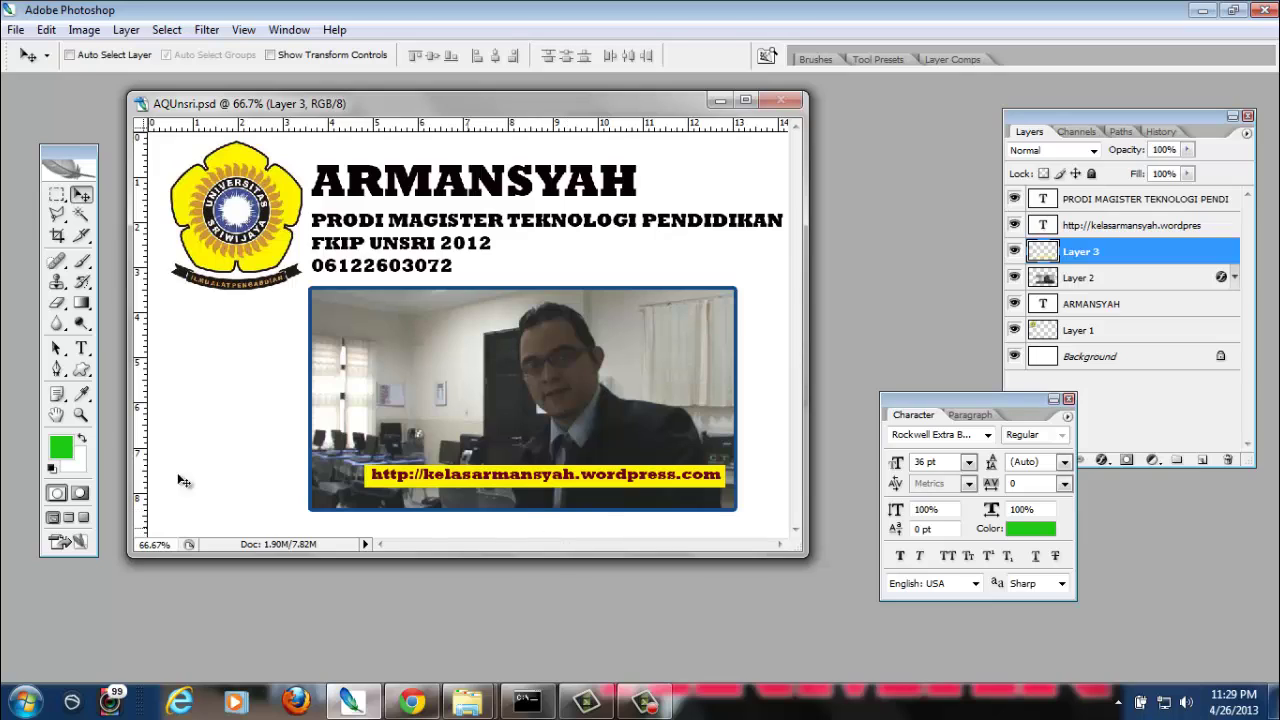
{"action": "left_click", "coordinate": [82, 348]}
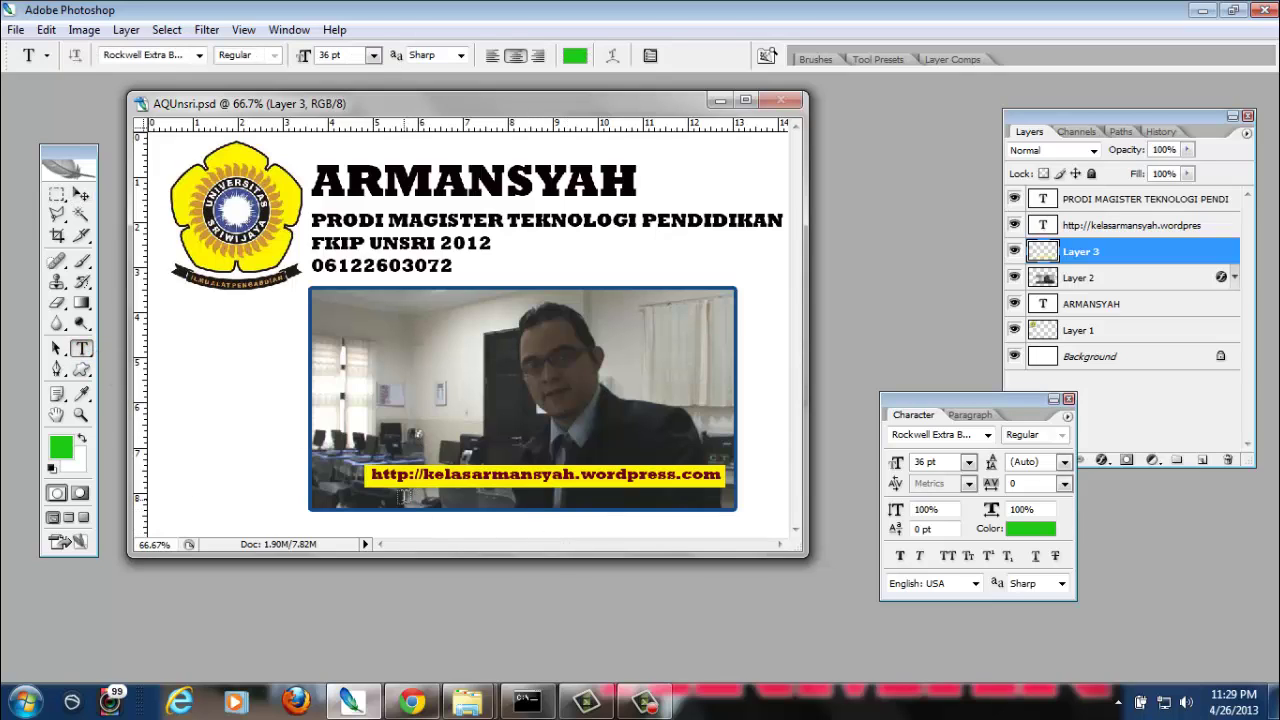
Type the contact's e-mail address, make it red 18 pt, and place it beside the phone number
{"action": "left_click", "coordinate": [194, 410]}
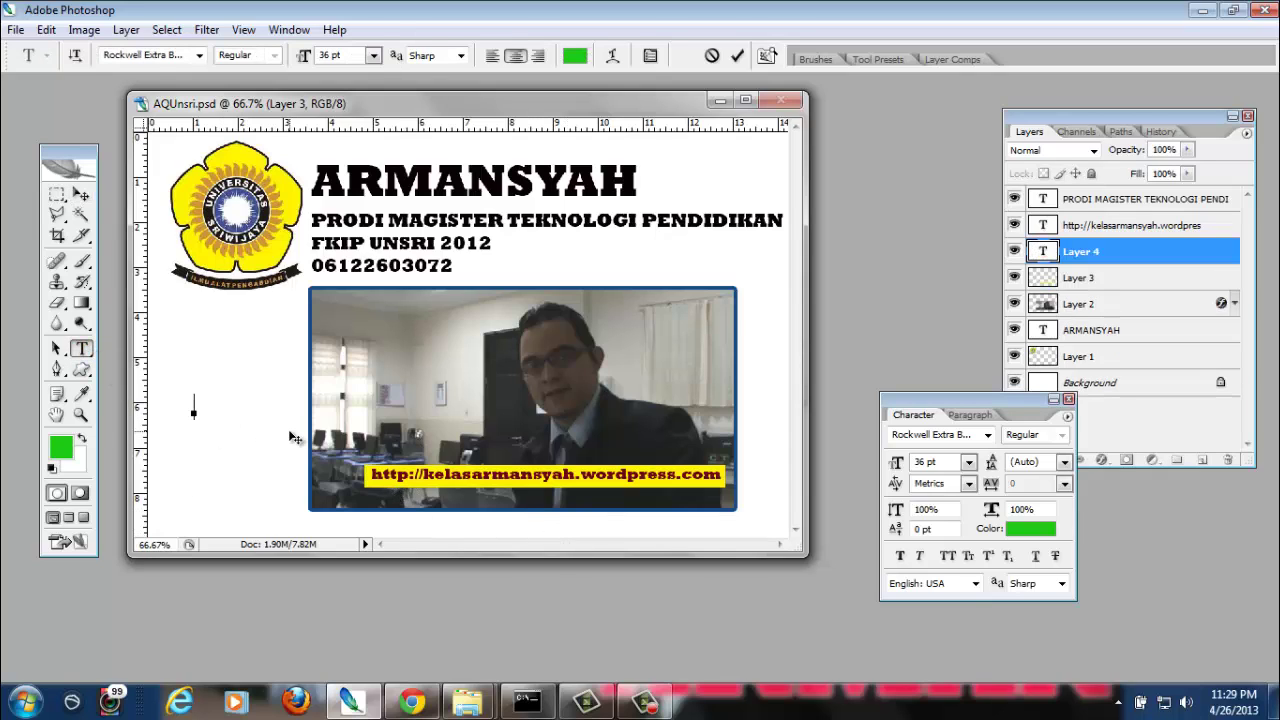
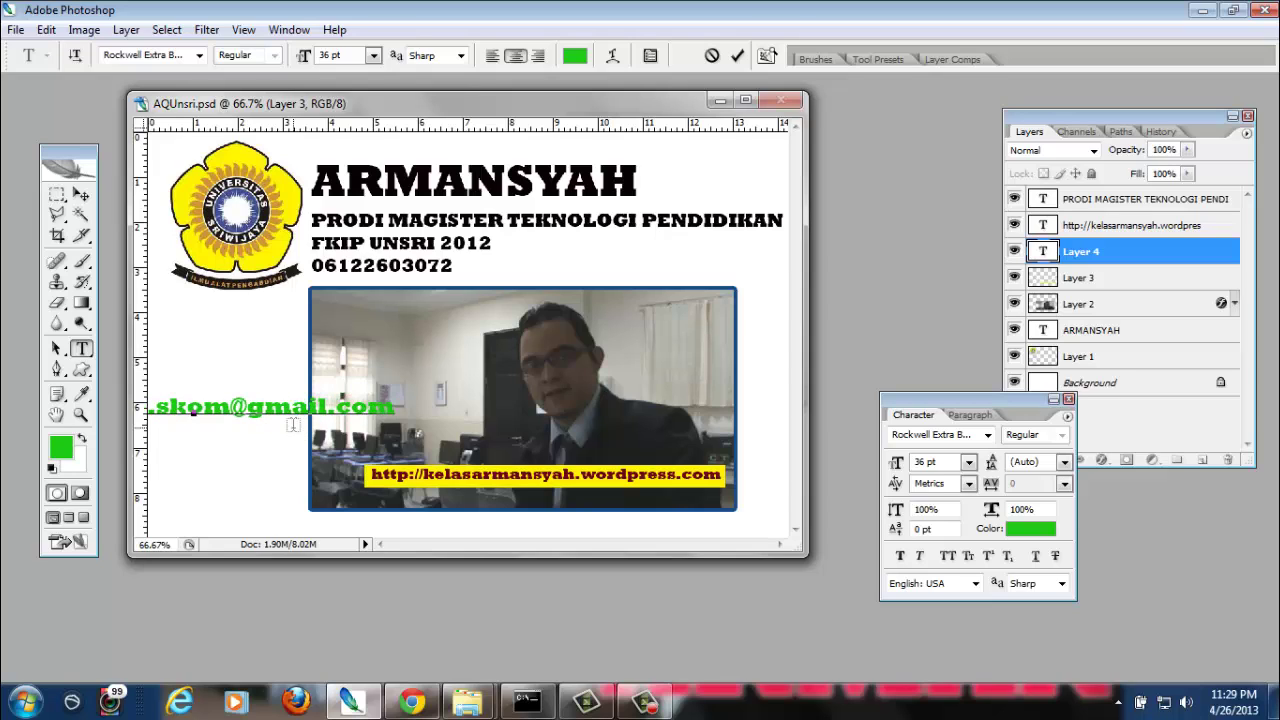
{"action": "key", "text": "ctrl+a"}
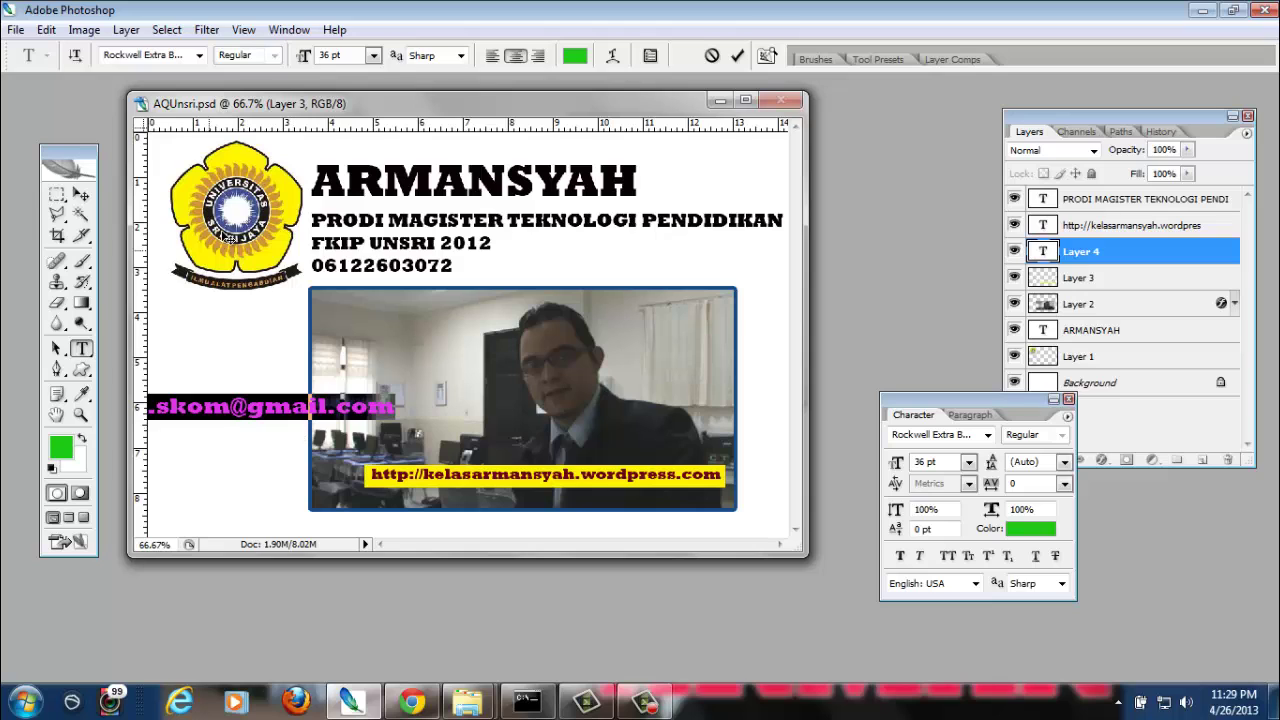
{"action": "left_click", "coordinate": [575, 56]}
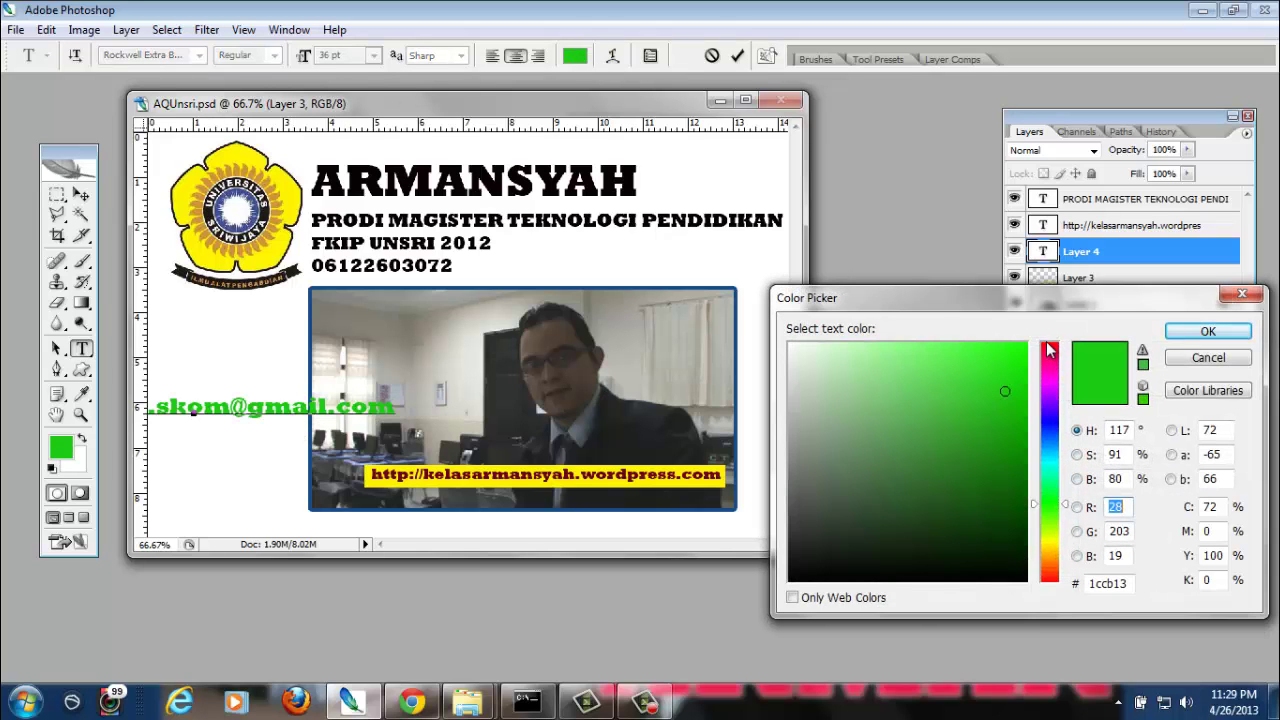
{"action": "left_click", "coordinate": [1052, 351]}
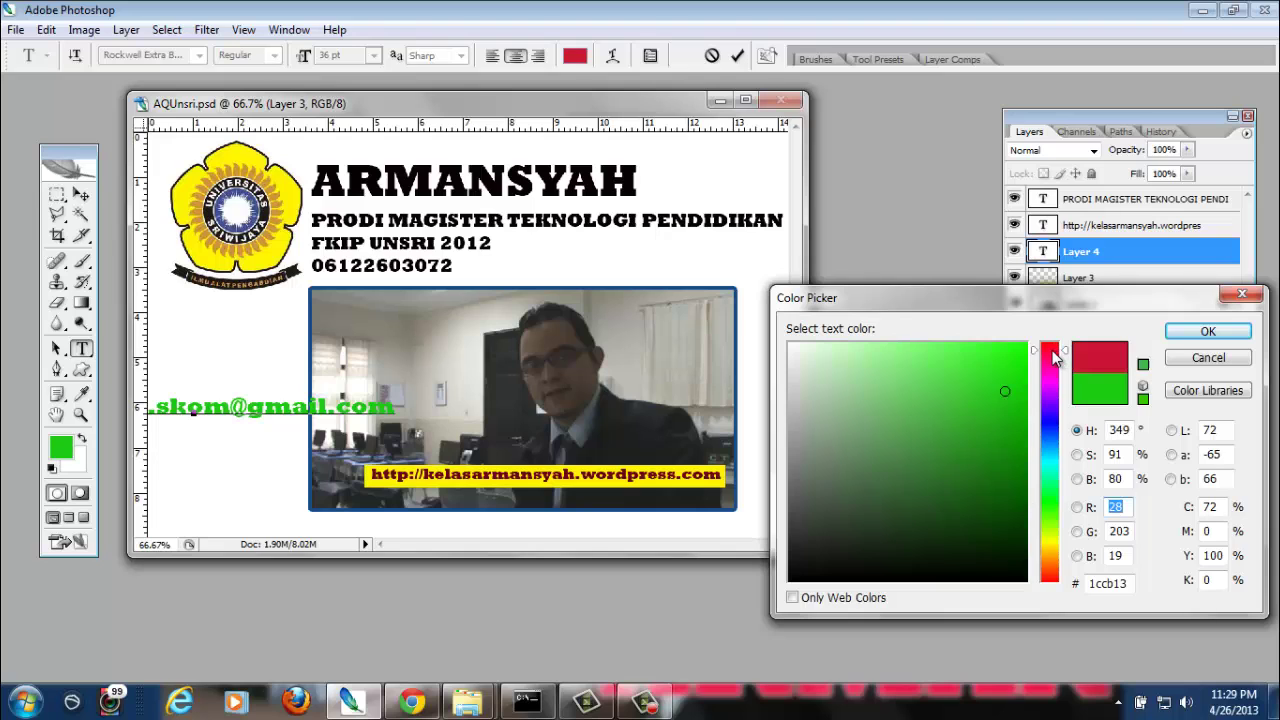
{"action": "left_click", "coordinate": [1208, 331]}
{"action": "left_click", "coordinate": [373, 55]}
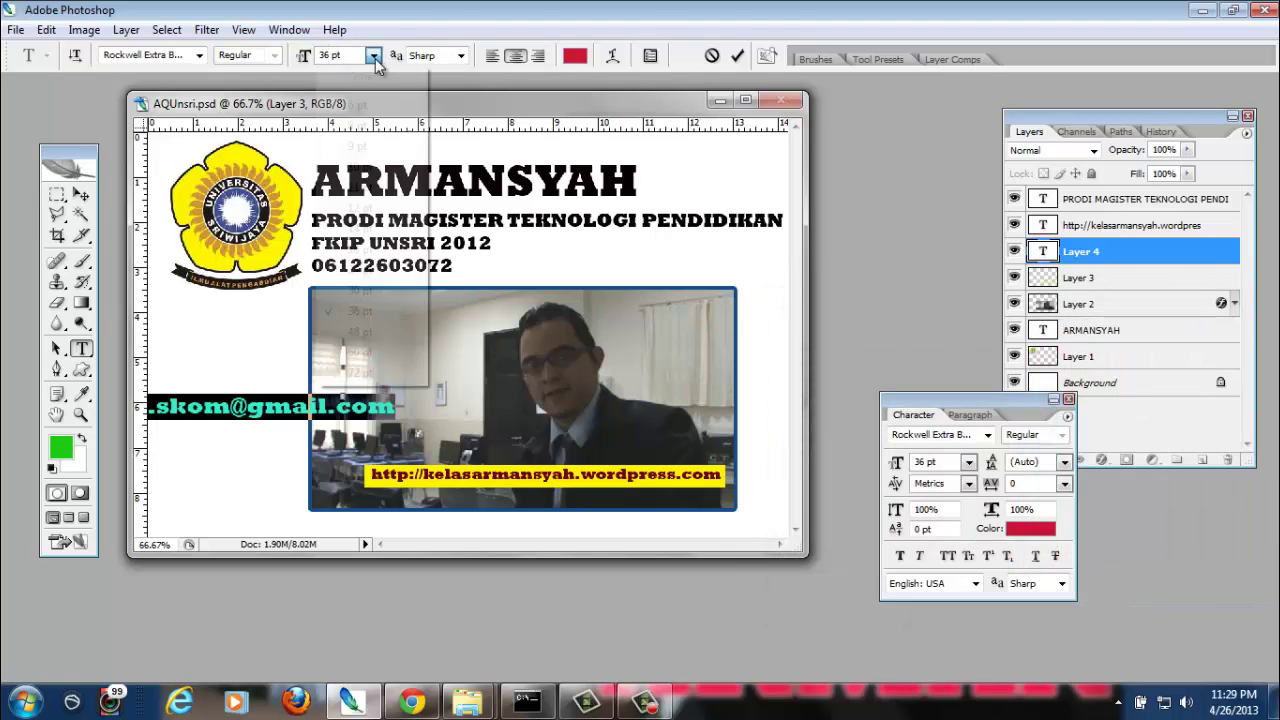
{"action": "left_click", "coordinate": [370, 252]}
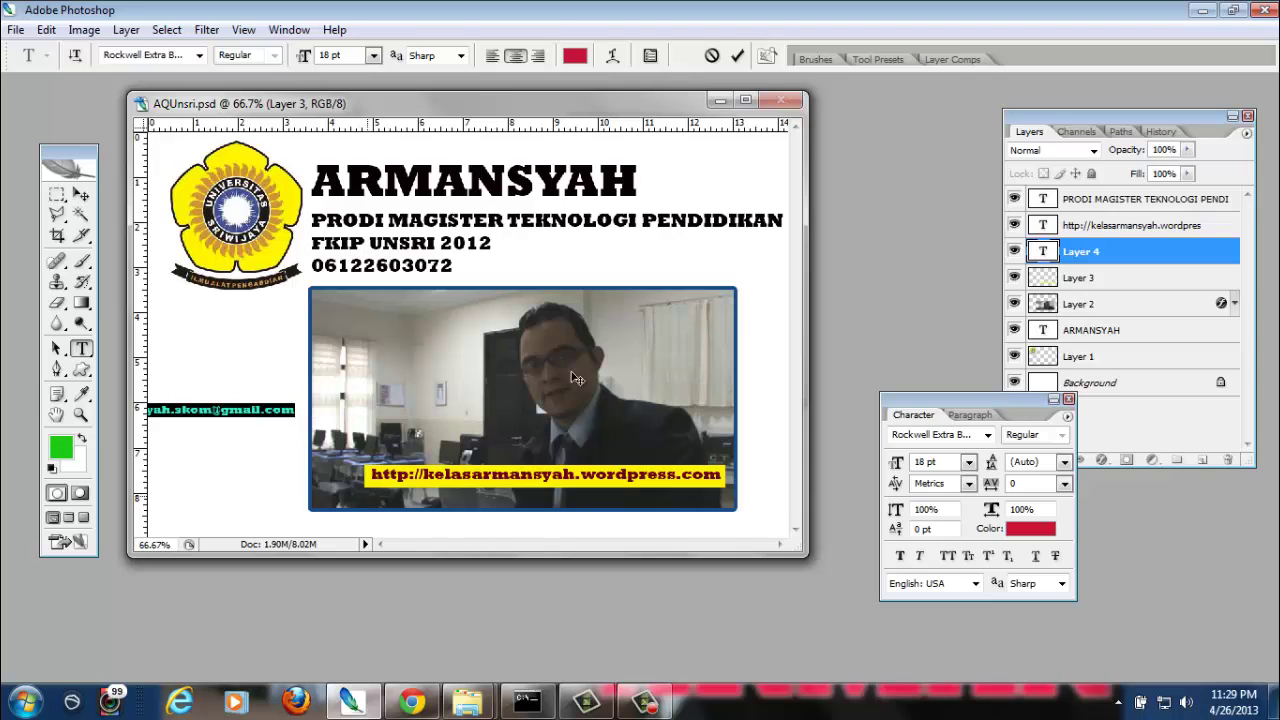
{"action": "left_click_drag", "start_coordinate": [376, 505], "coordinate": [783, 355]}
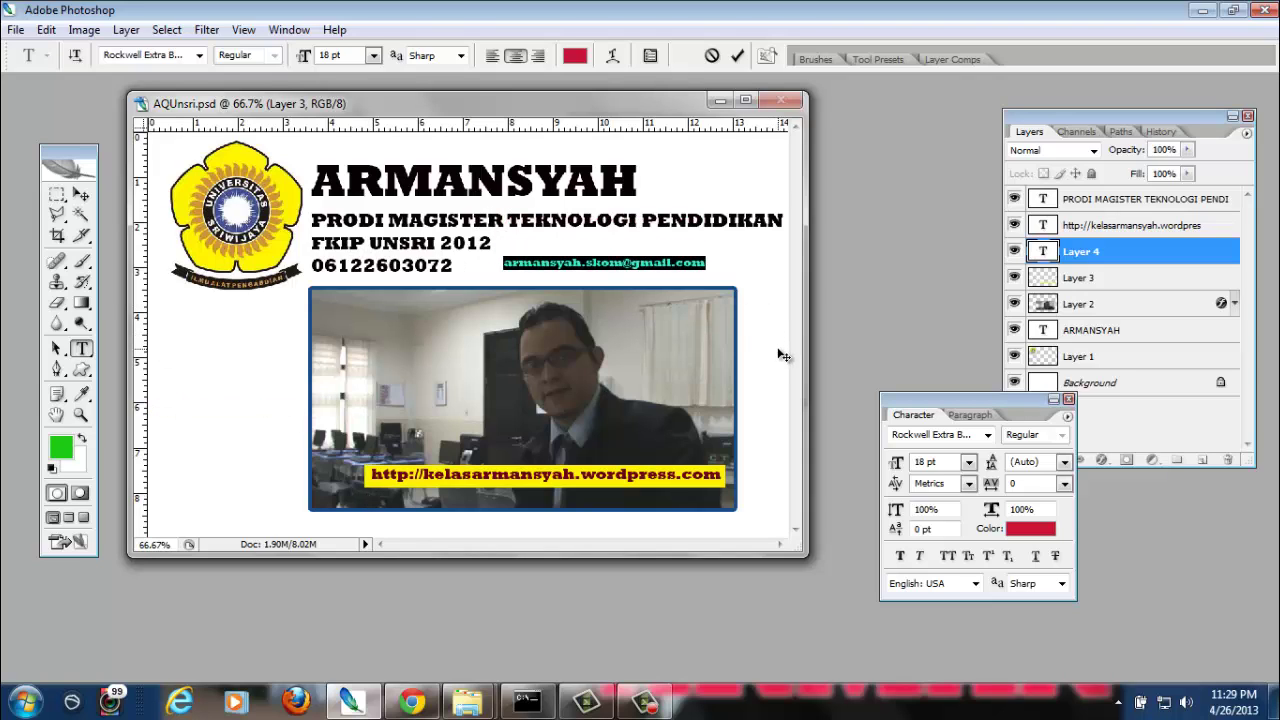
{"action": "left_click", "coordinate": [692, 266]}
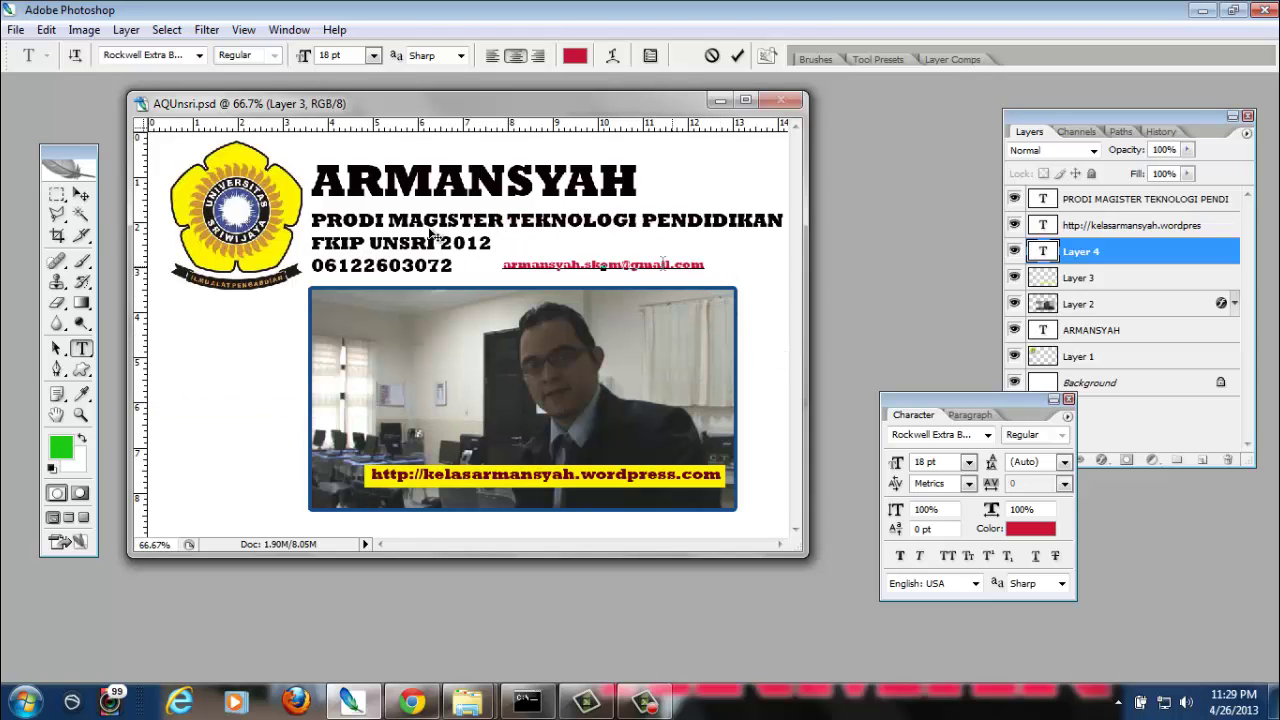
{"action": "left_click", "coordinate": [81, 194]}
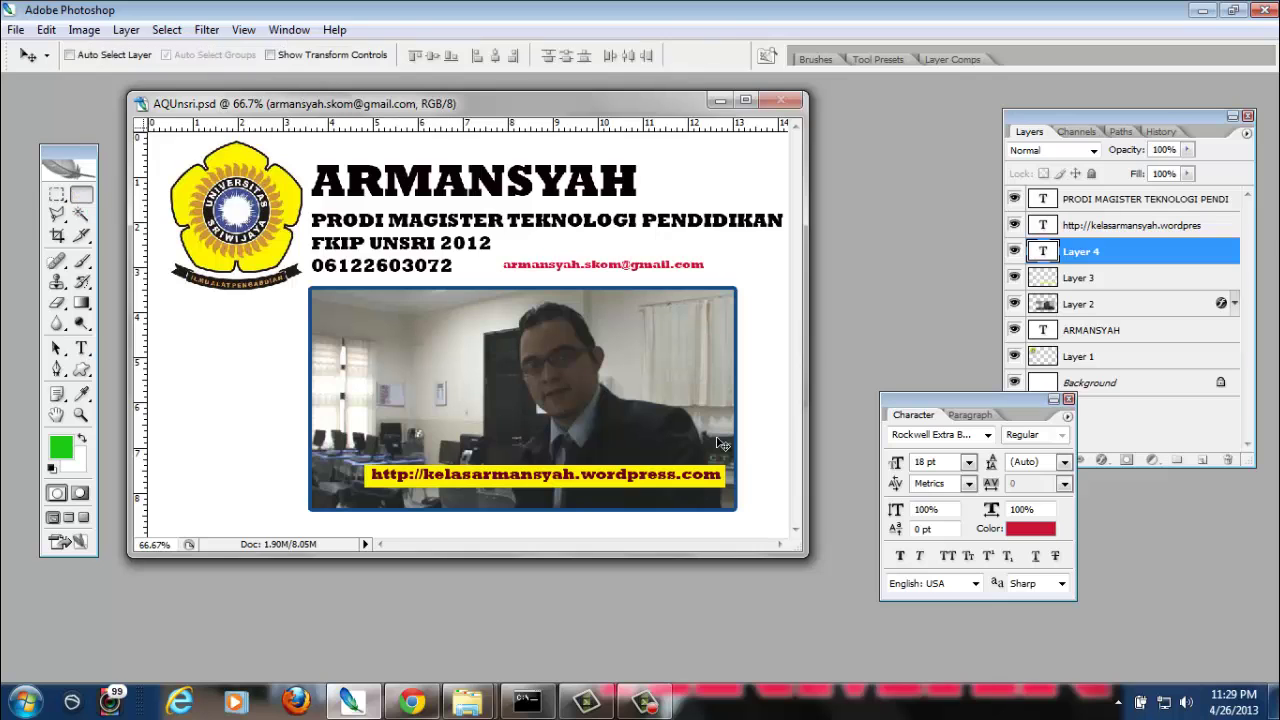
Maximize the card at 100% with the Character panel moved aside, then switch to the blog in Chrome
{"action": "left_click", "coordinate": [745, 100]}
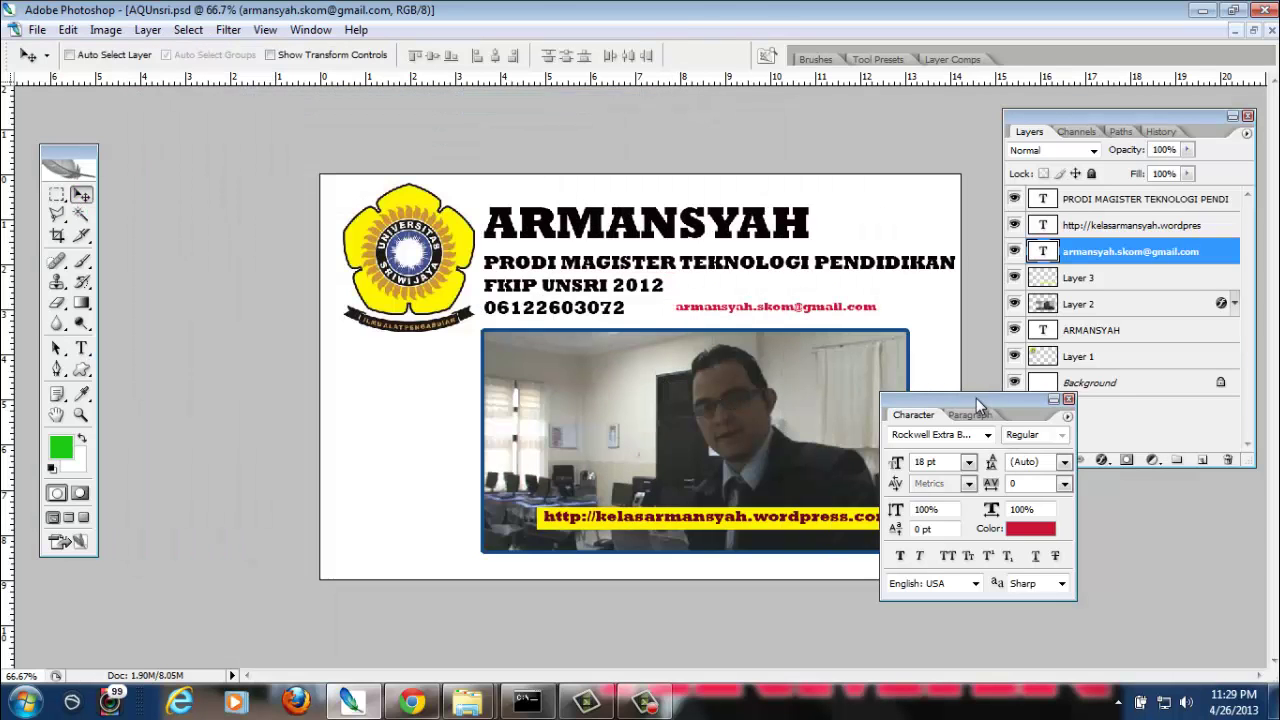
{"action": "left_click_drag", "start_coordinate": [984, 400], "coordinate": [1102, 394]}
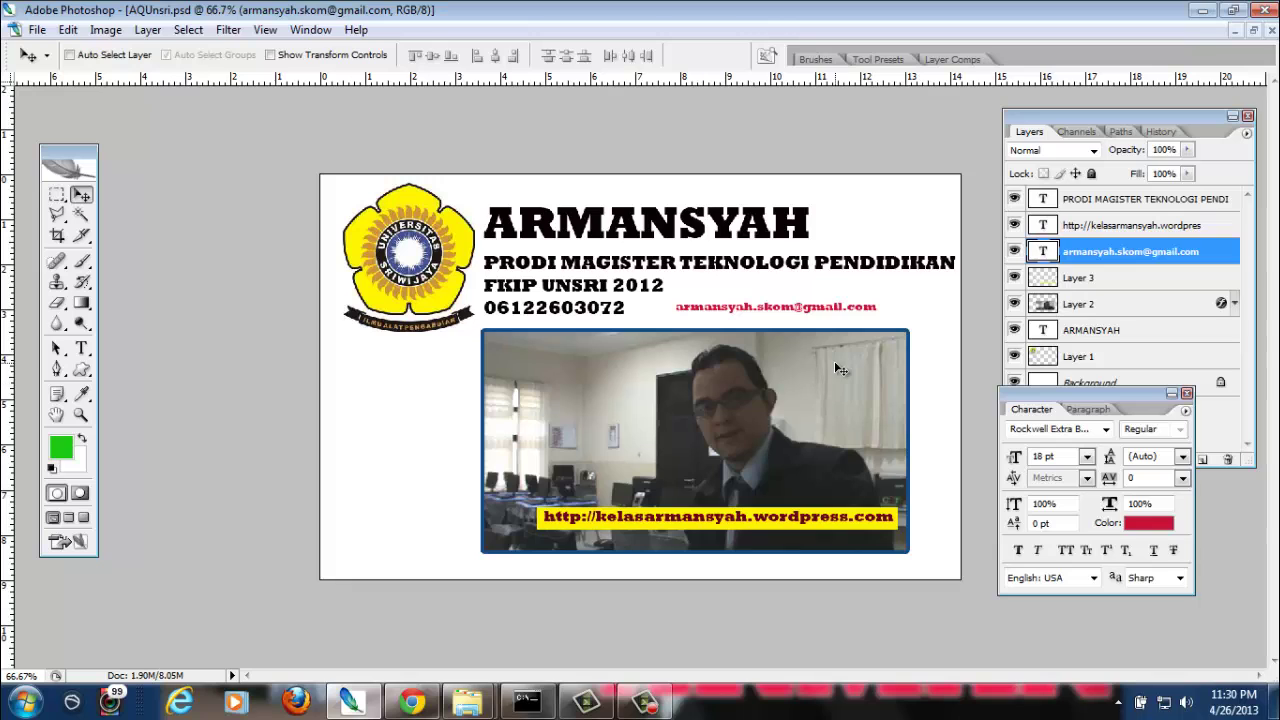
{"action": "key", "text": "ctrl+plus"}
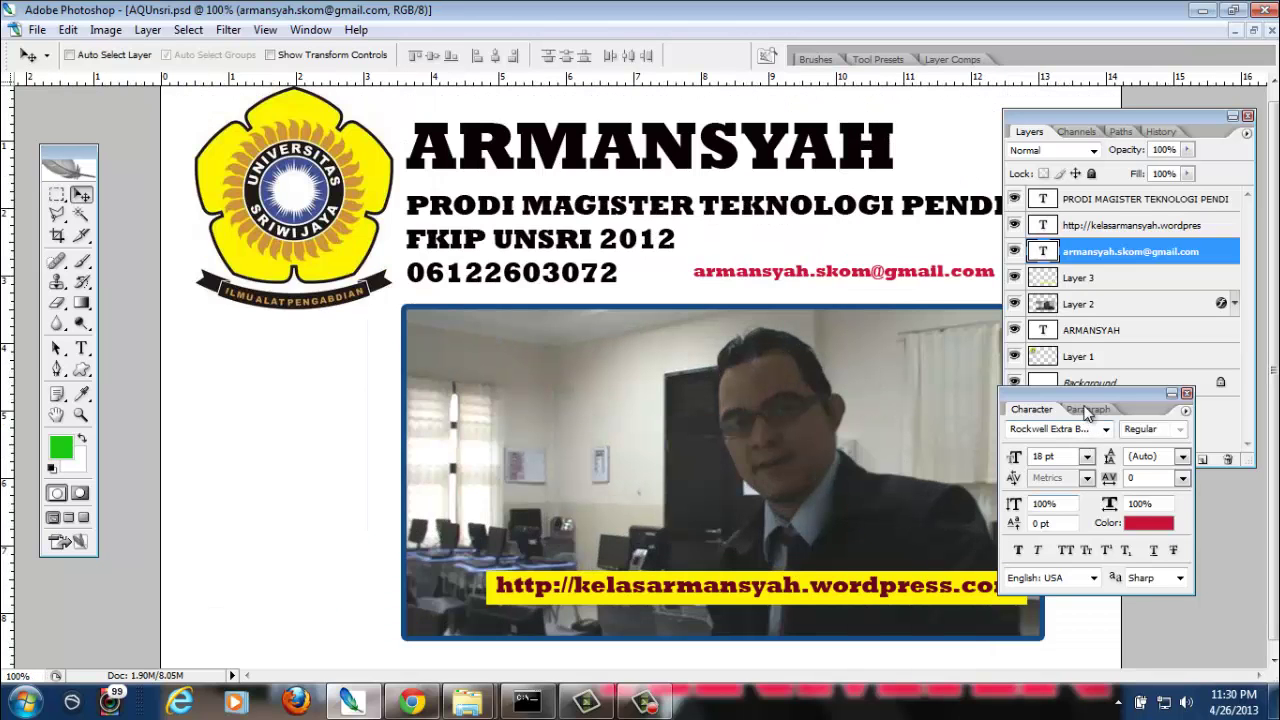
{"action": "left_click_drag", "start_coordinate": [1097, 398], "coordinate": [1149, 396]}
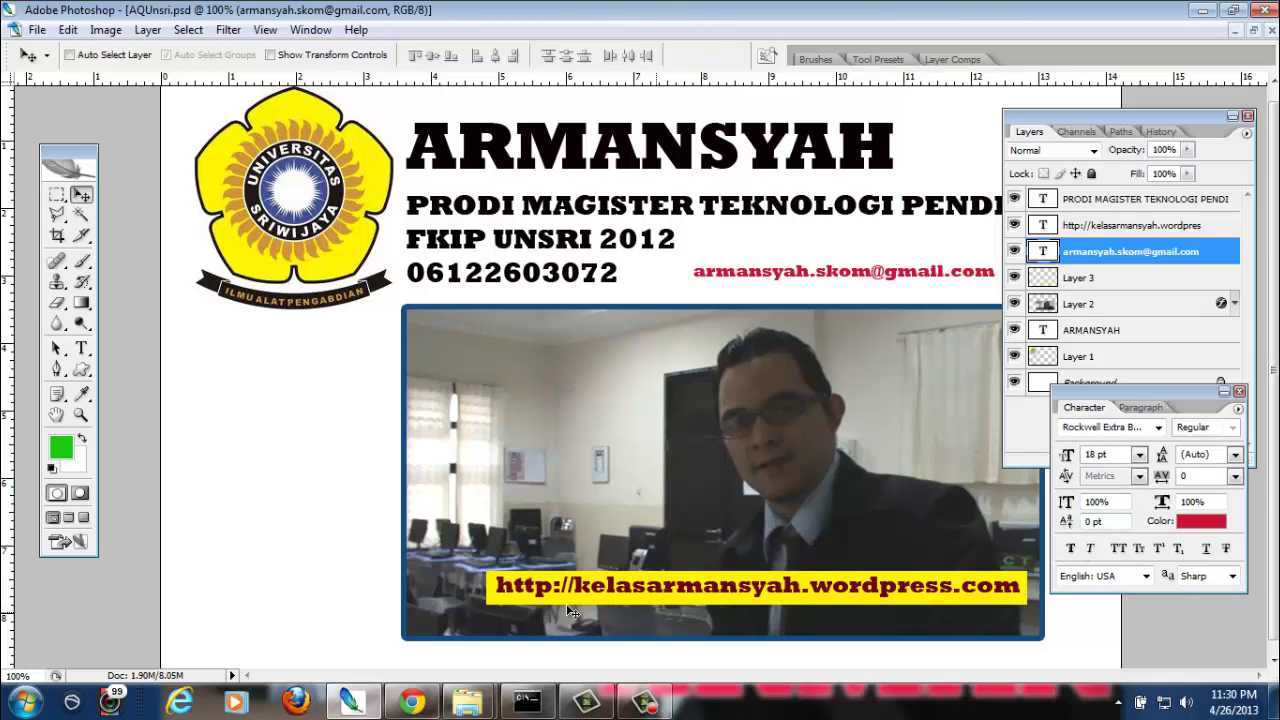
{"action": "left_click", "coordinate": [409, 702]}
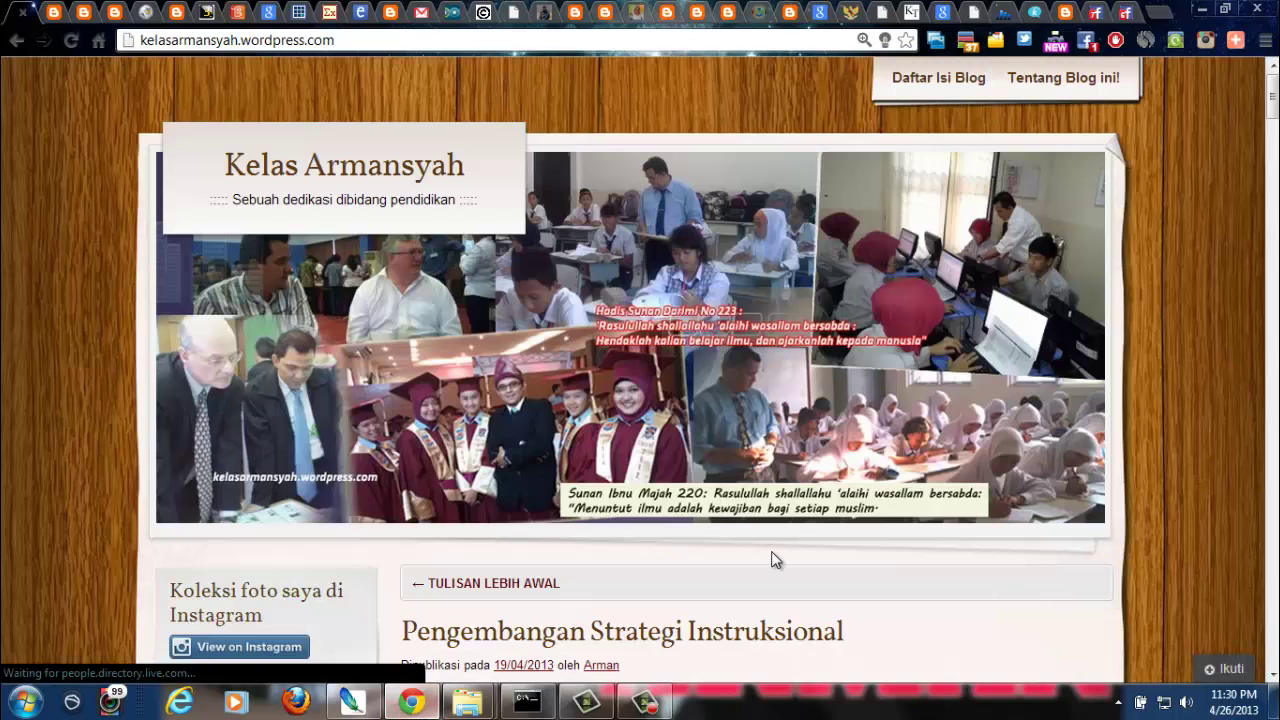